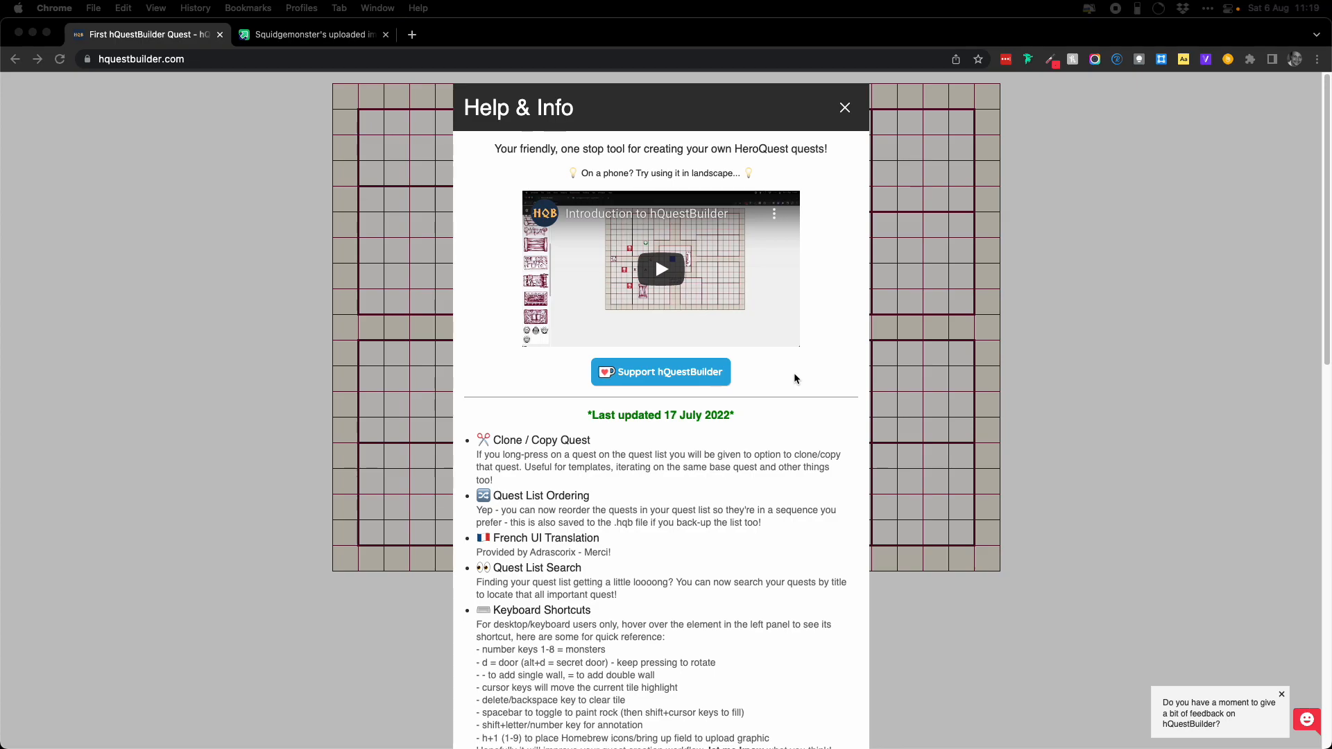
Step: Review the Help & Info notes on updates, keyboard shortcuts, planned items and credits, and close them to reveal the board
scroll(794, 374, "down", 2)
scroll(795, 378, "up", 2)
scroll(795, 378, "down", 2)
scroll(795, 378, "up", 3)
scroll(824, 394, "down", 2)
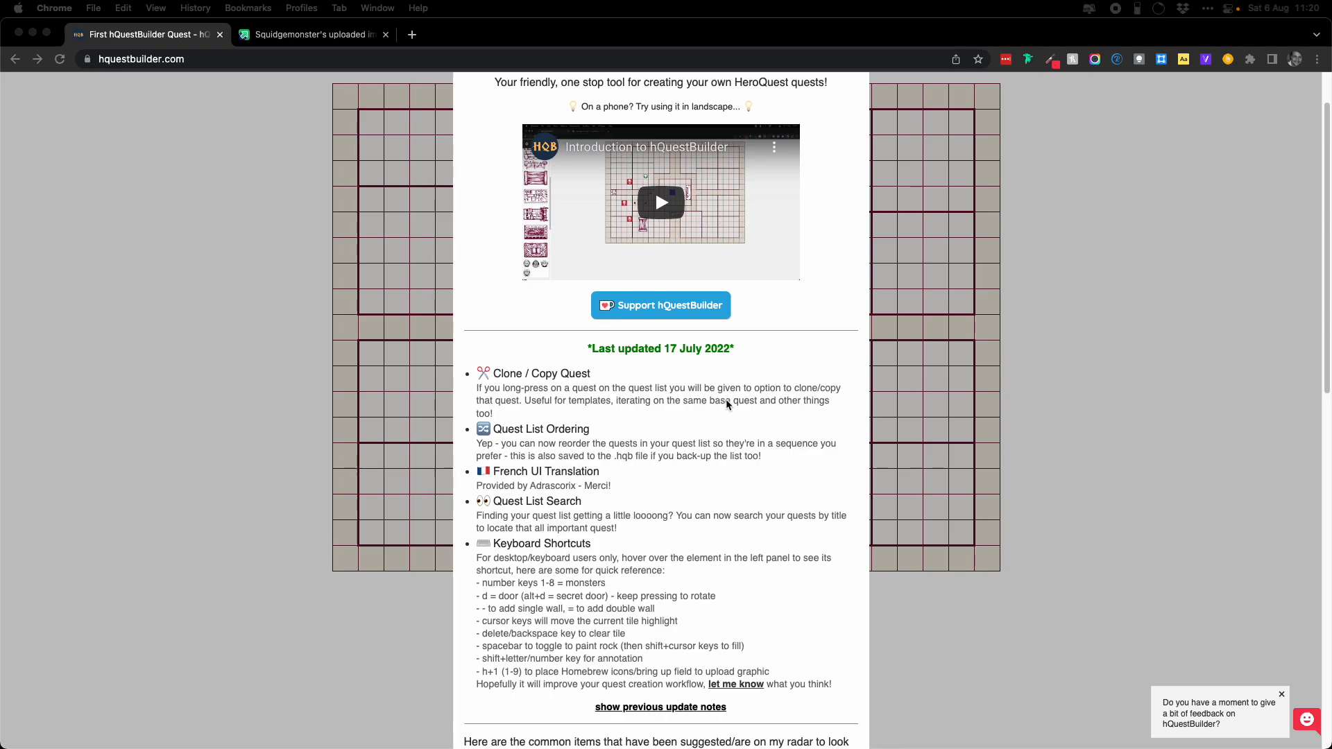
scroll(726, 404, "down", 3)
scroll(726, 405, "down", 1)
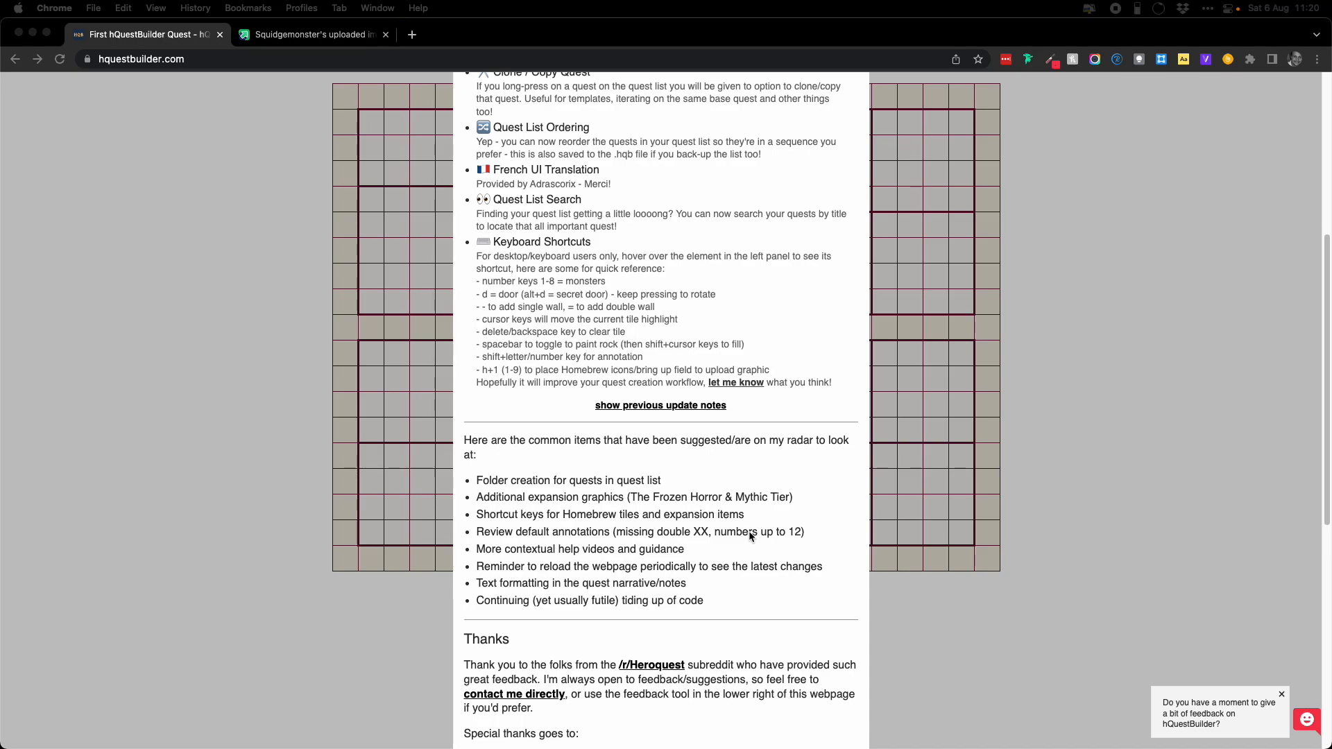
scroll(750, 535, "down", 3)
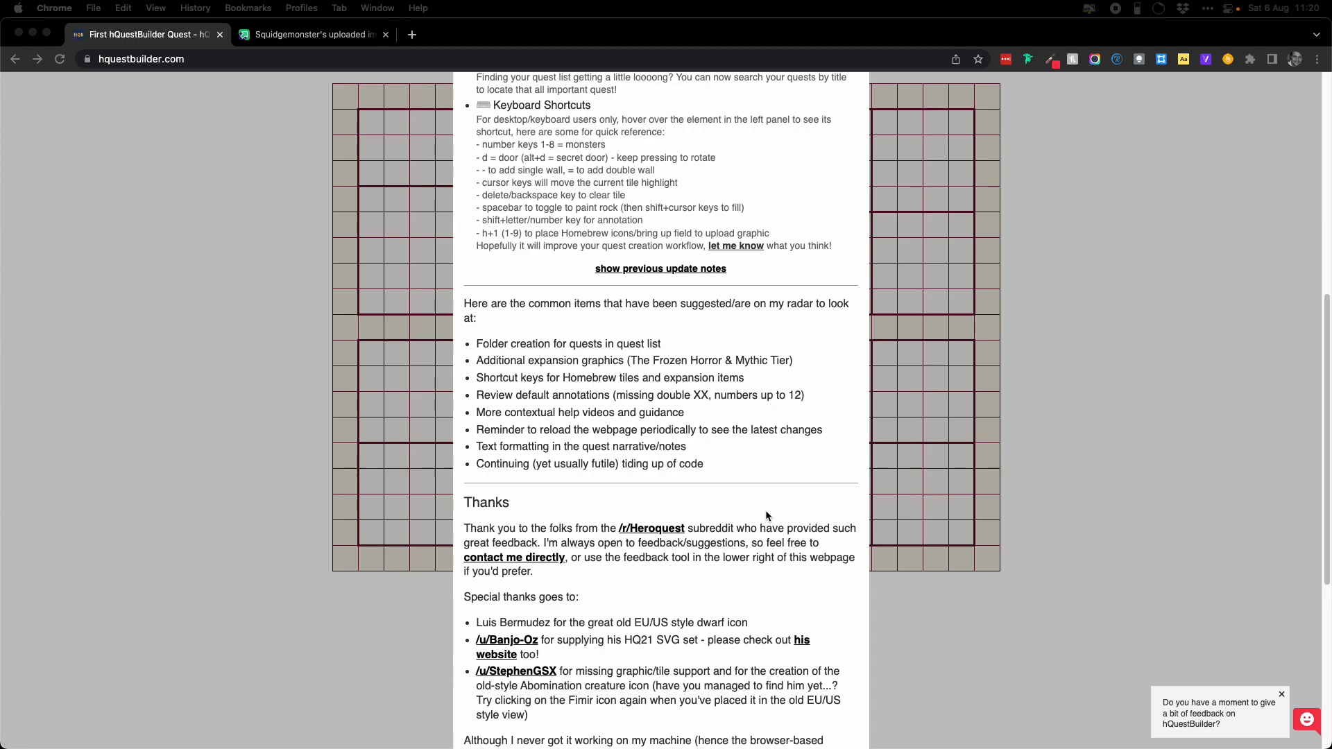
scroll(767, 515, "down", 4)
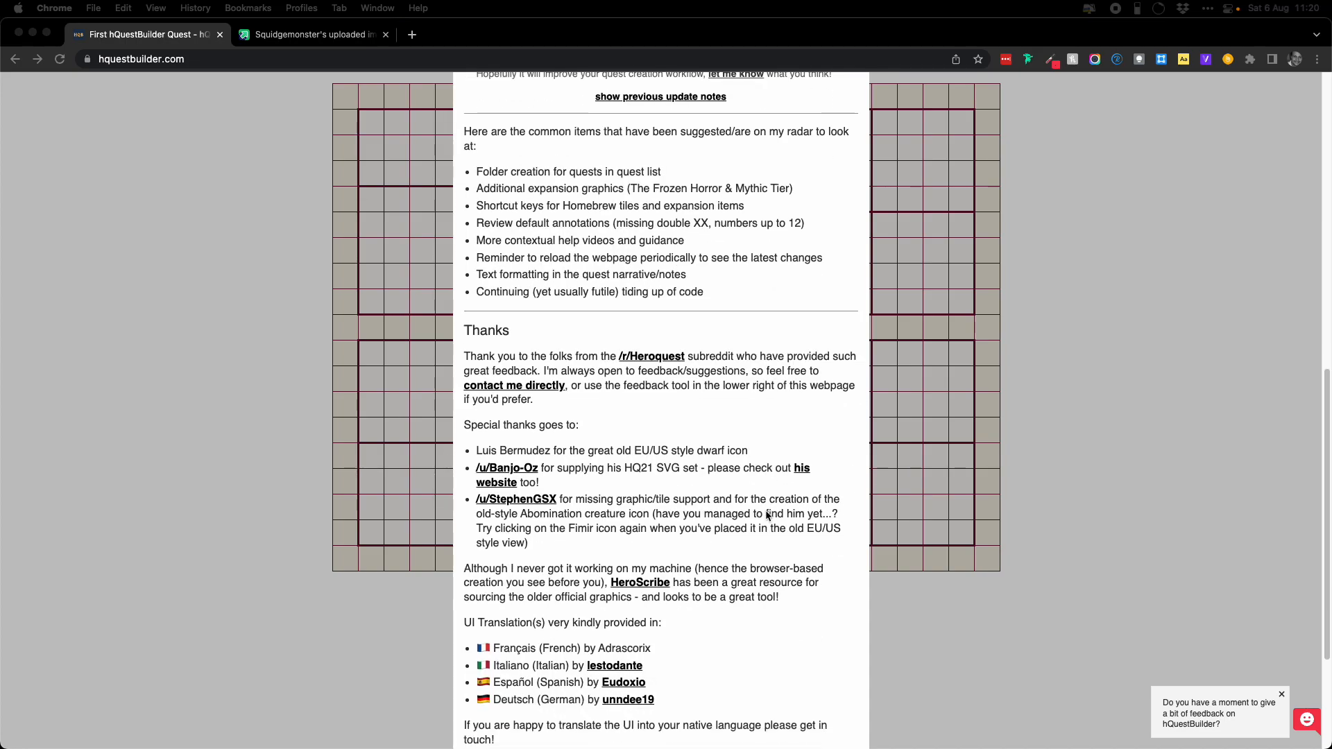
scroll(767, 516, "down", 1)
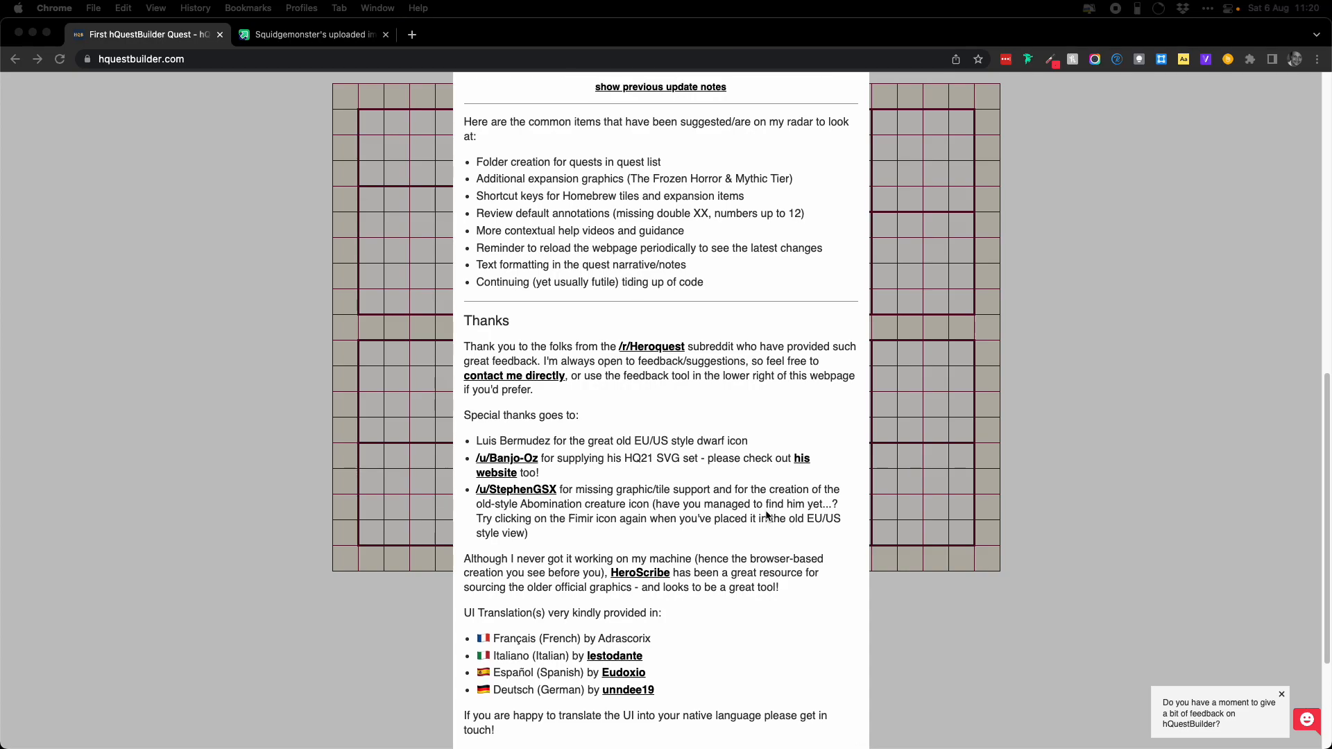
scroll(767, 516, "down", 1)
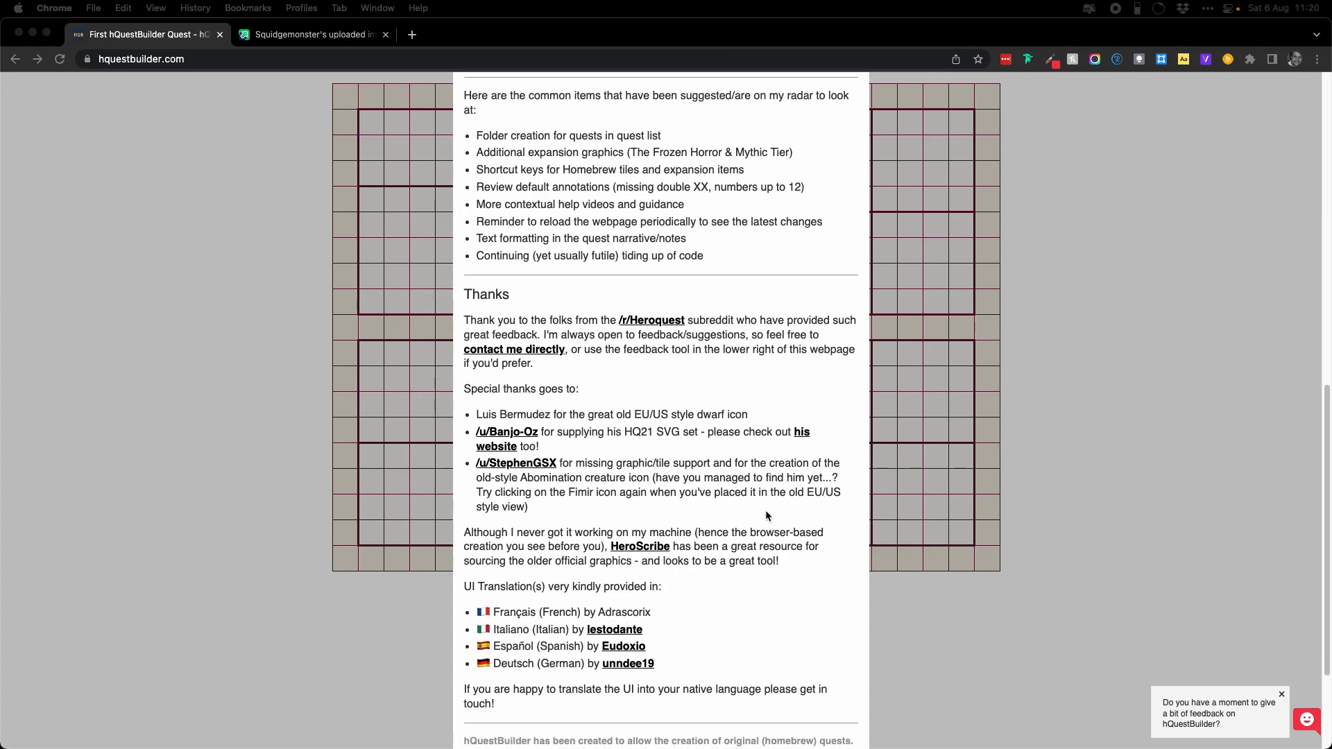
scroll(767, 516, "down", 3)
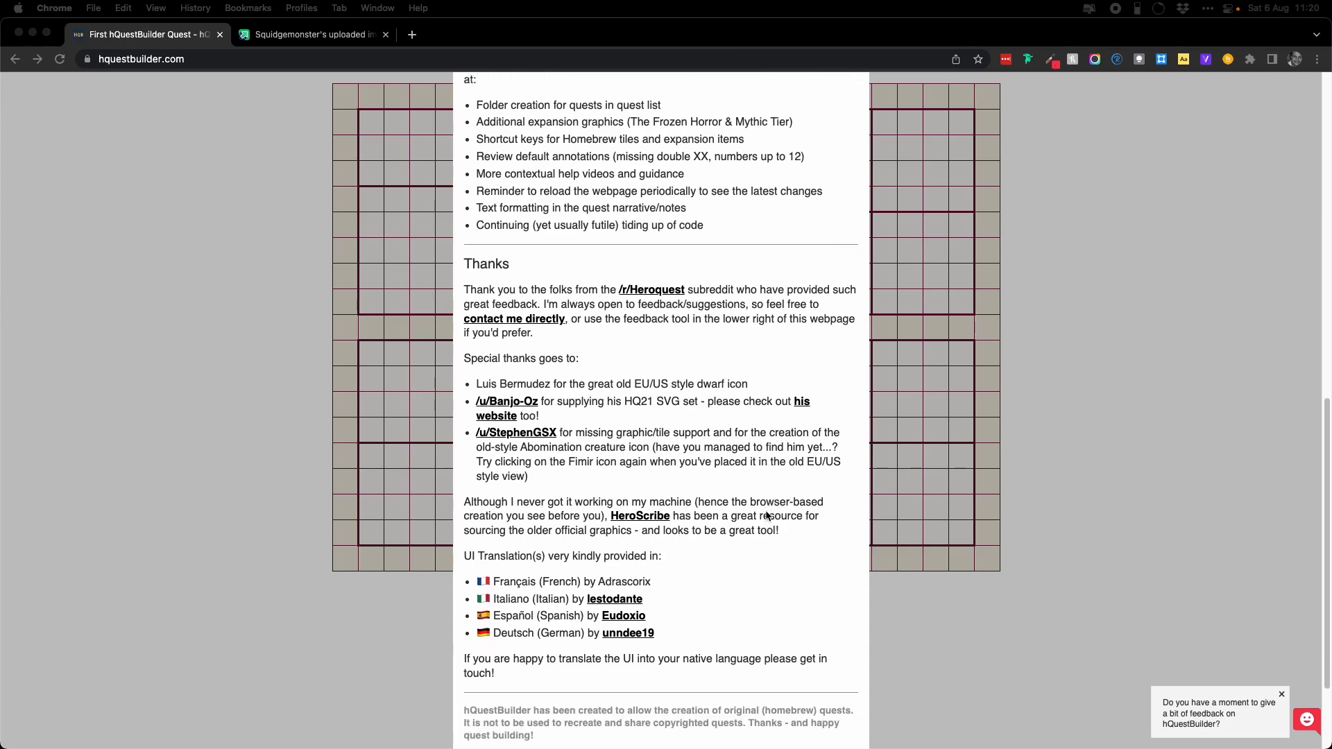
scroll(767, 516, "up", 15)
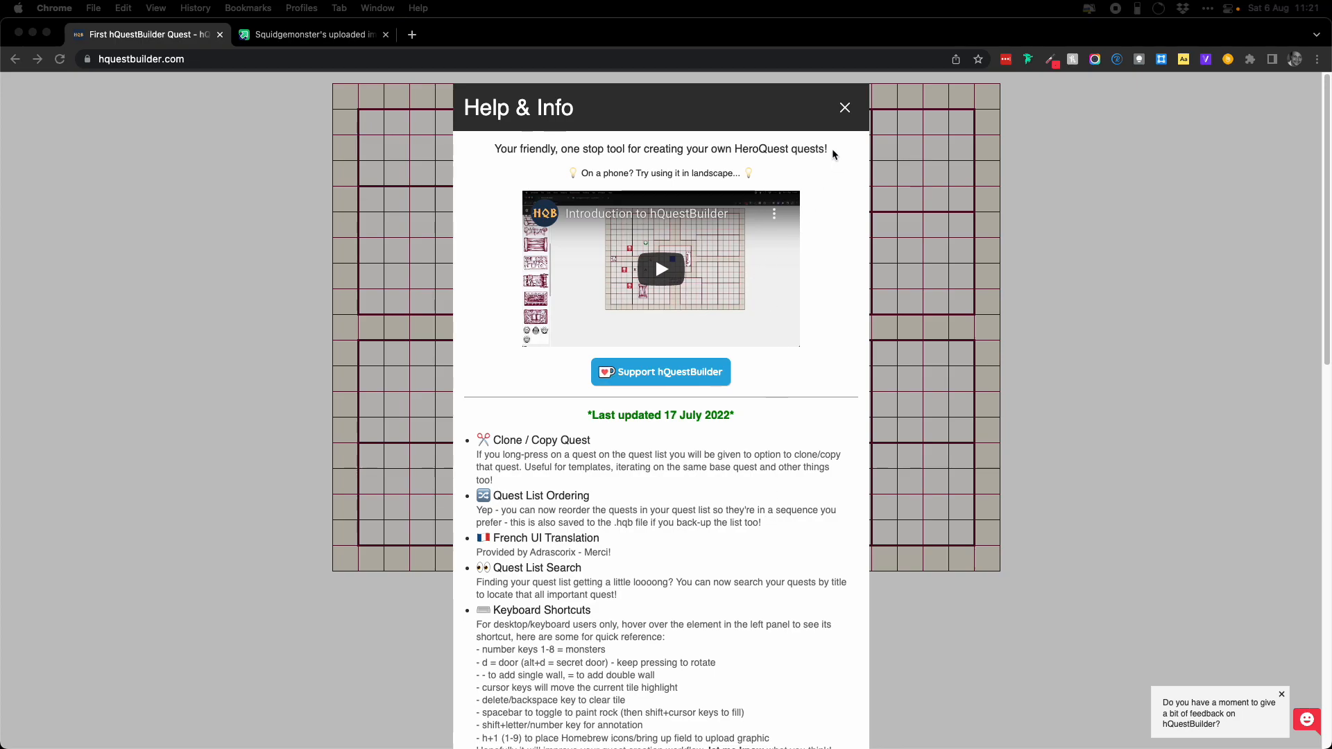
left_click(845, 108)
left_click(845, 108)
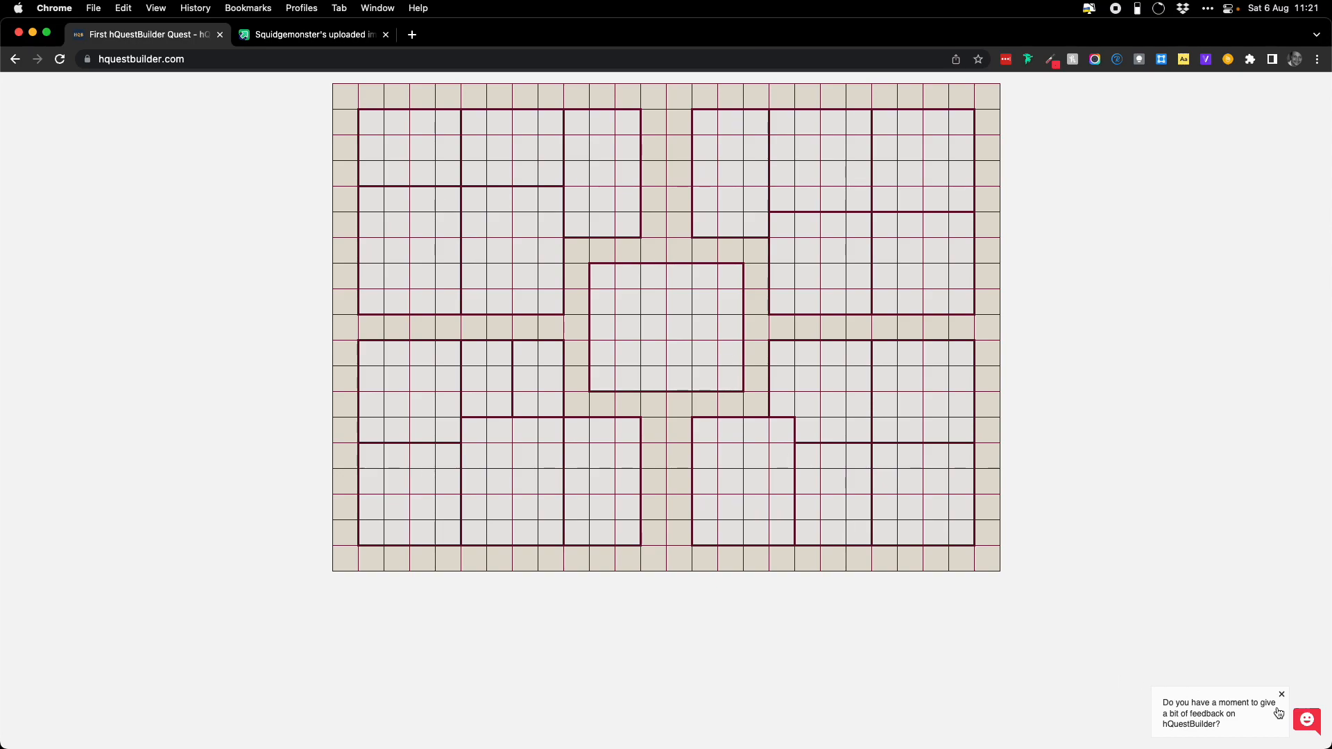
Step: Choose the happiest experience rating in the feedback form, and dismiss the form and its prompt without sending anything
left_click(1307, 722)
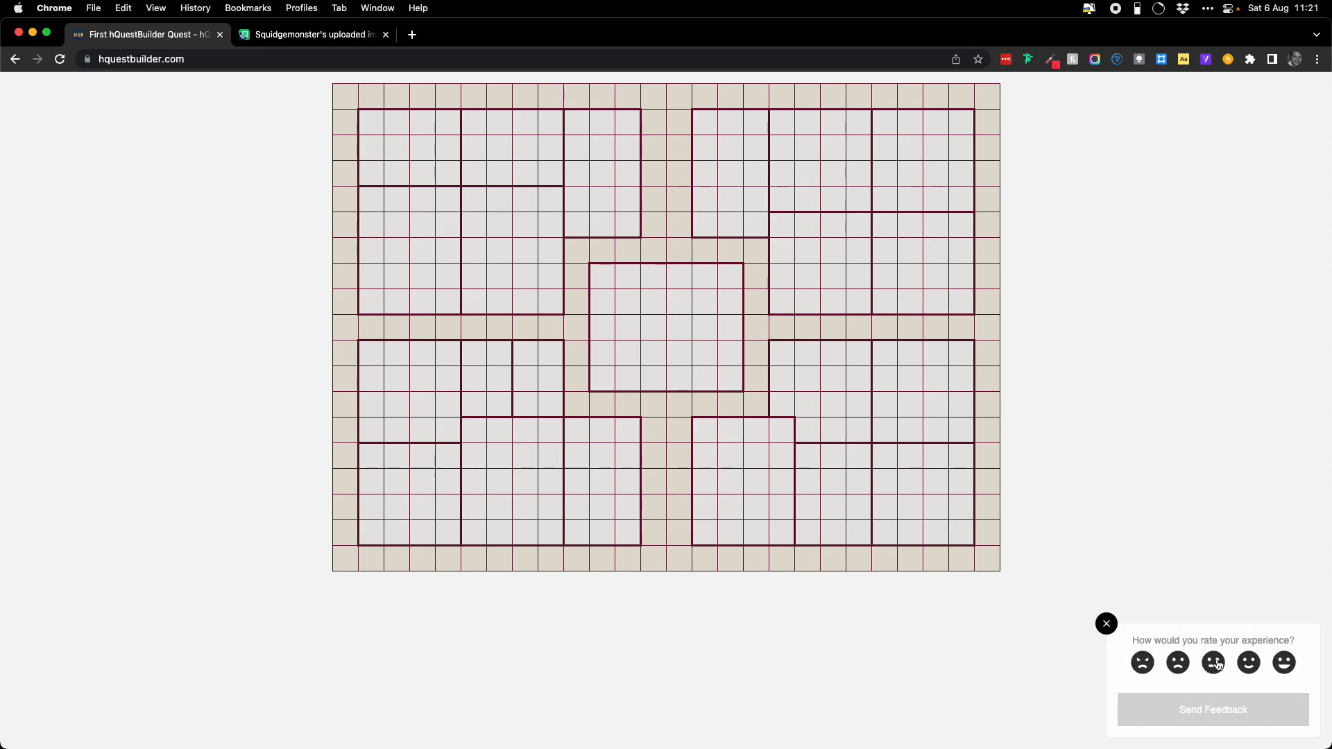
left_click(1221, 668)
left_click(1256, 552)
left_click(1285, 546)
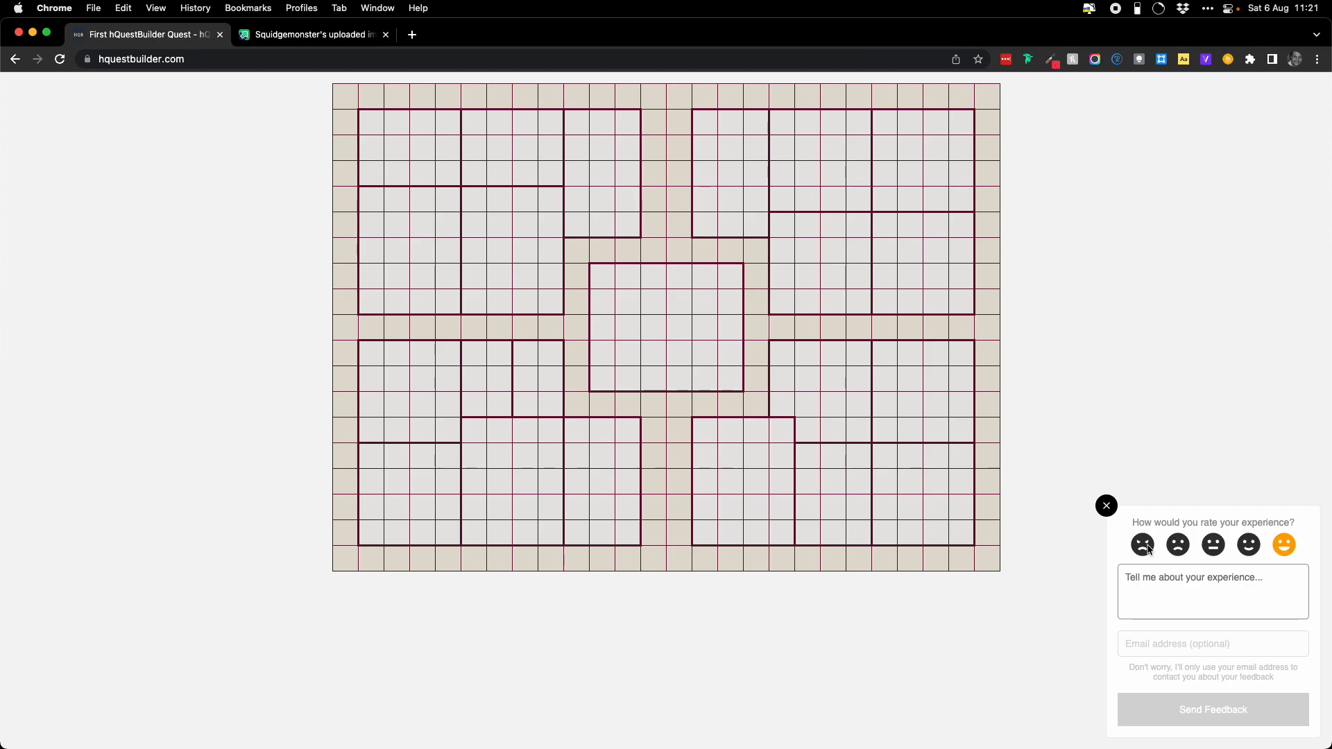
left_click(1165, 585)
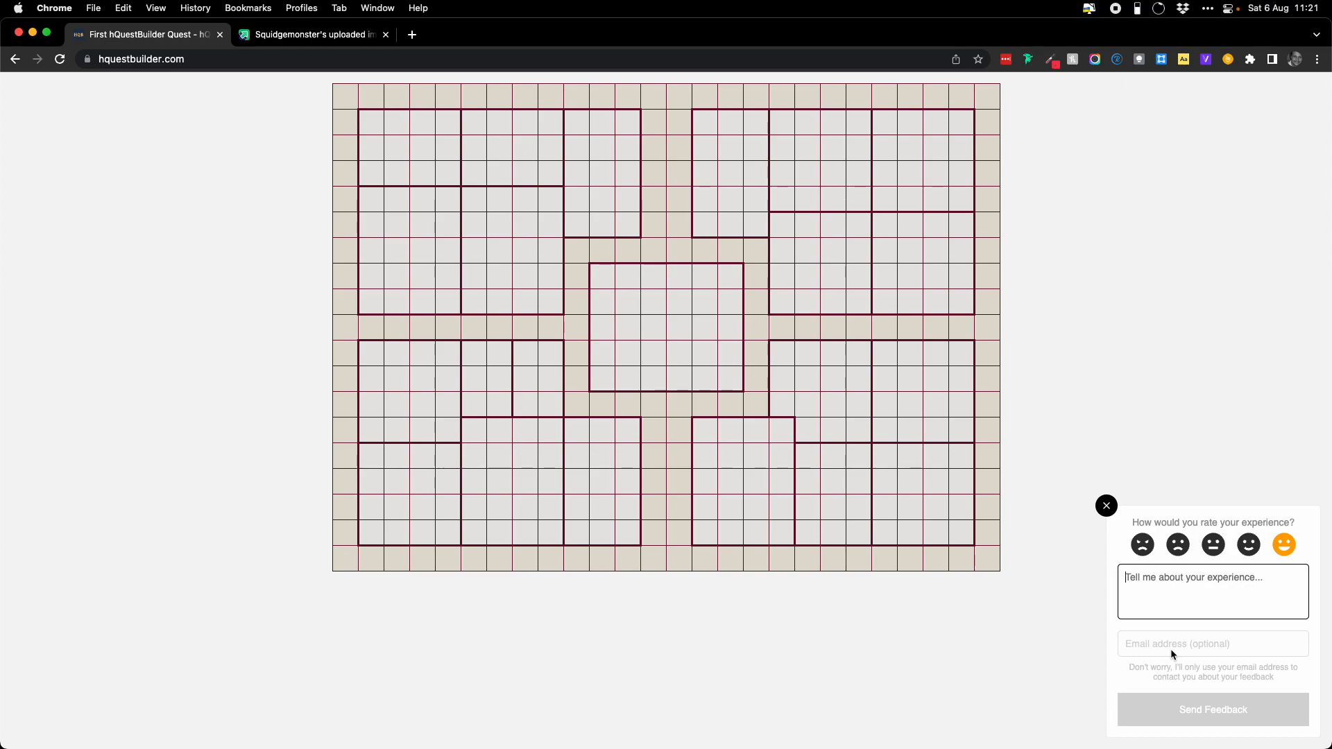
left_click(1106, 505)
left_click(1282, 695)
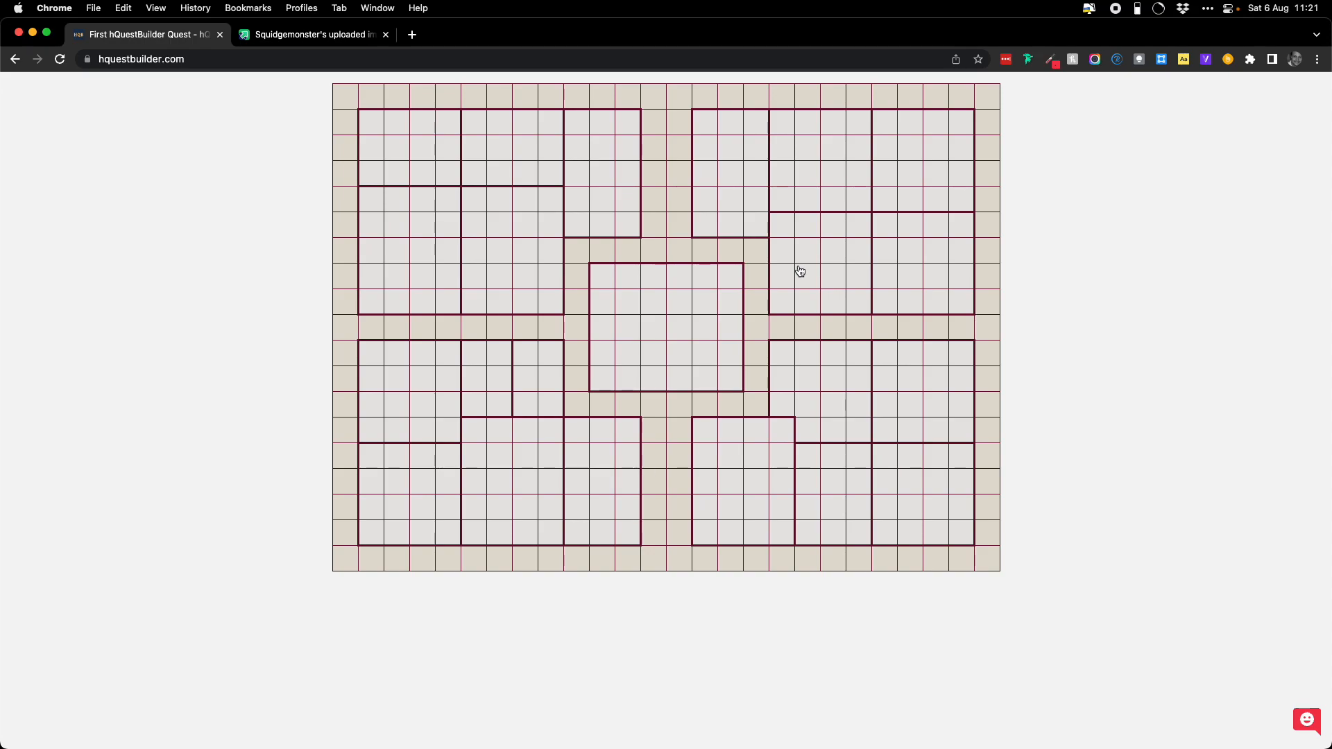
Step: Place a goblin and a skeleton two rows below it in the second-row room beside the leftmost one
left_click(682, 279)
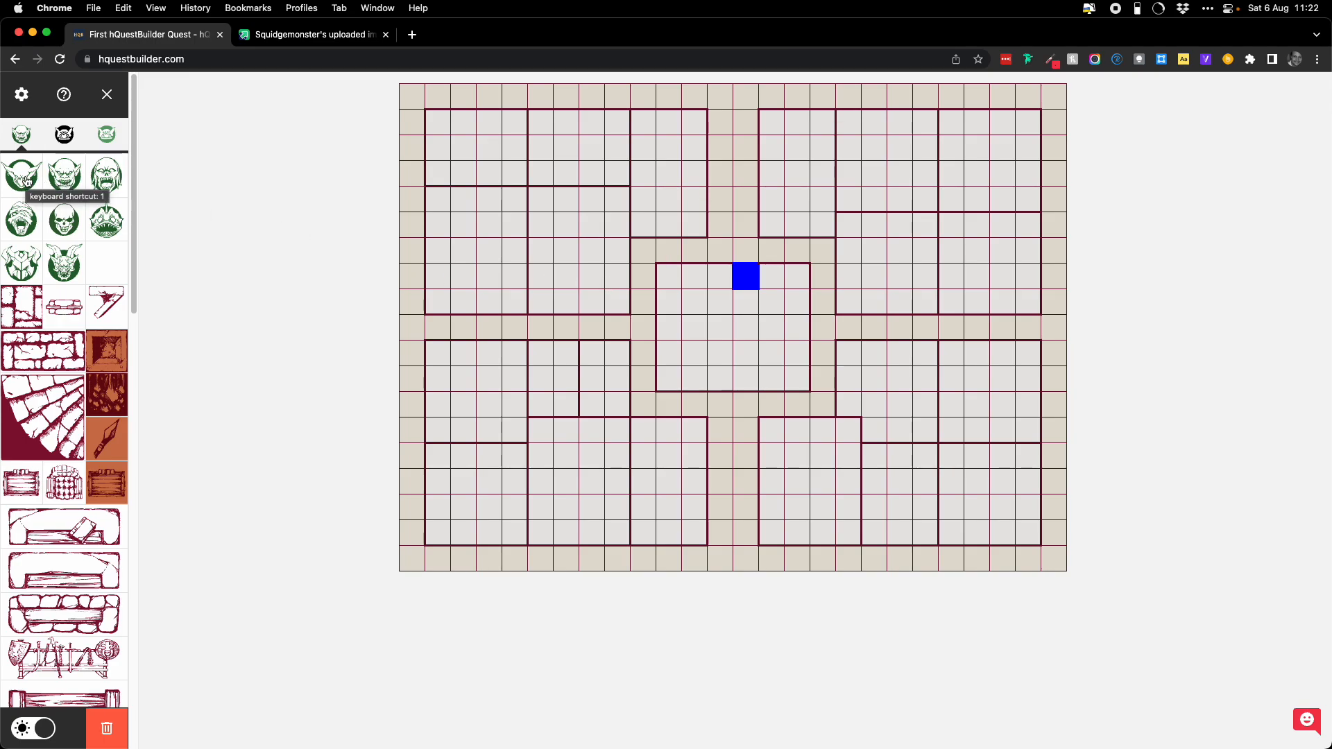
left_click(534, 228)
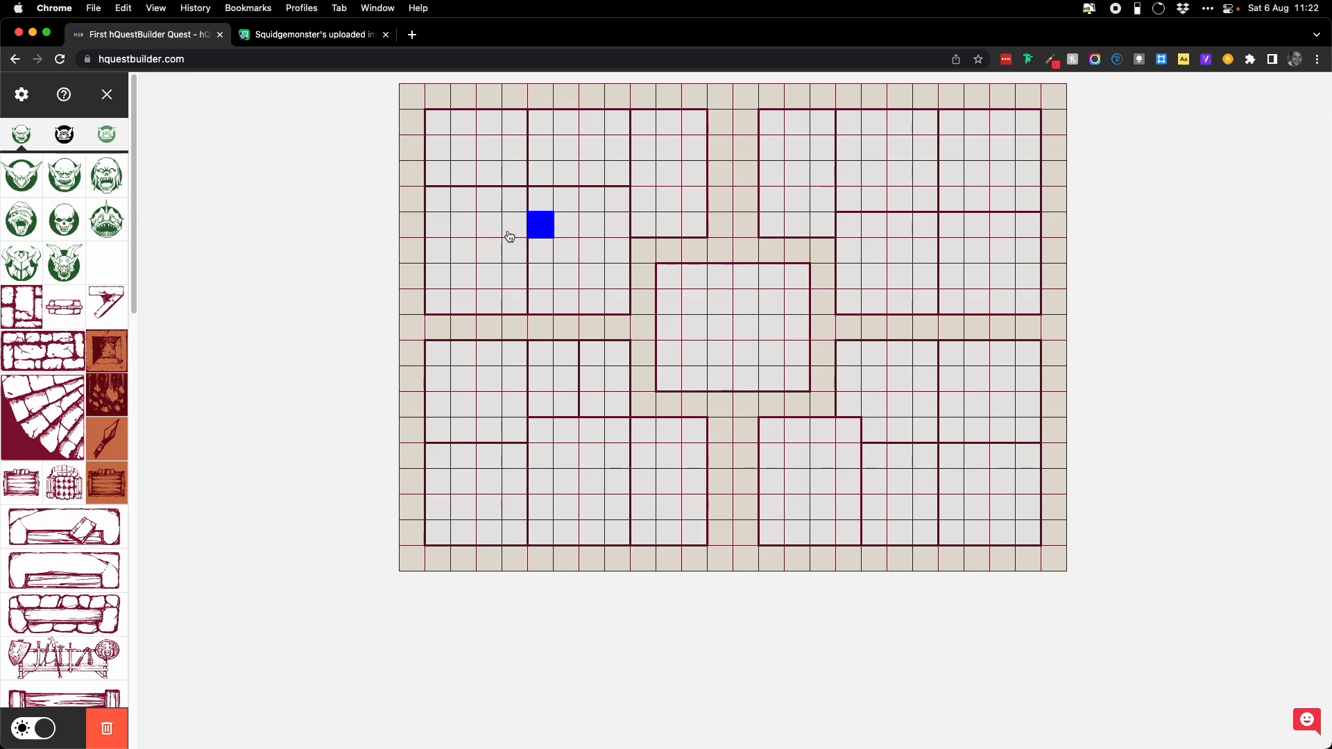
left_click(571, 226)
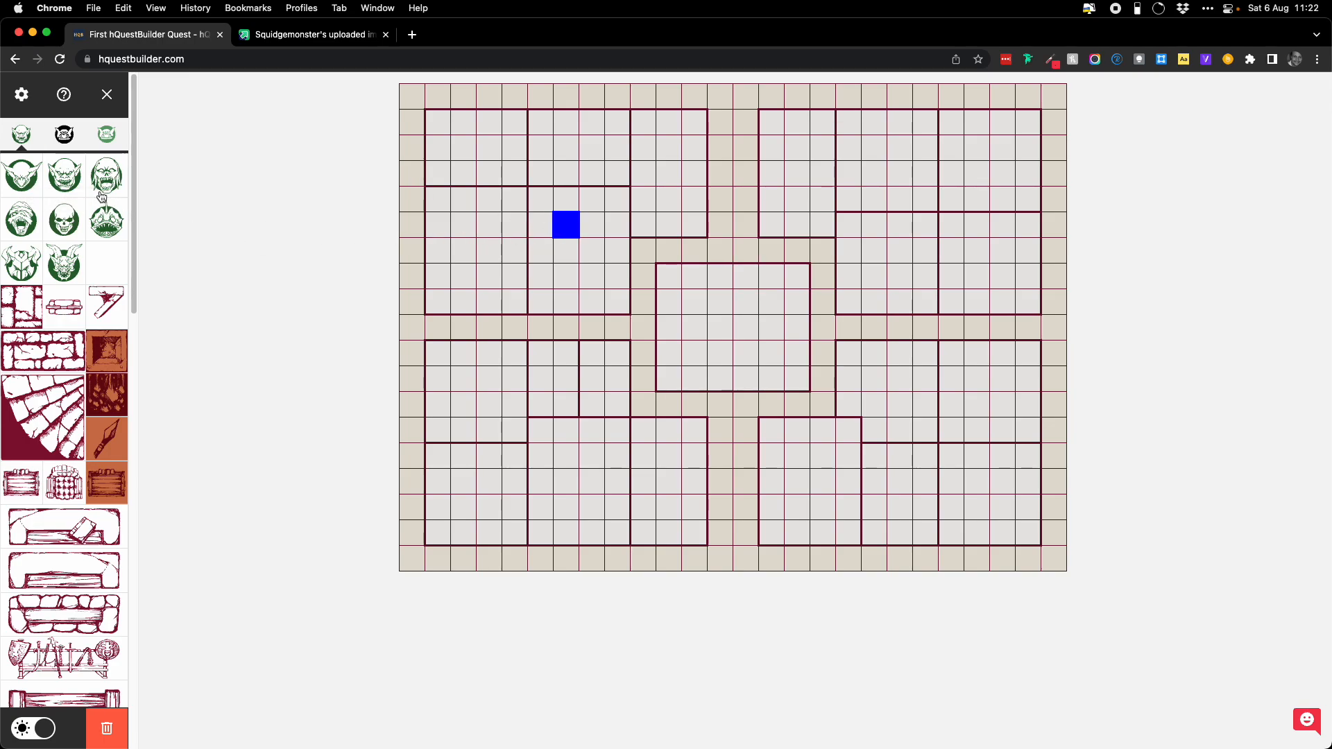
left_click(45, 178)
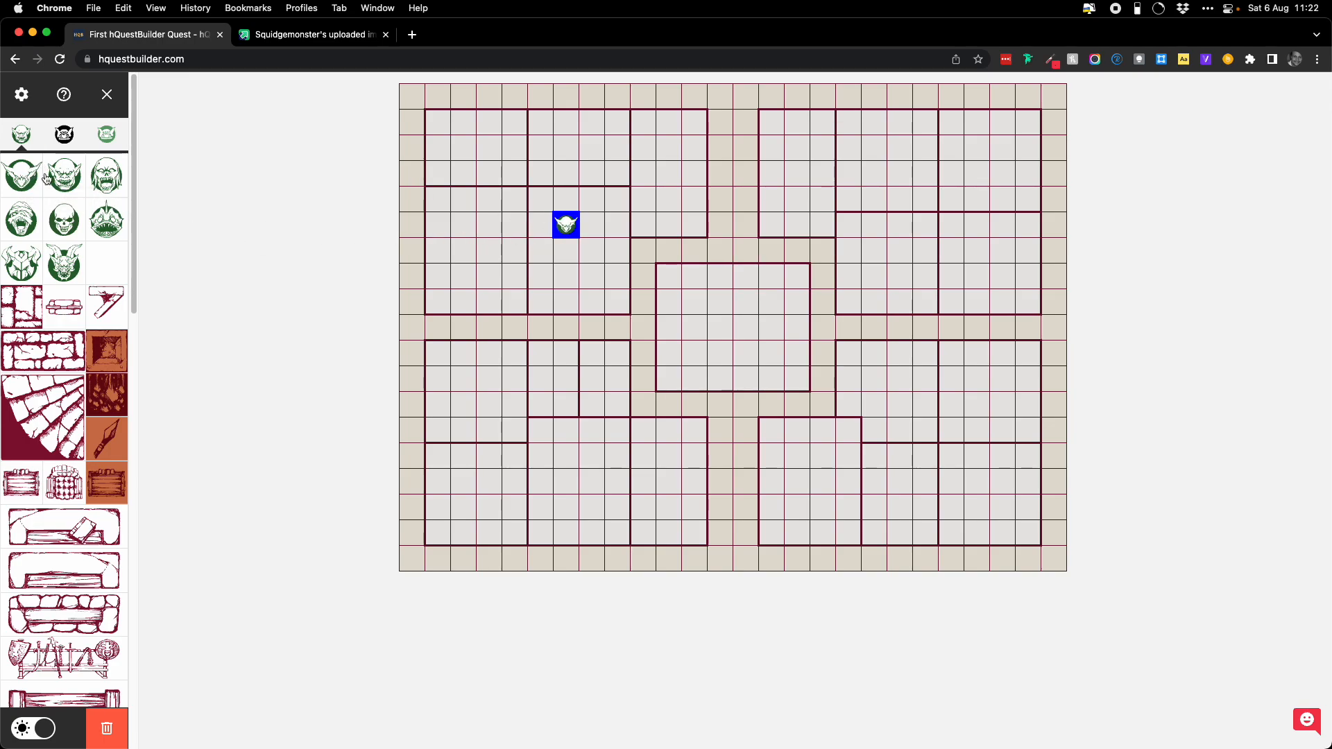
left_click(597, 277)
Step: Block both ends of the horizontal corridor in the board's left half with single blocked-square tiles
left_click(620, 327)
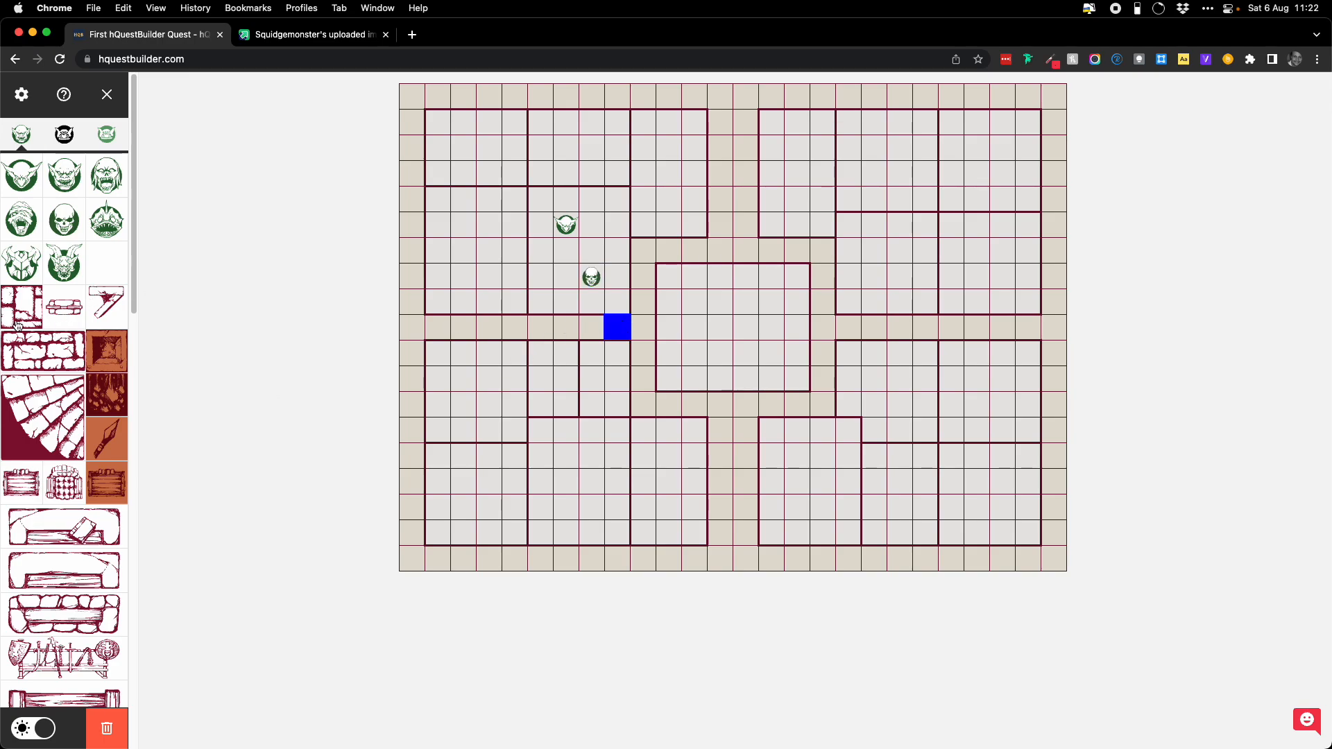
left_click(20, 301)
left_click(431, 331)
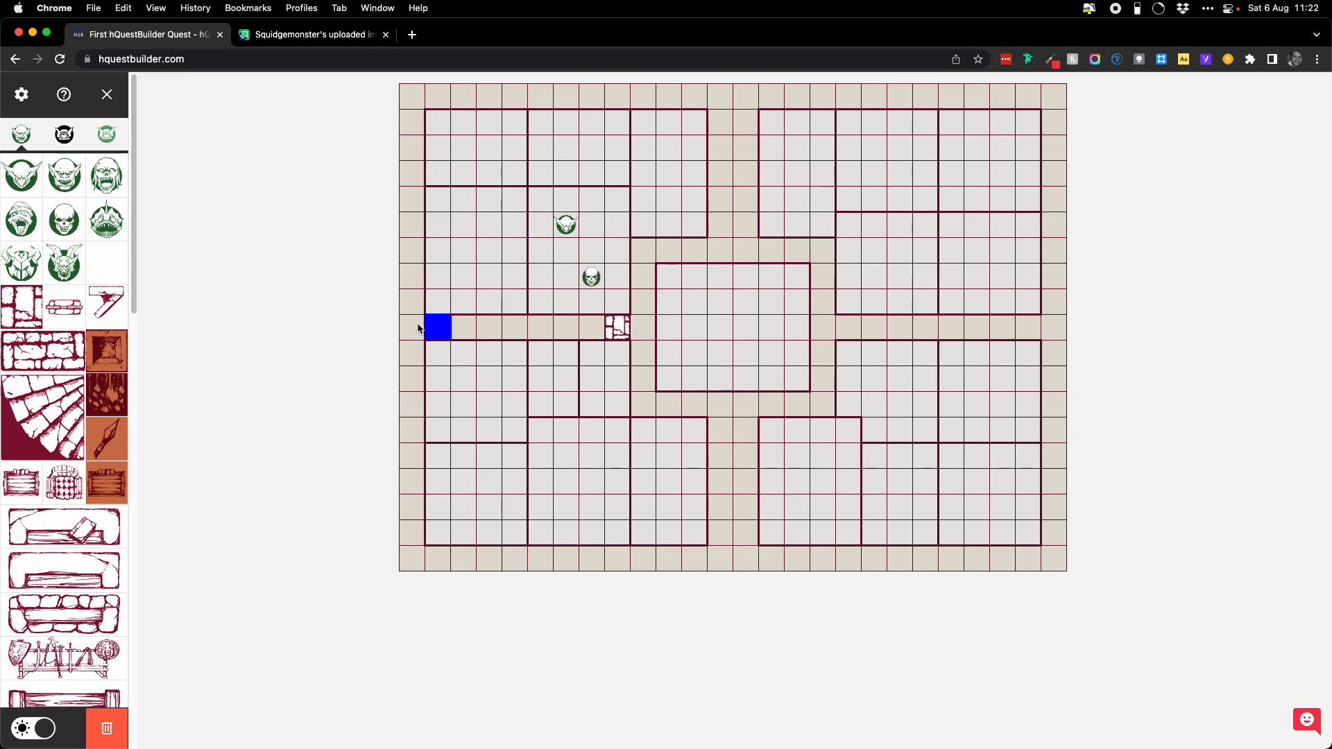
left_click(32, 305)
Step: Add a door at the lower-right corner of the leftmost second-row room, rotated onto the wall facing the corridor
left_click(726, 230)
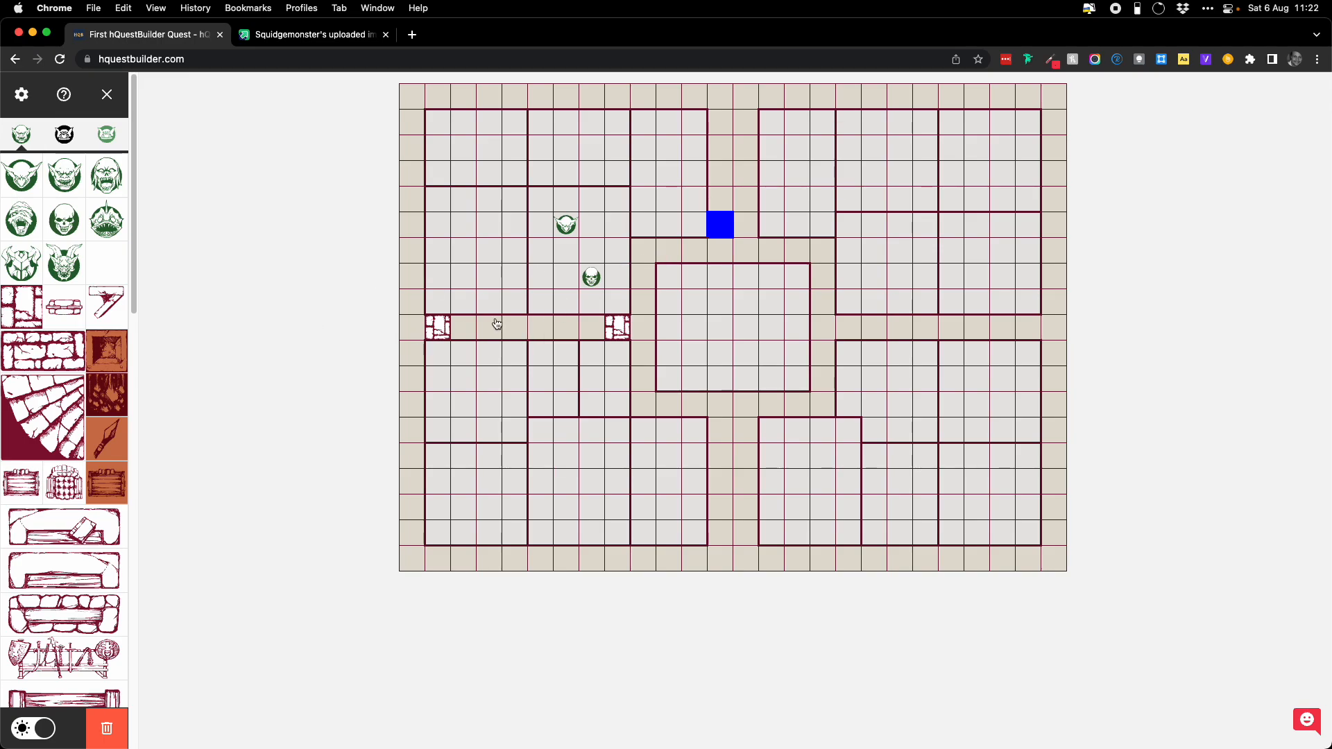
left_click(515, 303)
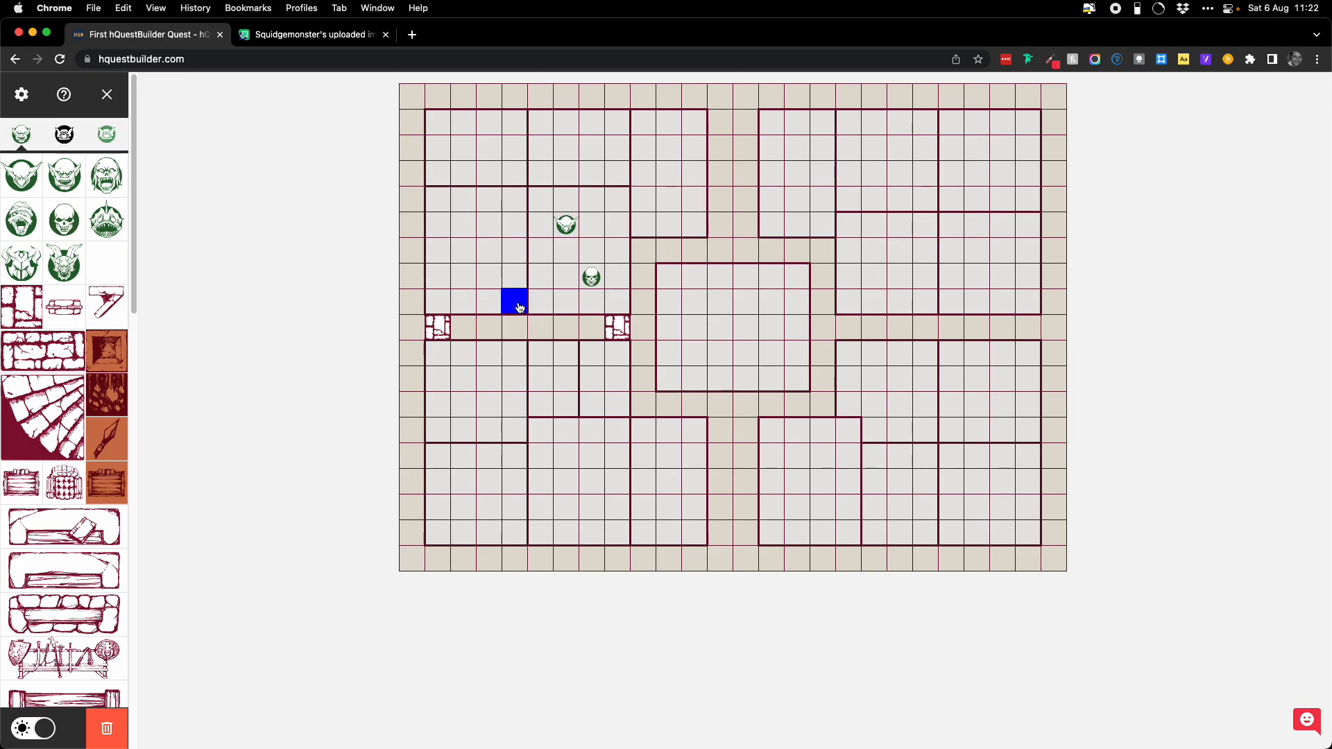
left_click(76, 308)
left_click(77, 308)
left_click(77, 307)
left_click(77, 307)
left_click(77, 307)
left_click(76, 308)
left_click(76, 307)
Step: Place a double blocked-square tile horizontally across the lower end of the upper central corridor
left_click(722, 224)
left_click(58, 353)
left_click(58, 352)
left_click(58, 353)
left_click(58, 352)
left_click(58, 353)
left_click(59, 352)
left_click(59, 353)
Step: Place the bookcase in the central room and rotate it to stand vertically
scroll(63, 490, "down", 1)
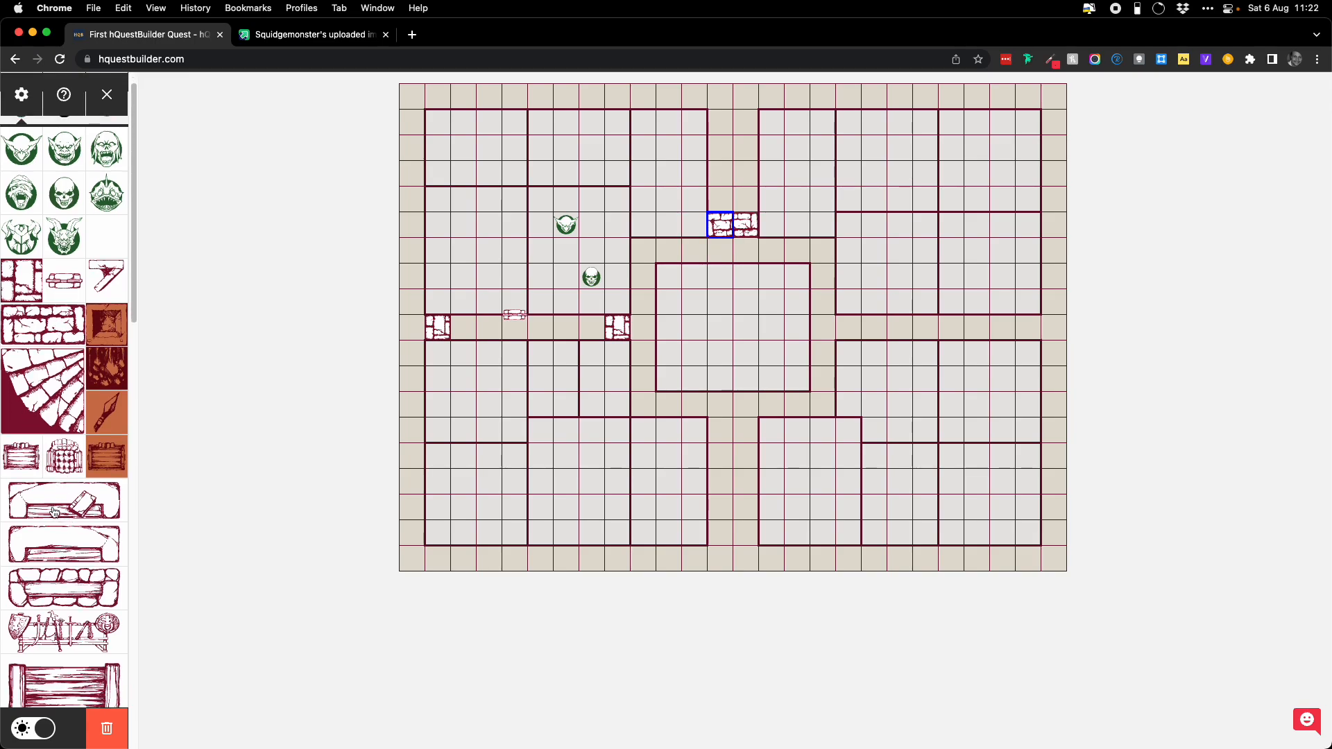
left_click(721, 328)
left_click(74, 502)
left_click(75, 502)
left_click(74, 502)
left_click(74, 502)
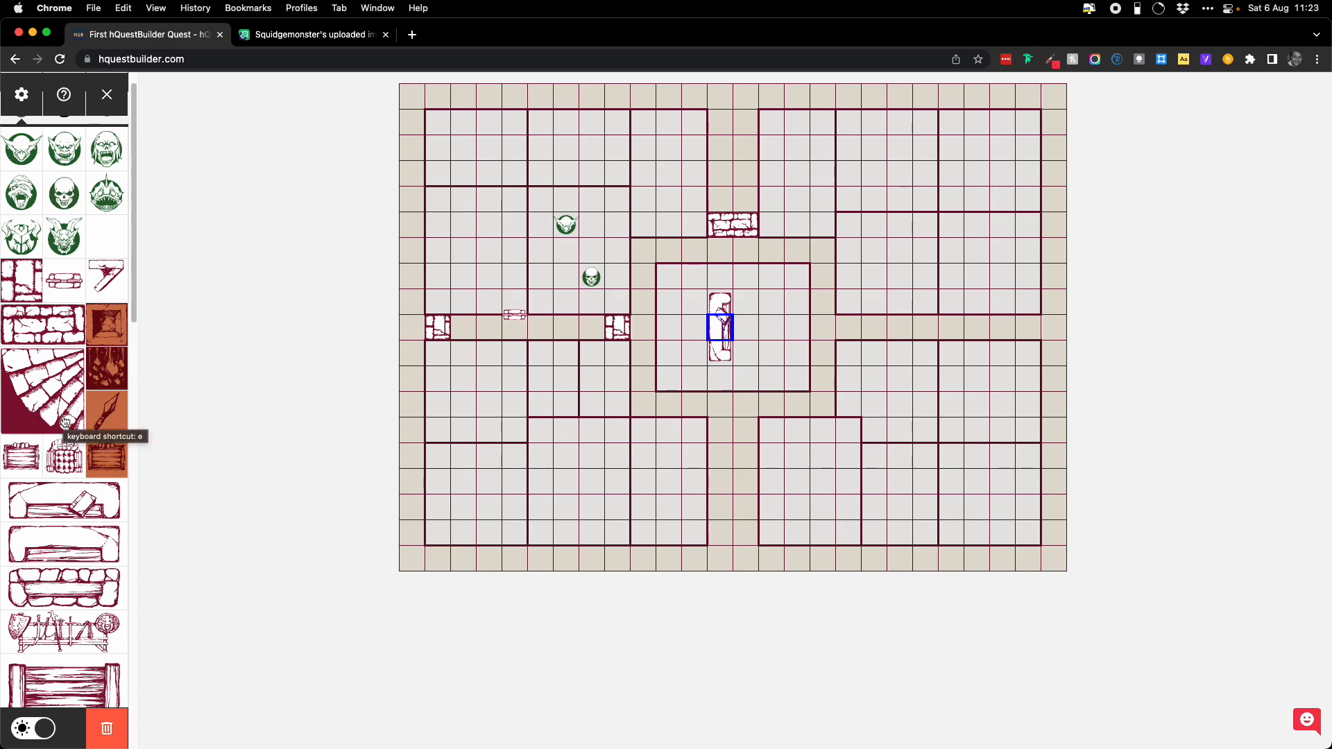
Step: Add four more skeletons across the upper-left rooms: two in the second-row rooms and two in the top-row rooms
scroll(64, 421, "down", 5)
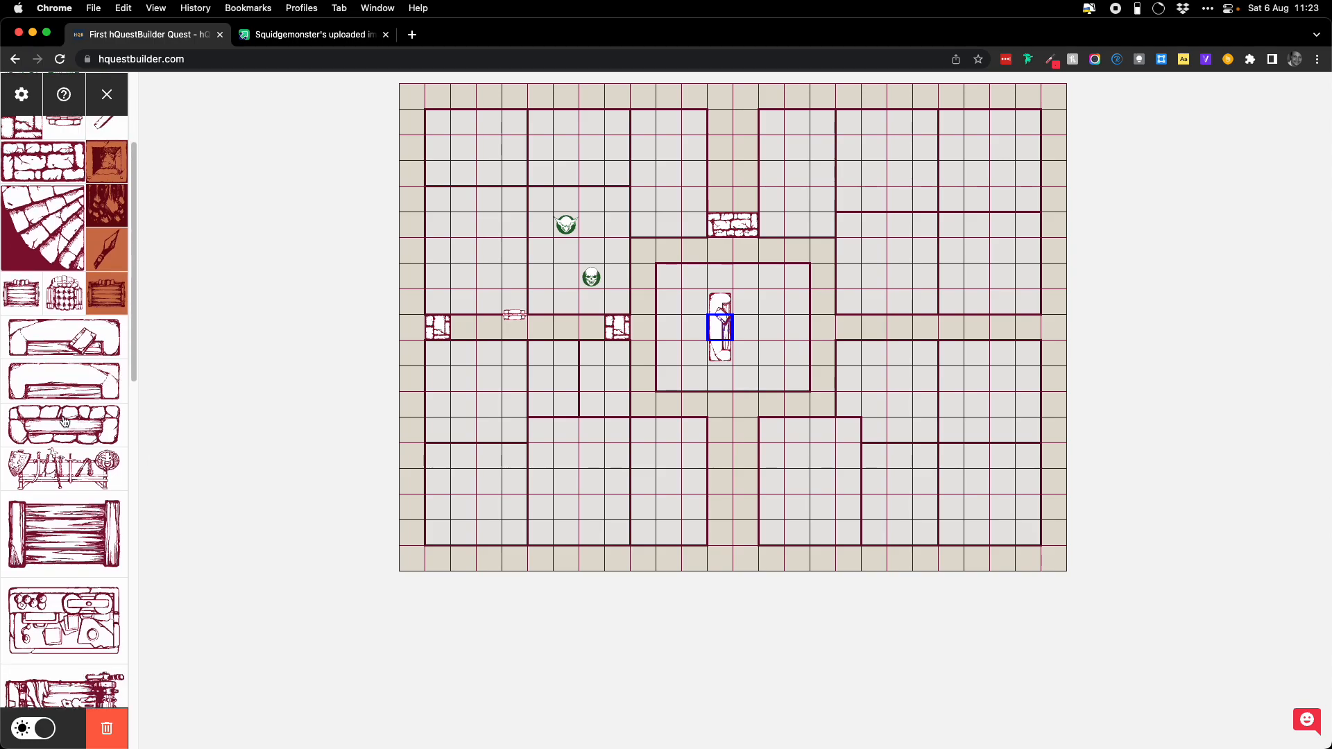
scroll(64, 421, "up", 6)
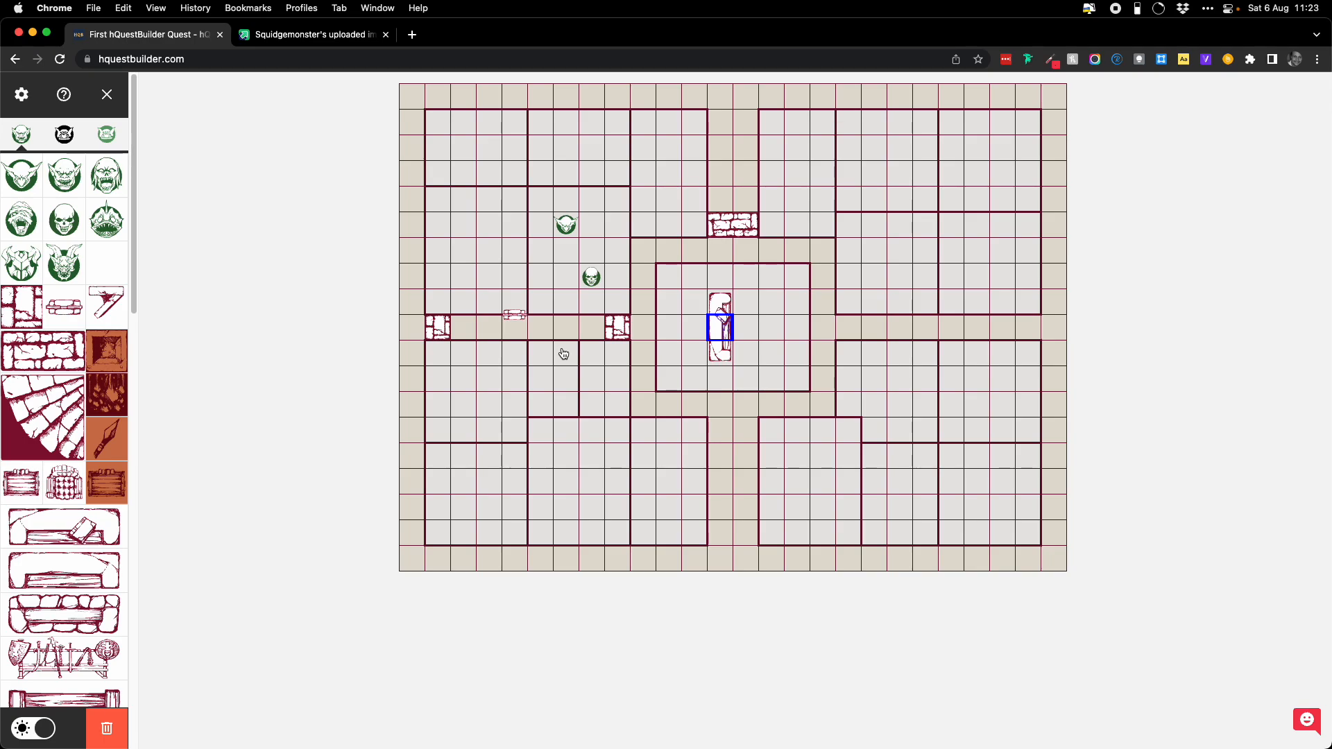
left_click(540, 275)
left_click(75, 221)
left_click(436, 229)
left_click(59, 221)
left_click(540, 172)
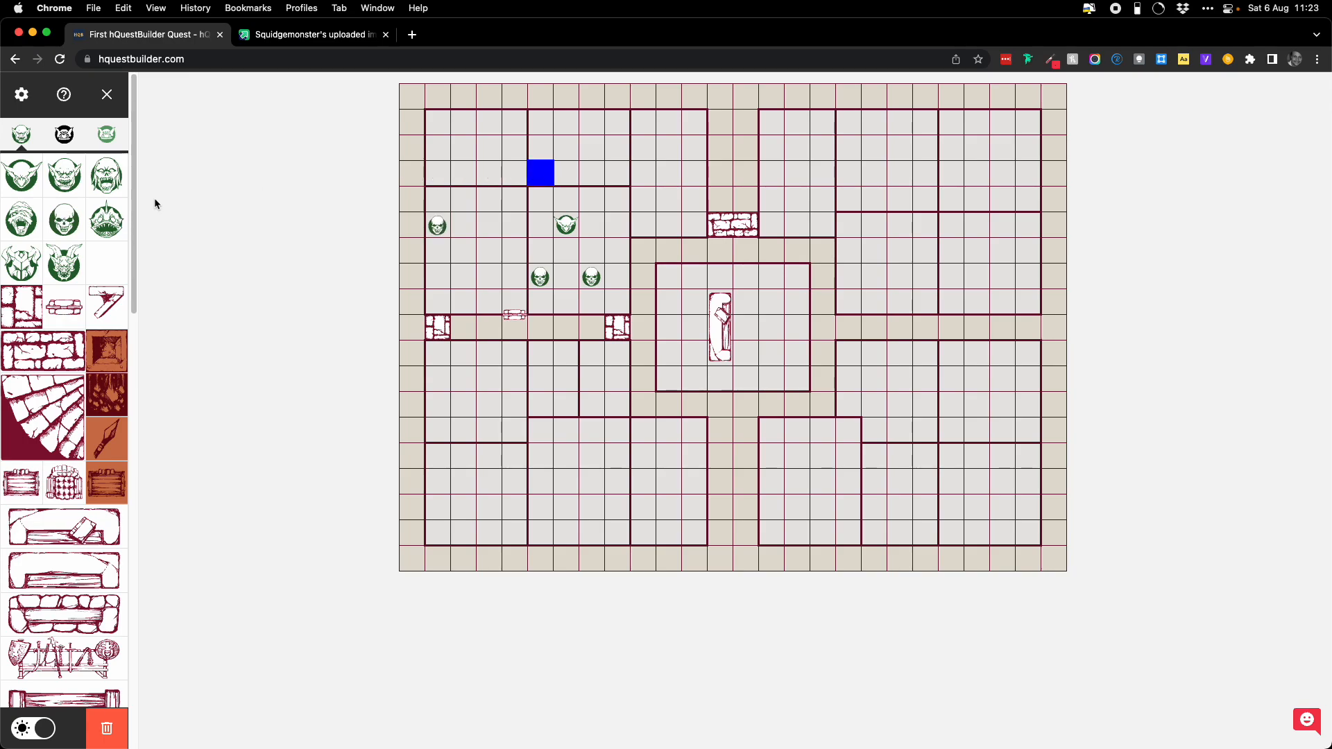
left_click(78, 222)
left_click(641, 175)
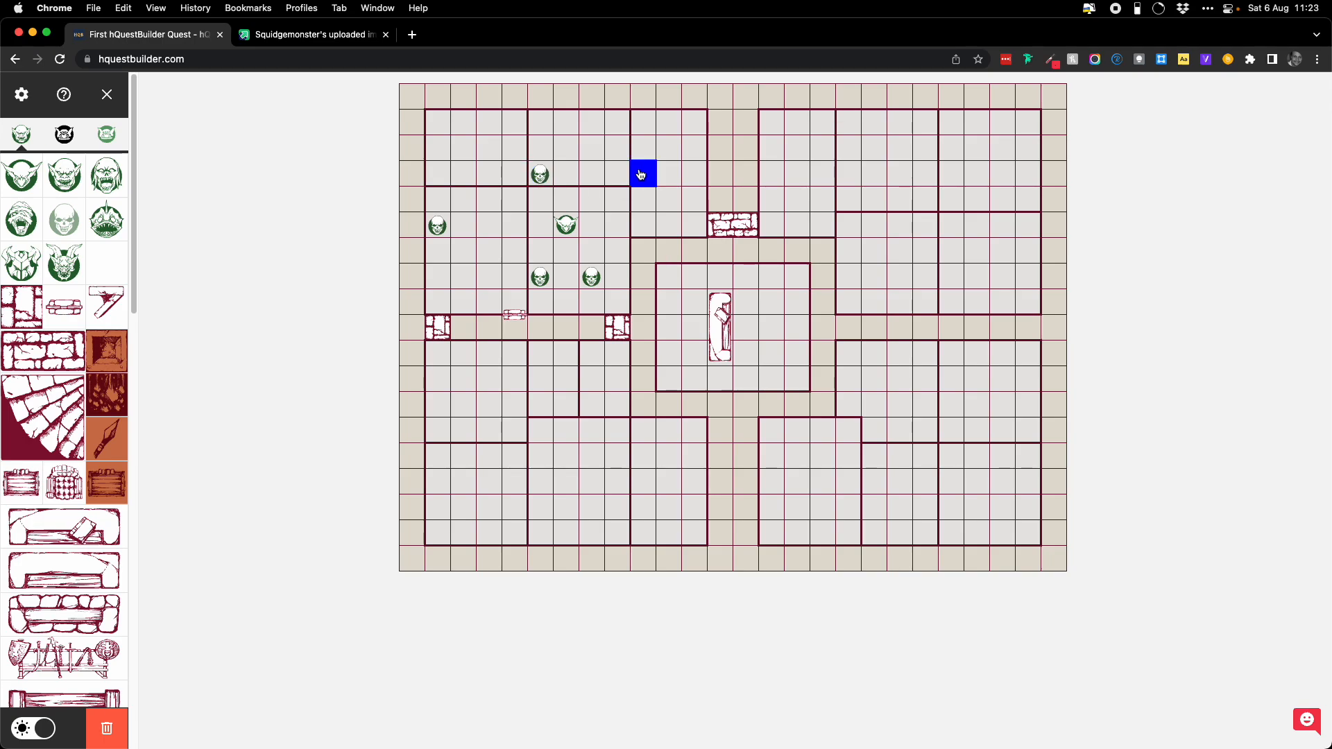
left_click(76, 224)
Step: Try adding another skeleton on the tile directly below the most recently placed one, and clear that tile
left_click(650, 206)
left_click(55, 228)
left_click(109, 727)
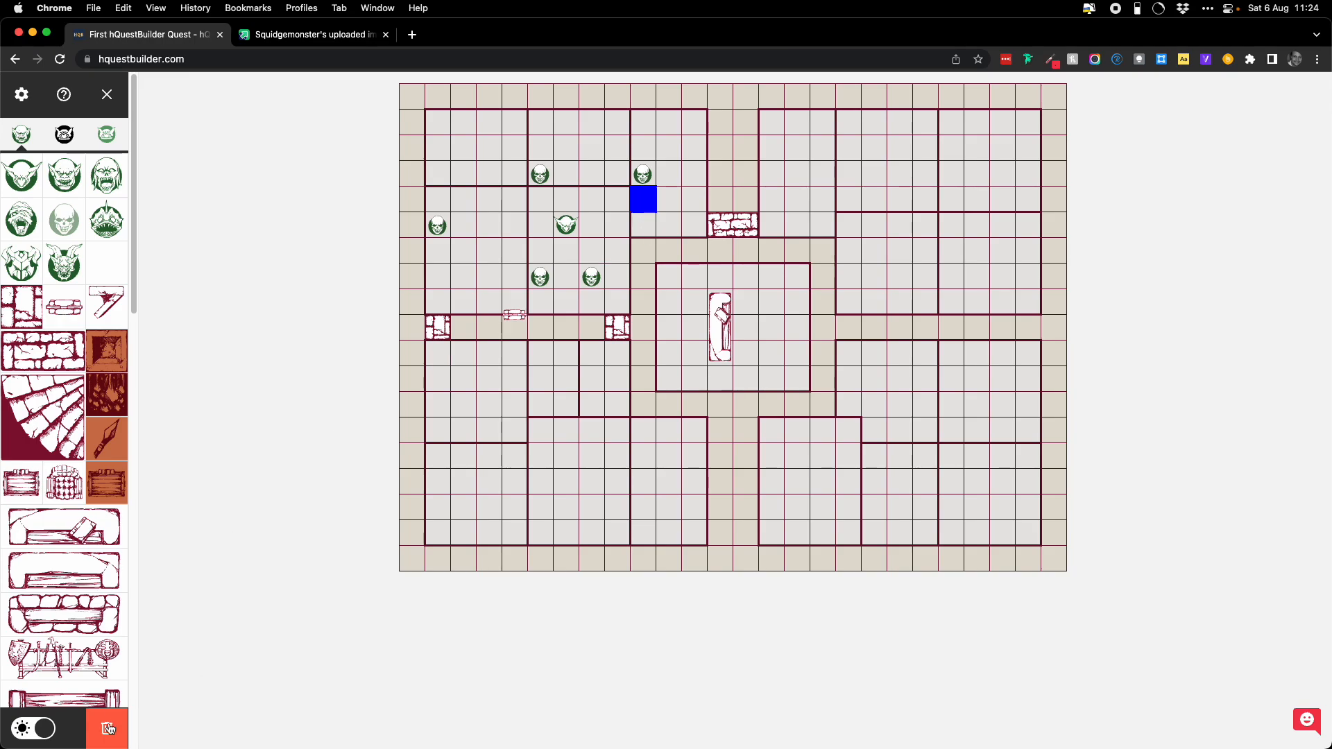
left_click(617, 205)
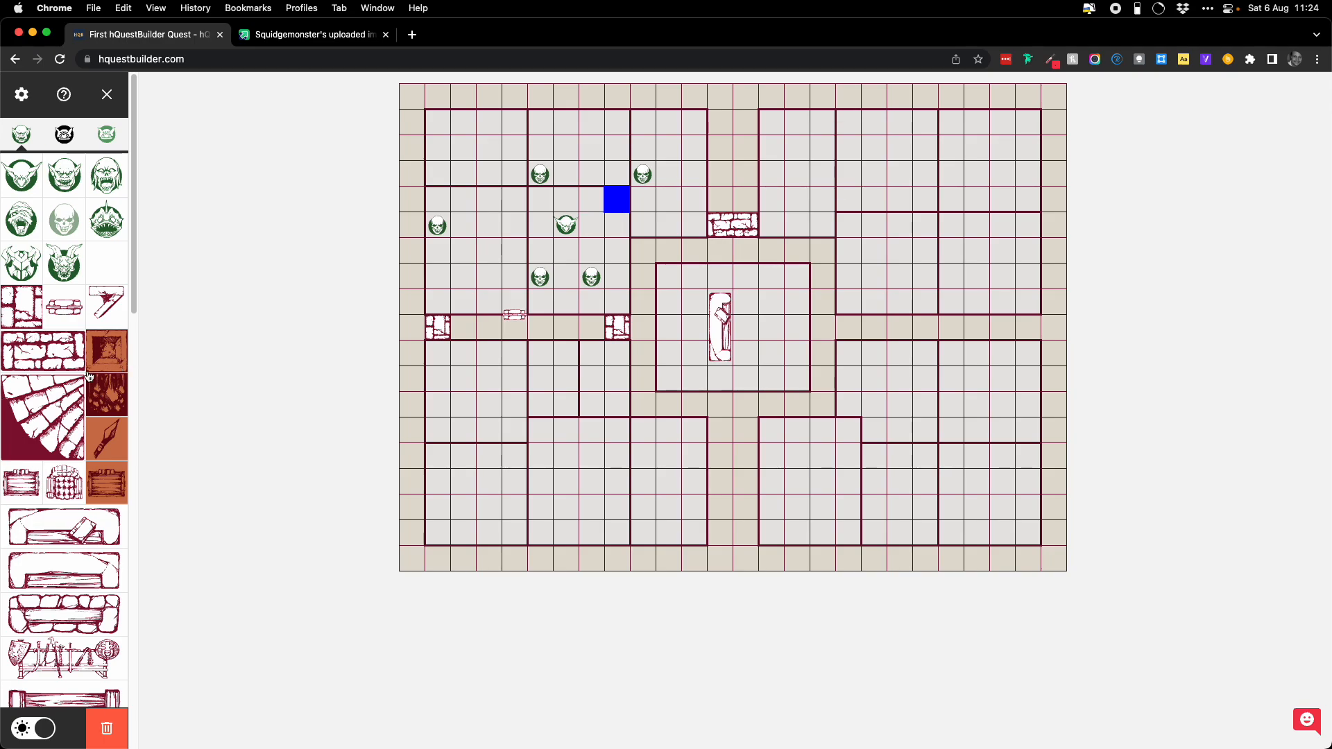
Step: Expand the Kellar's Keep set and check the extra quantities it gives the monsters and tiles
scroll(89, 375, "down", 4)
scroll(89, 376, "down", 6)
scroll(89, 375, "down", 3)
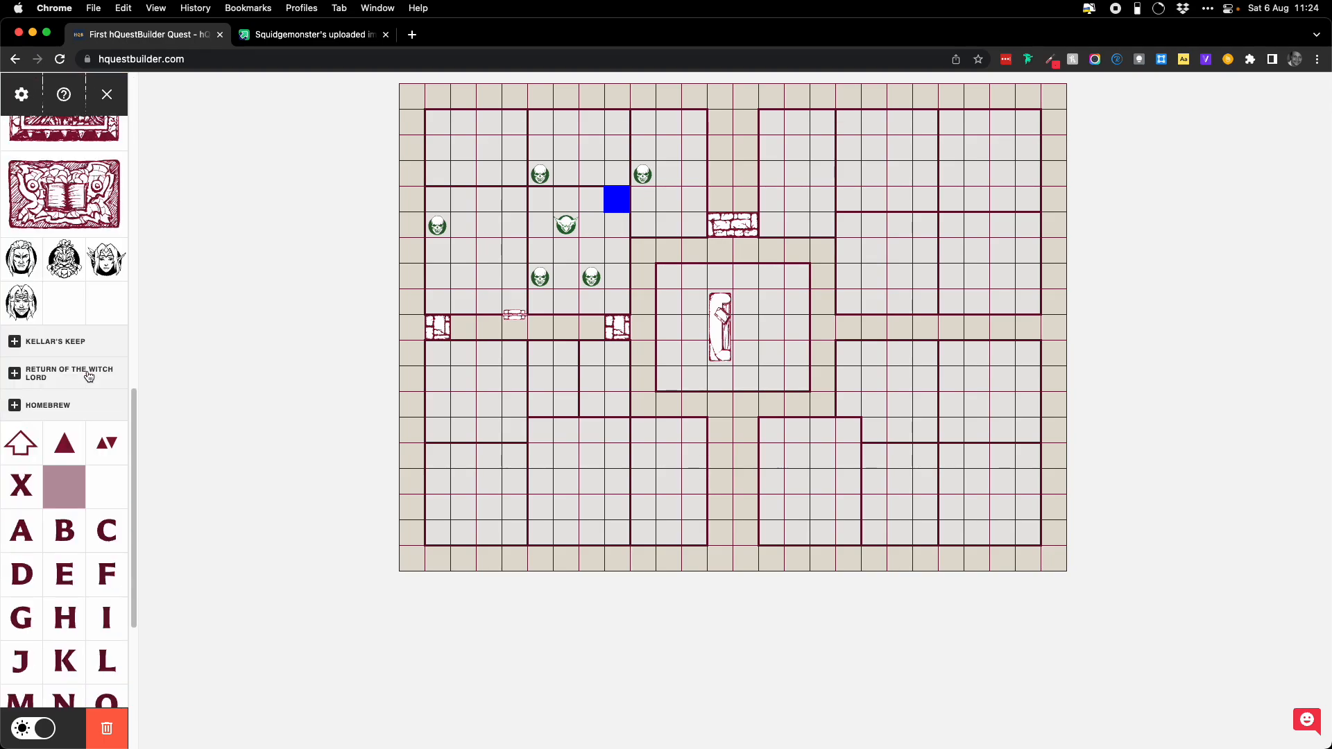
left_click(48, 343)
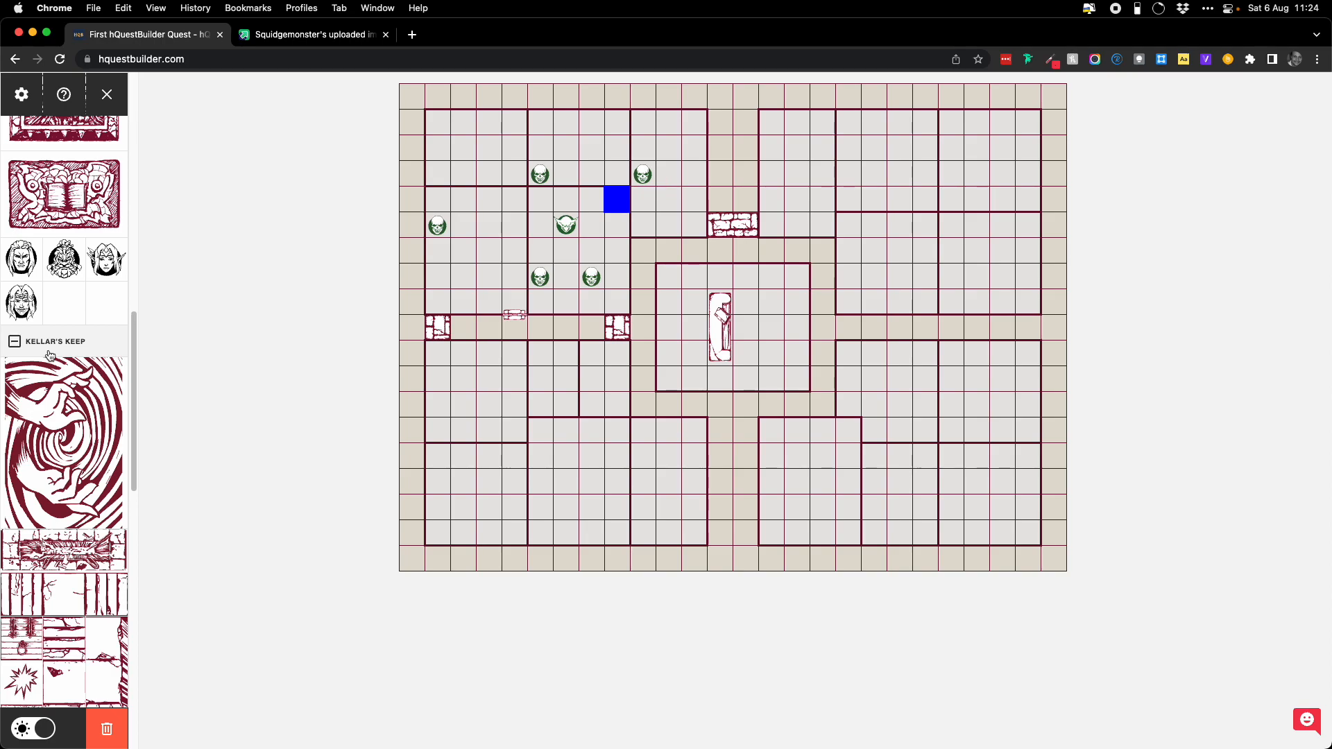
scroll(76, 416, "up", 9)
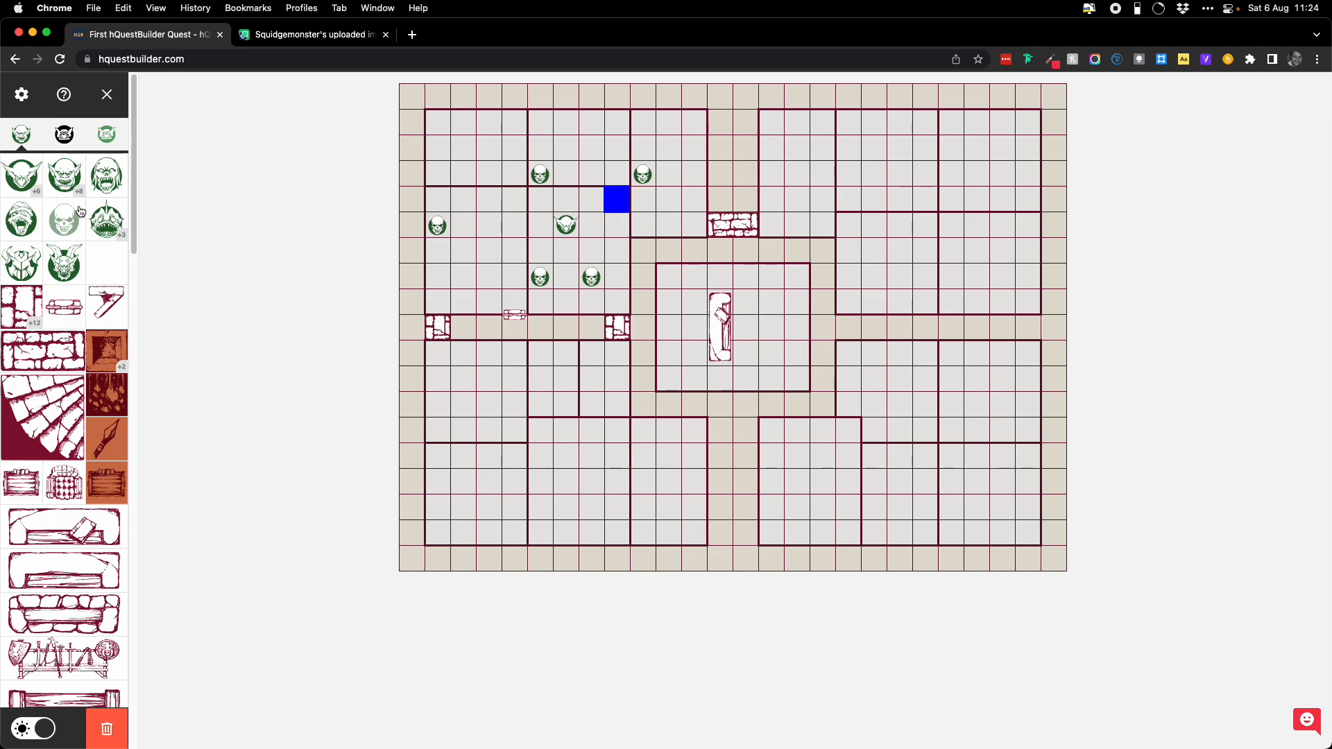
scroll(101, 281, "down", 15)
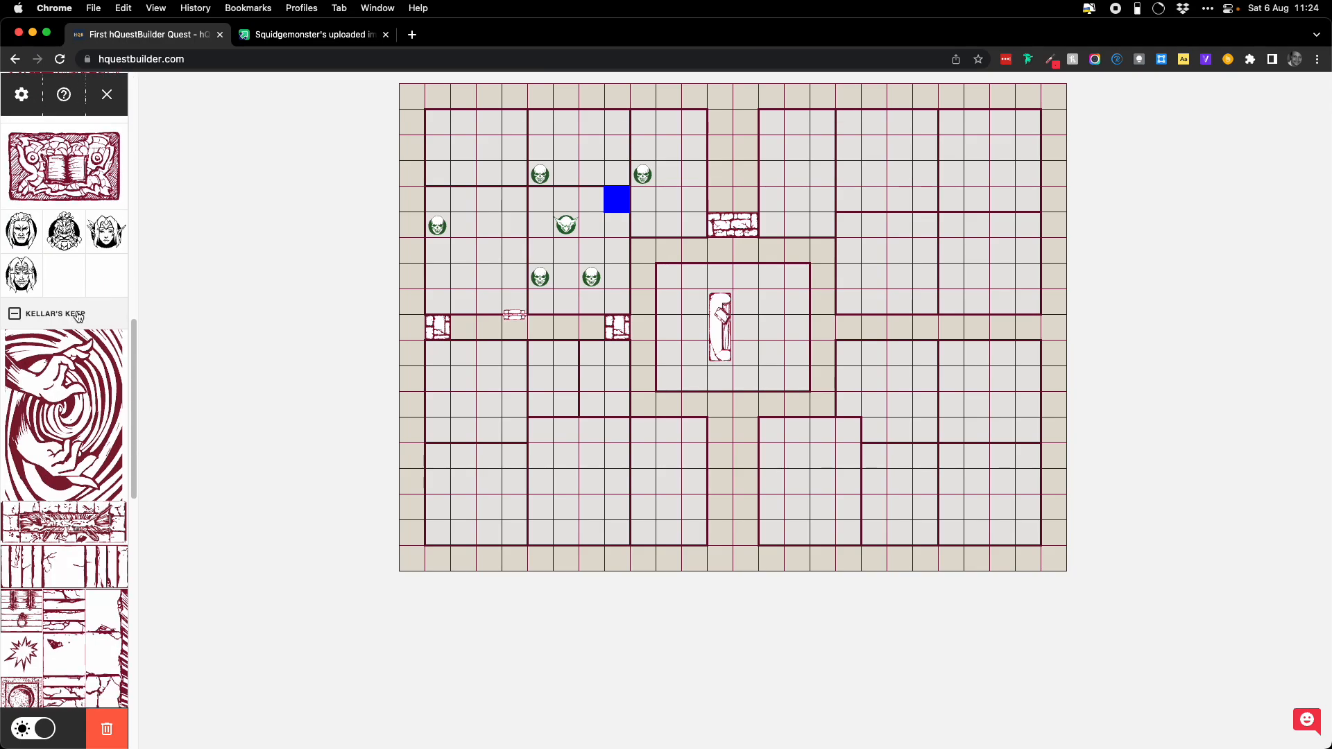
Step: Collapse Kellar's Keep, expand Return of the Witch Lord, and check the extra quantities on the monsters and tiles
left_click(79, 317)
left_click(59, 340)
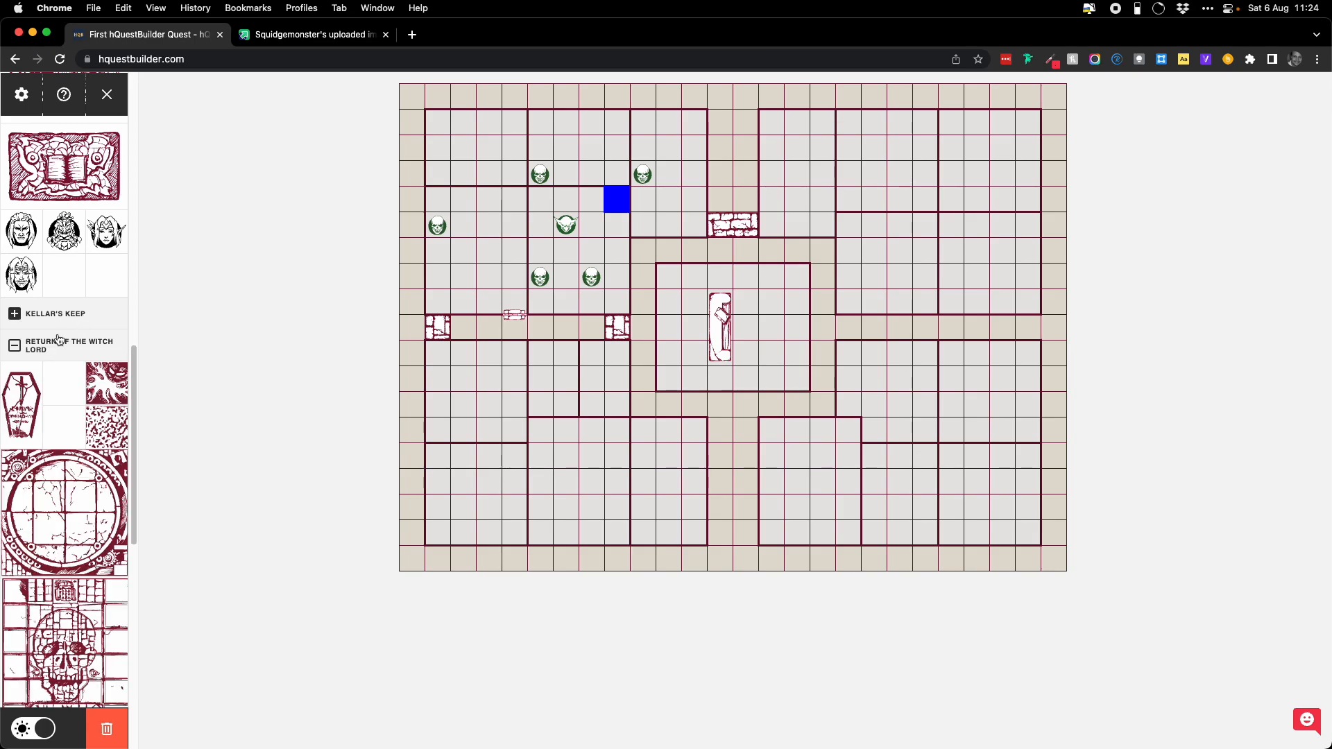
scroll(59, 340, "up", 15)
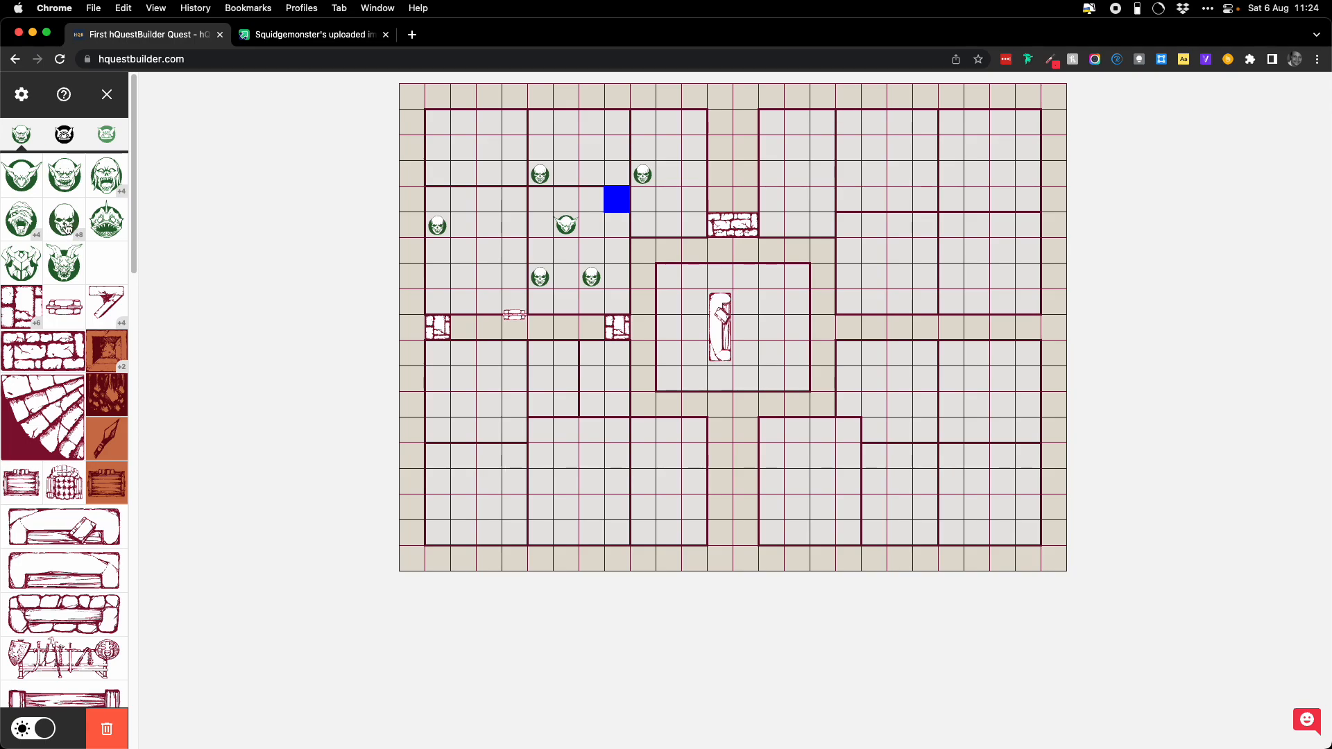
Step: Add a skeleton directly right of the one in the third top-row room, and another in the upper-left corner of the second-row middle room
left_click(668, 182)
left_click(79, 228)
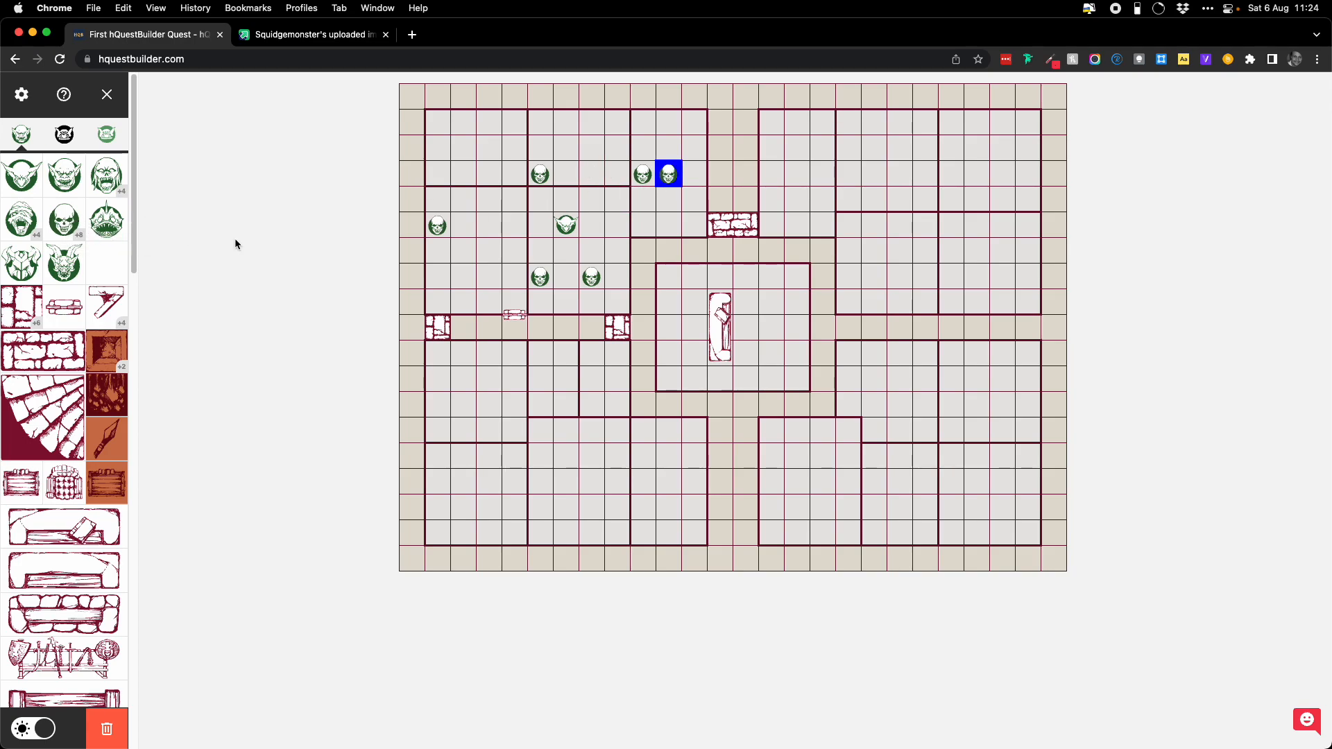
left_click(531, 206)
left_click(64, 231)
Step: Add five skeletons in the second-row leftmost room: four down its third column and one left of the lowest
left_click(495, 201)
left_click(69, 219)
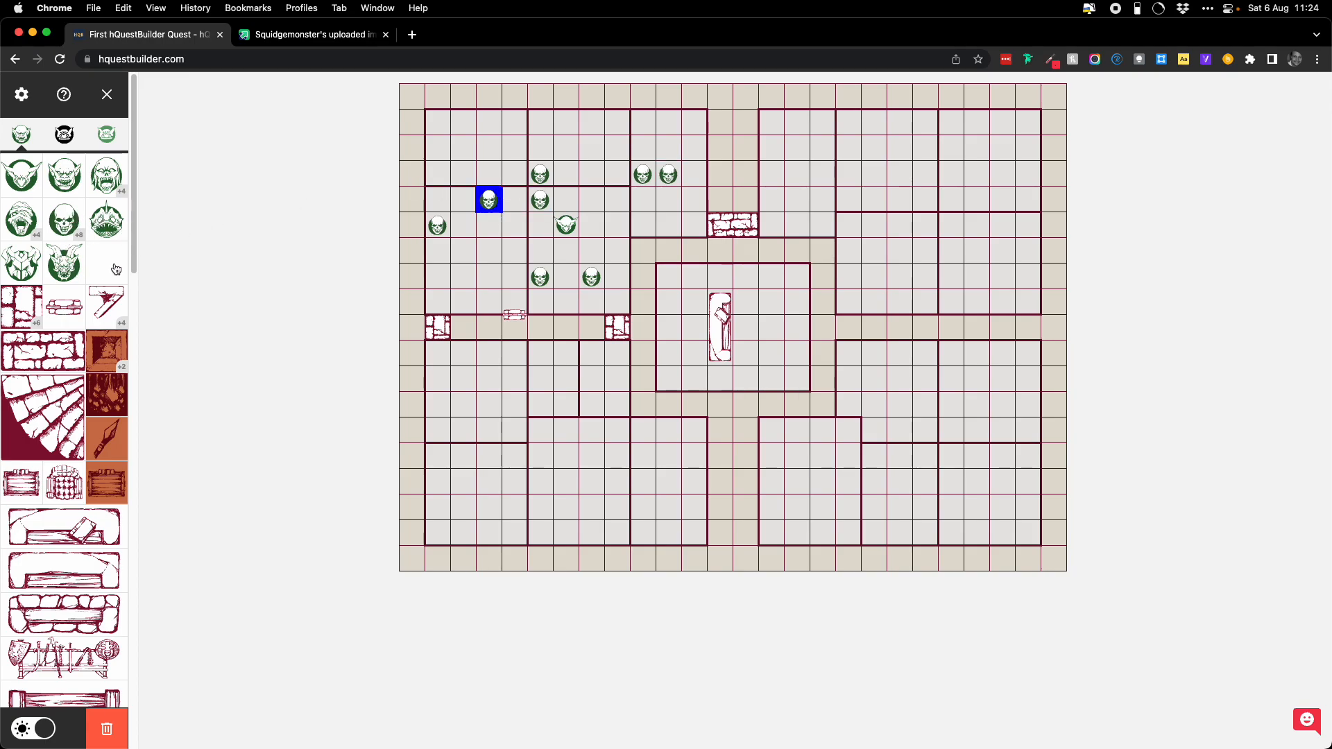
left_click(487, 231)
left_click(62, 235)
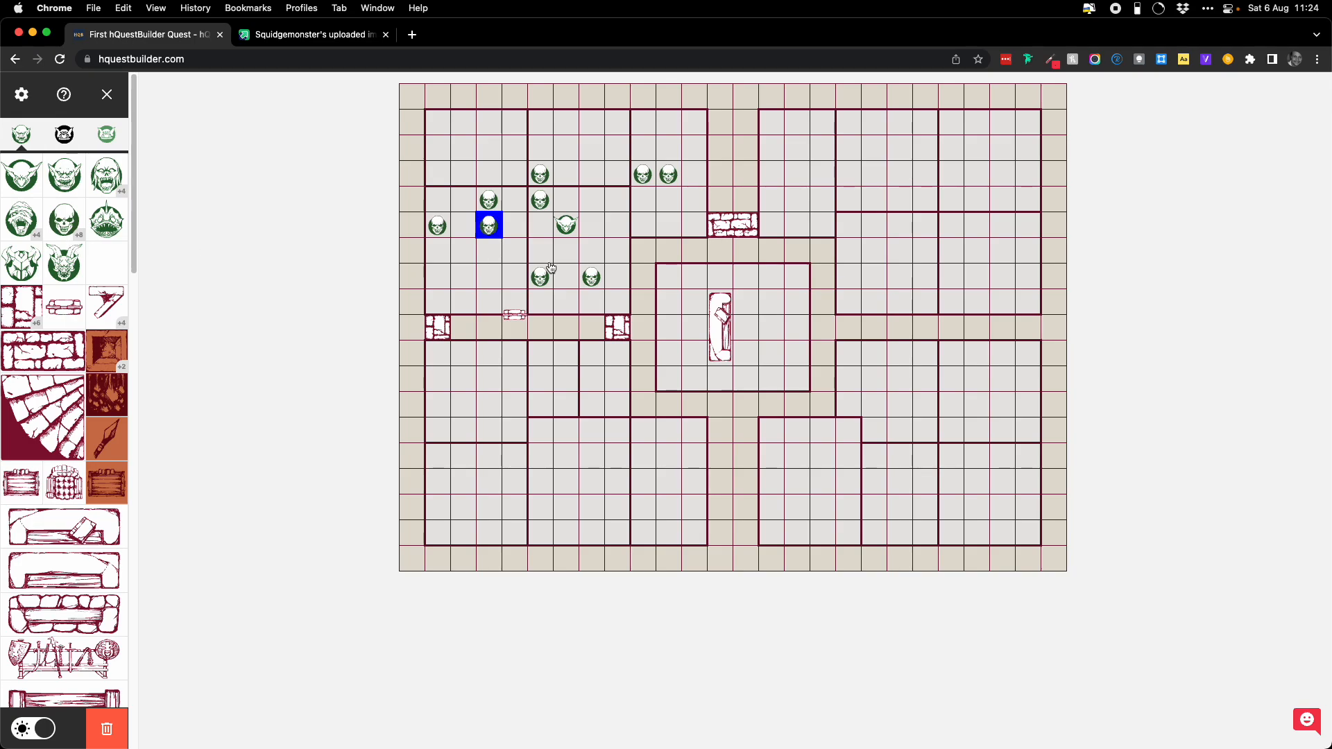
left_click(484, 260)
left_click(70, 235)
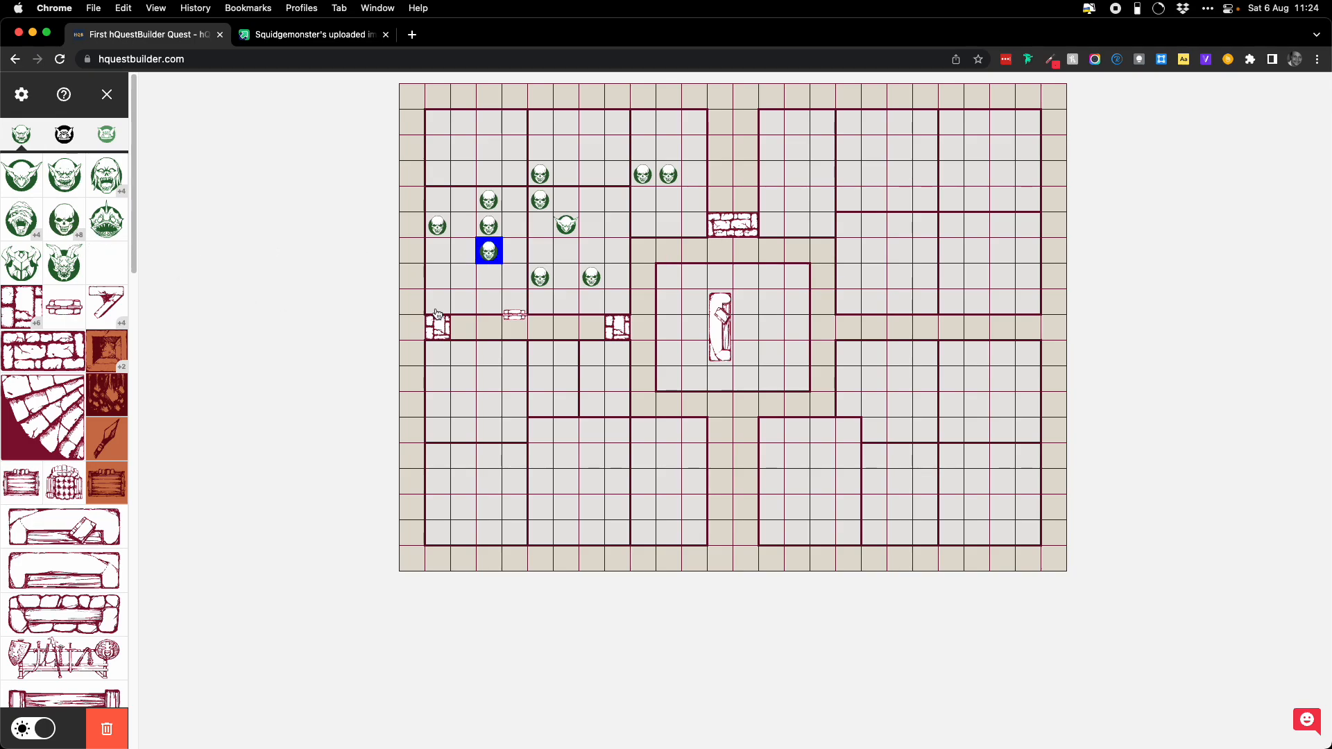
left_click(455, 285)
left_click(71, 231)
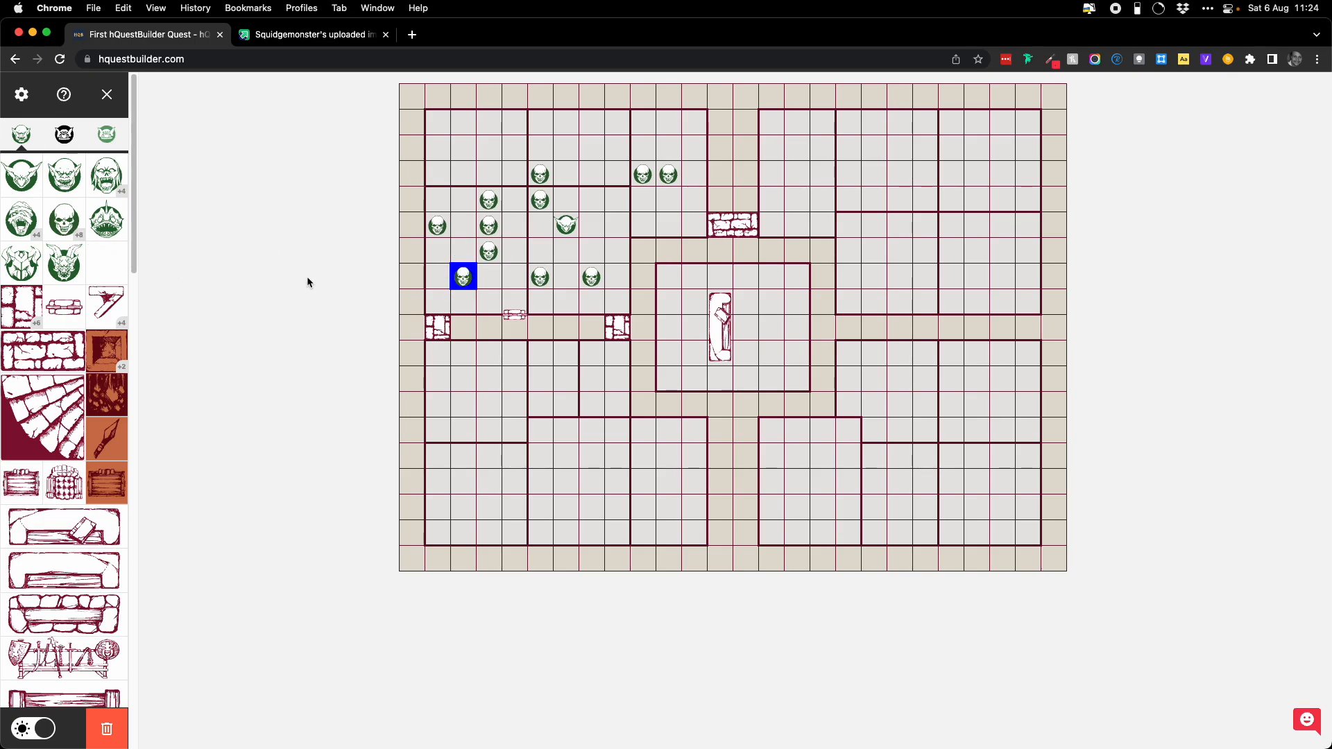
left_click(482, 287)
left_click(66, 229)
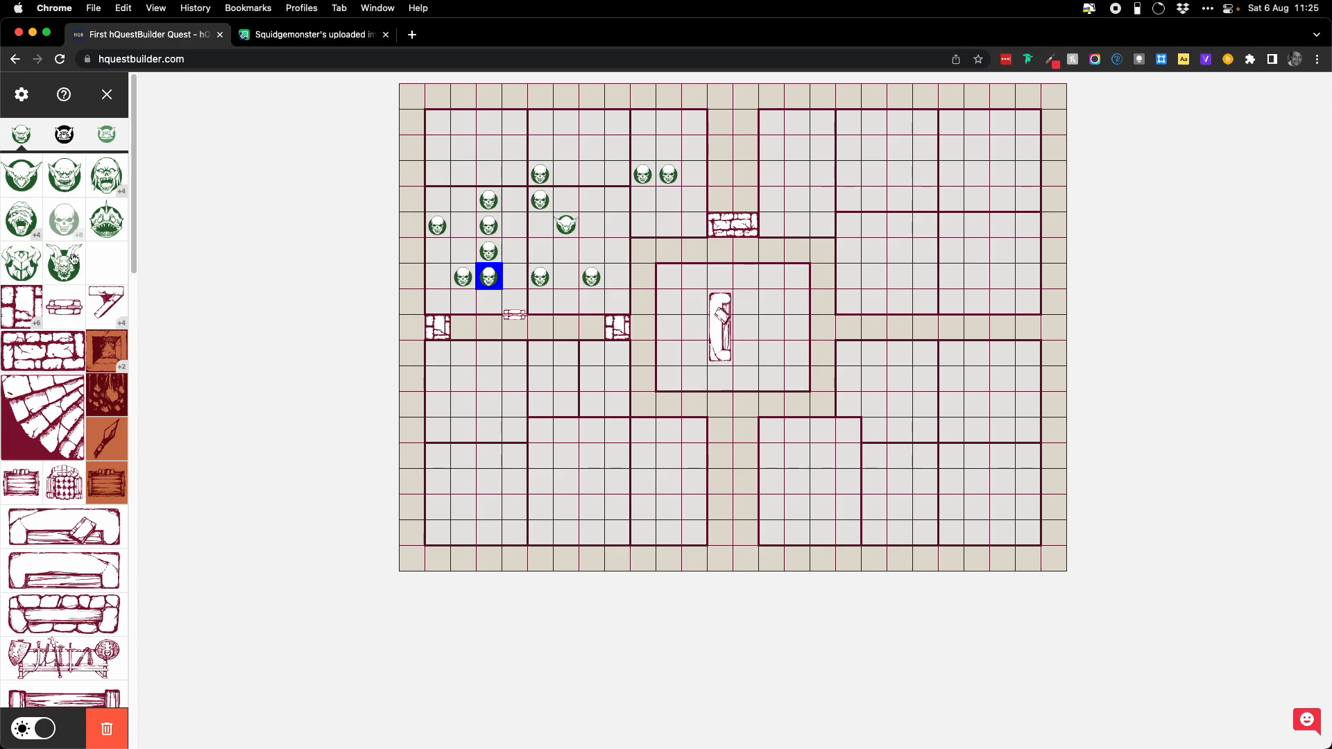
Step: Expand the Kellar's Keep set and look through its tiles
scroll(75, 267, "down", 15)
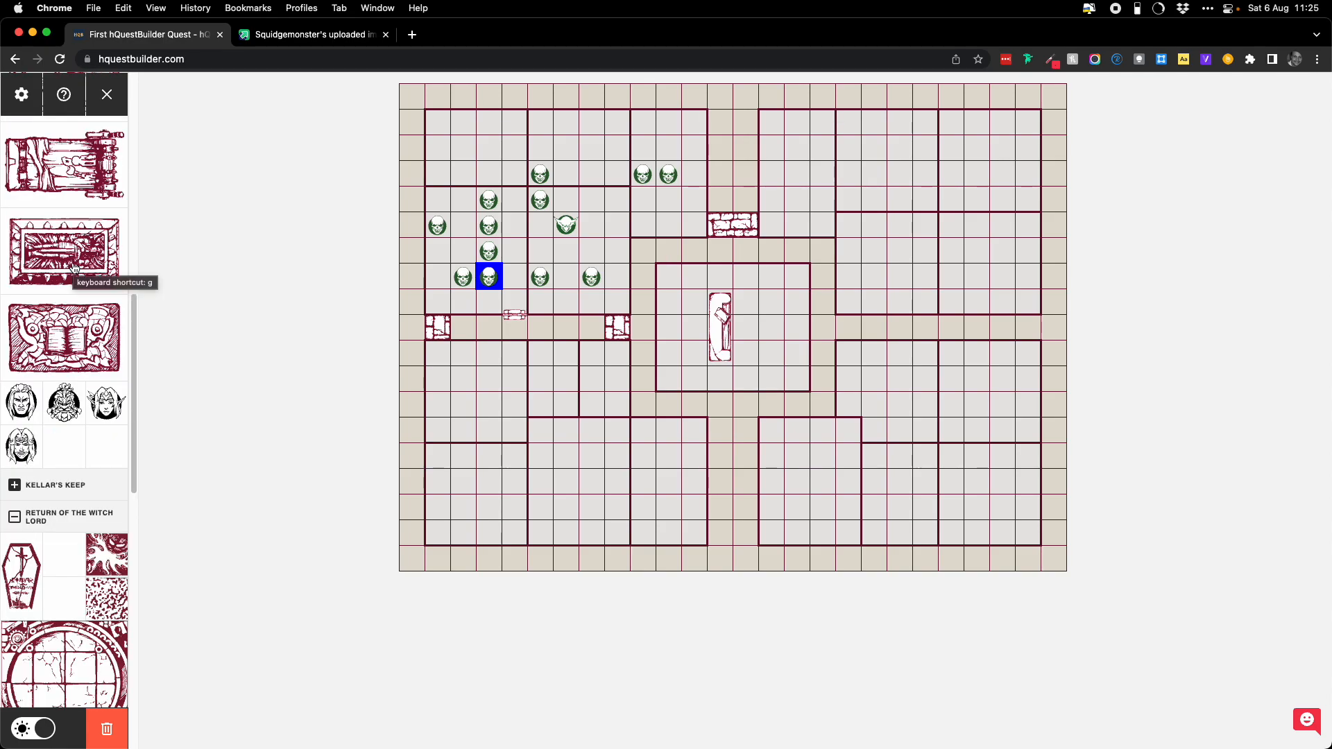
left_click(47, 487)
scroll(47, 486, "down", 1)
scroll(47, 488, "down", 10)
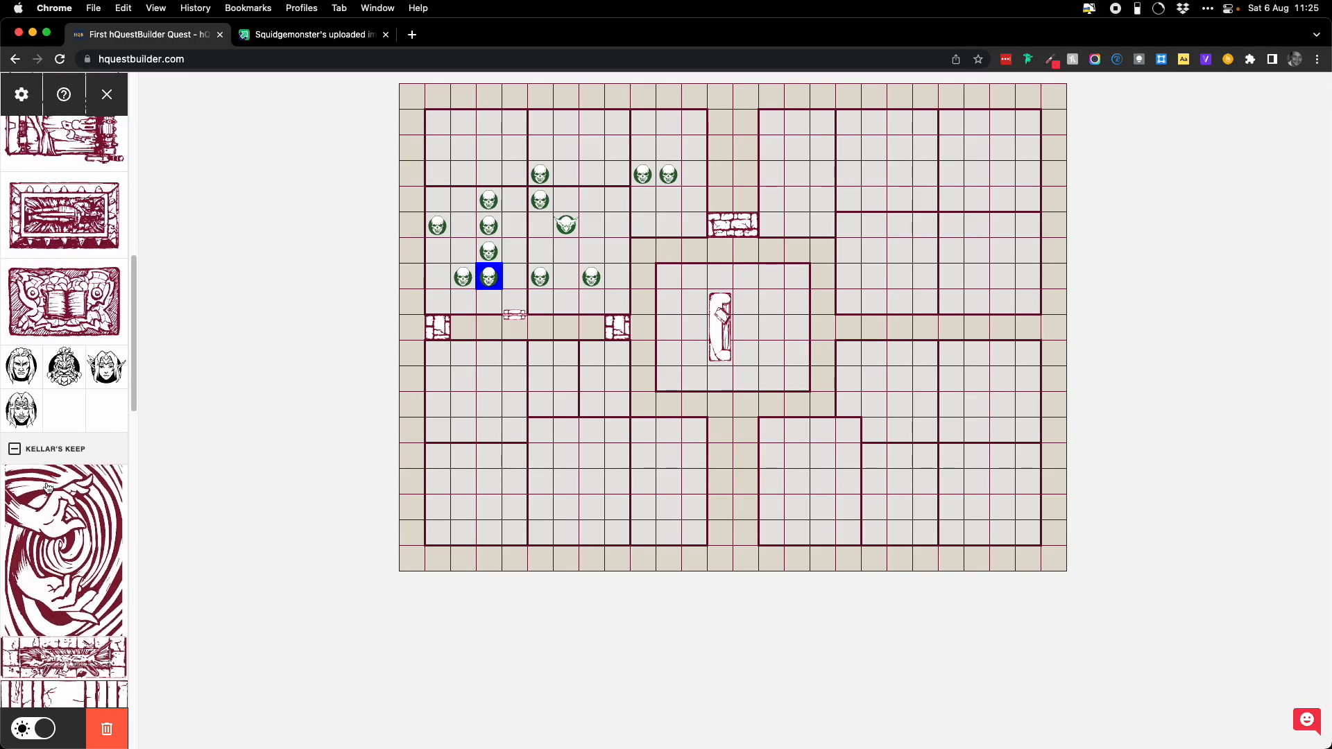
scroll(47, 488, "up", 6)
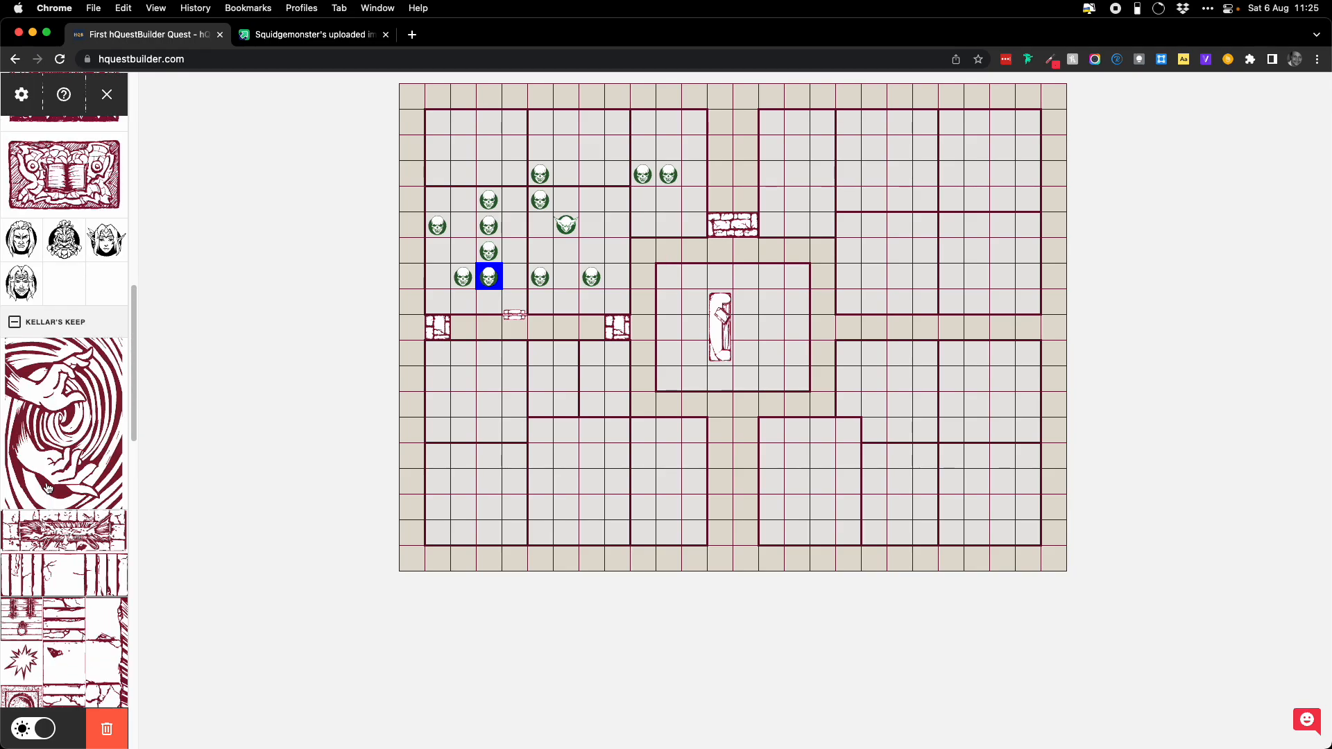
Step: Compare the tiles of the Kellar's Keep and Return of the Witch Lord sets, leaving both sets collapsed
left_click(57, 336)
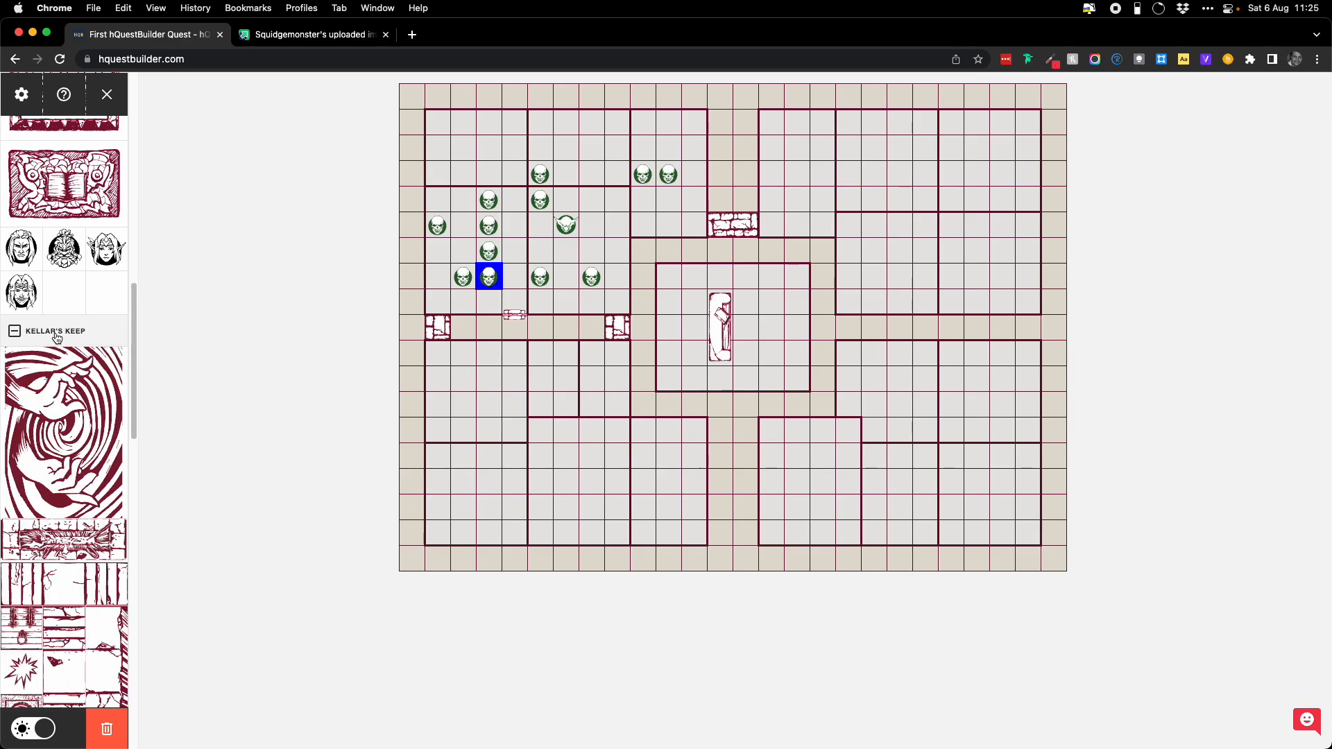
left_click(61, 362)
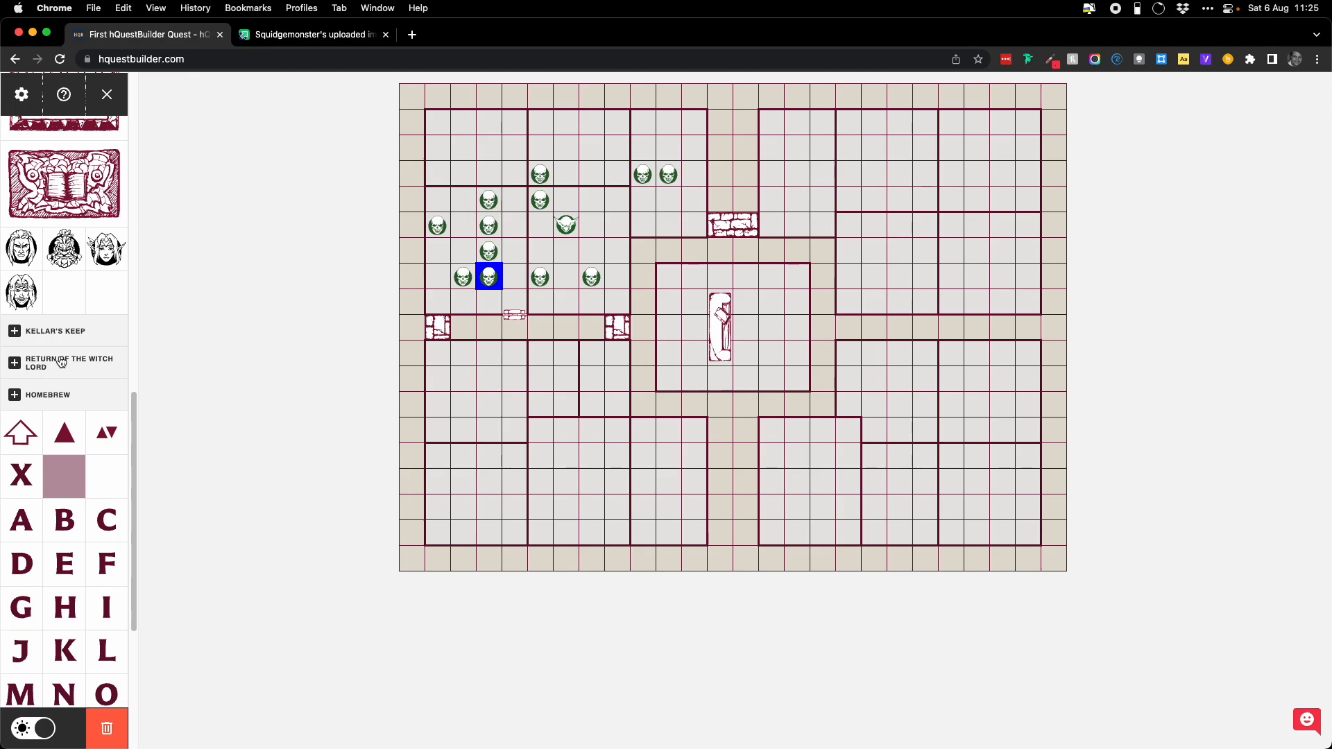
left_click(61, 362)
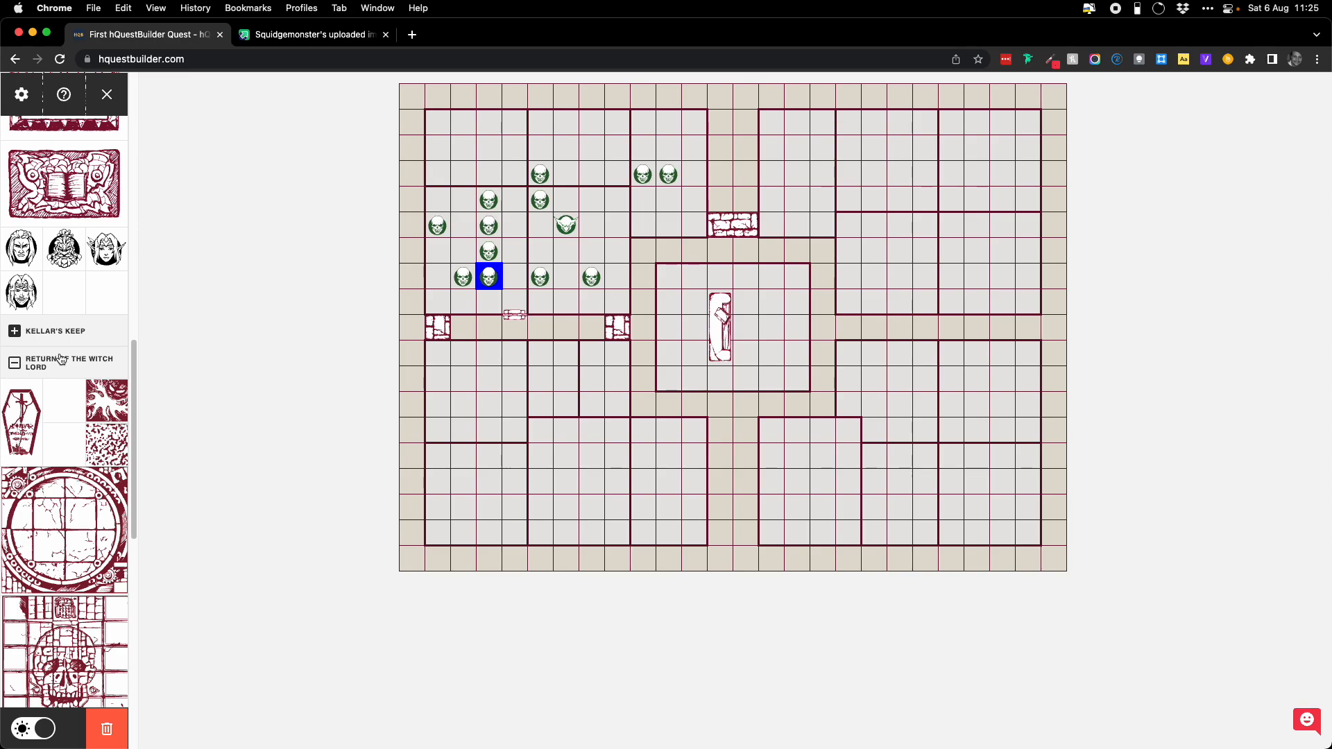
left_click(61, 343)
scroll(61, 345, "down", 2)
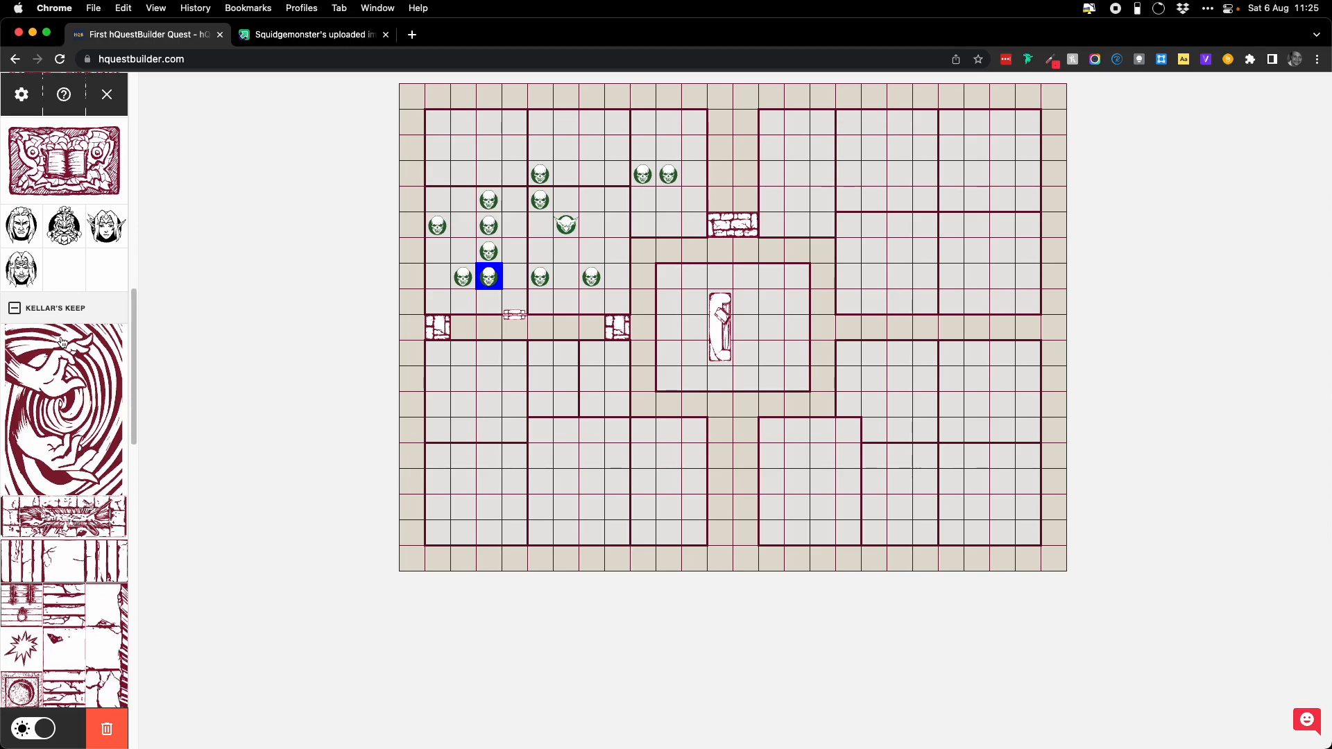
left_click(62, 275)
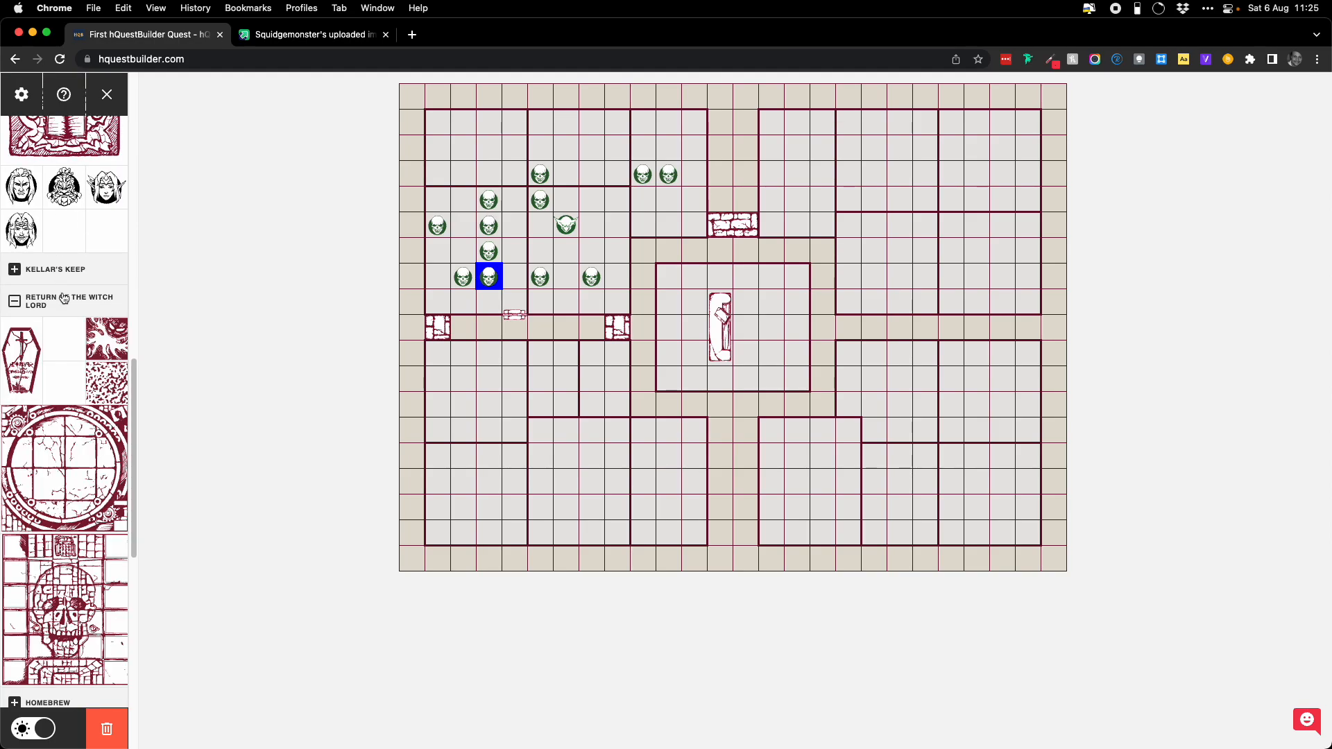
left_click(73, 308)
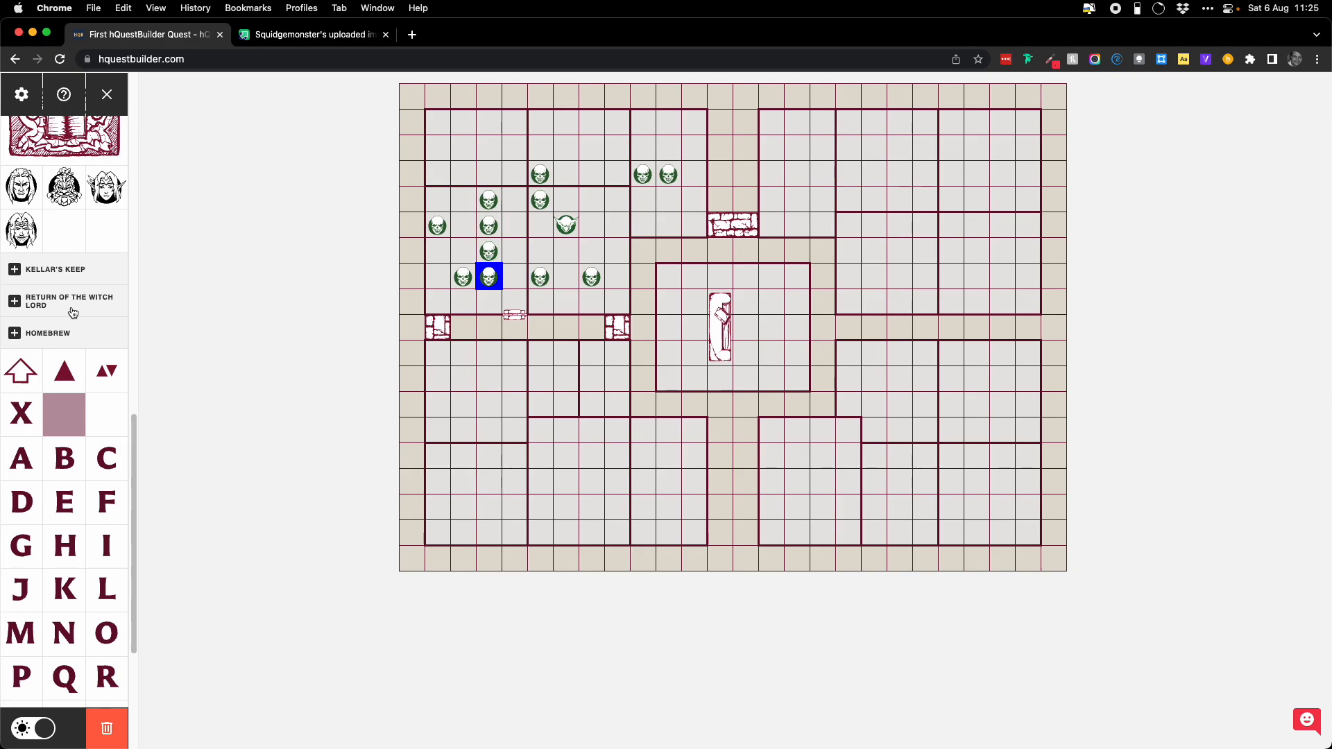
Step: Expand Return of the Witch Lord, look over its tiles, and collapse the set
left_click(73, 313)
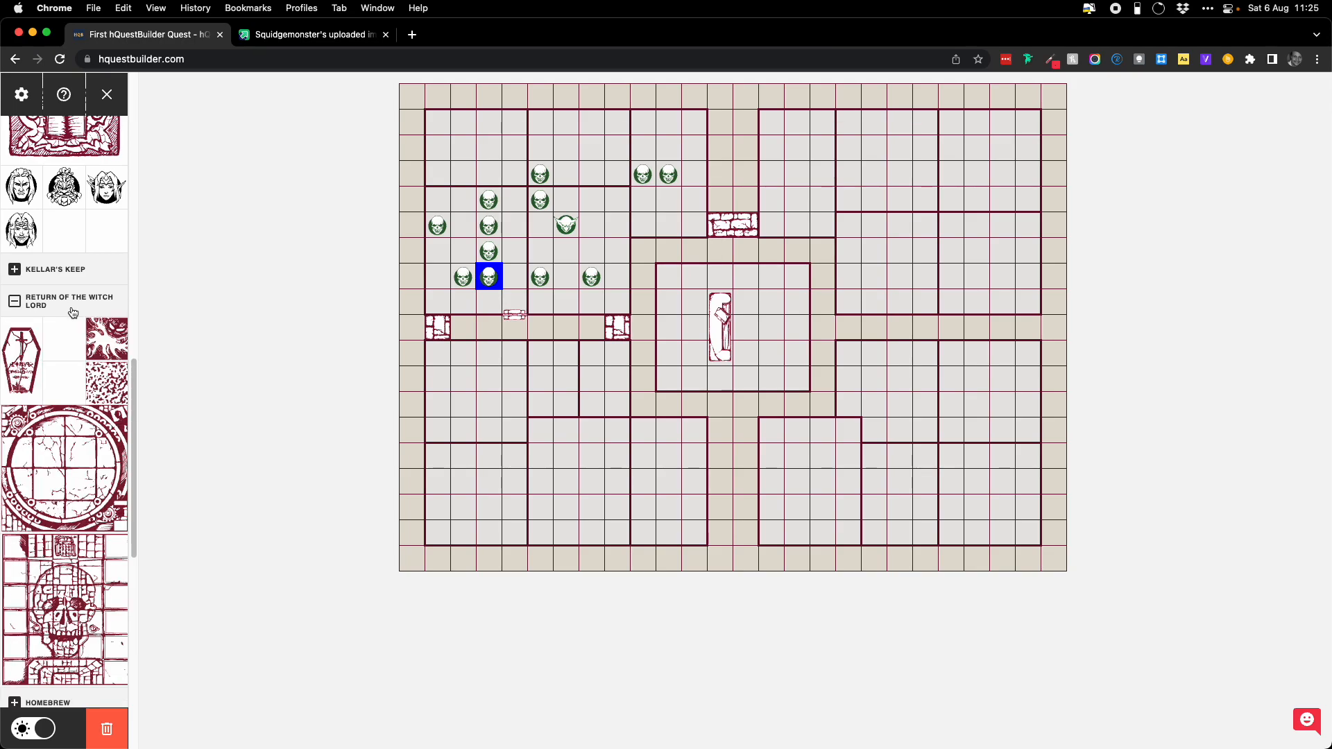
scroll(73, 313, "down", 4)
scroll(73, 313, "up", 2)
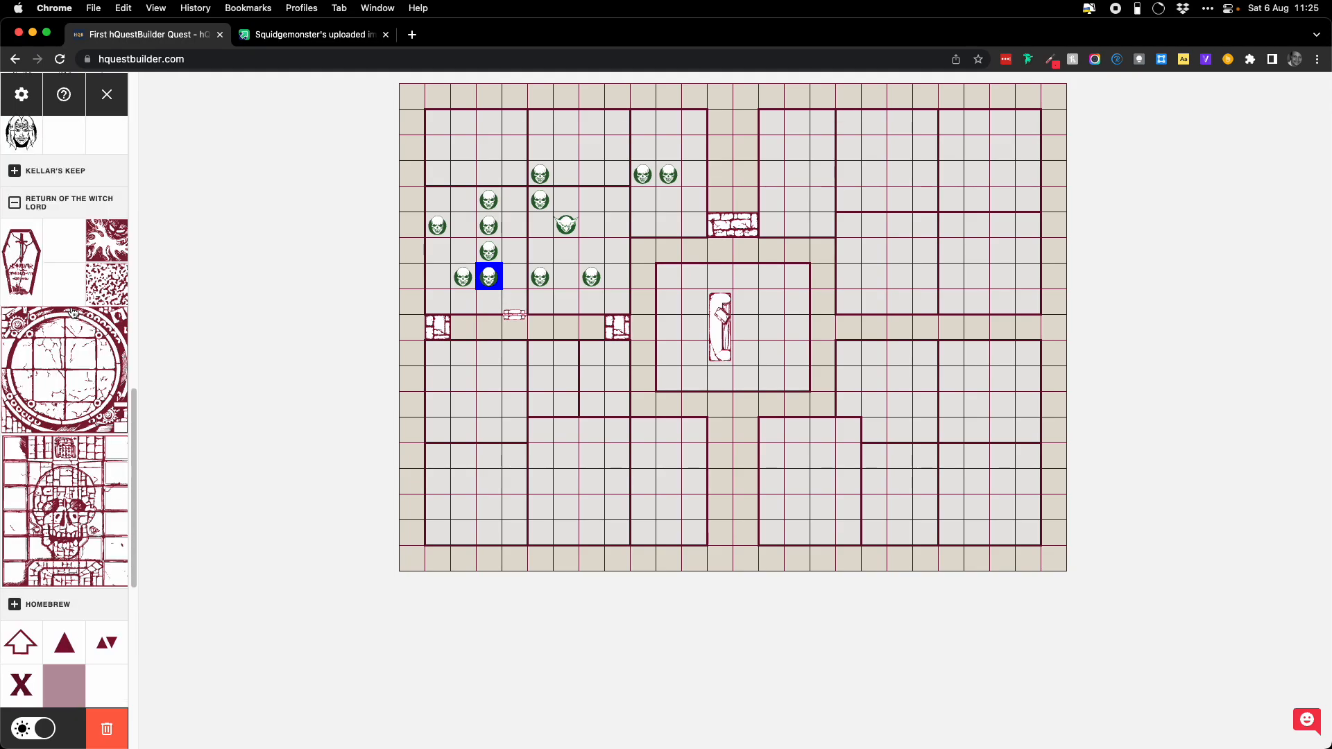
left_click(63, 212)
Step: Expand the Homebrew set, check the first slot's link prompt, and copy the red skull image's direct link from Imgur
left_click(66, 237)
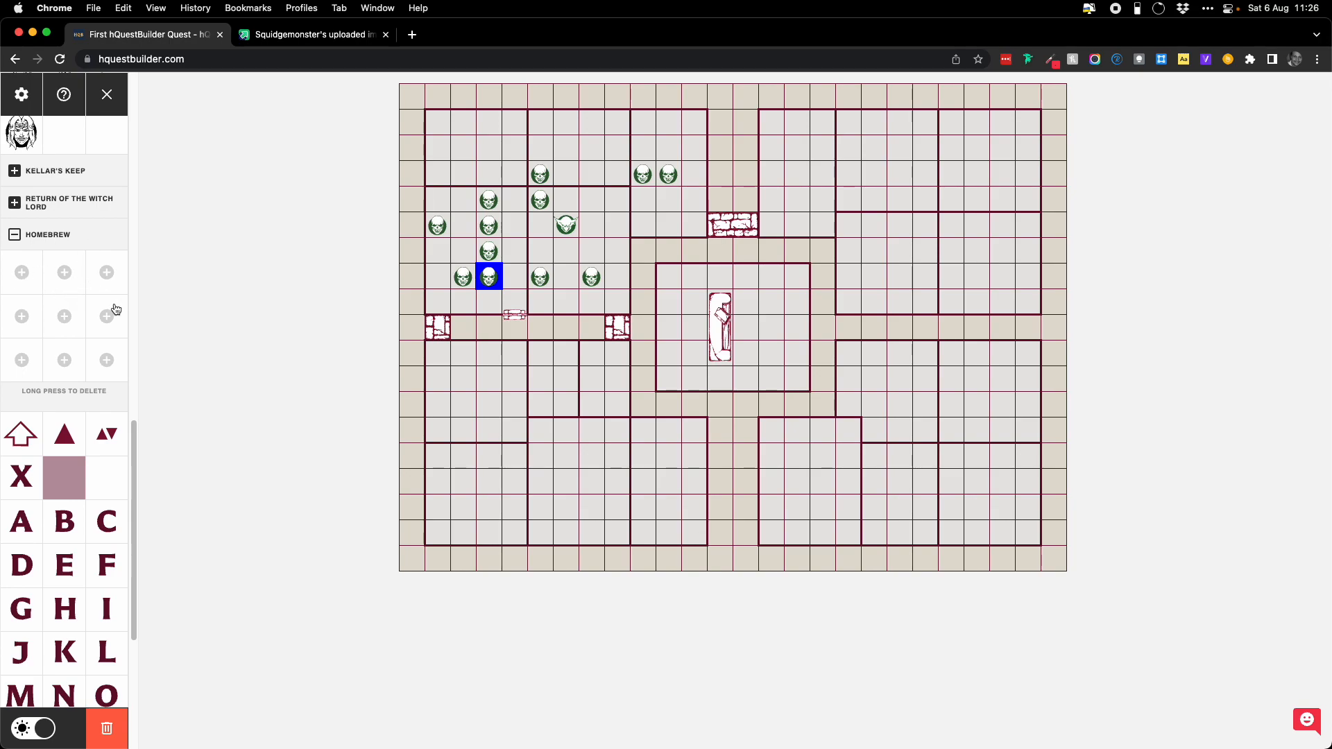
left_click(23, 272)
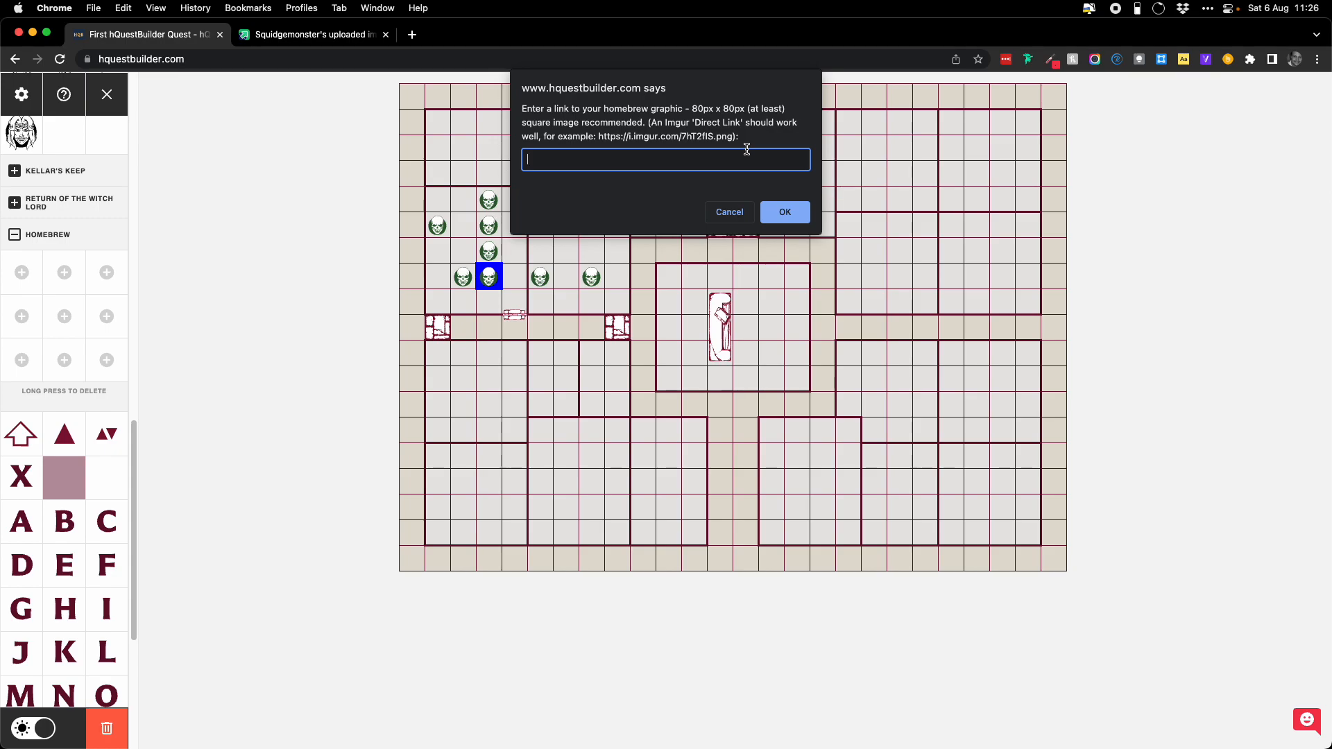
left_click(326, 36)
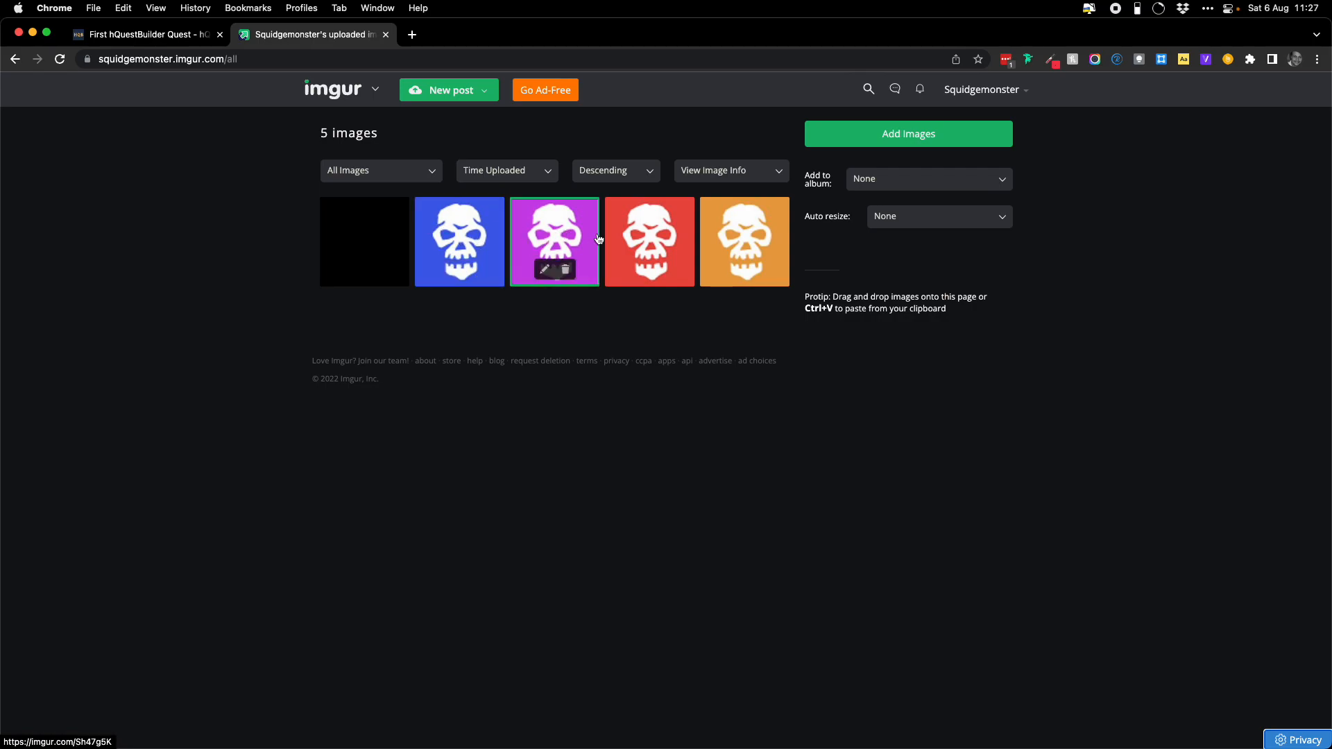
left_click(649, 234)
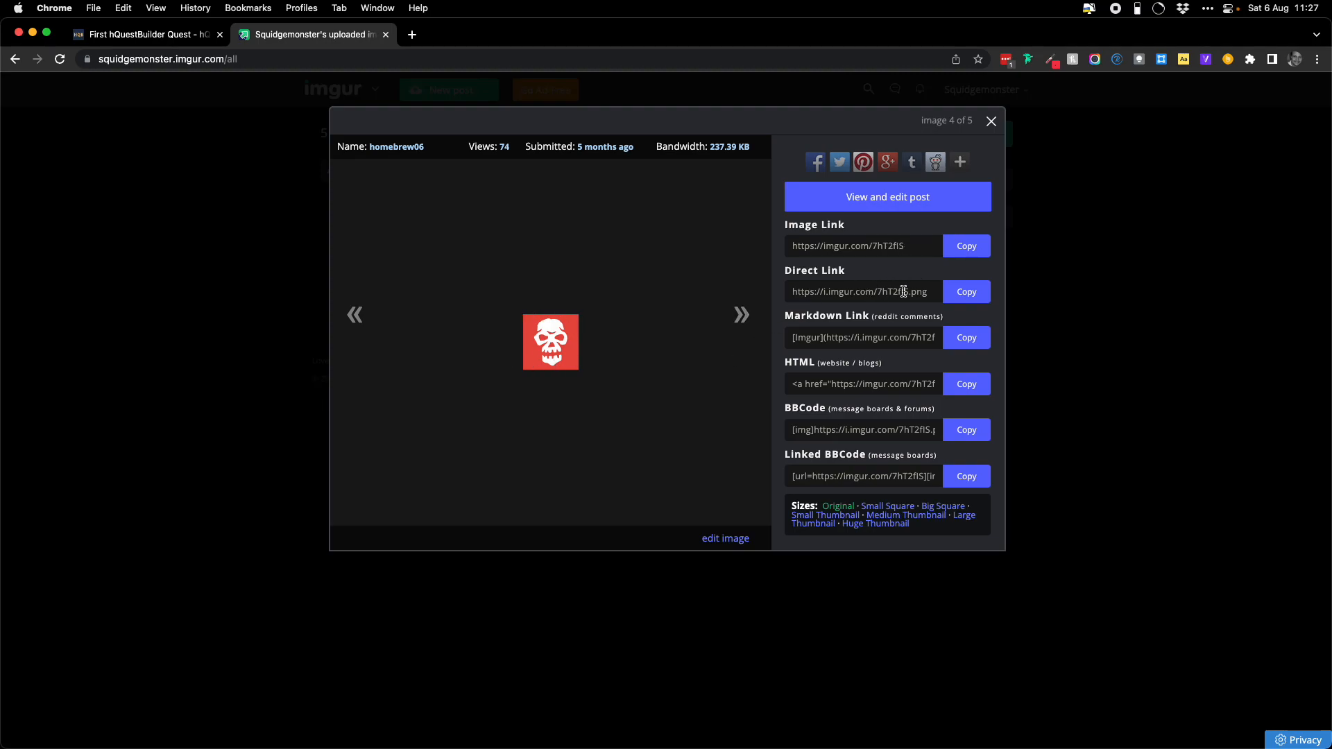
left_click(974, 292)
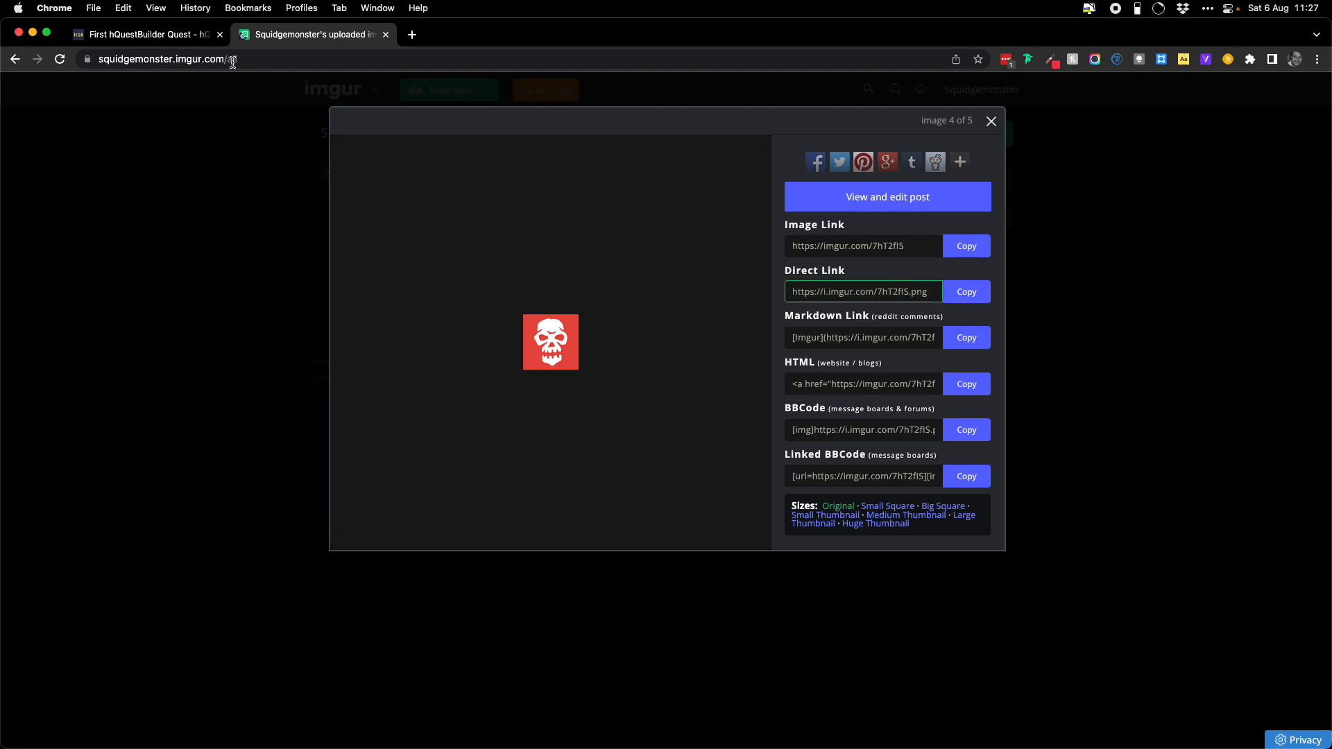
Step: Return to hQuestBuilder and add the copied red skull link as the graphic of the first Homebrew slot
left_click(166, 36)
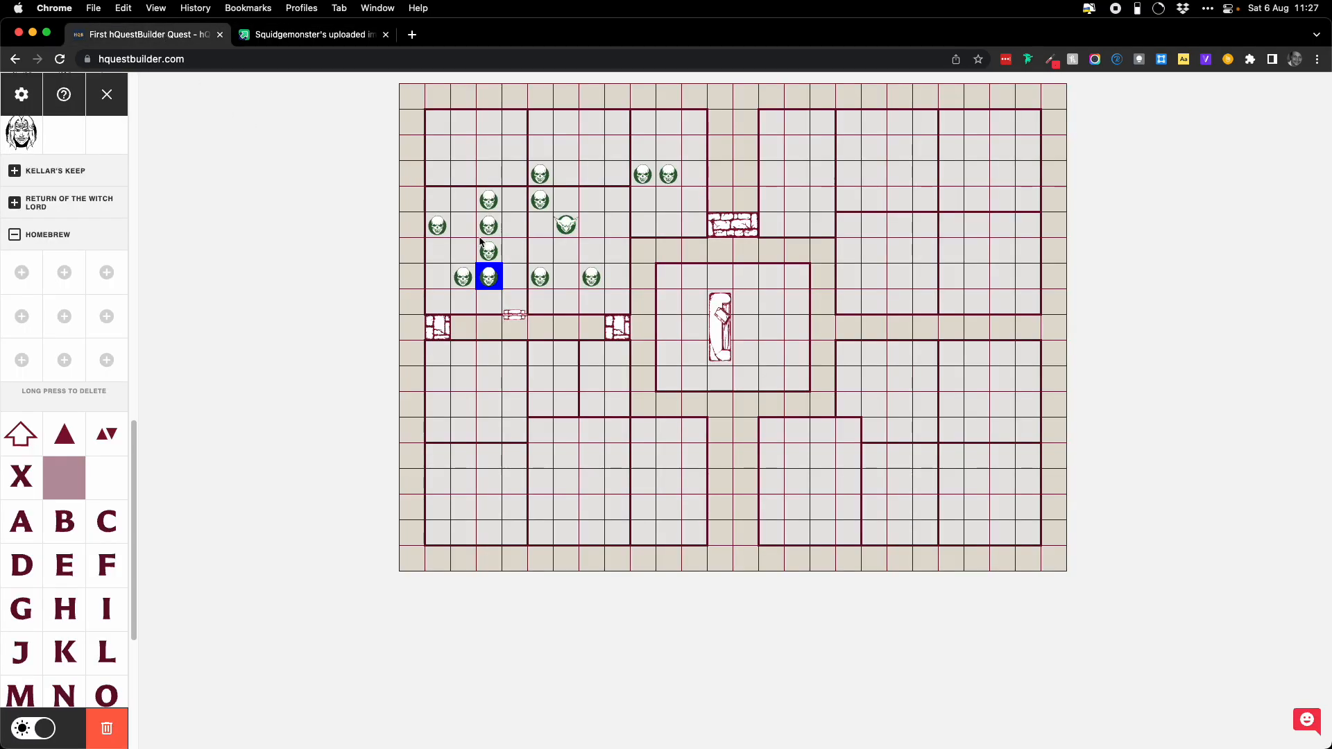
left_click(21, 275)
key("super+v")
left_click(784, 211)
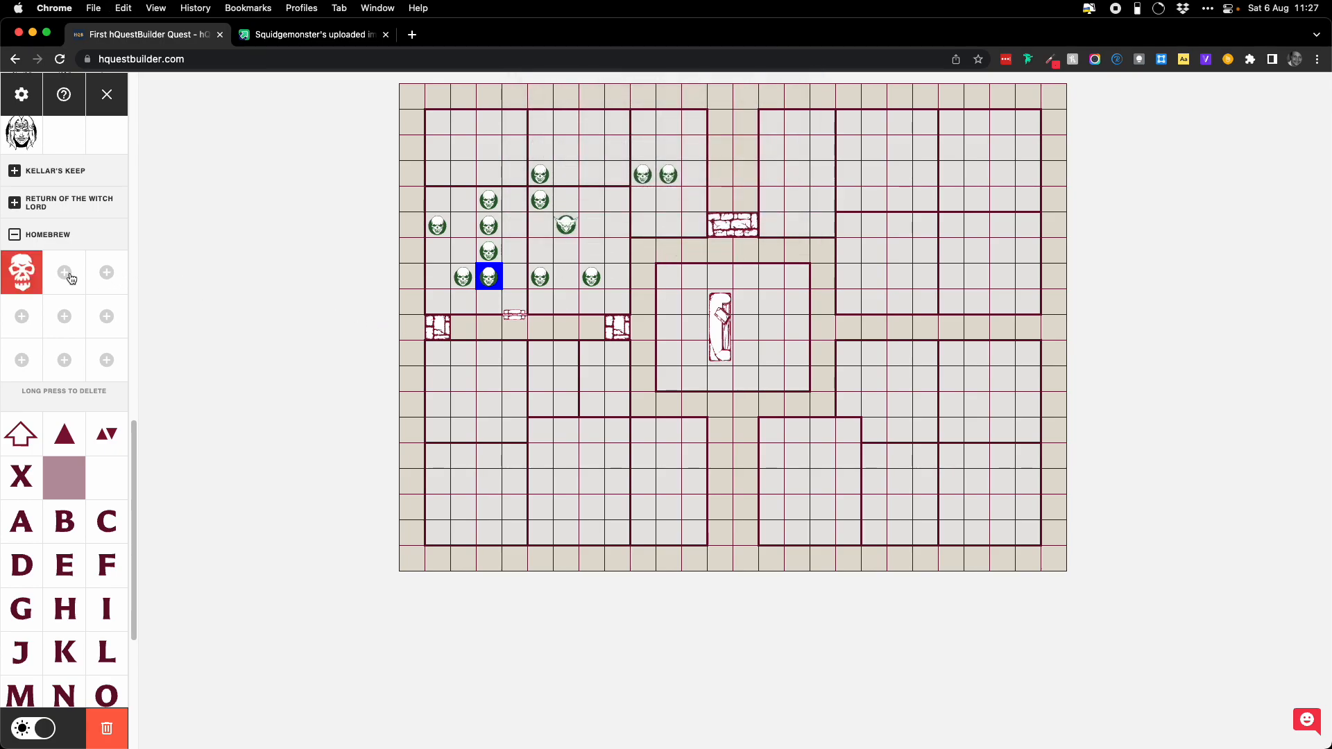
Step: Switch to Imgur, close the red skull's details, and copy the direct link of the orange skull image
left_click(281, 35)
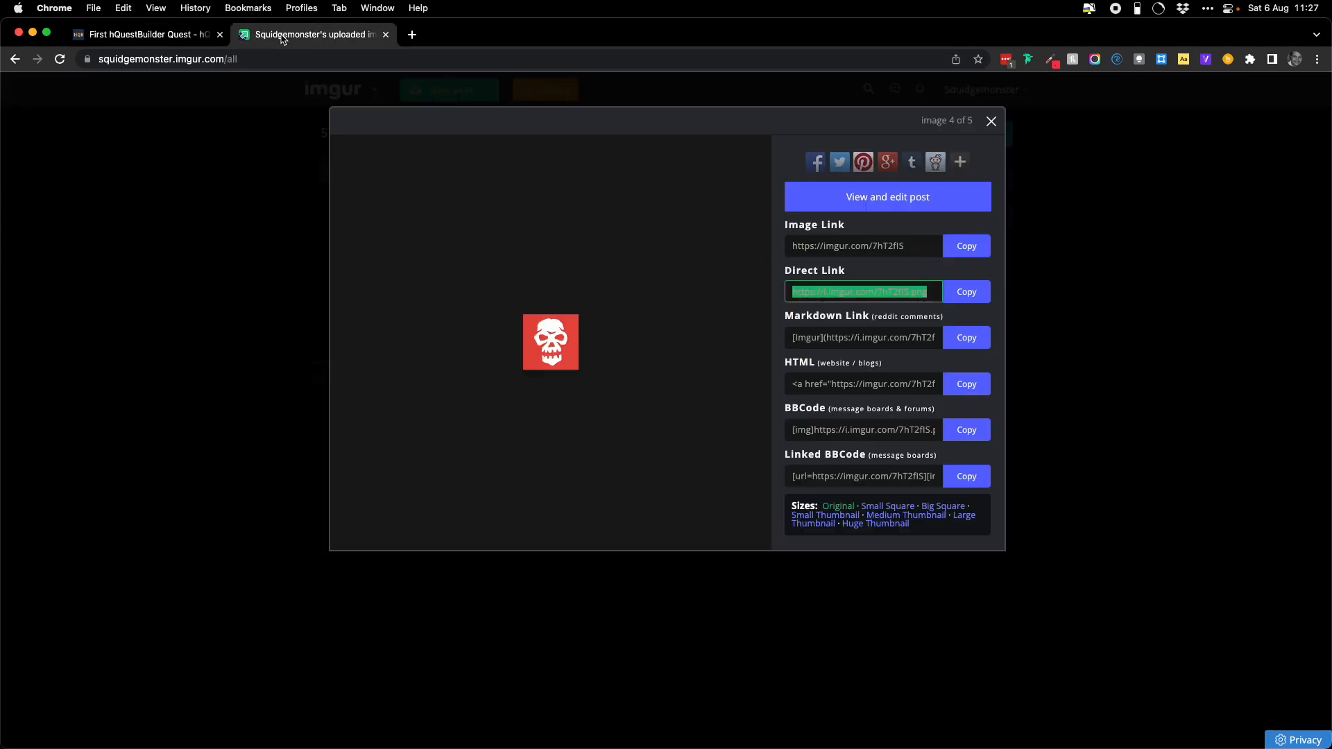
left_click(1006, 118)
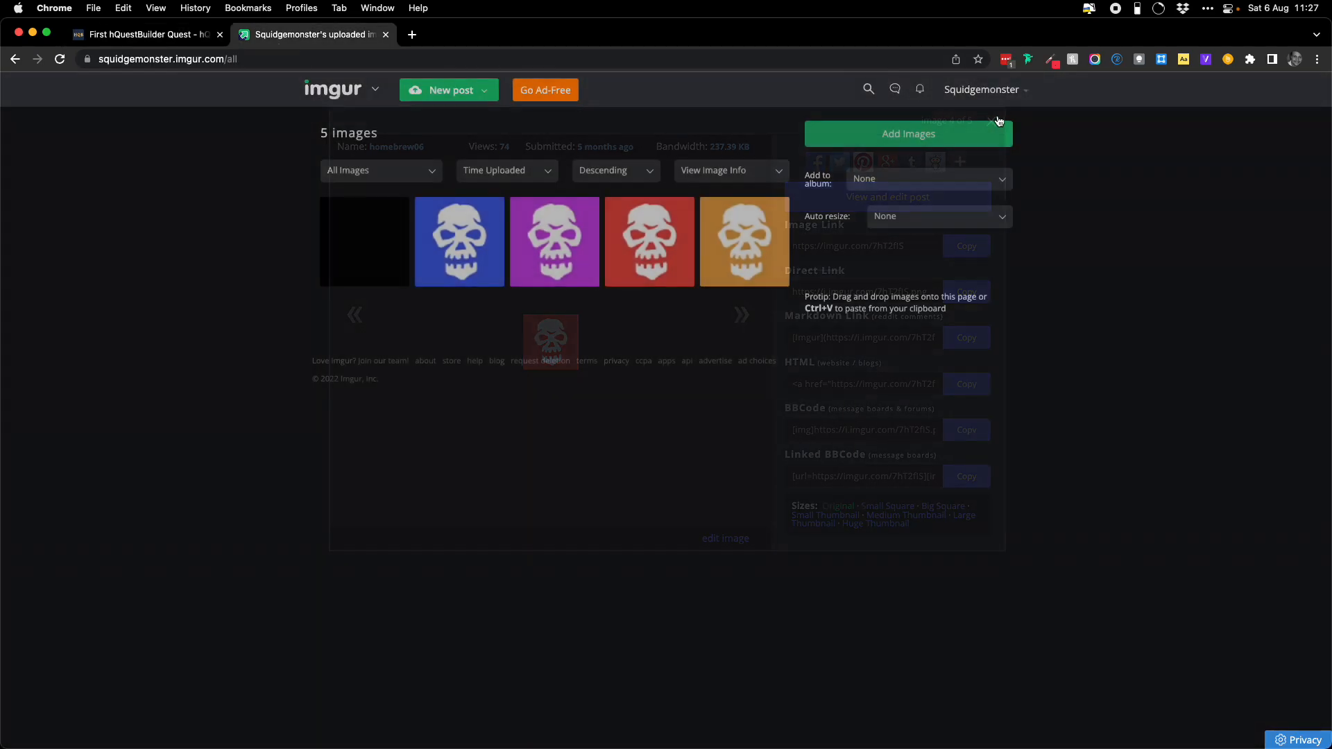
left_click(750, 230)
left_click(967, 291)
left_click(150, 34)
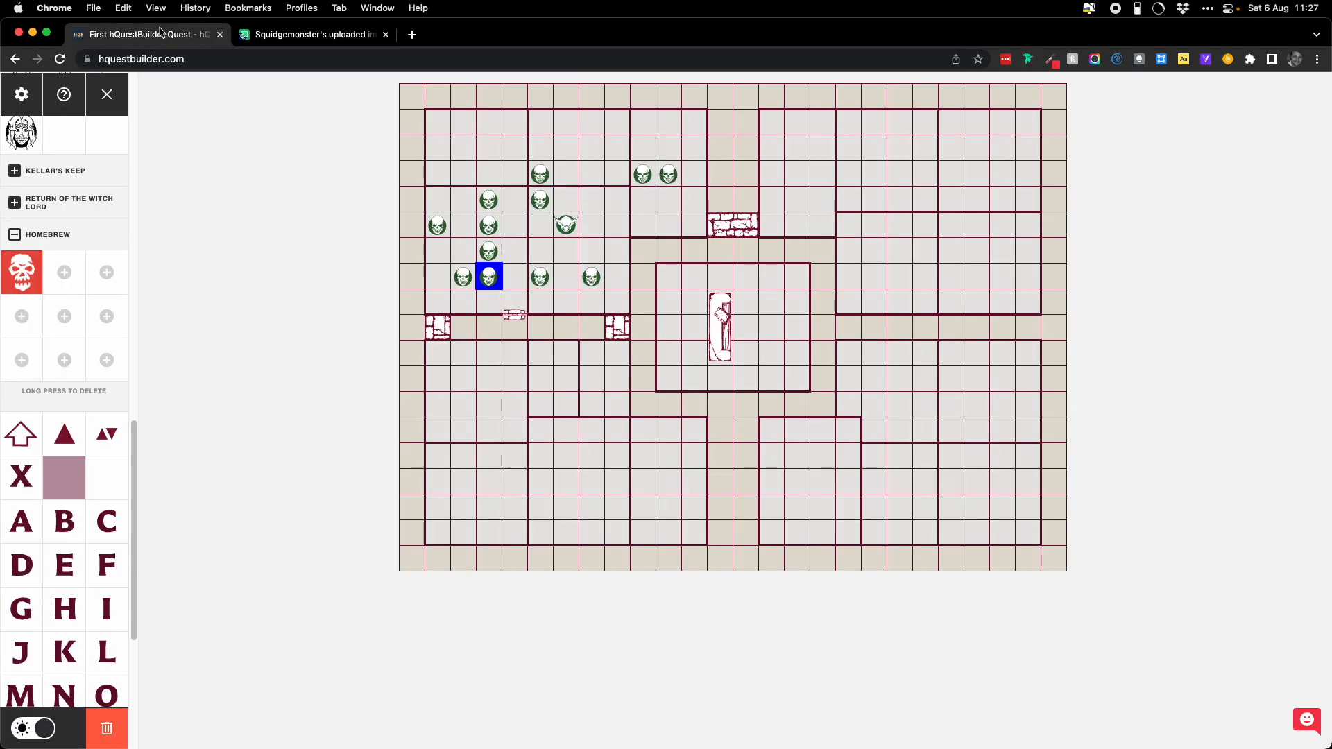
left_click(66, 272)
key("super+v")
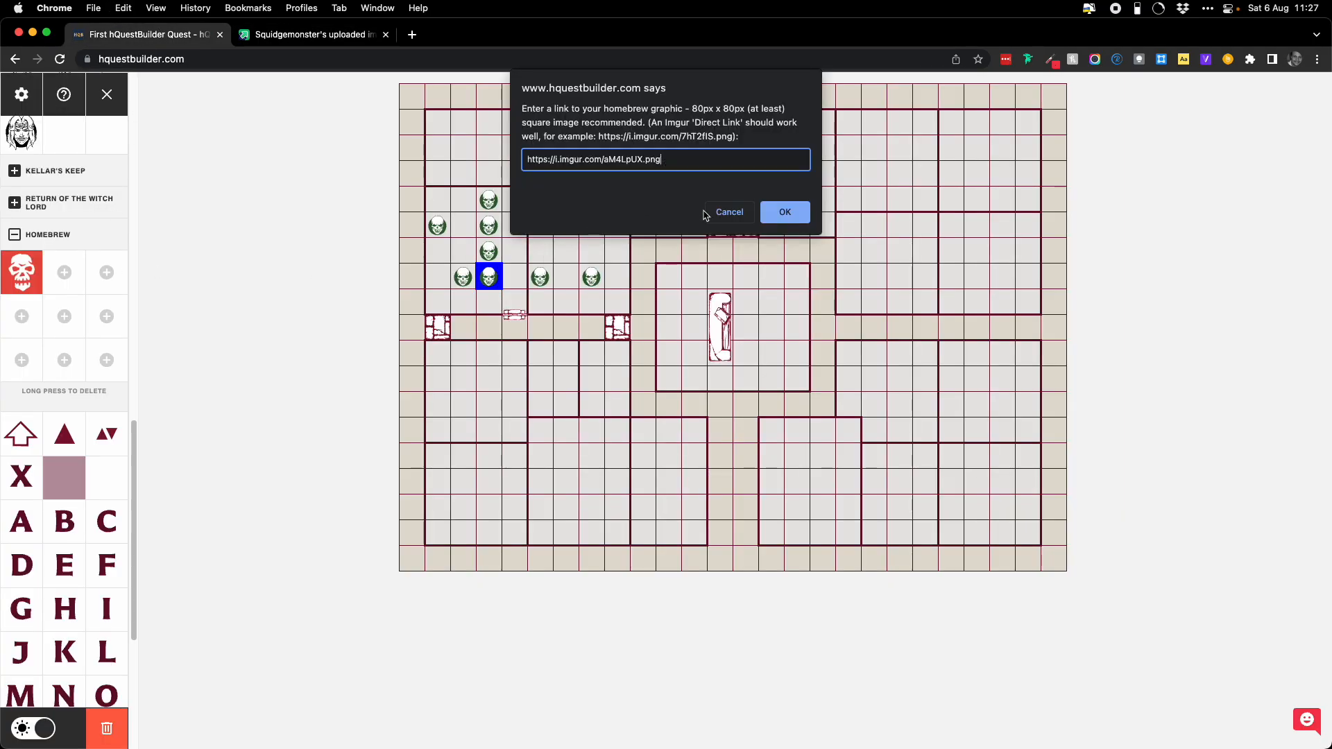
left_click(785, 212)
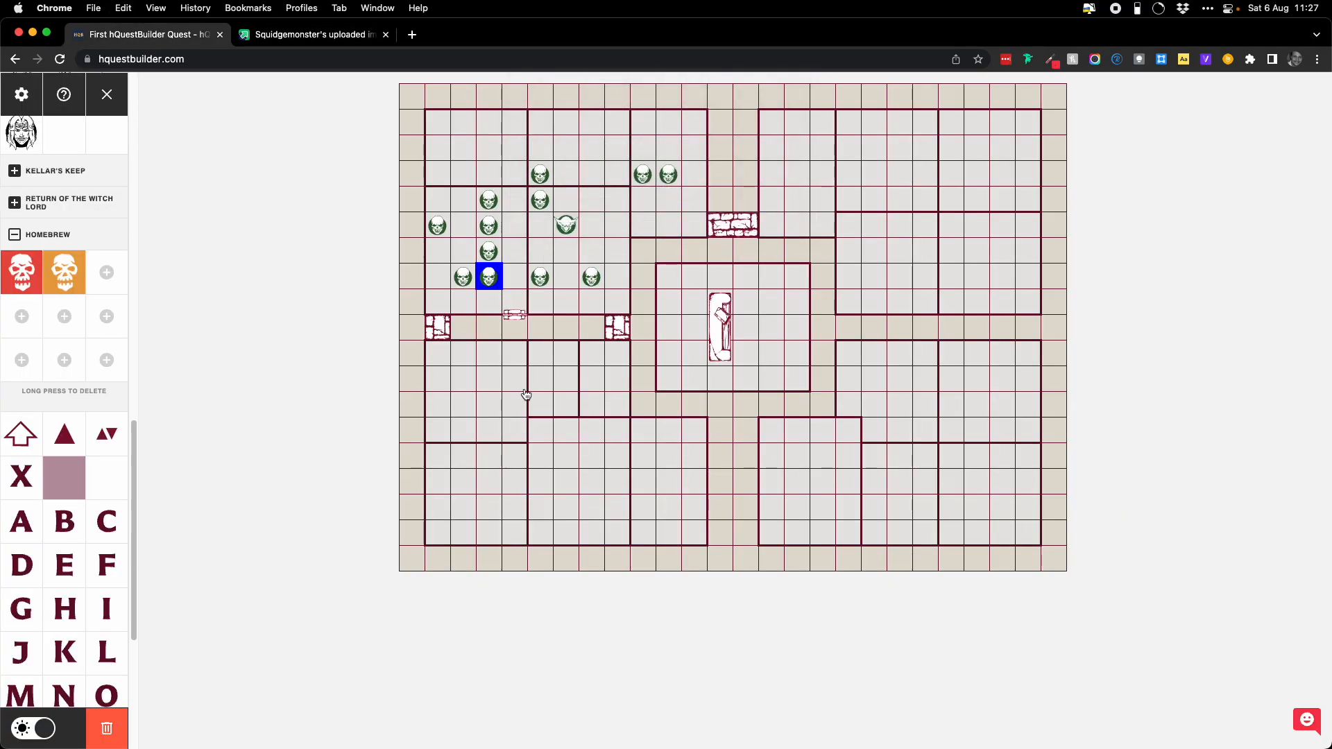
Step: Select the upper-right tile of the two-column room below the left corridor, and close the orange skull's details on Imgur
left_click(574, 359)
left_click(306, 34)
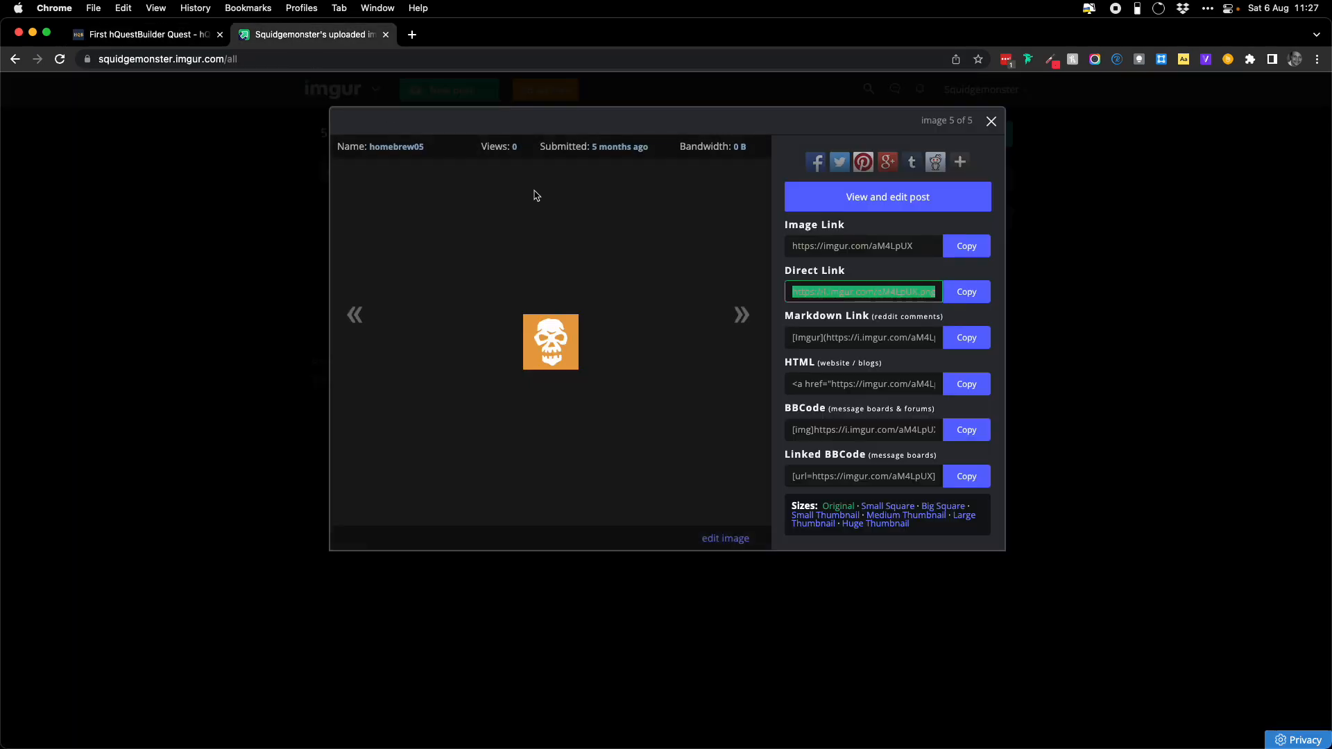
left_click(992, 121)
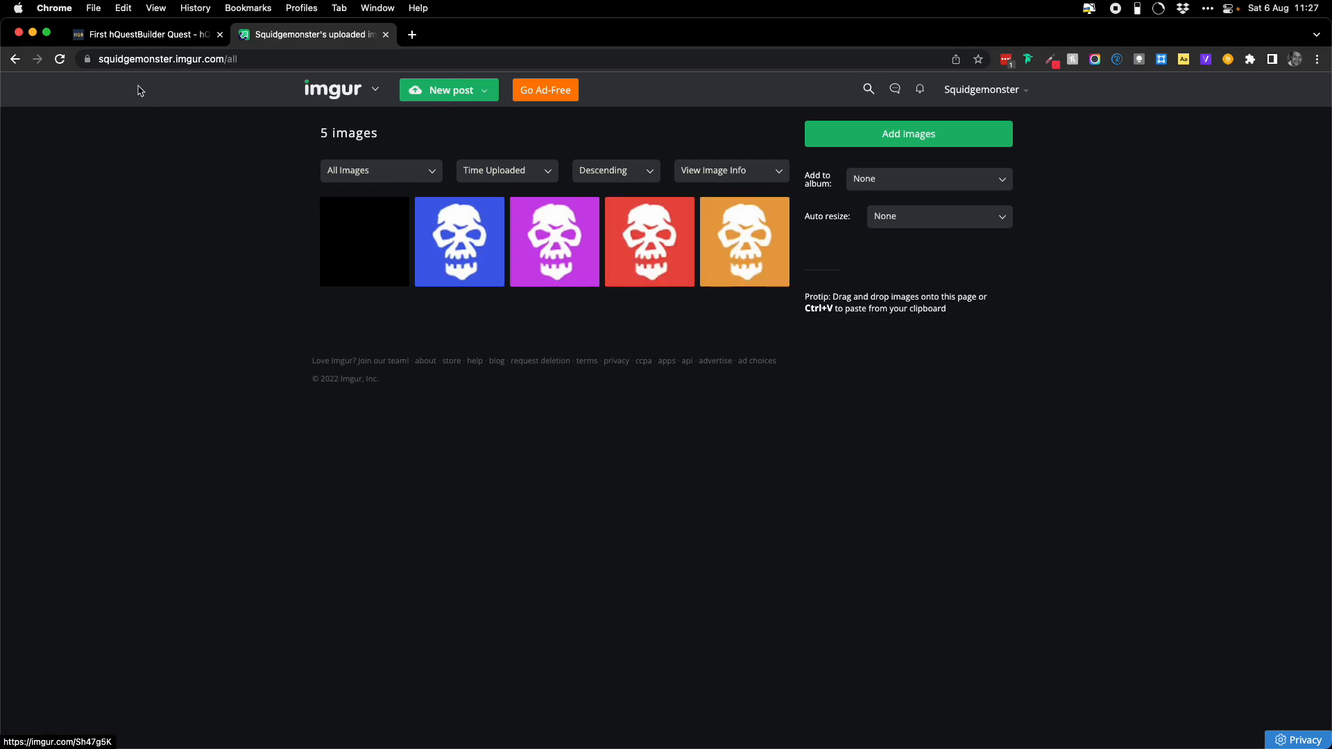
left_click(162, 36)
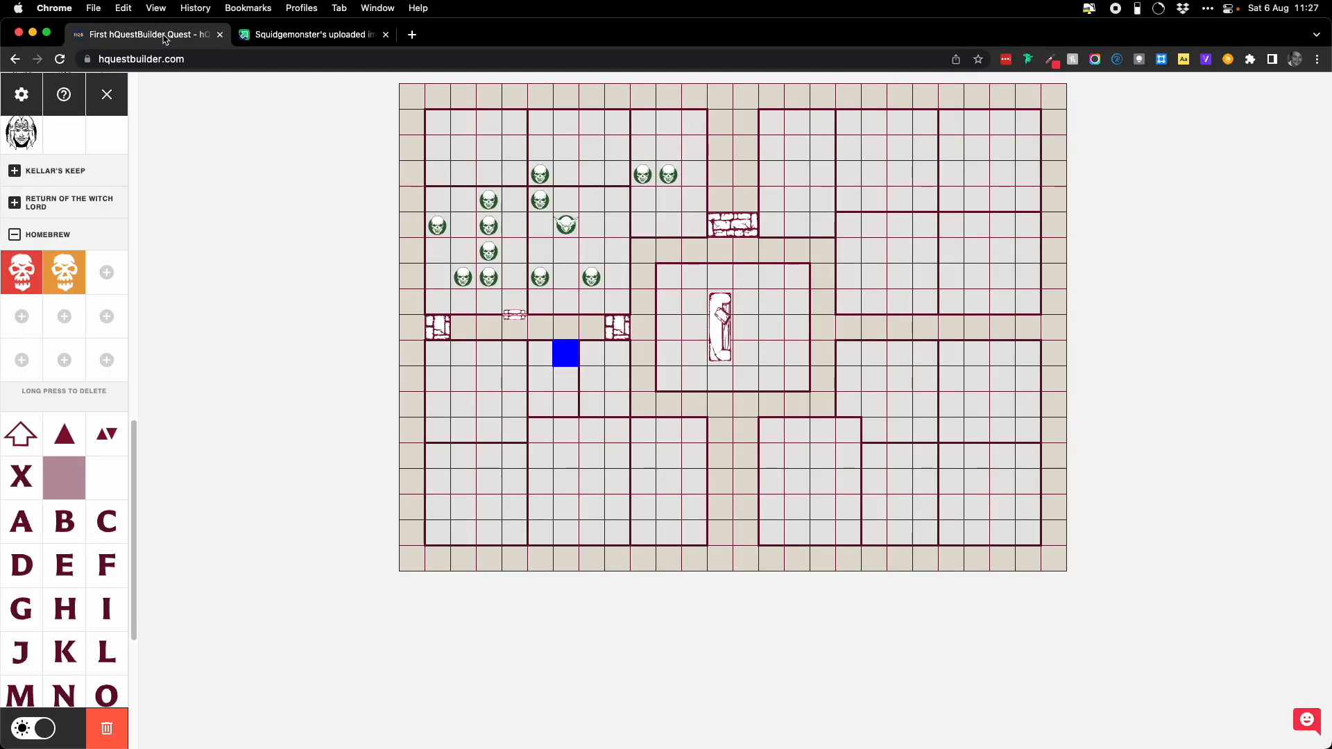
left_click(296, 35)
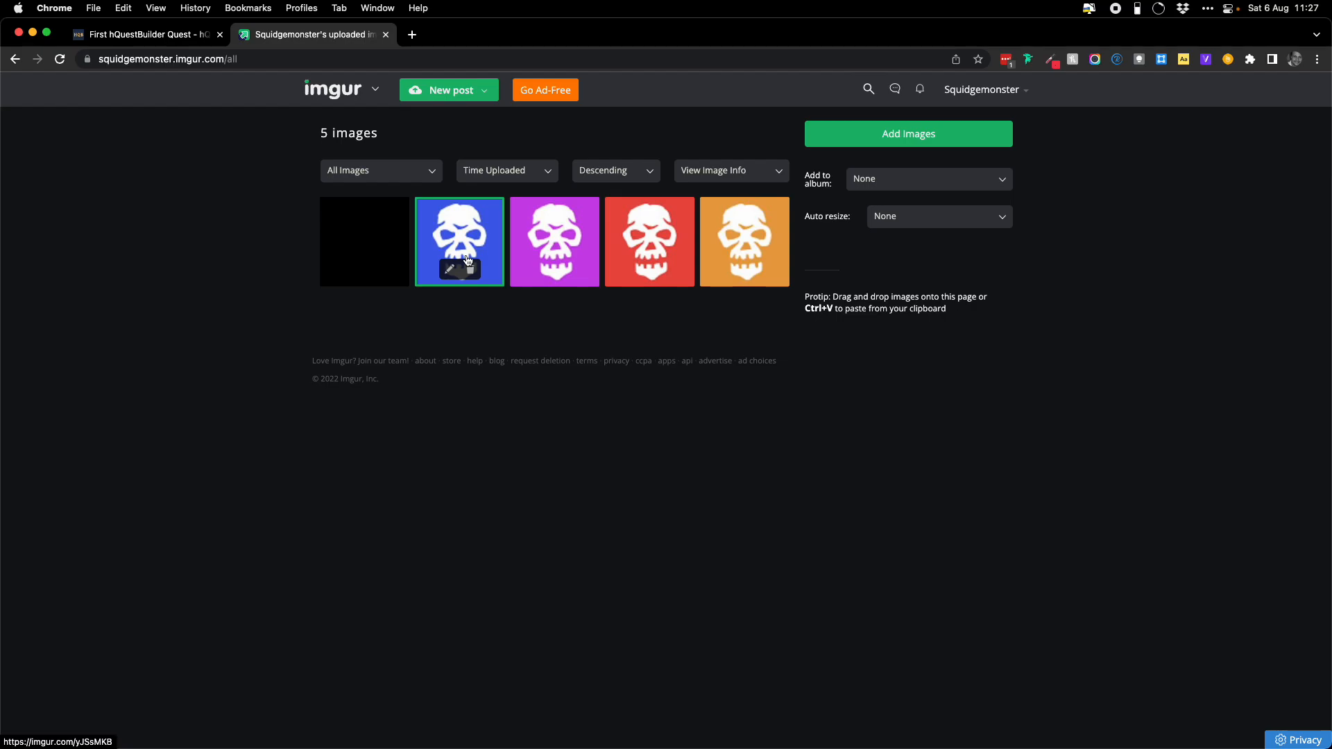
Step: Return to hQuestBuilder, place red homebrew skulls on the selected tile and in the room to its left, and an orange skull diagonally above the second
left_click(190, 38)
left_click(25, 281)
left_click(463, 403)
left_click(23, 281)
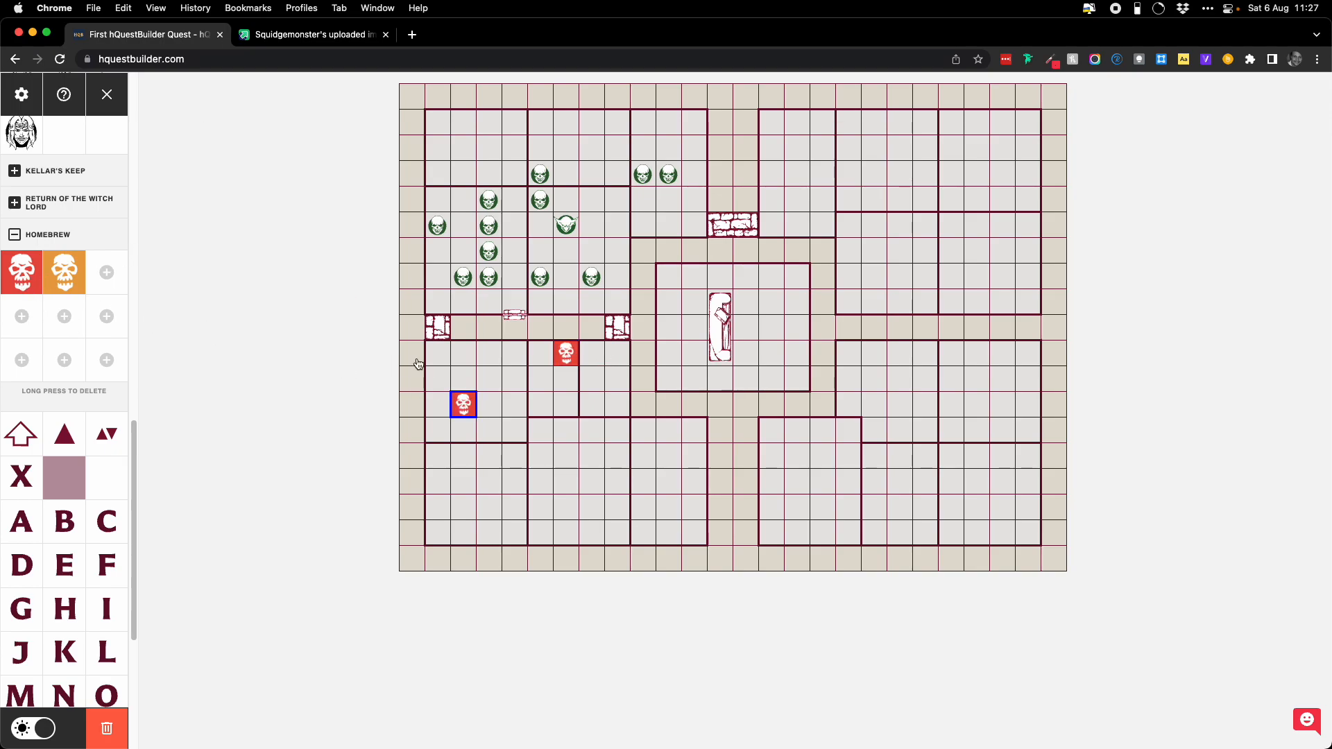
left_click(491, 377)
left_click(64, 283)
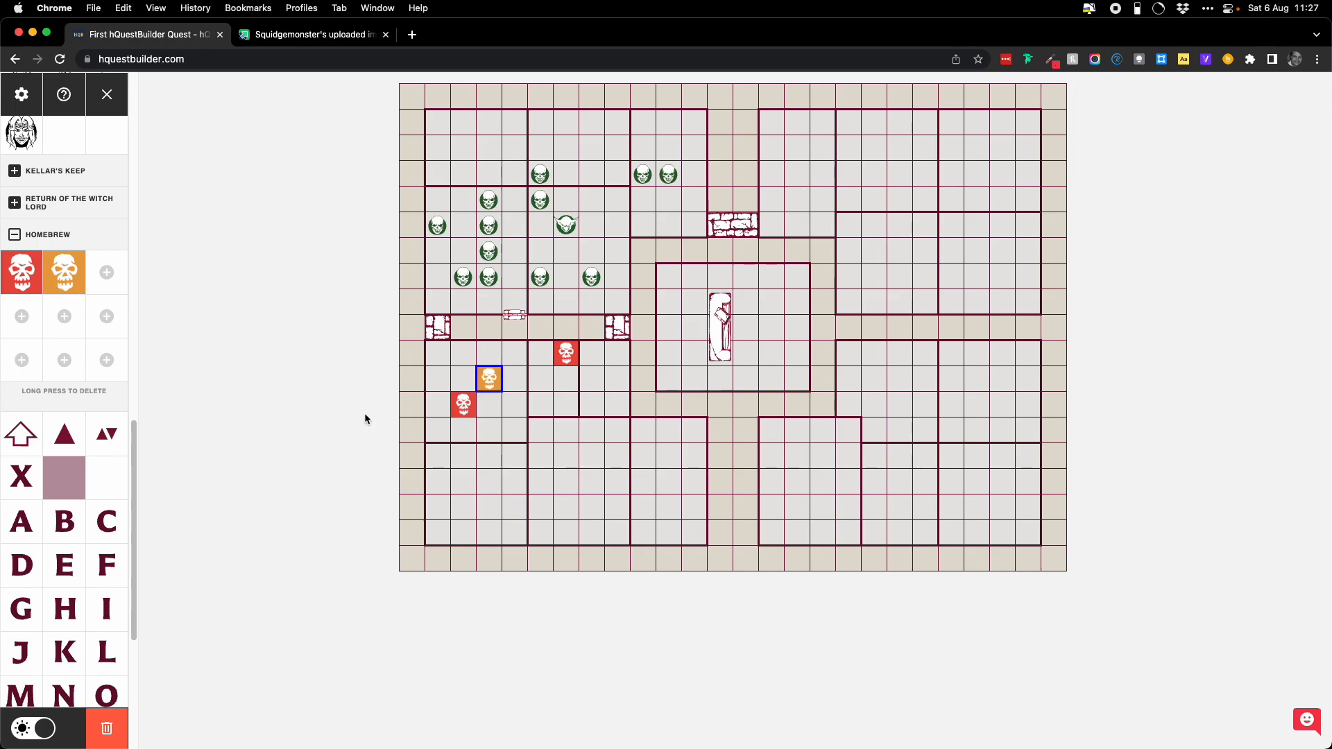
Step: Place another orange homebrew skull diagonally below and right of the lower red skull
left_click(489, 430)
left_click(71, 288)
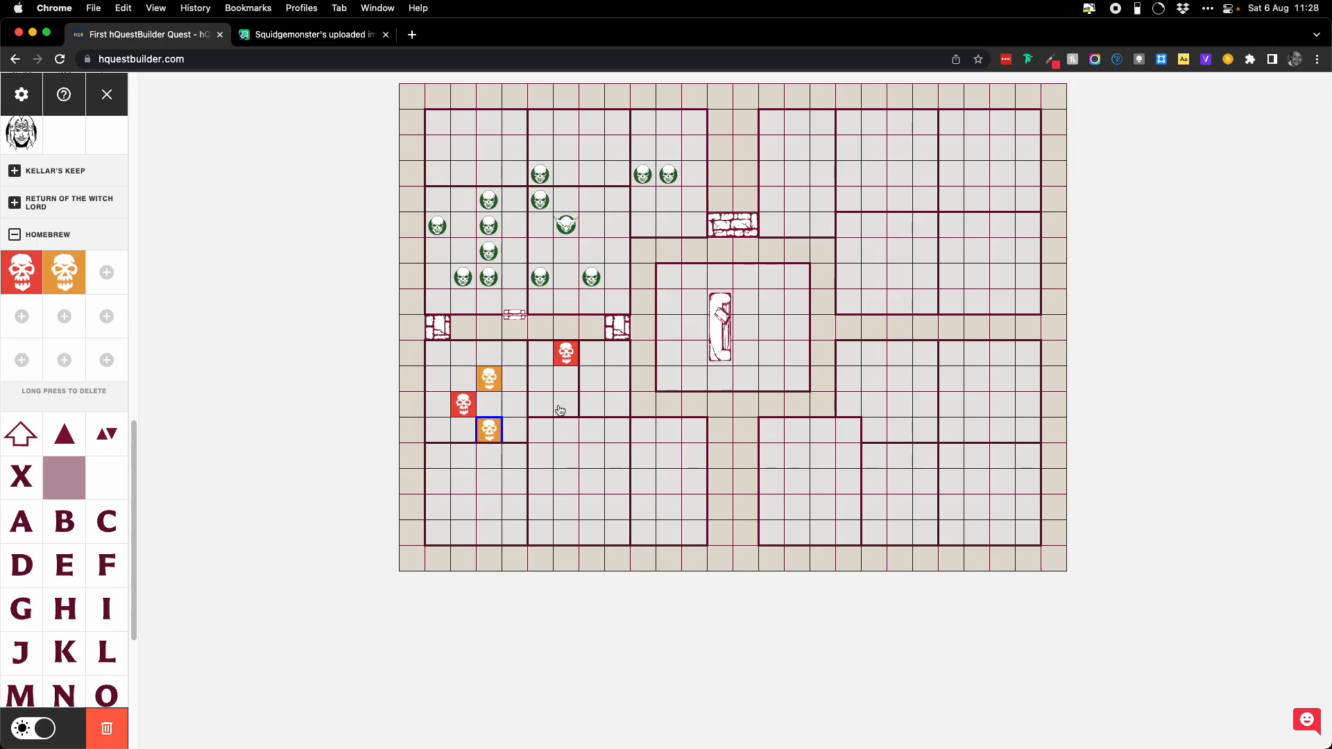
Step: Reload the page and expand the Homebrew set to check whether the custom graphics were kept
left_click(589, 400)
left_click(59, 60)
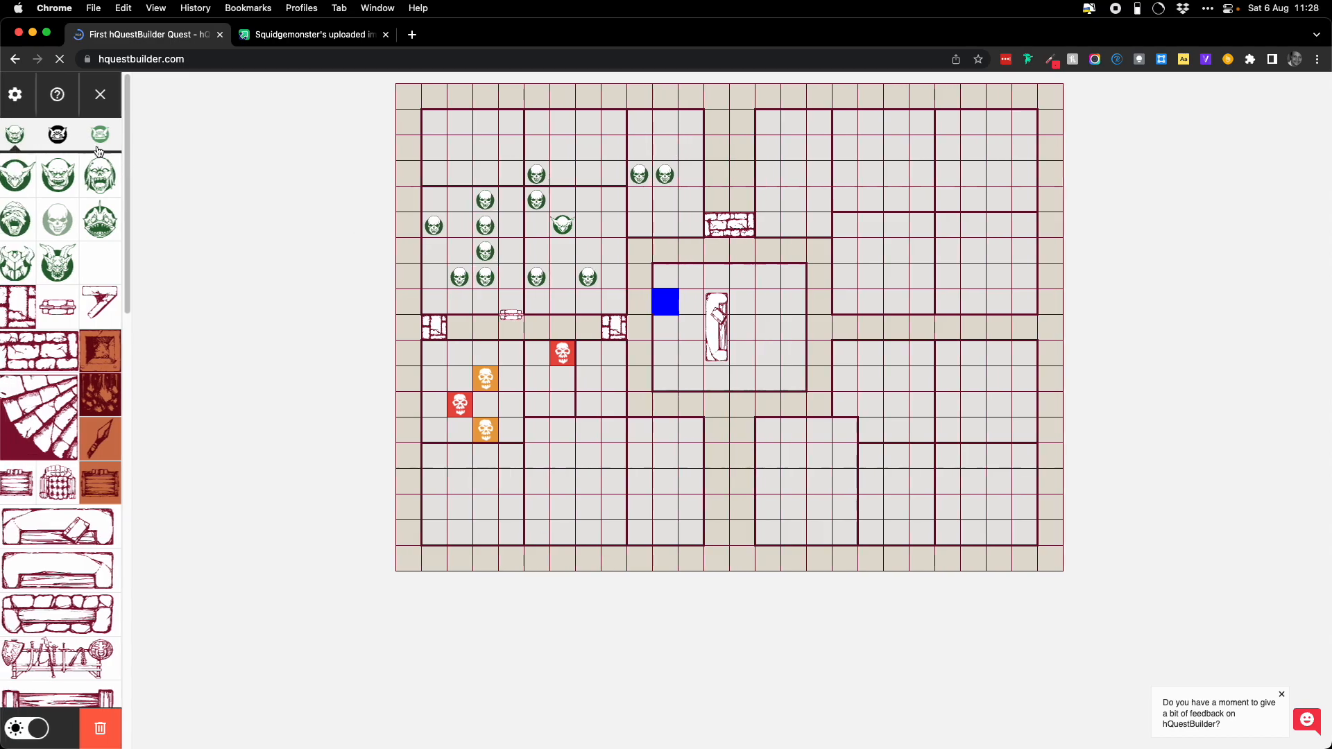
scroll(38, 233, "down", 5)
scroll(38, 232, "down", 10)
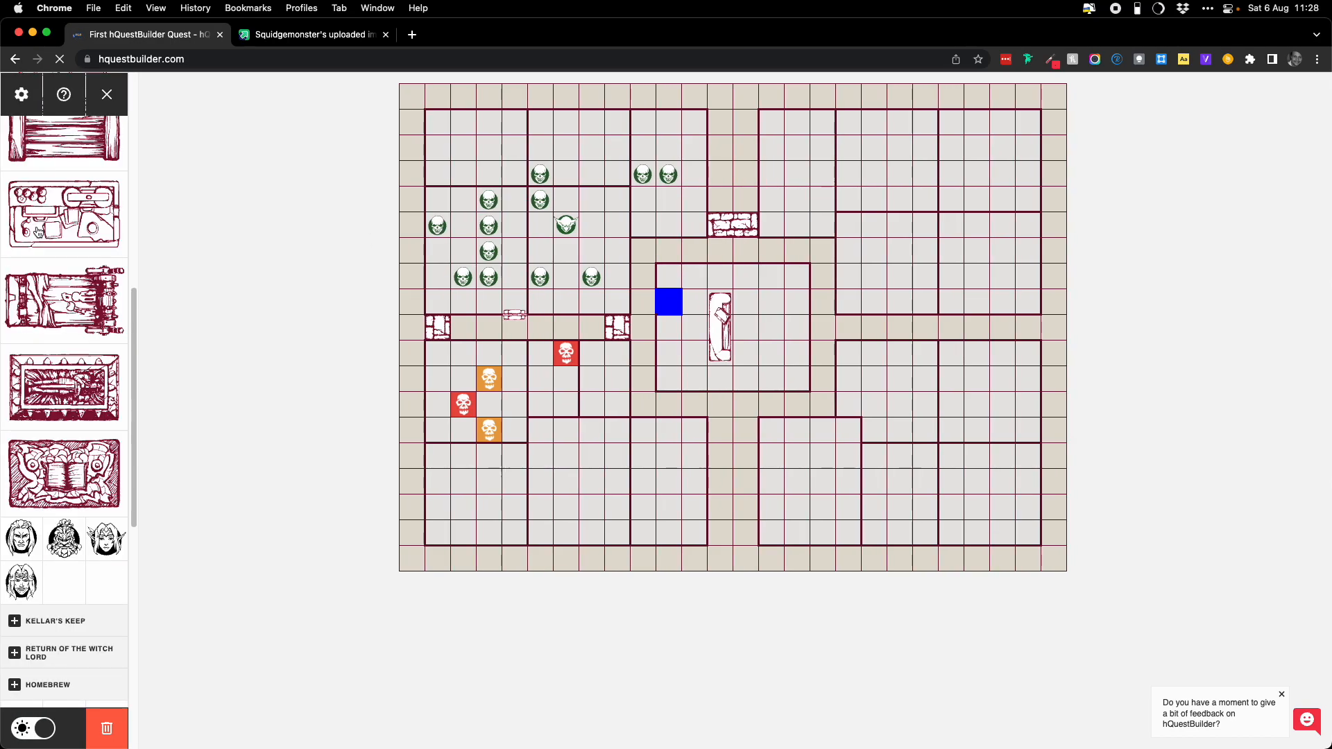
left_click(81, 430)
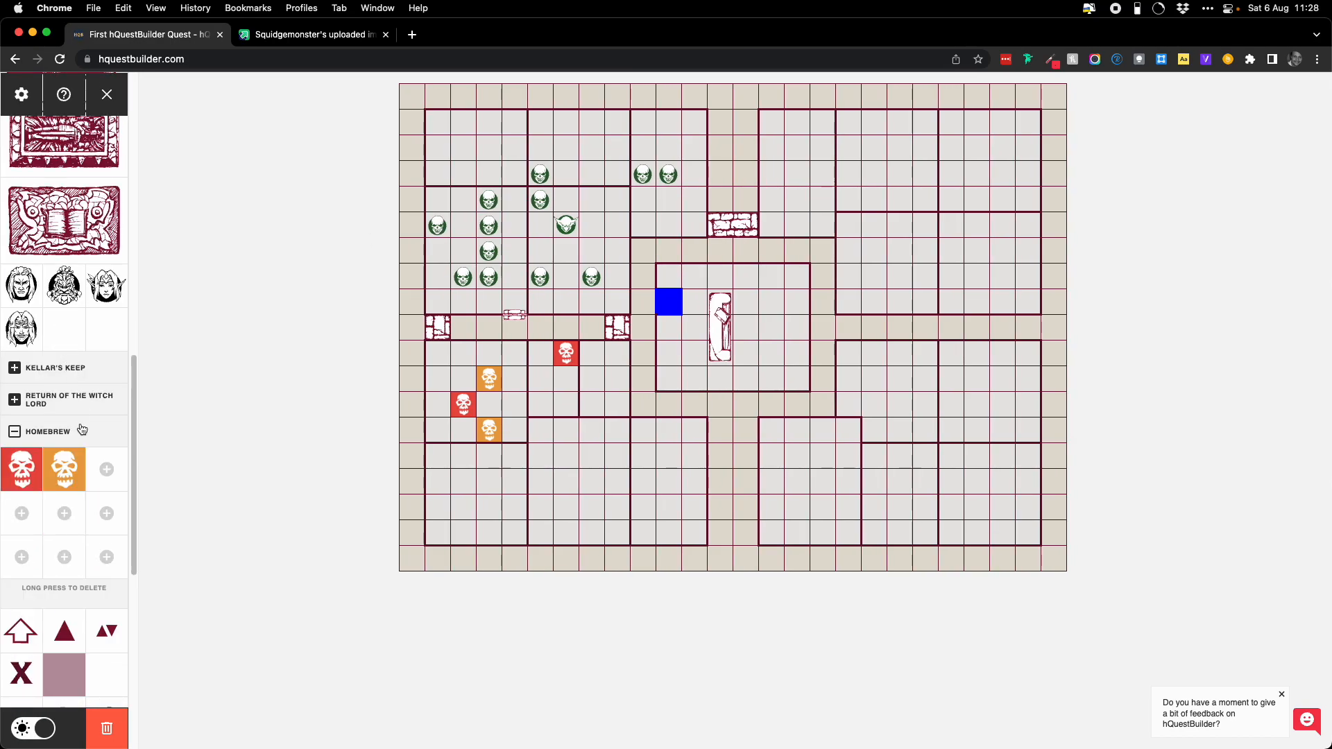
scroll(77, 425, "down", 2)
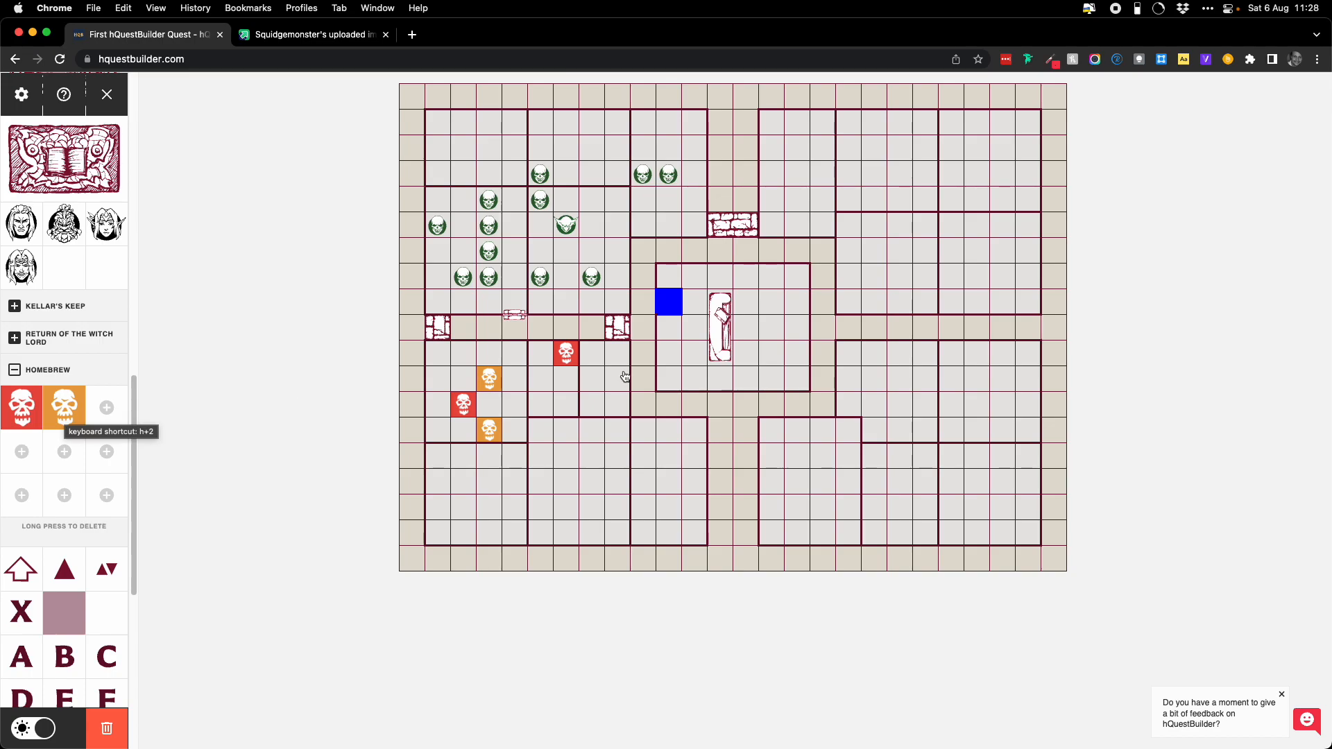
Step: Delete the orange skull graphic from the second Homebrew slot, then collapse the Homebrew set
left_click(69, 408)
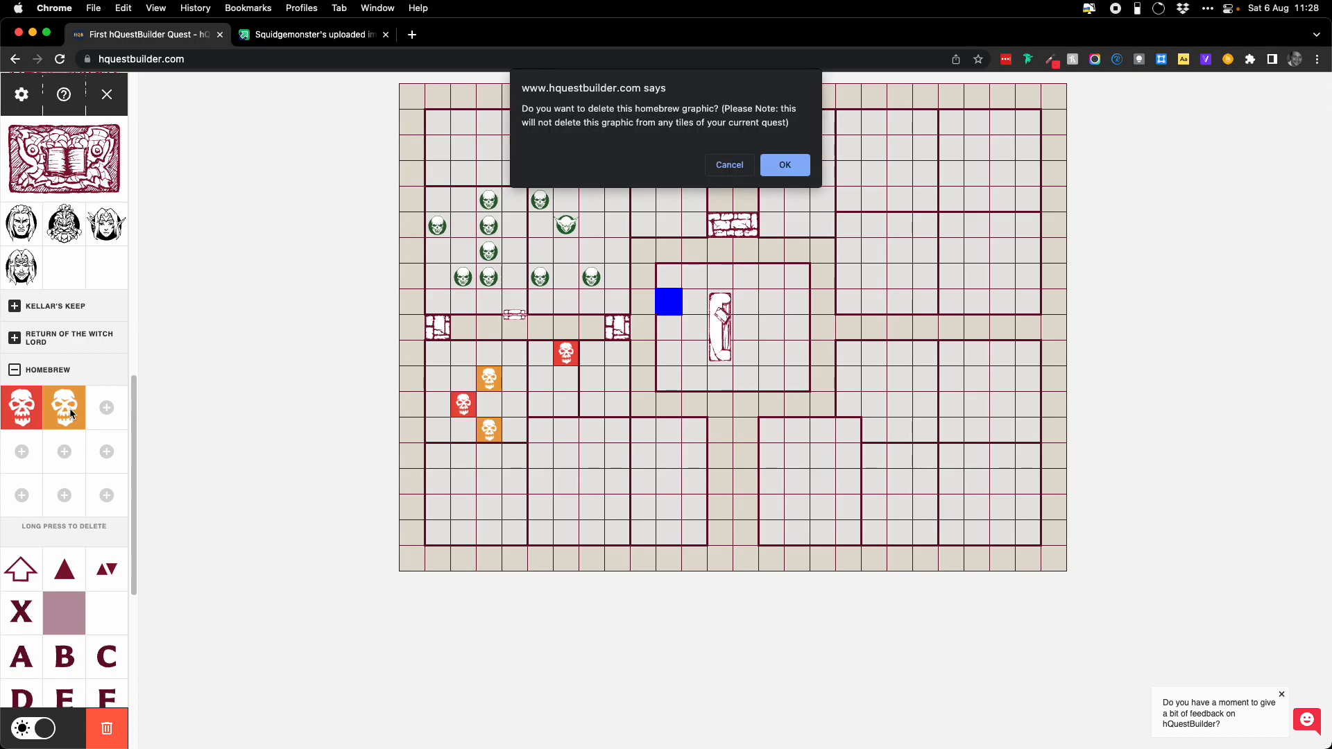
left_click(785, 165)
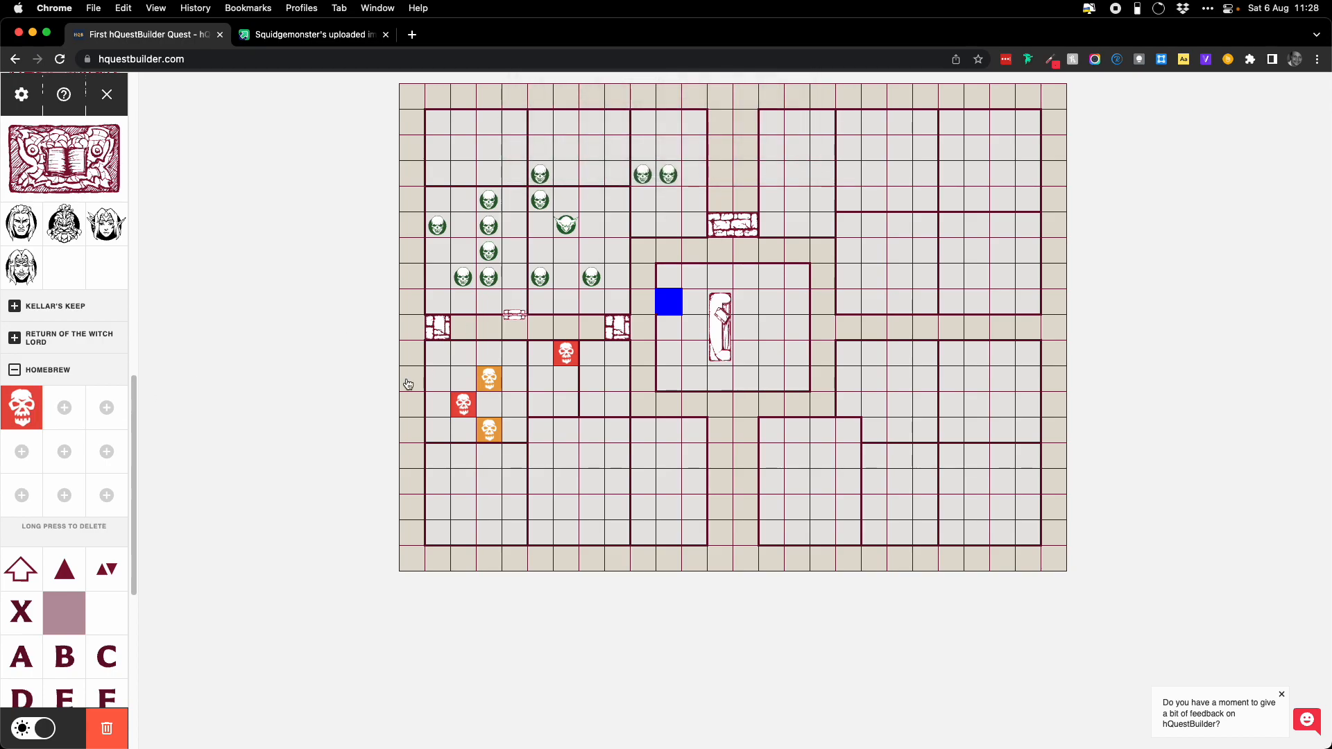
left_click(68, 370)
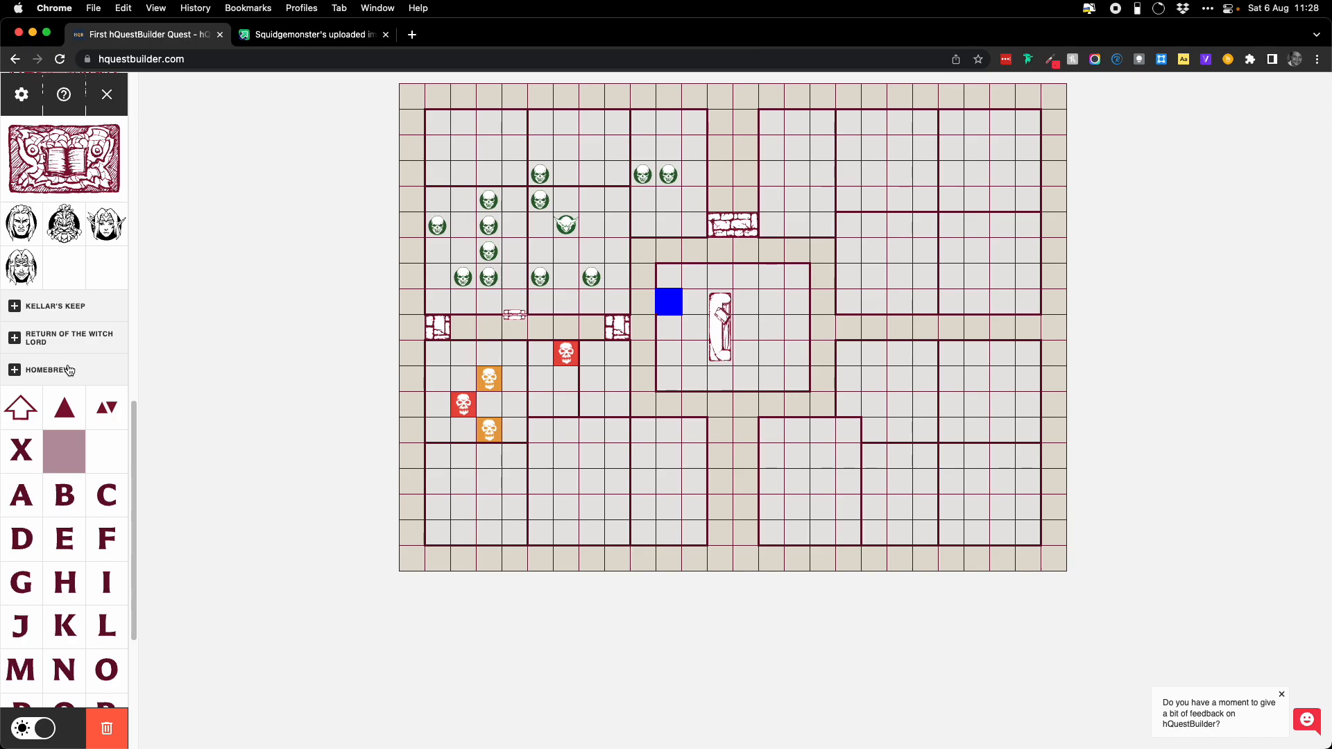
scroll(68, 370, "up", 10)
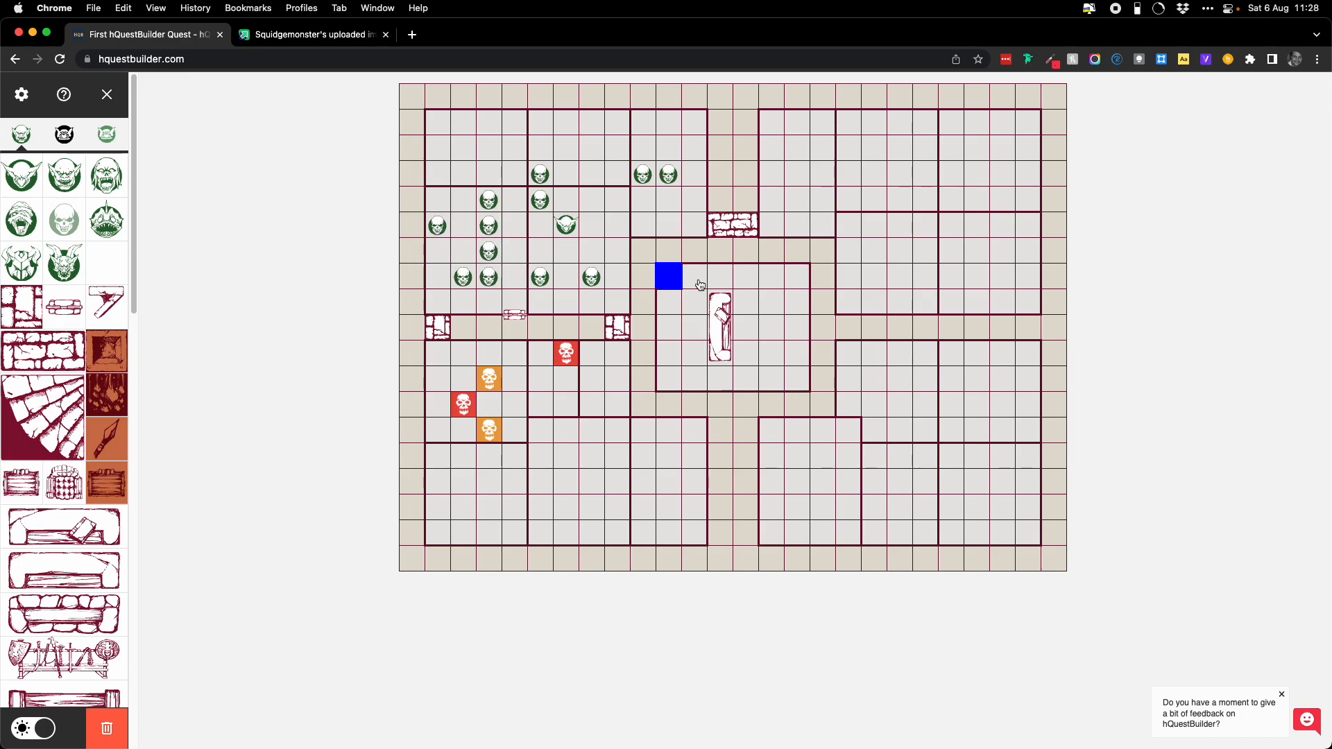
Step: Move the tile selection step by step around the board, ending on the upper-left tile of the top-left room
key("Up")
key("Up")
key("Up")
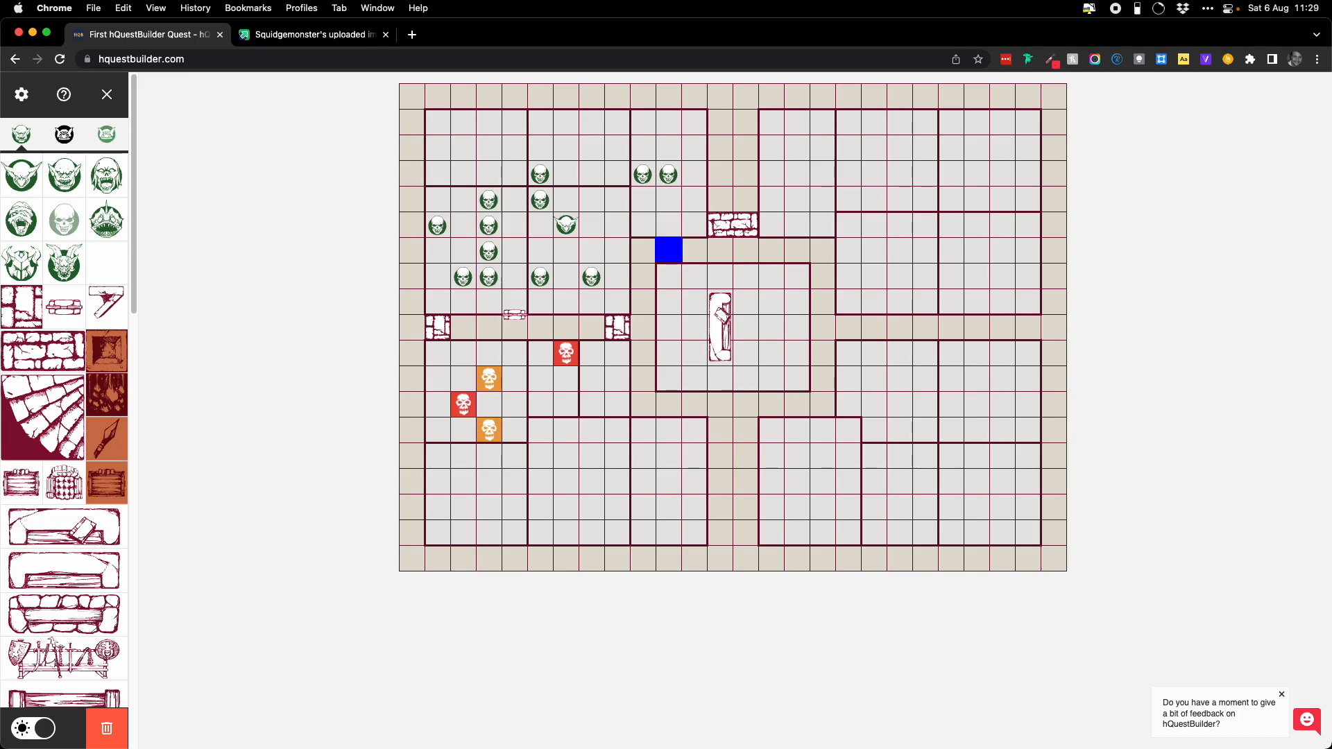
key("Left")
key("Left")
key("Left")
key("Left")
key("Up")
key("Up")
key("Up")
key("Right")
key("Right")
key("Down")
key("Down")
key("Right")
key("Right")
key("Right")
key("Up")
key("Up")
key("Right")
key("Down")
key("Down")
key("Right")
key("Right")
key("Up")
key("Up")
key("Right")
key("Right")
key("Down")
key("Down")
key("Right")
key("Right")
key("Up")
key("Up")
key("Right")
key("Down")
key("Down")
key("Down")
key("Left")
key("Left")
key("Left")
key("Left")
key("Left")
key("Left")
key("Left")
key("Left")
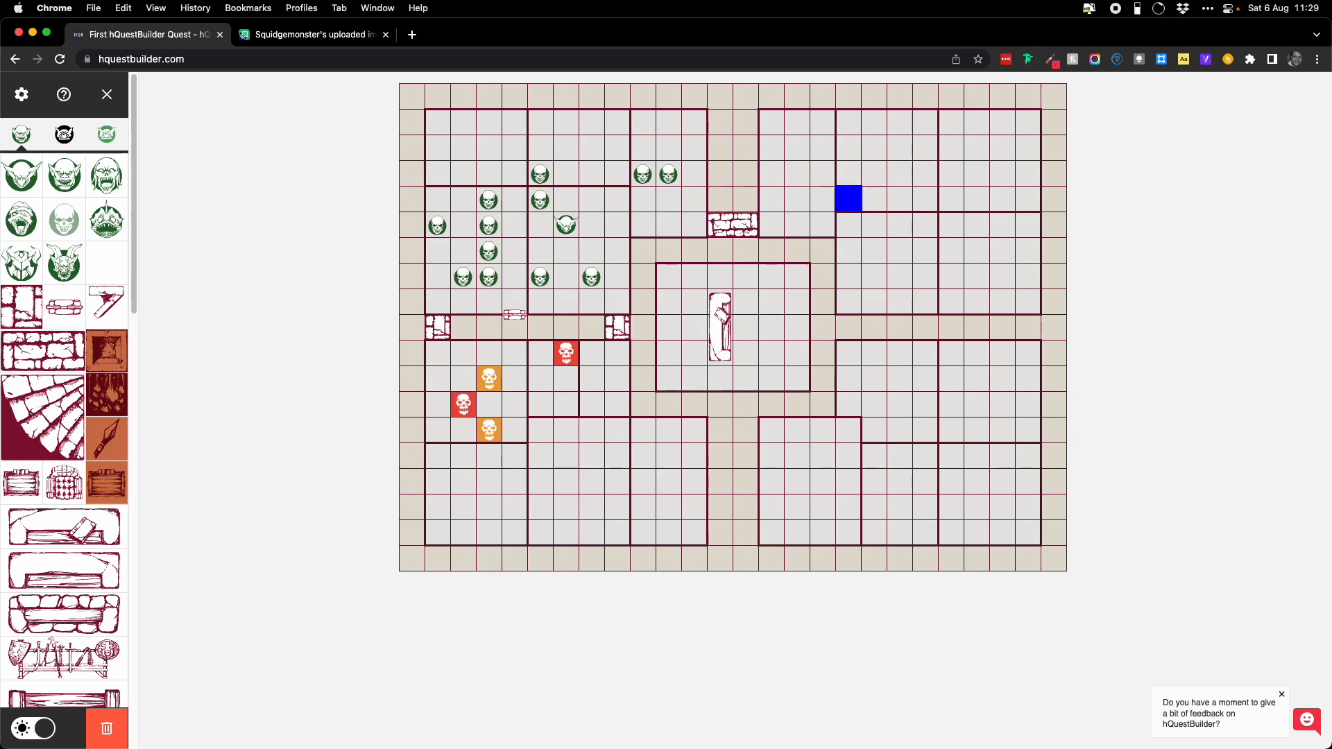
key("Up")
key("Up")
key("Left")
key("Left")
key("Left")
key("Left")
key("Left")
key("Left")
key("Left")
key("Left")
key("Up")
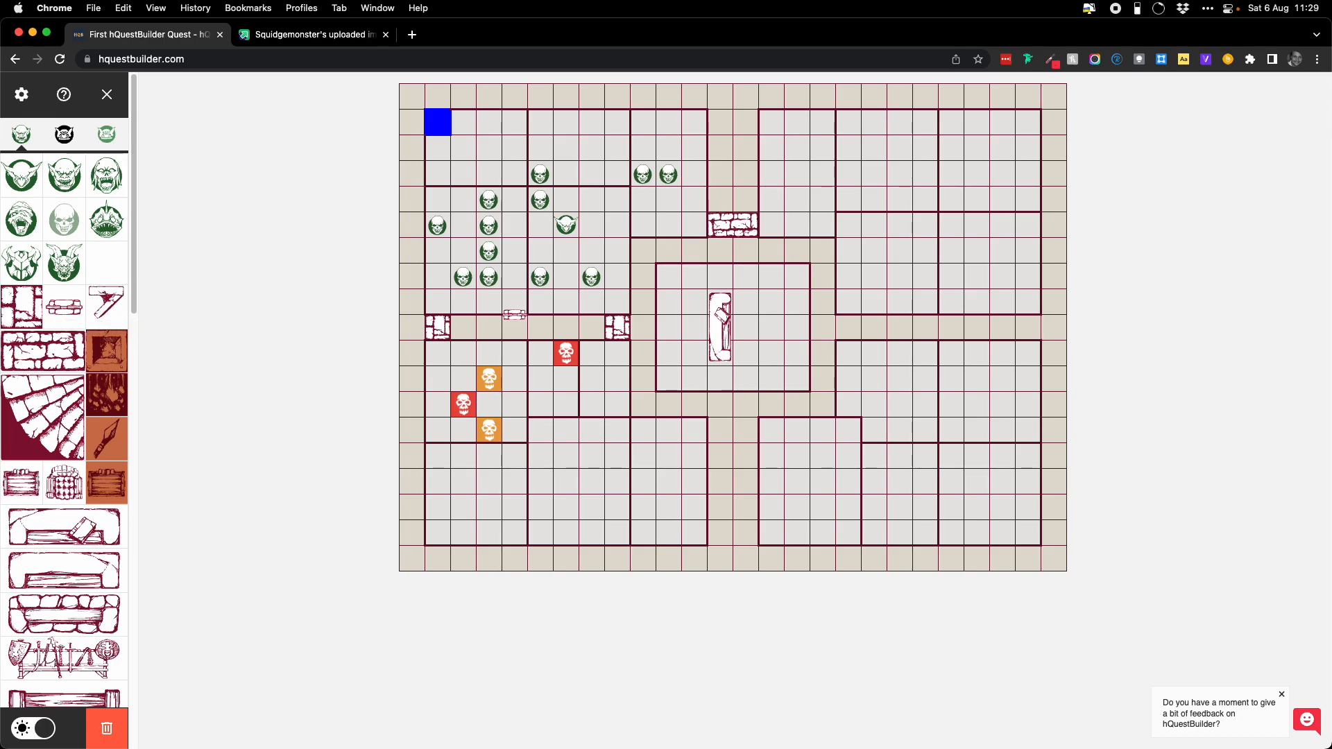
key("Right")
key("Right")
key("Down")
key("Down")
key("Left")
key("Up")
key("Up")
key("Left")
Step: Fill the top row of the top-left room with the first four green monsters in palette order, starting from the selected tile
key("1")
key("Right")
key("2")
key("Right")
key("3")
key("Right")
key("4")
Step: Place two more green monsters in the same room, in the second column's middle tile and the third column's bottom tile
key("Down")
key("Left")
key("Left")
key("2")
key("Down")
key("Right")
key("3")
Step: Remove the three upper skulls in the third column of the room directly below the top-left room
key("Up")
key("Down")
key("Down")
key("Down")
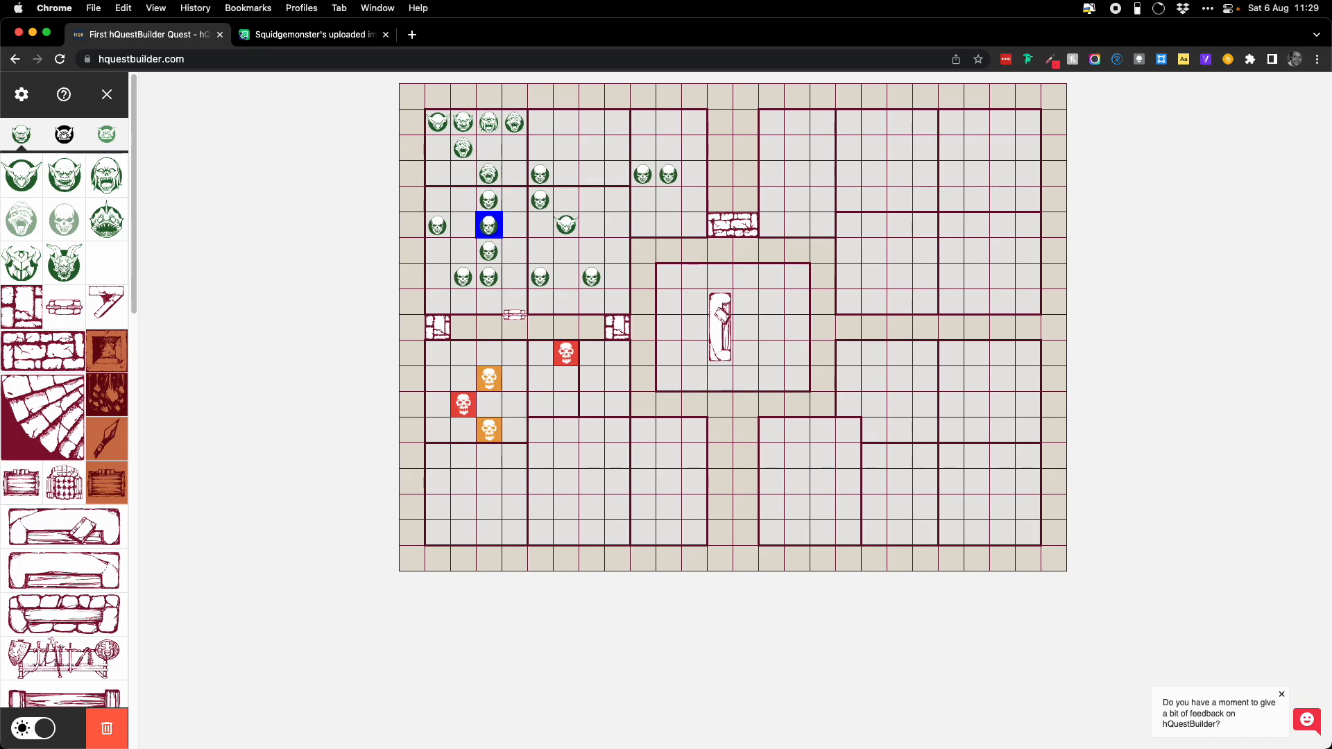
key("Up")
key("BackSpace")
key("Down")
key("BackSpace")
key("Down")
key("BackSpace")
Step: Remove the remaining three skulls from that room, one beside the left wall and two in the bottom row
key("Down")
key("Left")
key("BackSpace")
key("Up")
key("Up")
key("Left")
key("BackSpace")
key("Down")
key("Down")
key("Right")
key("Right")
key("BackSpace")
Step: Clear all monsters from the adjoining room to the right, plus the single skull in the room above it
key("Right")
key("Right")
key("BackSpace")
key("Right")
key("Right")
key("Up")
key("Down")
key("BackSpace")
key("Up")
key("Up")
key("Left")
left_click(566, 225)
left_click(541, 199)
left_click(540, 174)
Step: Remove the two side-by-side skulls from the tall room left of the blocked upper corridor
key("Right")
key("Right")
key("Right")
key("BackSpace")
key("Right")
key("Down")
key("Up")
key("BackSpace")
Step: Place a door on the upper-left tile of the cleared room to the right of the left-hand room
key("Left")
key("Left")
key("Left")
key("Left")
key("Left")
key("Left")
key("Down")
key("Down")
key("Up")
key("Up")
key("Left")
key("Left")
key("Left")
key("Down")
key("Down")
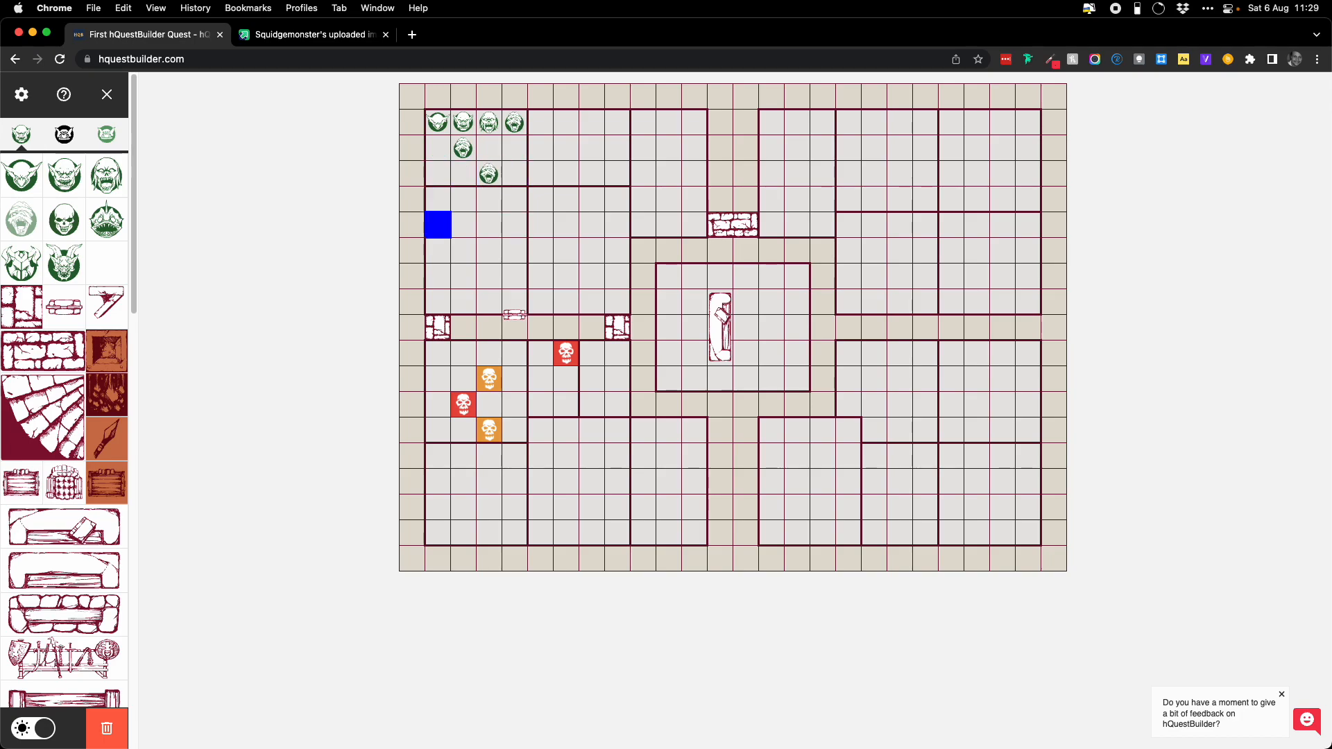
key("Right")
key("Right")
key("Right")
key("Right")
key("Up")
key("d")
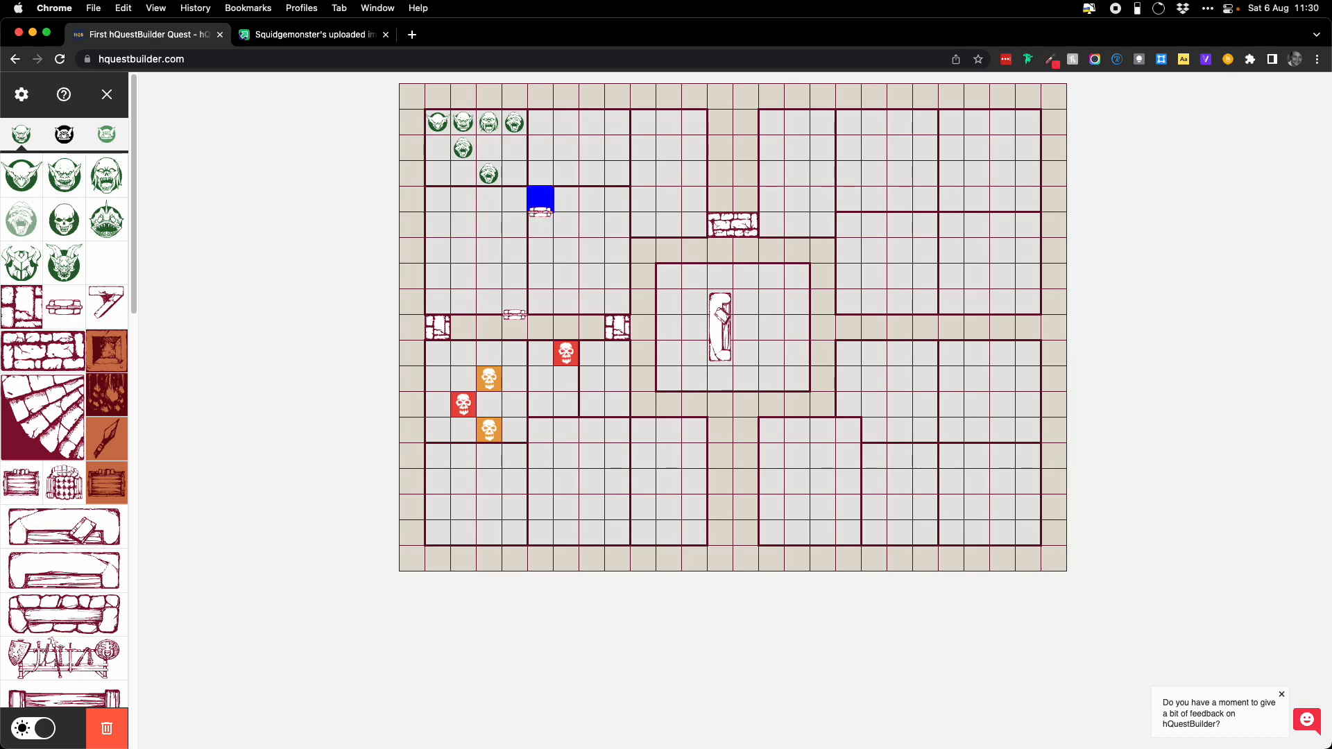
Step: Rotate the newly placed door so that it sits on the room's left wall
key("r")
key("r")
key("r")
Step: Place the letter Q on the fourth tile and the letter A on the second tile of the room's second column
key("Down")
key("Right")
key("Up")
key("Right")
key("Down")
key("Right")
key("Down")
key("Down")
key("Down")
key("Down")
key("Down")
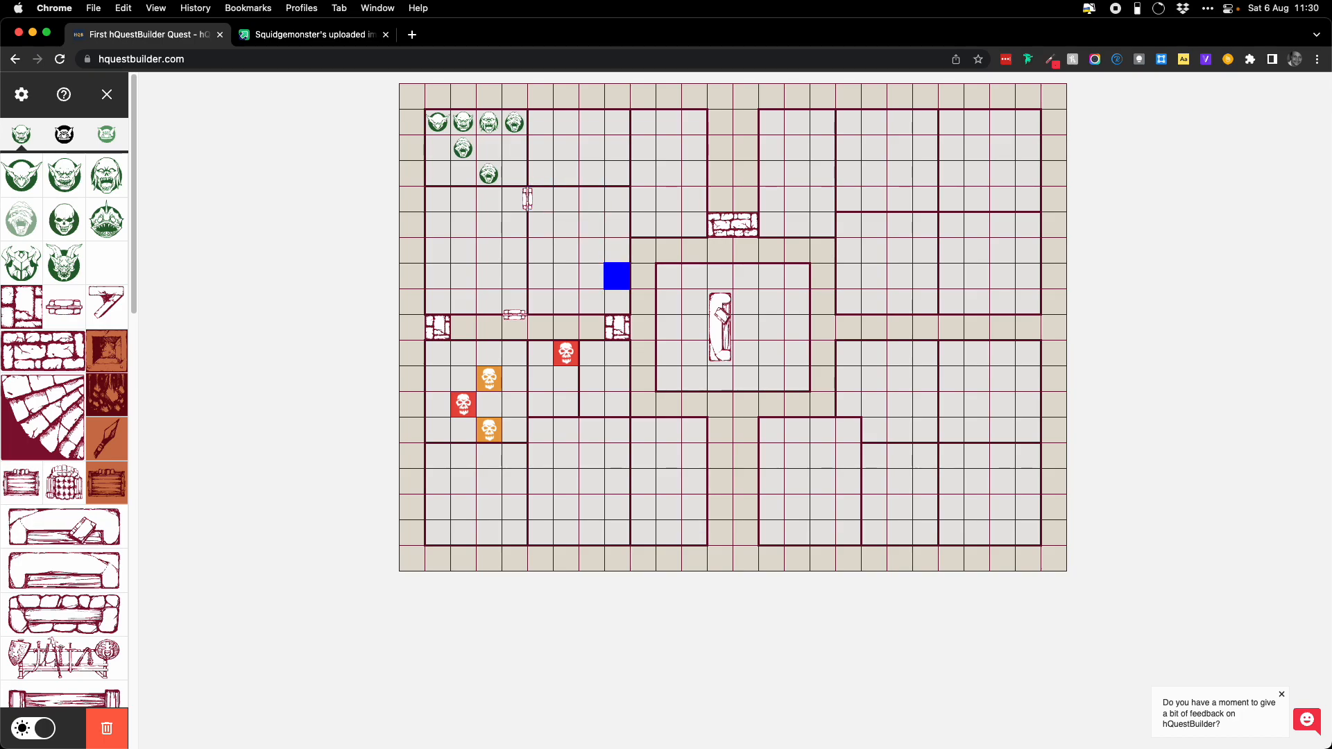
key("Left")
key("Left")
key("Up")
key("Up")
key("Up")
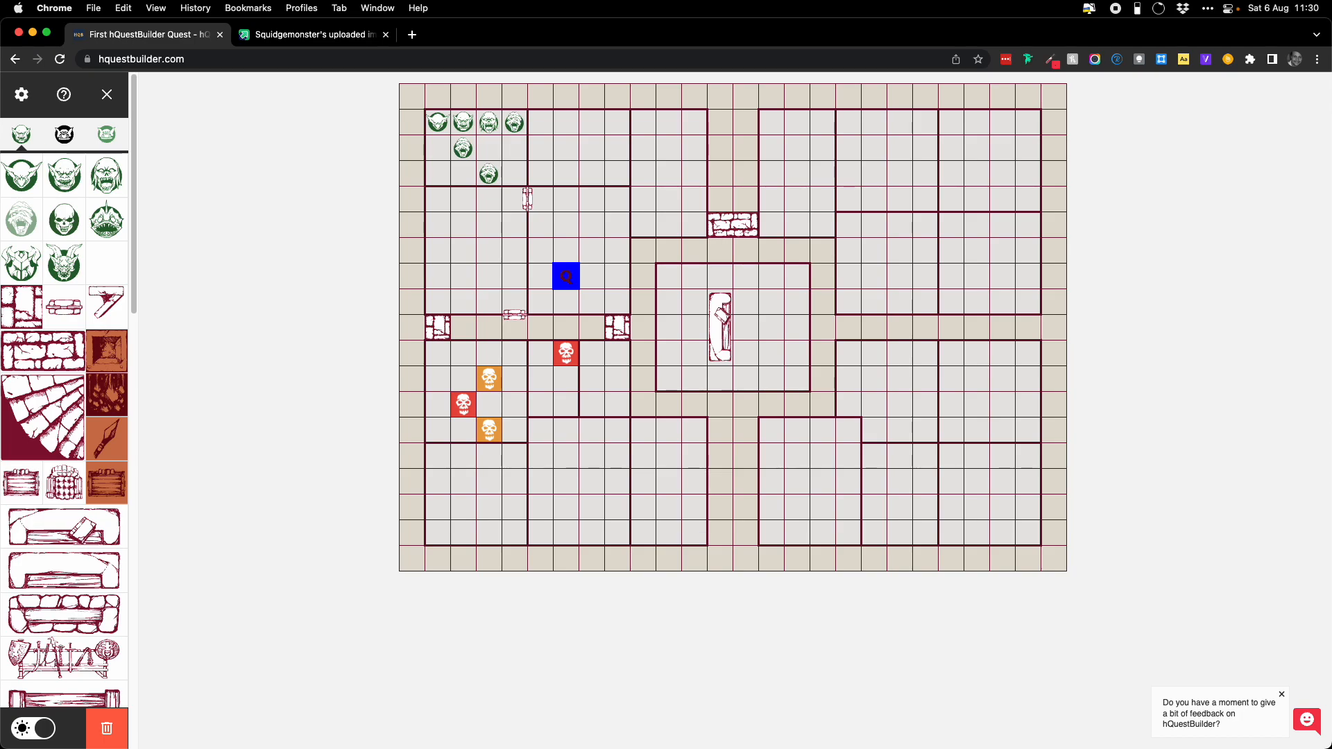
key("Up")
key("Up")
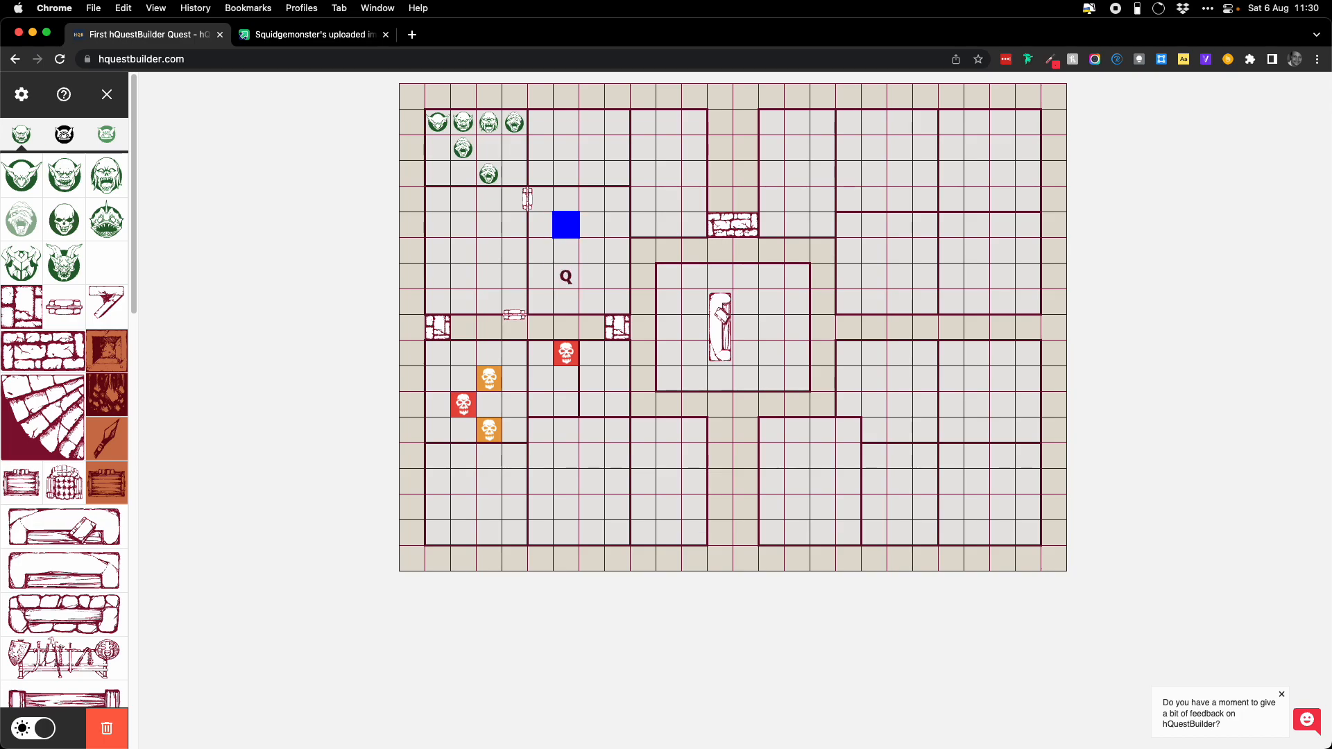
Step: Place a letter D in the middle row of the room above, and another in the first column of the adjacent tall room
key("Right")
key("Right")
key("Up")
key("Up")
key("Up")
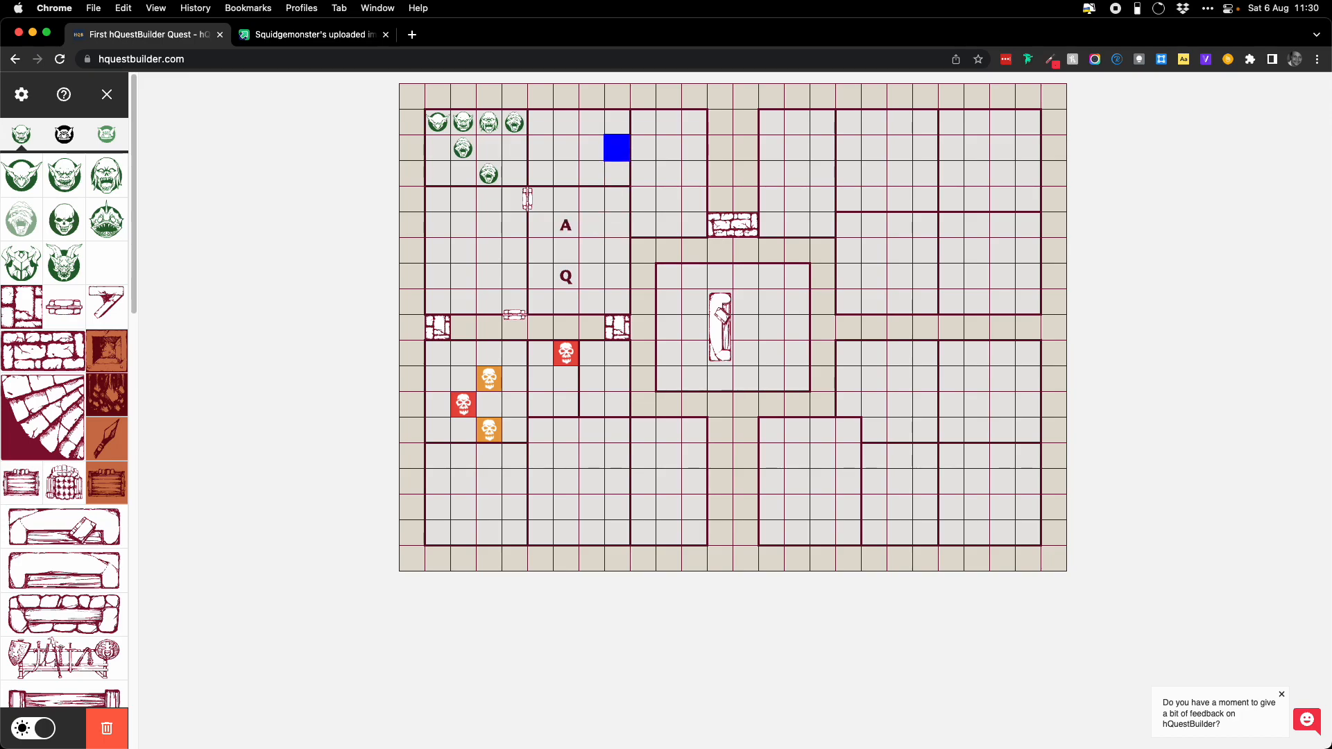
key("Left")
key("Right")
key("Down")
key("Down")
key("Right")
Step: Shade a two-by-two block of tiles in the upper-left corner of the room just right of the upper corridor
key("Right")
key("Right")
key("Right")
key("Right")
key("Right")
key("Right")
key("Up")
key("Up")
key("Up")
key("Left")
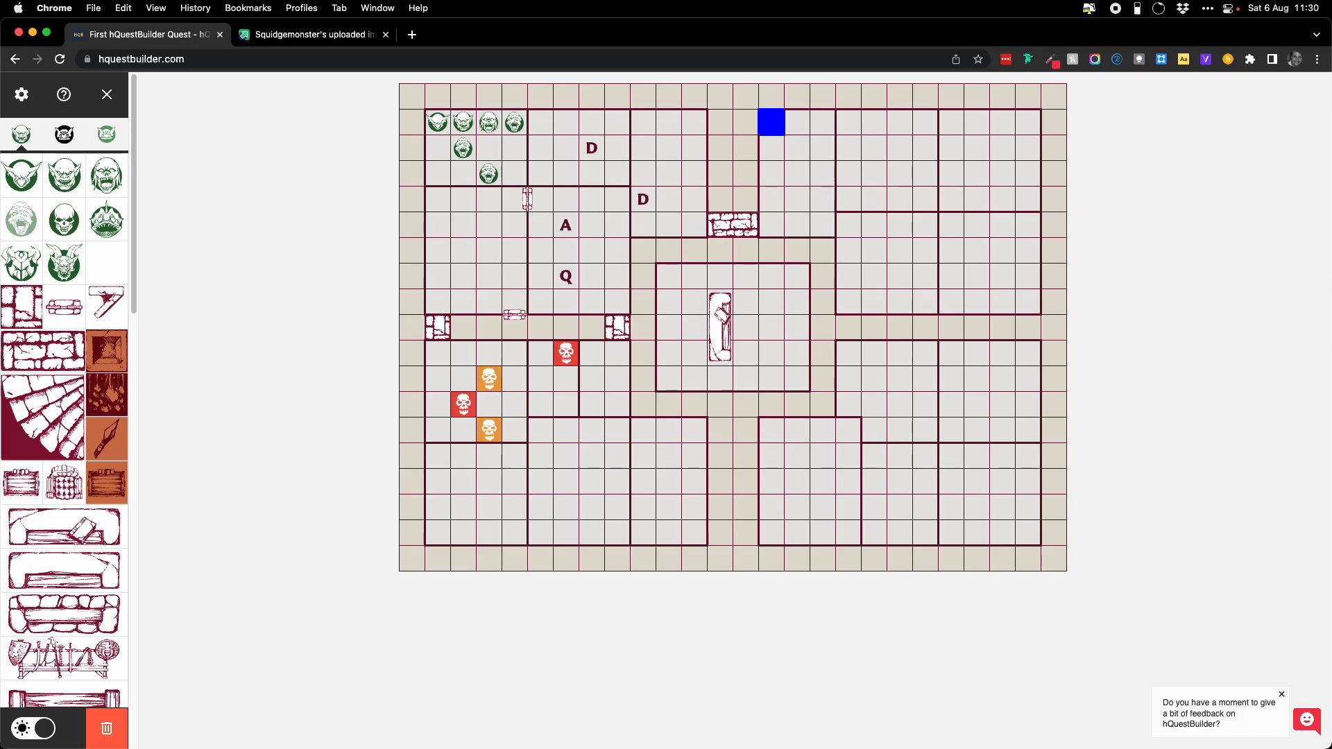
left_click(772, 122)
scroll(62, 389, "down", 15)
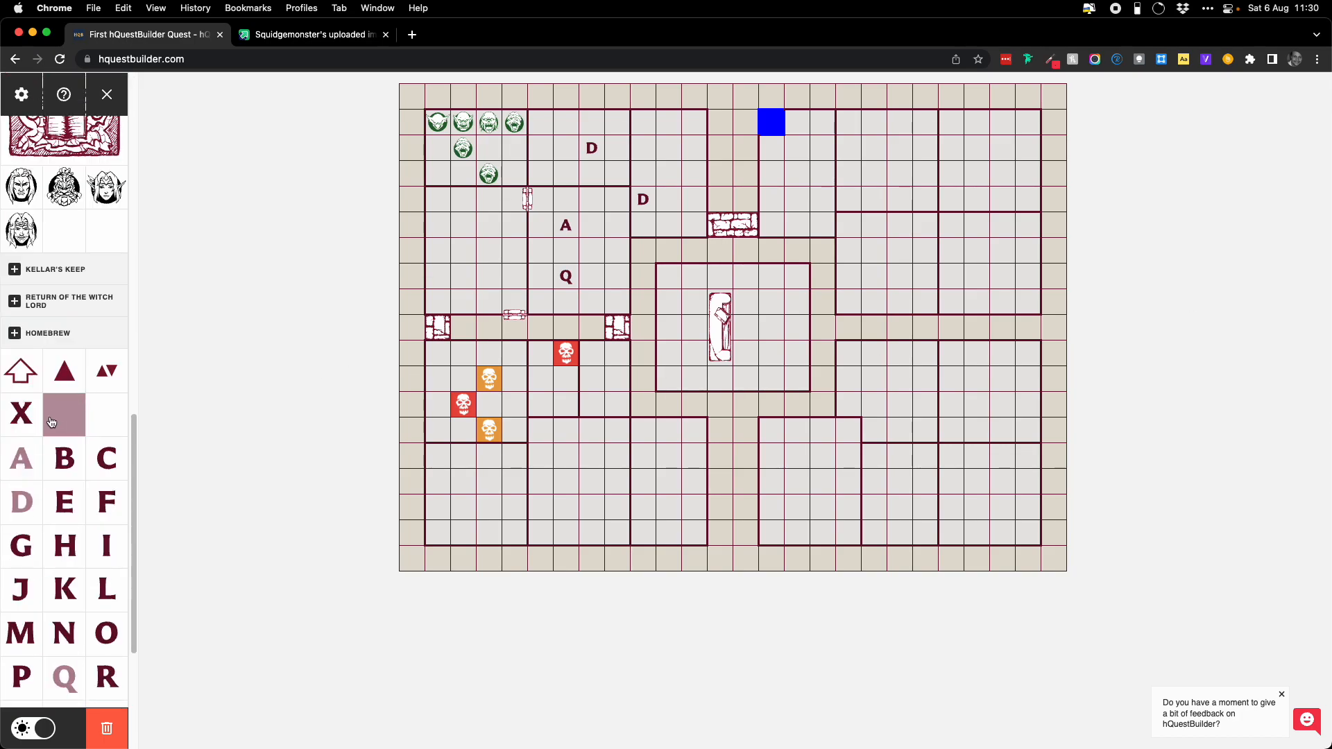
left_click(50, 419)
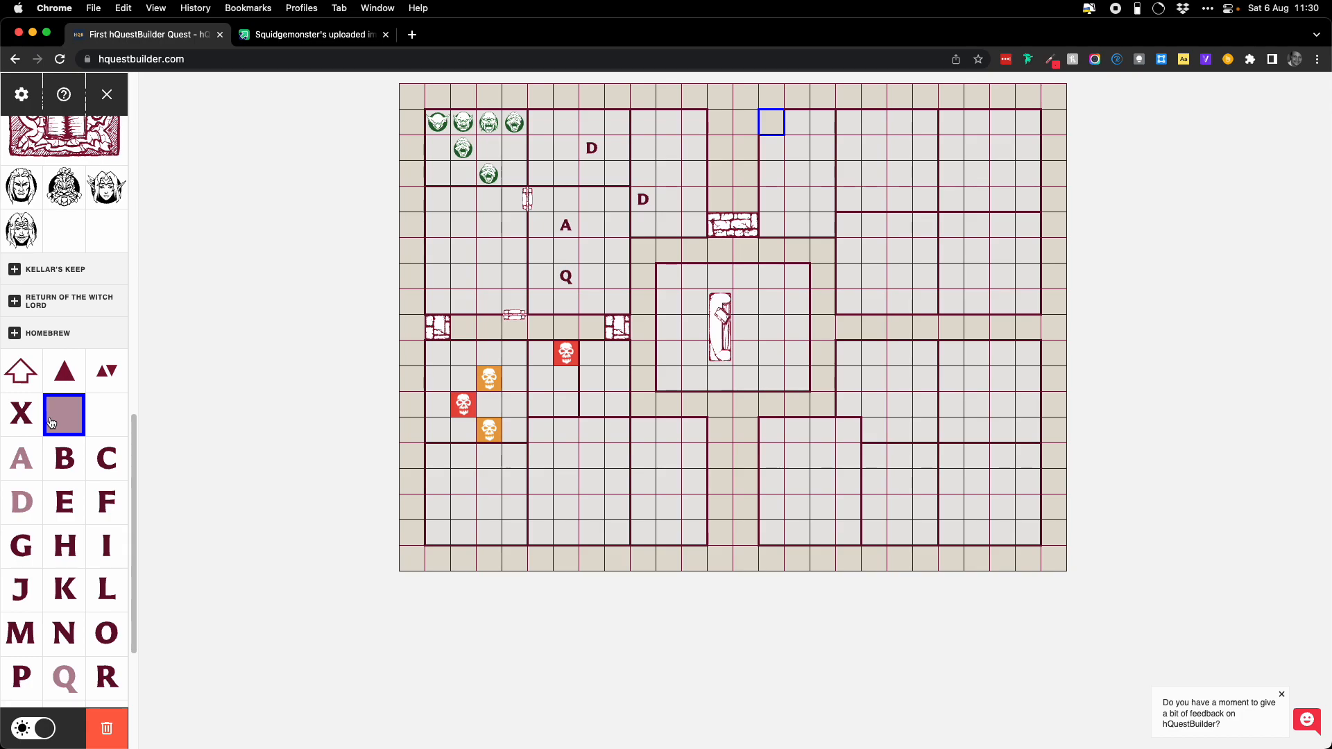
left_click(768, 124)
left_click(798, 126)
left_click(797, 149)
left_click(777, 156)
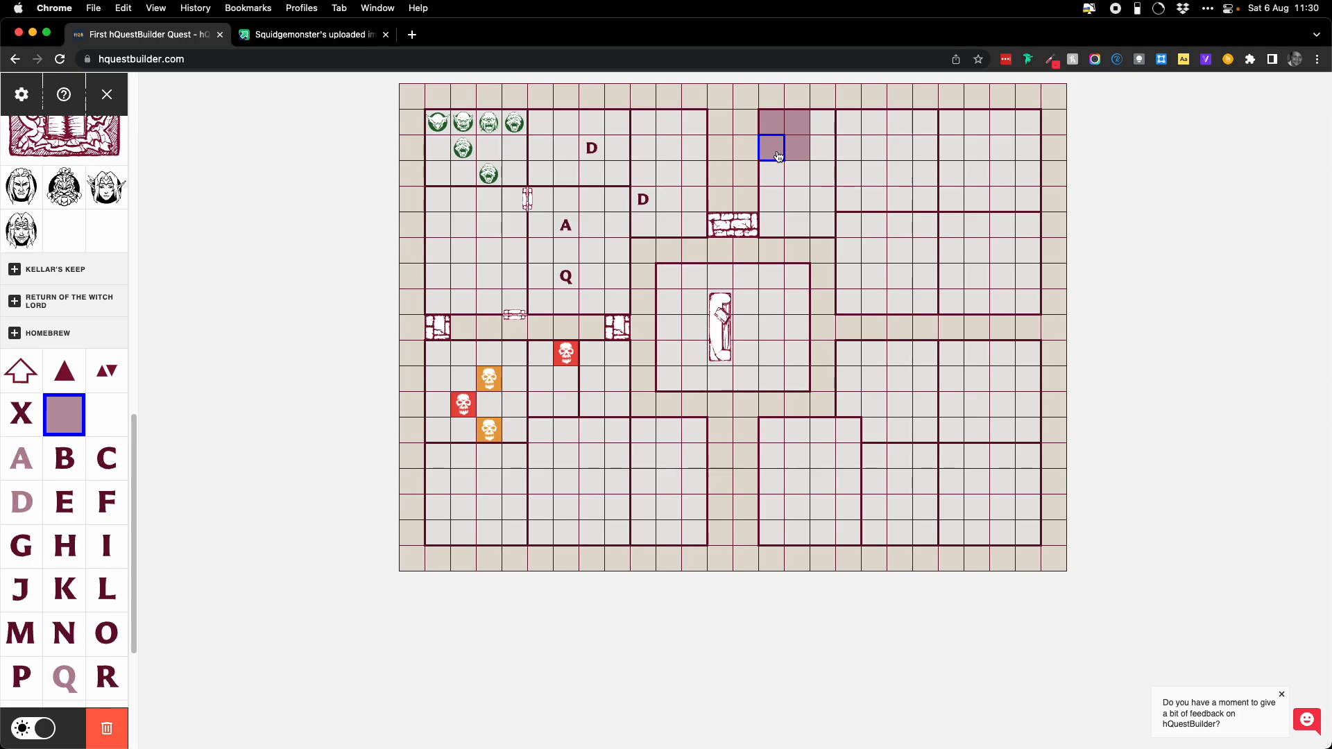
Step: Shade all the remaining tiles of that room to block it off completely
left_click(78, 423)
key("Down")
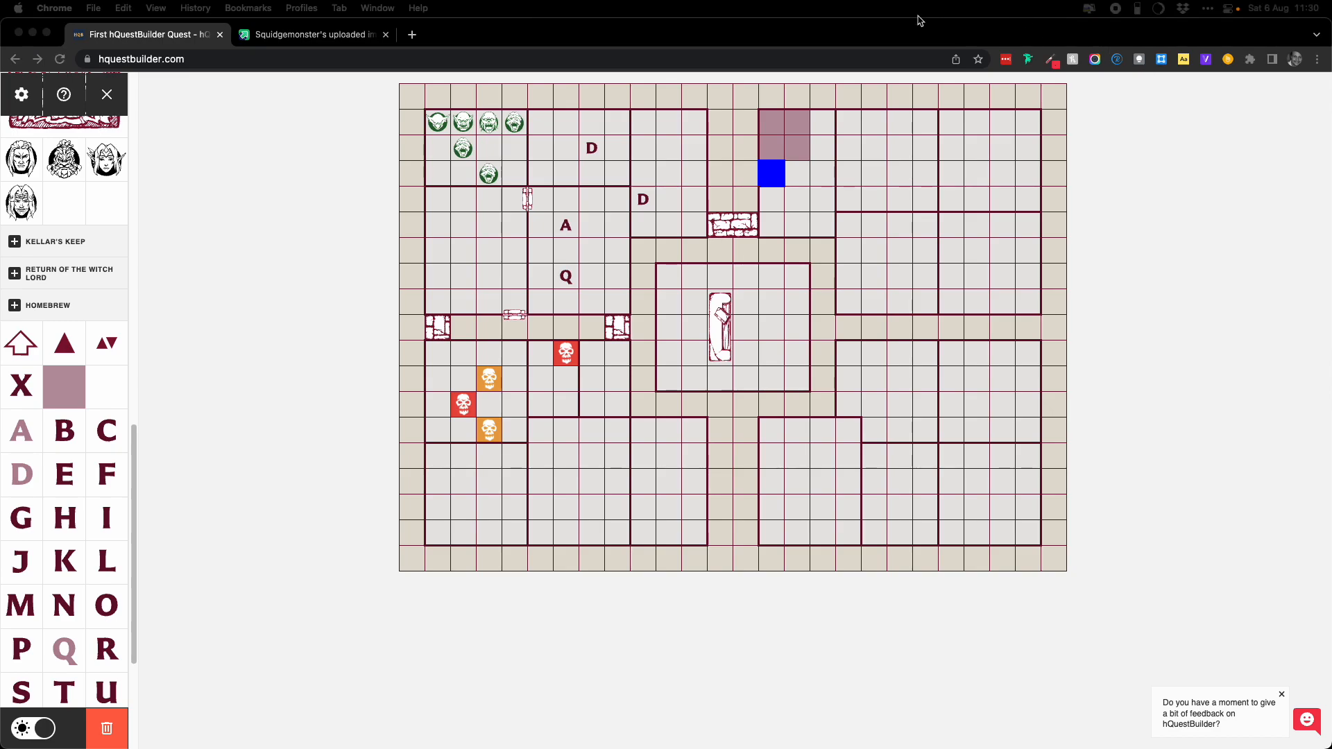
left_click(795, 28)
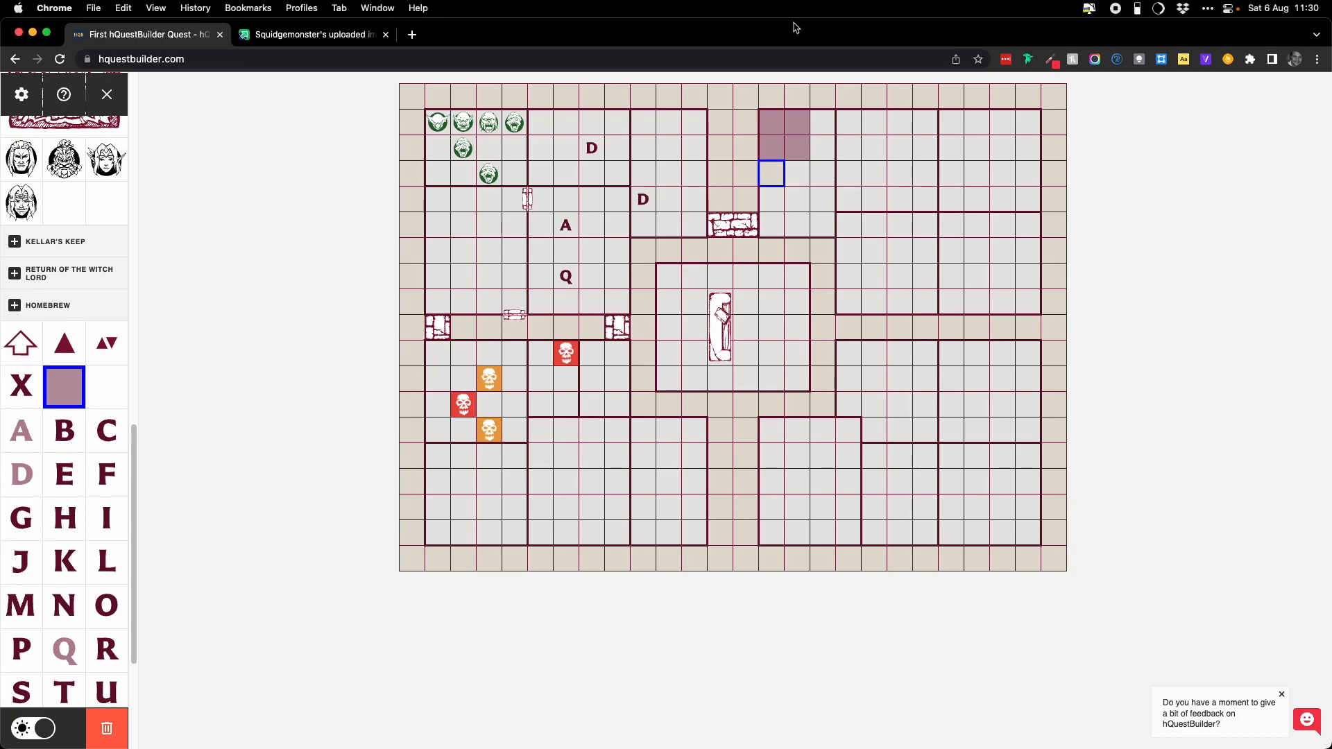
key("Right")
key("Right")
key("Down")
key("Down")
key("Left")
key("Left")
key("Up")
key("Right")
key("Up")
key("Right")
key("Up")
key("Up")
key("Right")
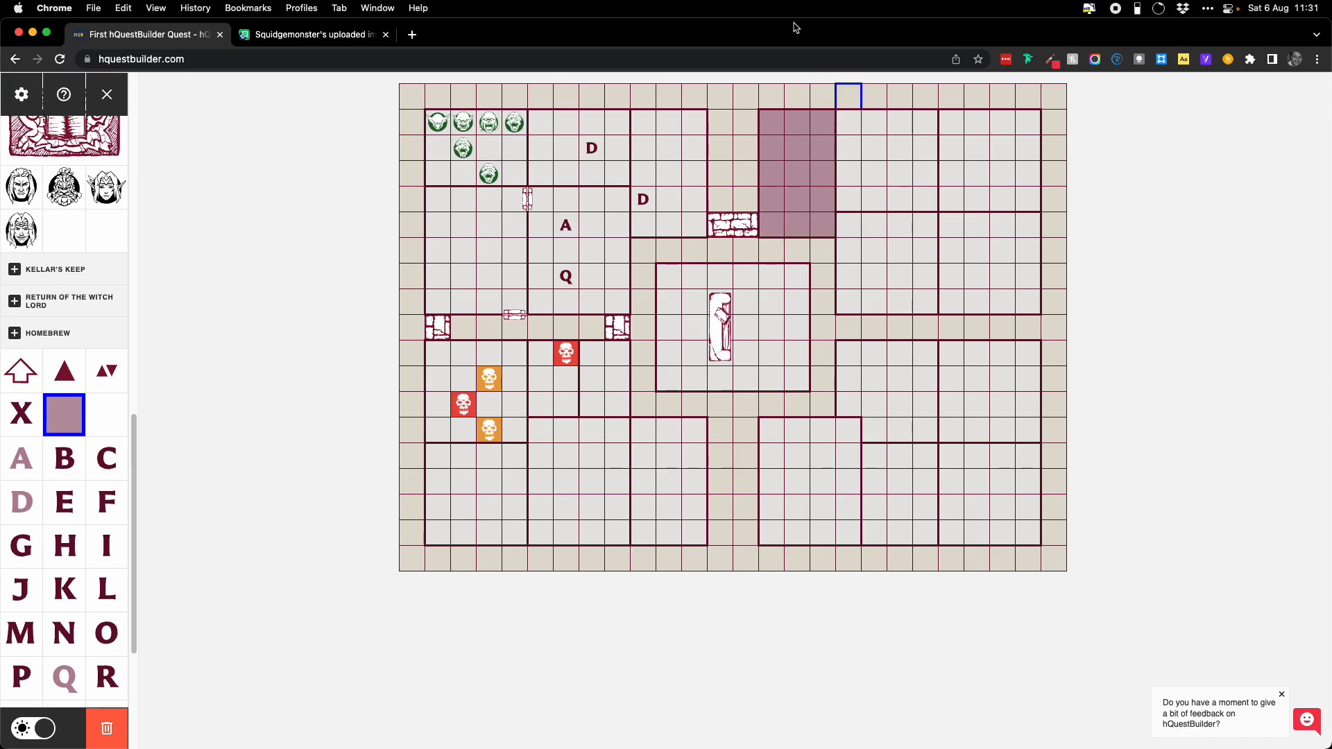
Step: Shade every tile of the four-by-four room directly to the right of the blocked room
key("Down")
key("Right")
key("Right")
key("Right")
key("Down")
key("Left")
key("Left")
key("Left")
key("Down")
key("Right")
key("Right")
key("Right")
key("Down")
key("Left")
key("Left")
key("Left")
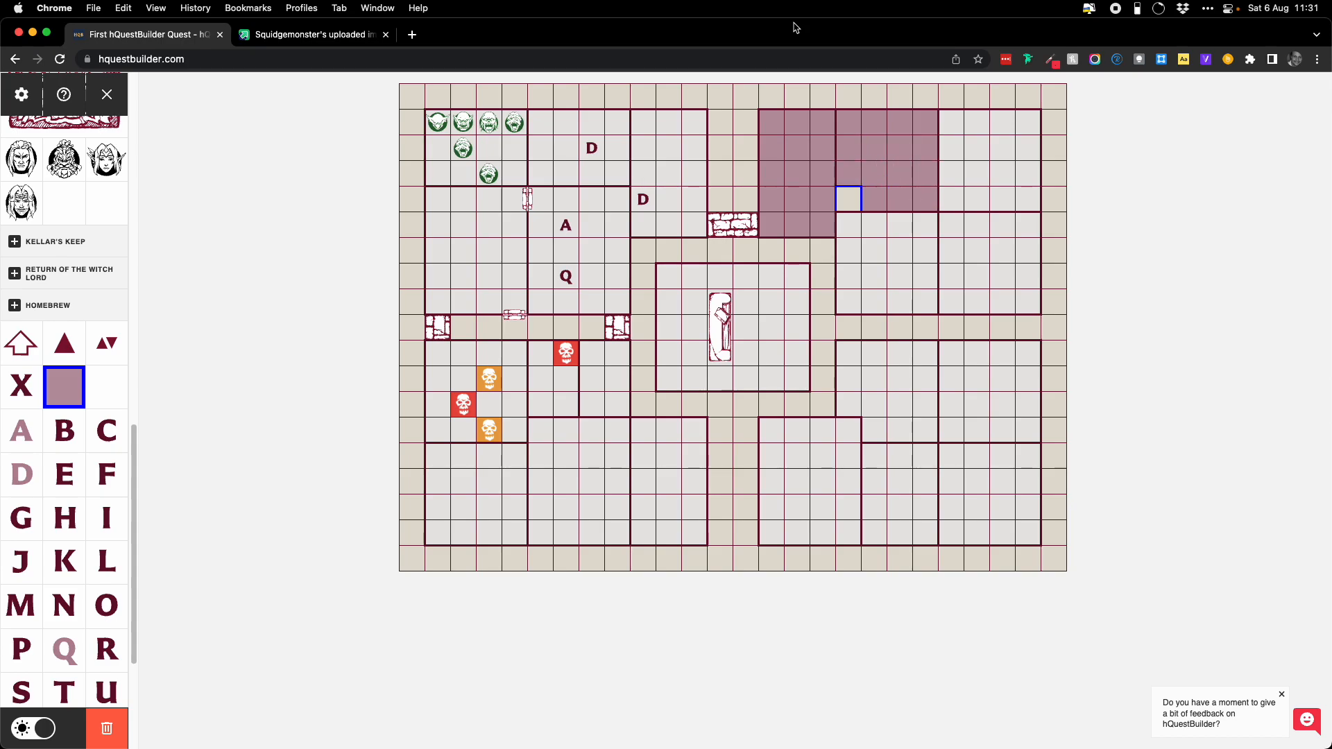
Step: Shade the outer ring of tiles around the two side-by-side rooms below the shaded four-by-four room
key("Down")
key("Down")
key("Down")
key("Down")
key("Right")
key("Right")
key("Right")
key("Right")
key("Right")
key("Right")
key("Right")
key("Up")
key("Up")
key("Up")
key("Left")
key("Left")
key("Left")
key("Left")
key("Left")
key("Left")
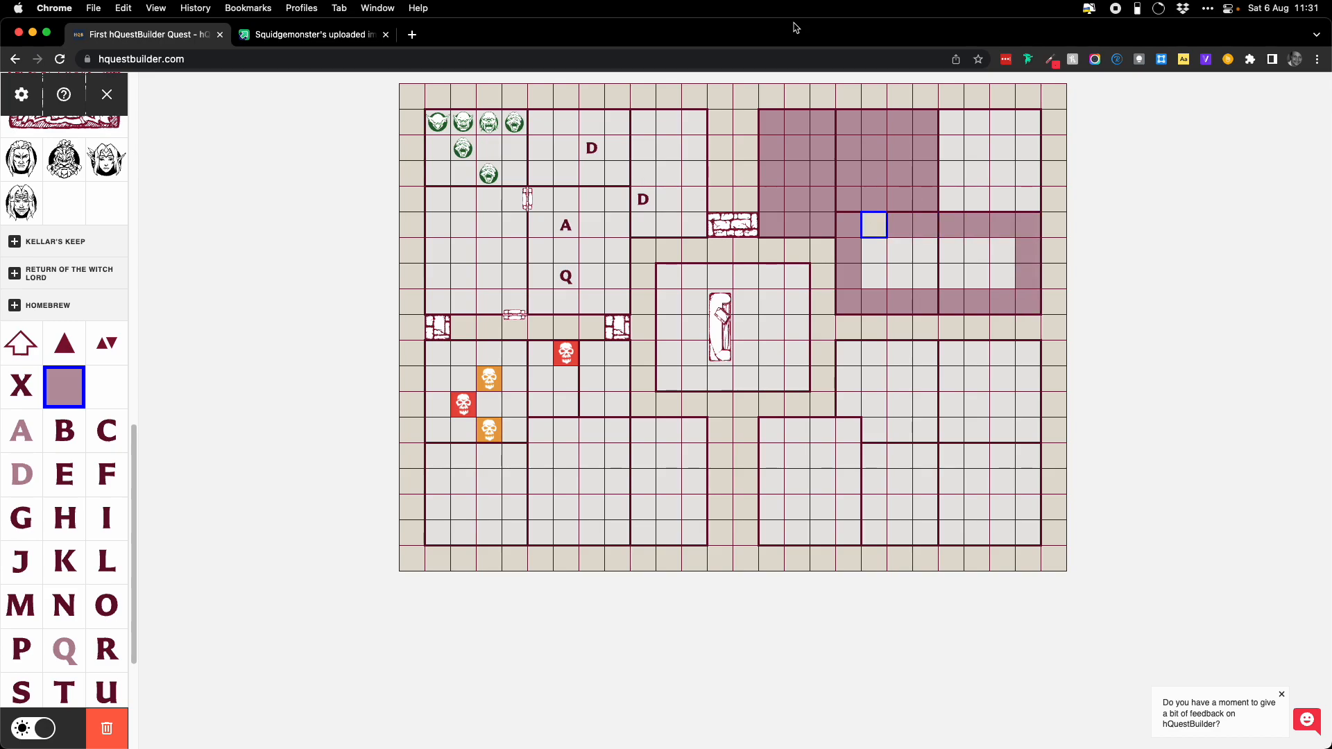
Step: Shade the inner tiles of those two rooms and deselect the shading tile
key("Down")
key("Right")
key("Right")
key("Right")
key("Right")
key("Right")
key("Up")
key("Left")
key("Left")
key("Left")
key("Left")
key("Left")
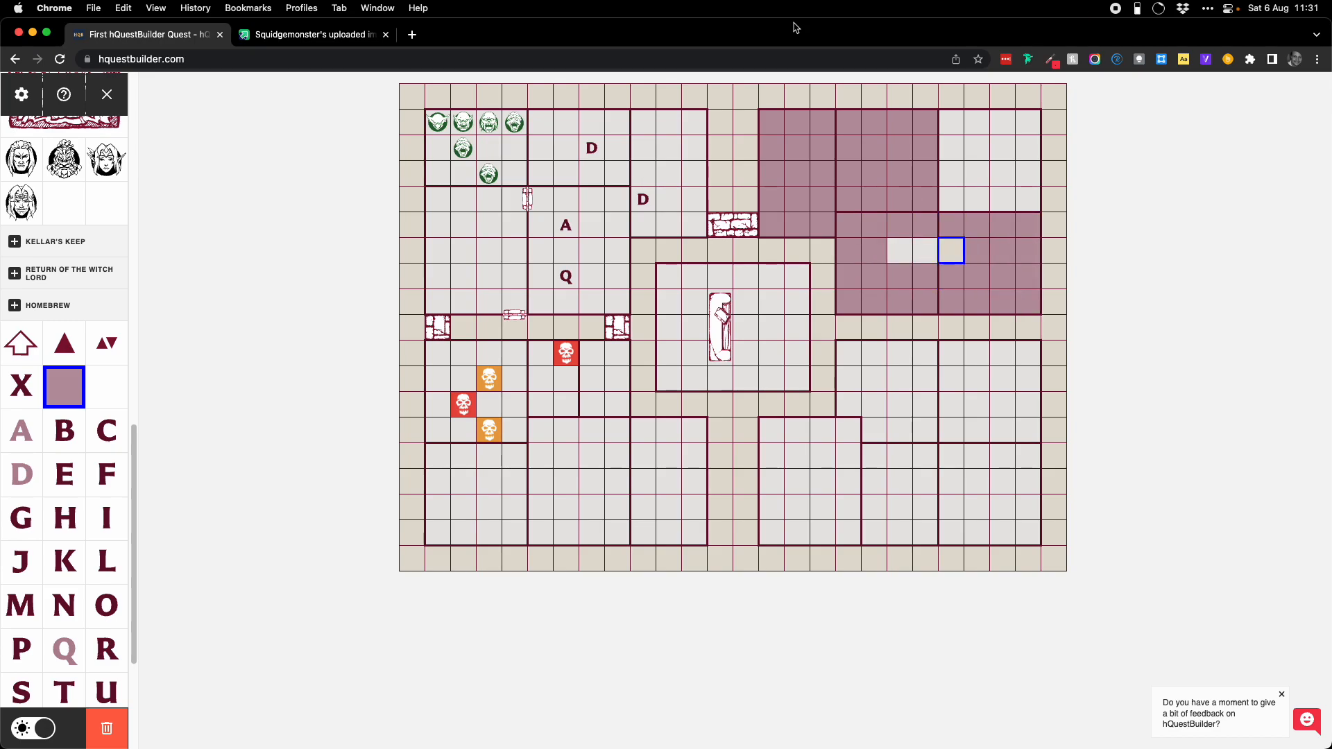
key("Up")
key("Up")
key("Up")
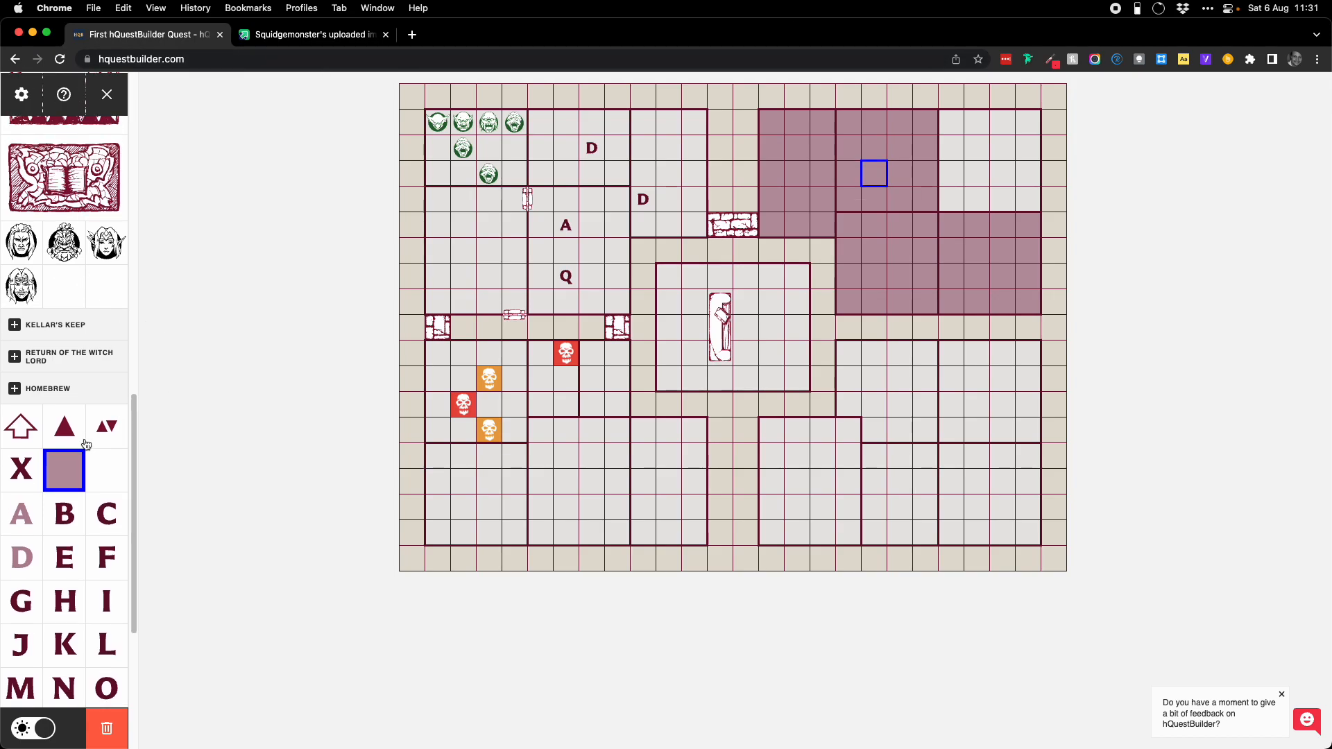
left_click(67, 486)
Step: Compare the map in the black-and-white and the other green icon styles, ending on the original colored style
scroll(72, 385, "up", 5)
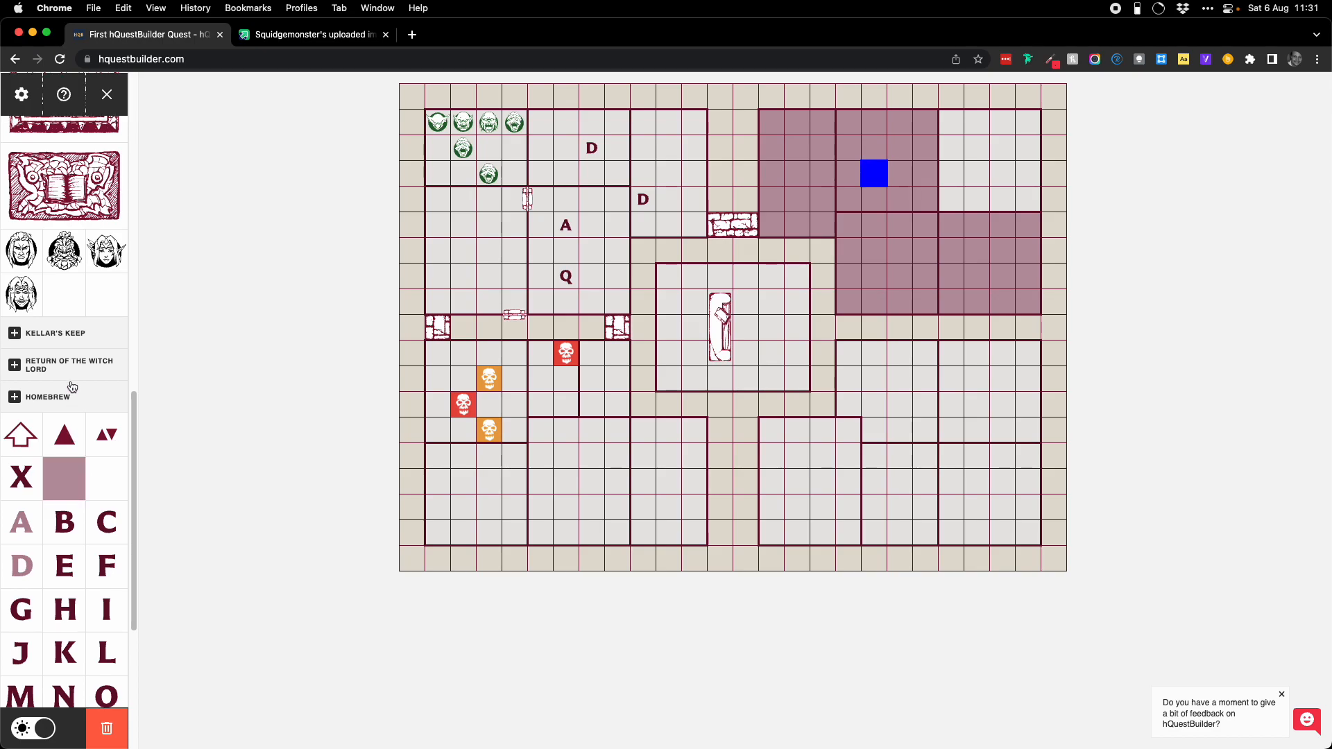
scroll(72, 387, "up", 8)
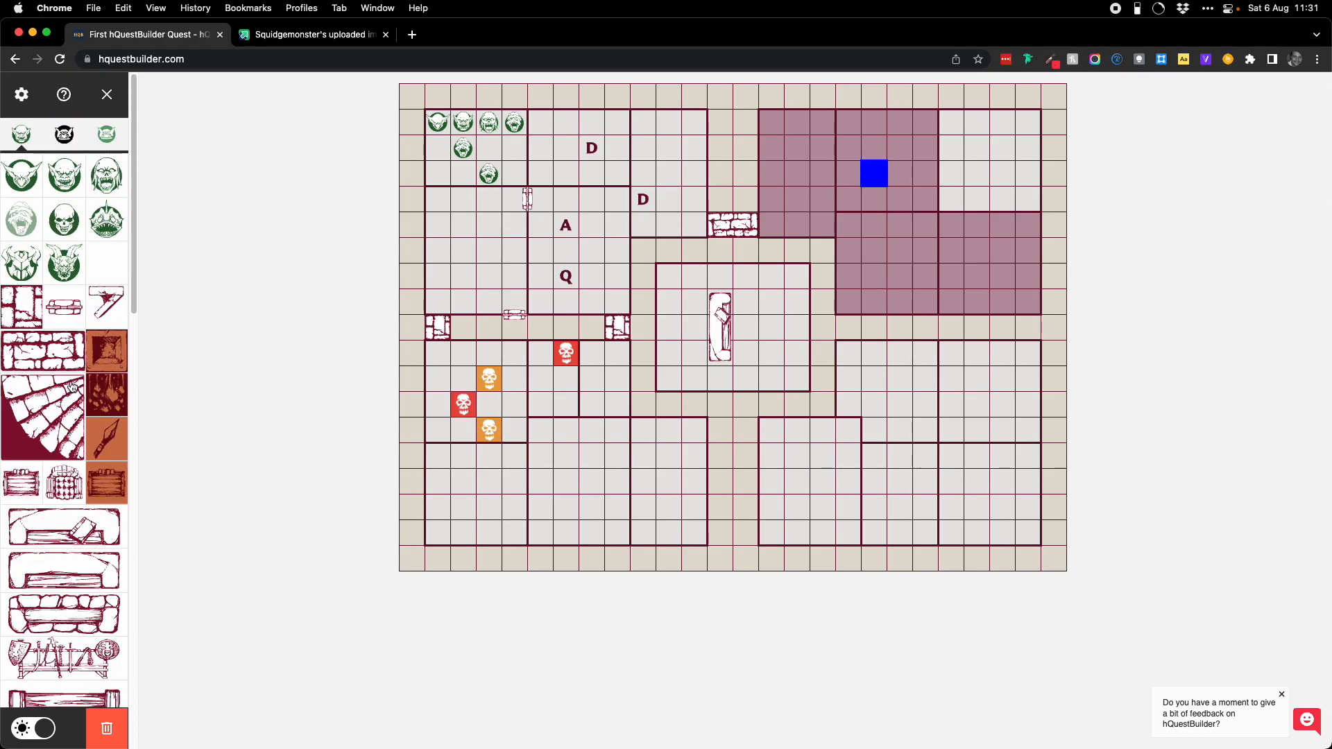
left_click(63, 138)
left_click(107, 137)
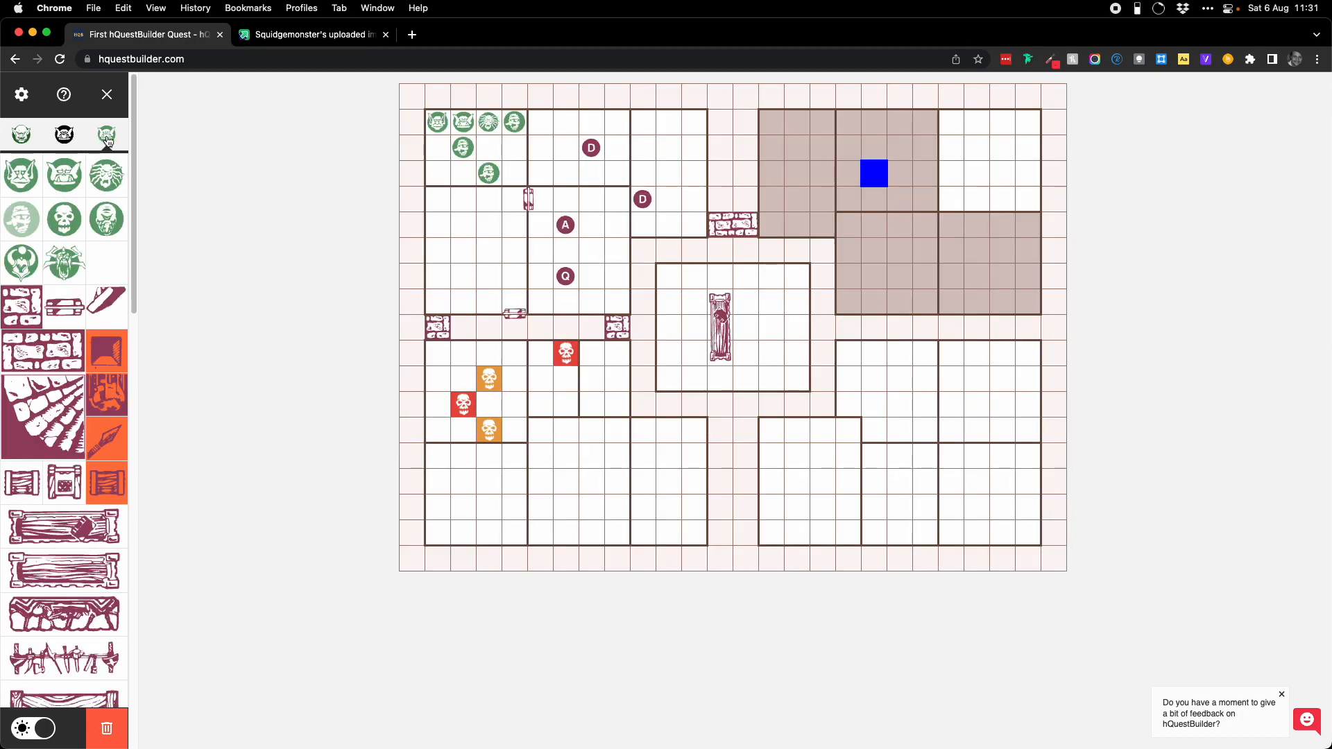
left_click(71, 139)
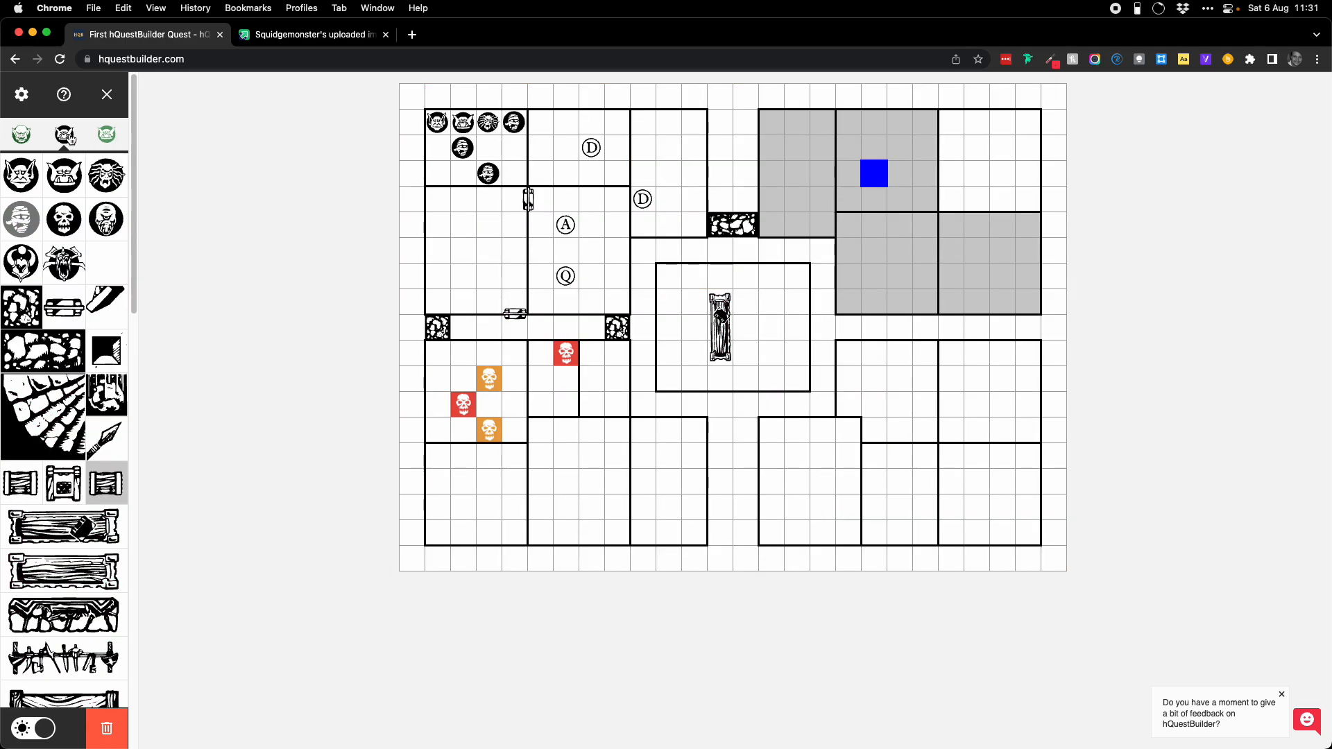
left_click(21, 140)
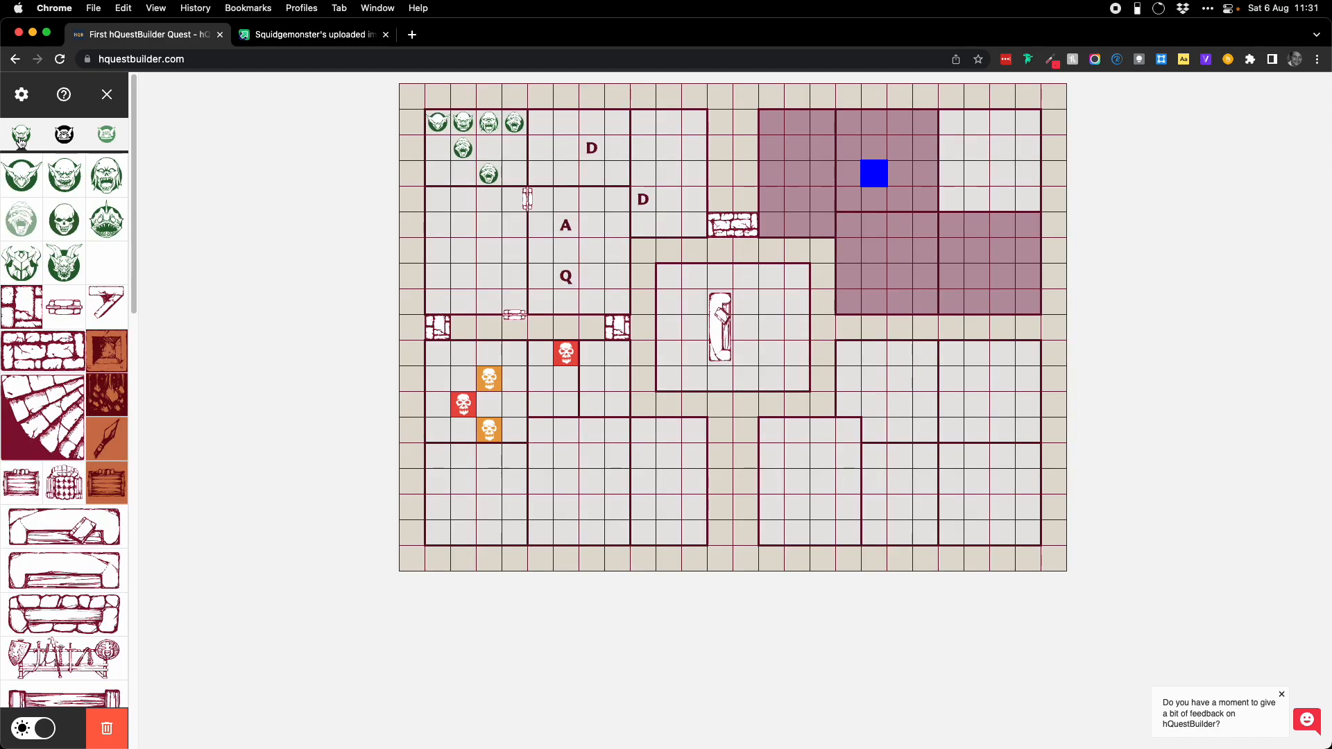
left_click(64, 138)
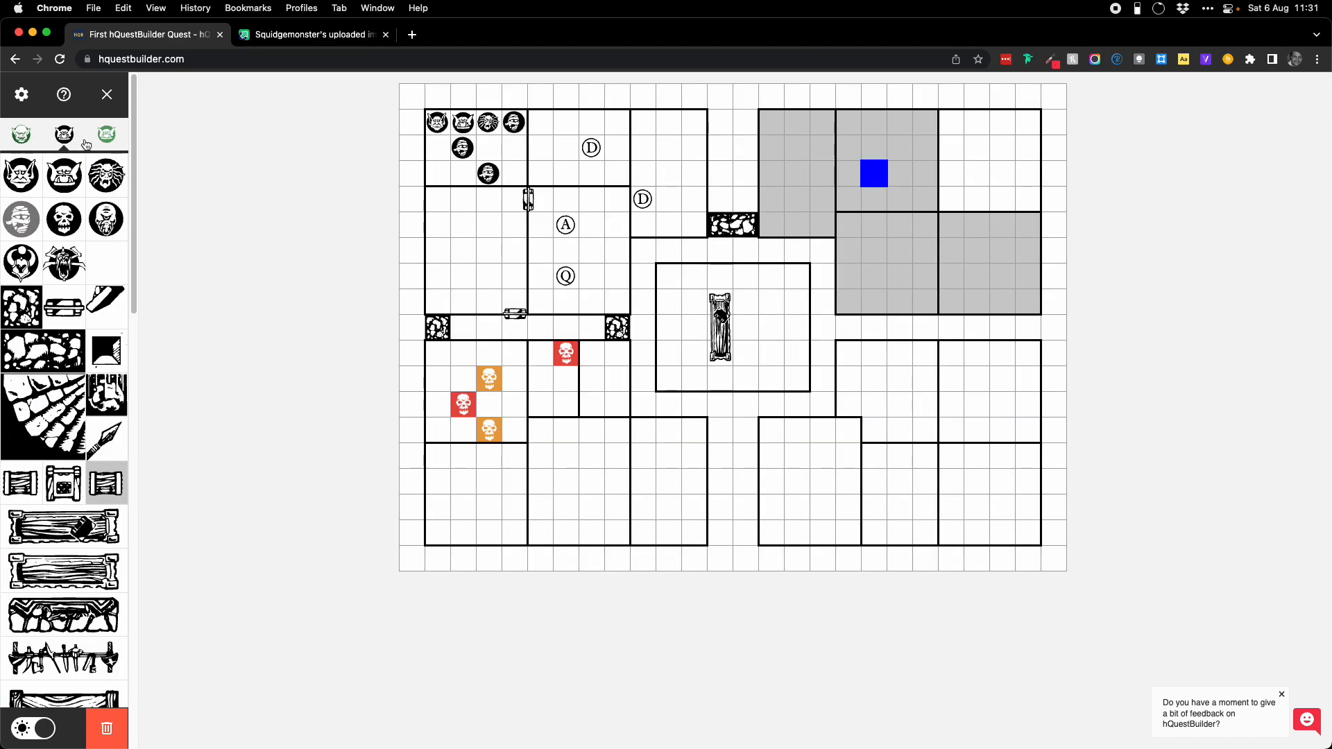
left_click(103, 142)
left_click(65, 139)
left_click(21, 139)
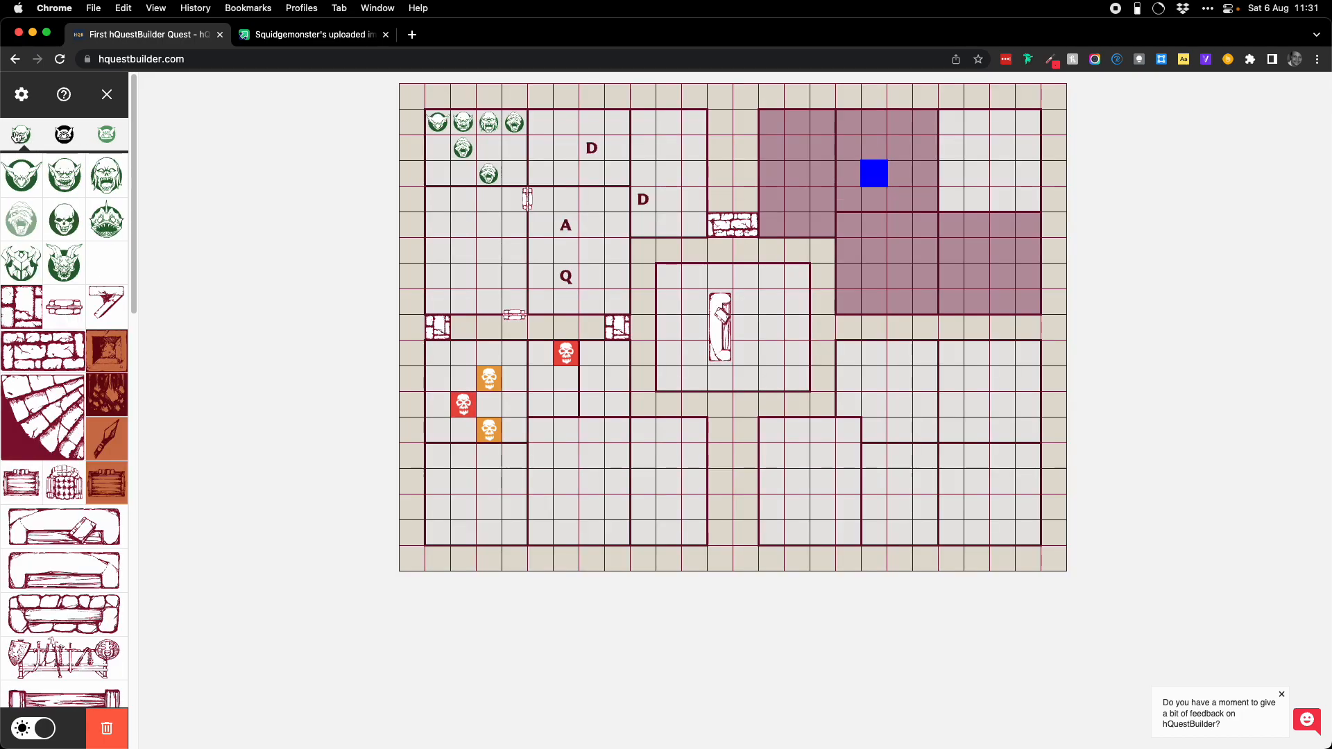
left_click(64, 138)
left_click(20, 142)
Step: Look through the tile palette, including the door's shortcut hint, the expansion sections, and the letter and number tiles
scroll(49, 251, "down", 15)
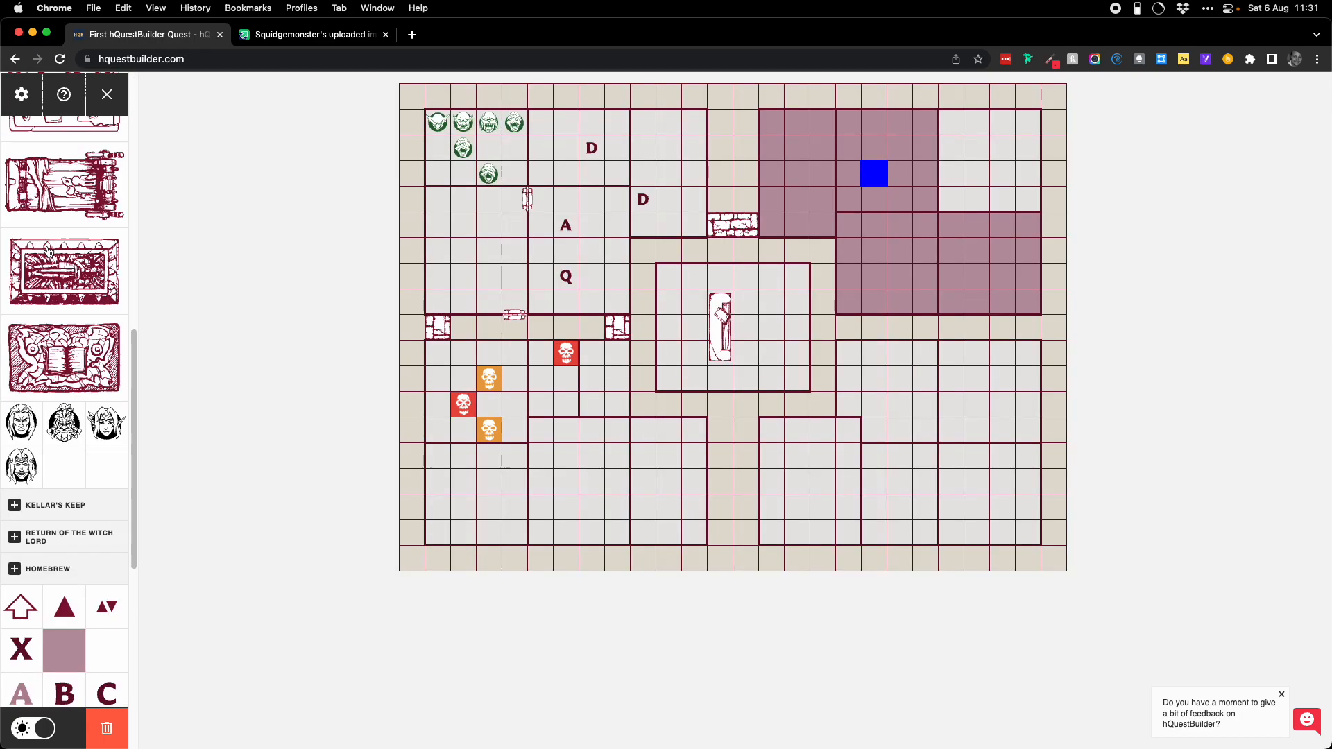
scroll(49, 252, "up", 1)
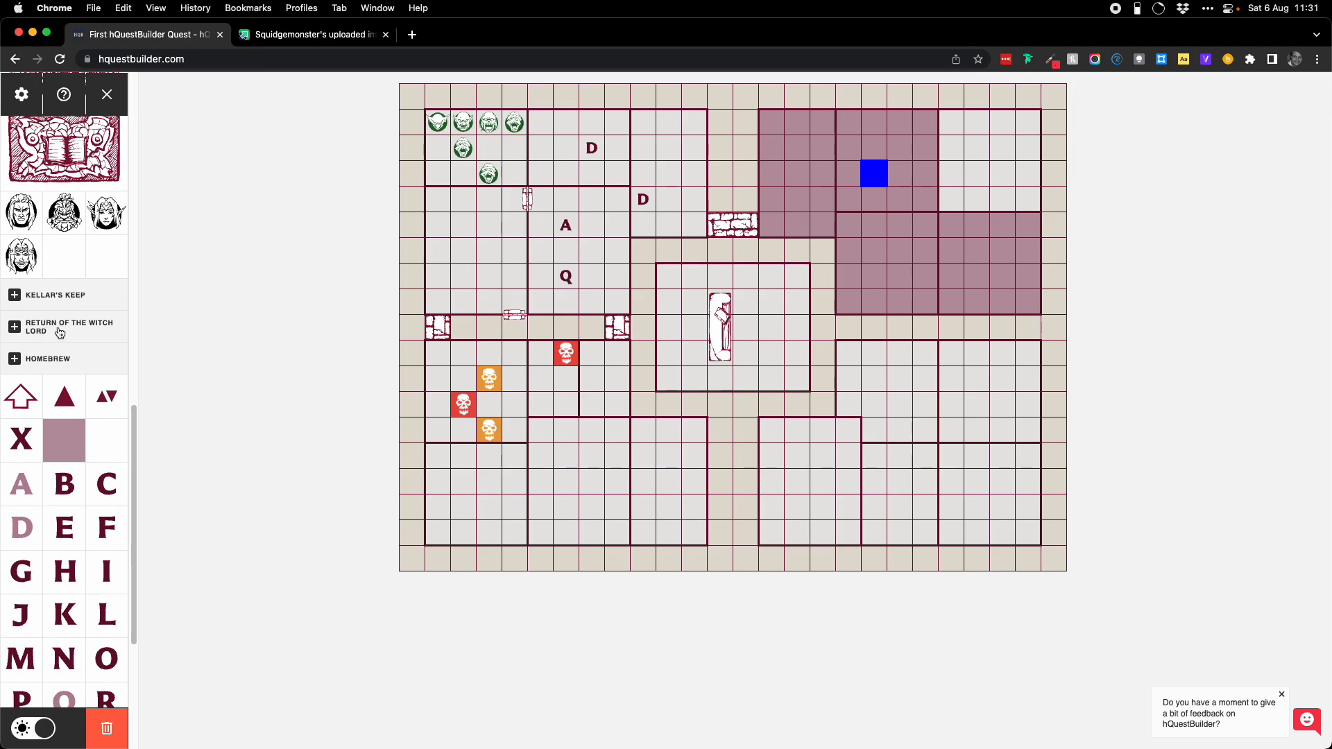
scroll(60, 333, "up", 15)
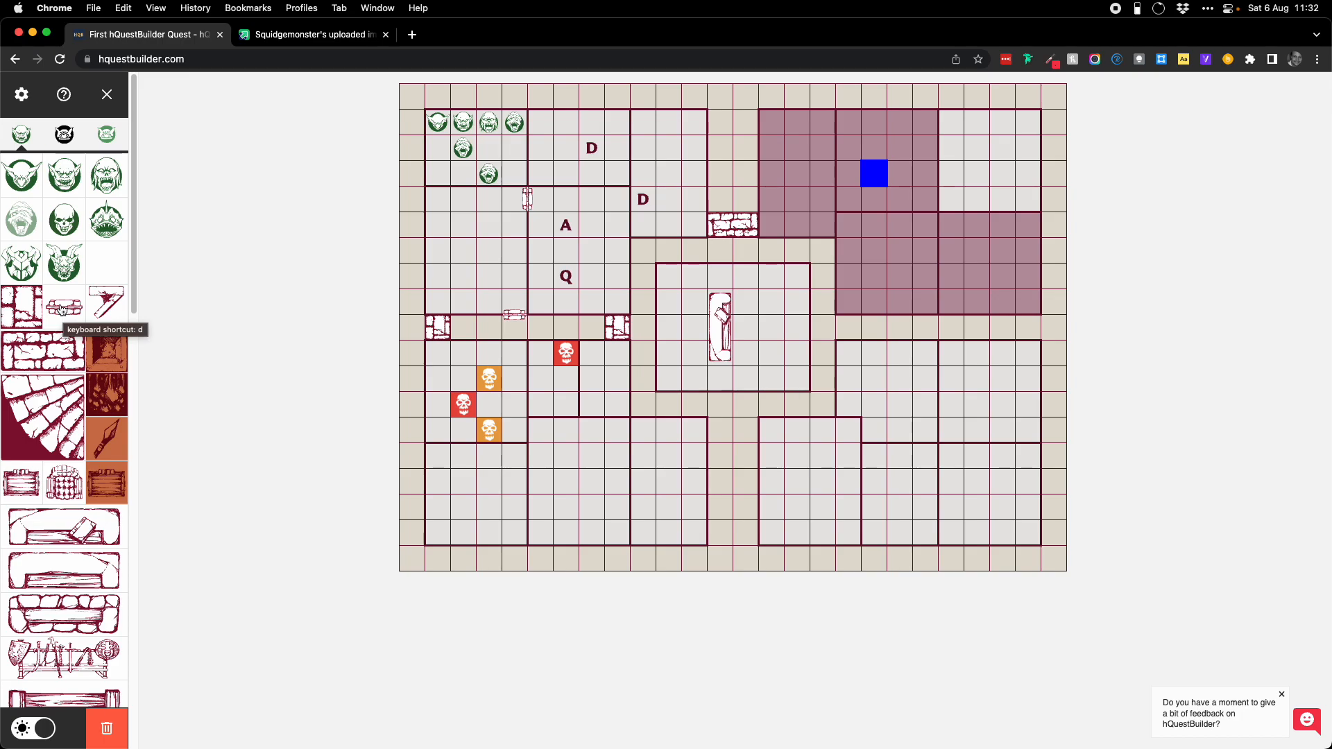
scroll(62, 310, "down", 12)
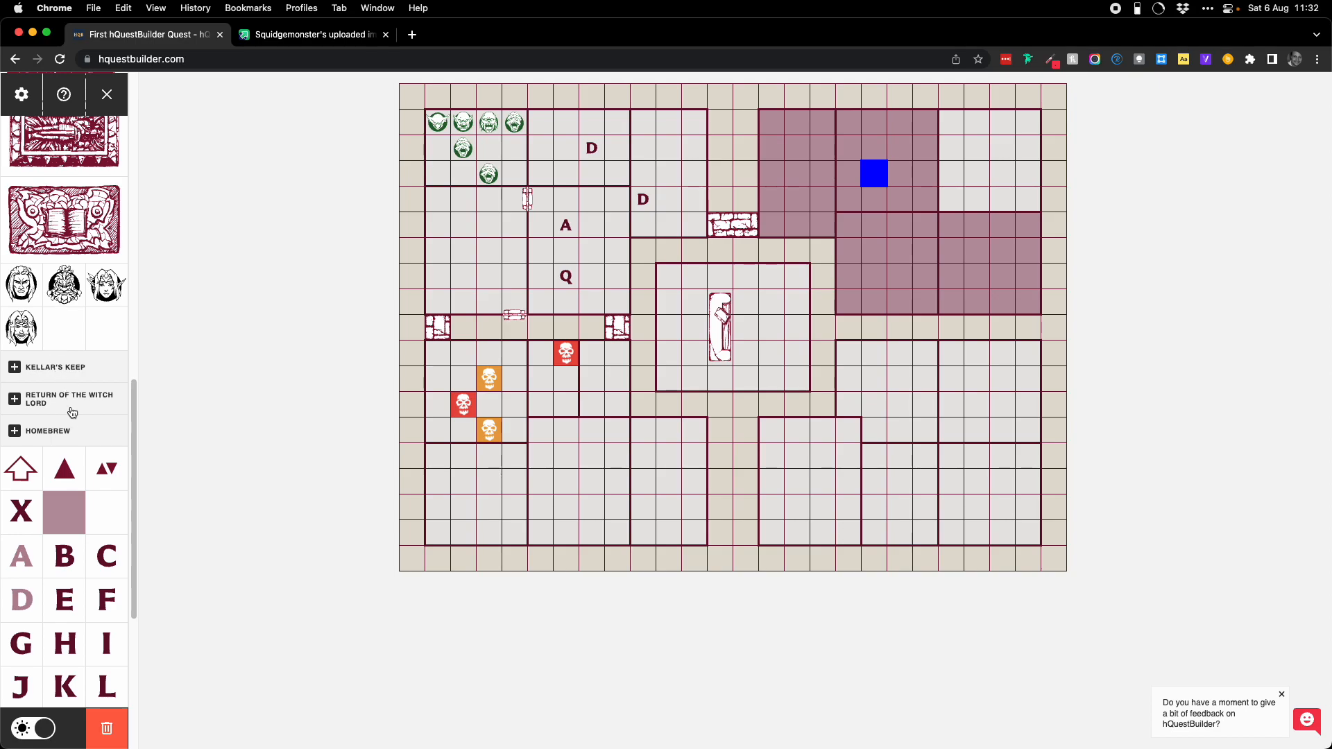
scroll(72, 412, "down", 5)
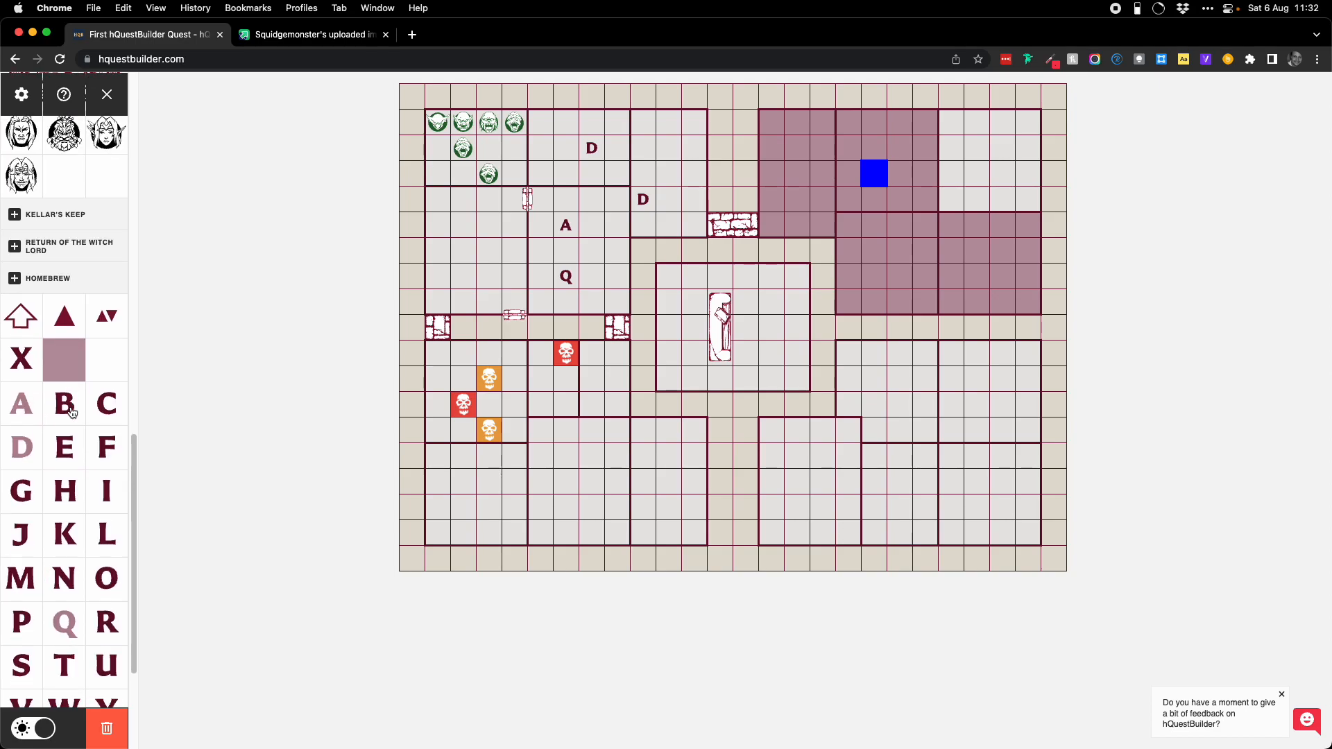
scroll(72, 412, "down", 5)
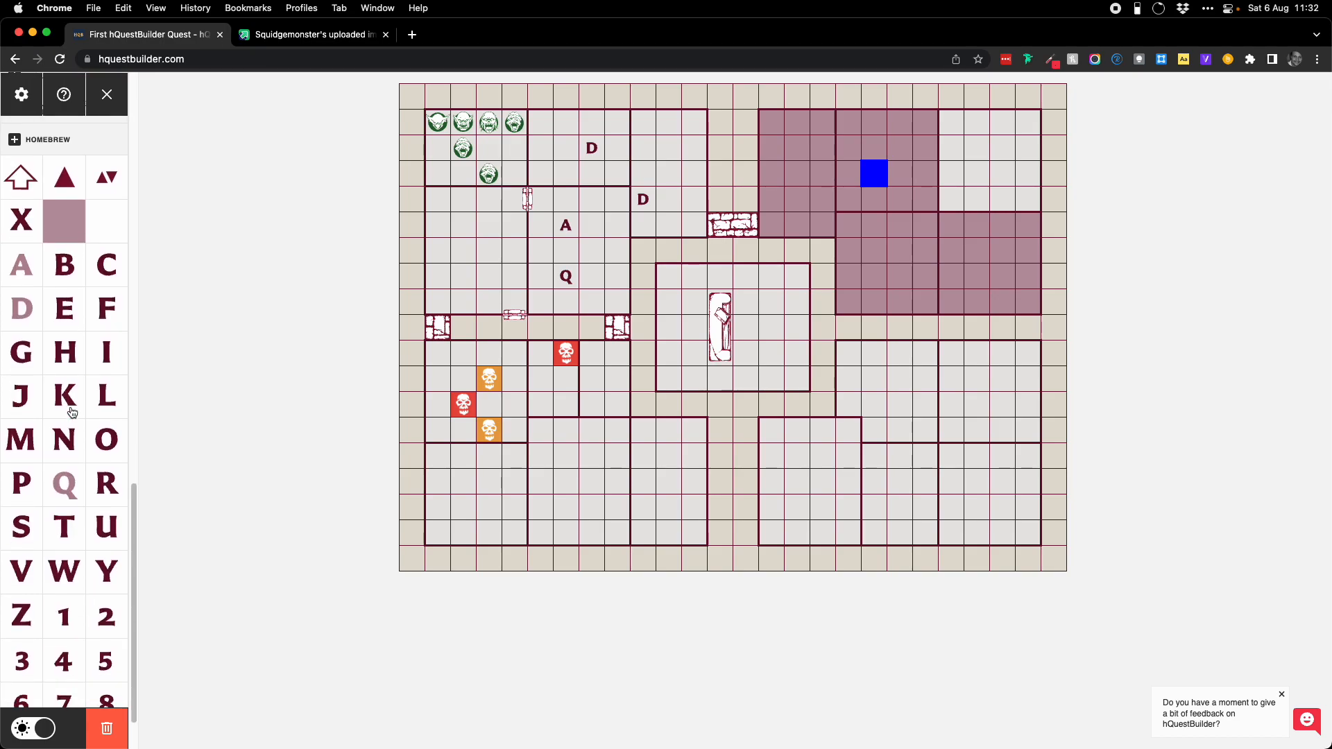
scroll(73, 412, "down", 2)
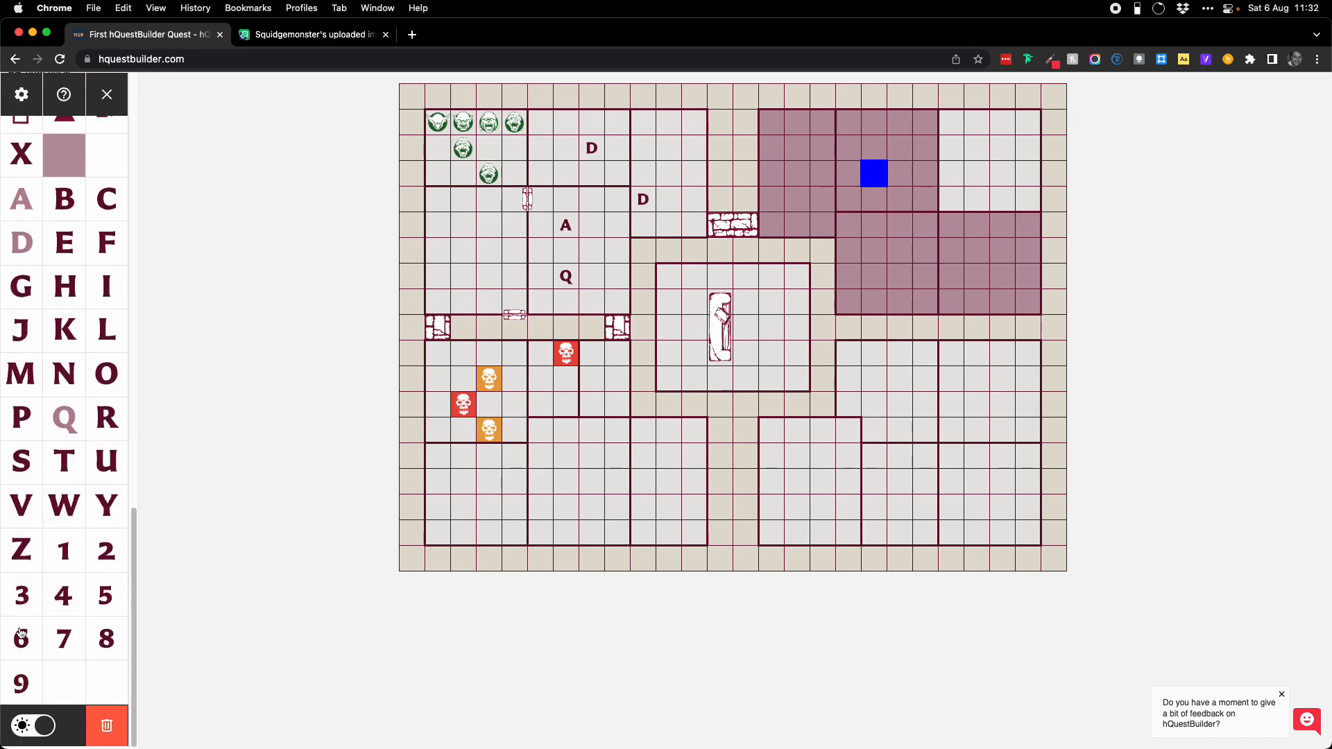
Step: Switch the interface to dark mode and back to light mode
left_click(41, 727)
left_click(41, 727)
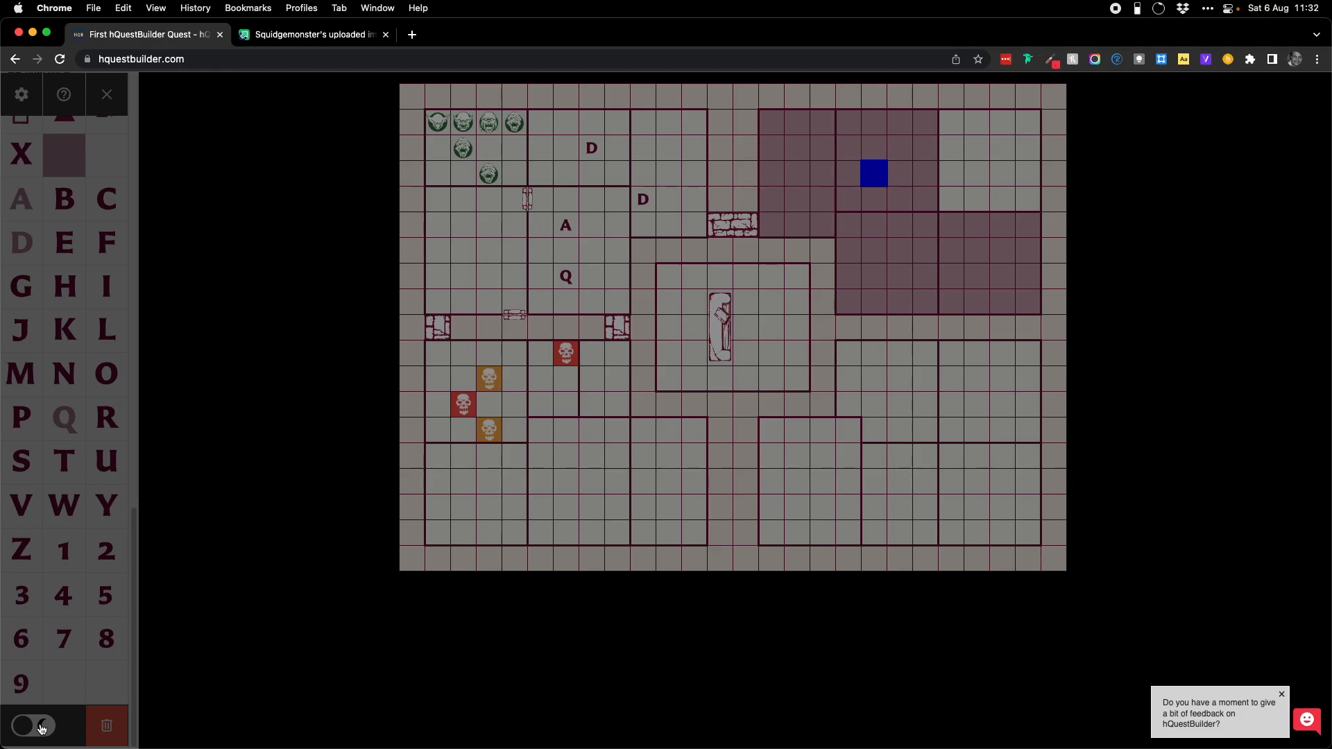
left_click(41, 727)
scroll(10, 472, "up", 10)
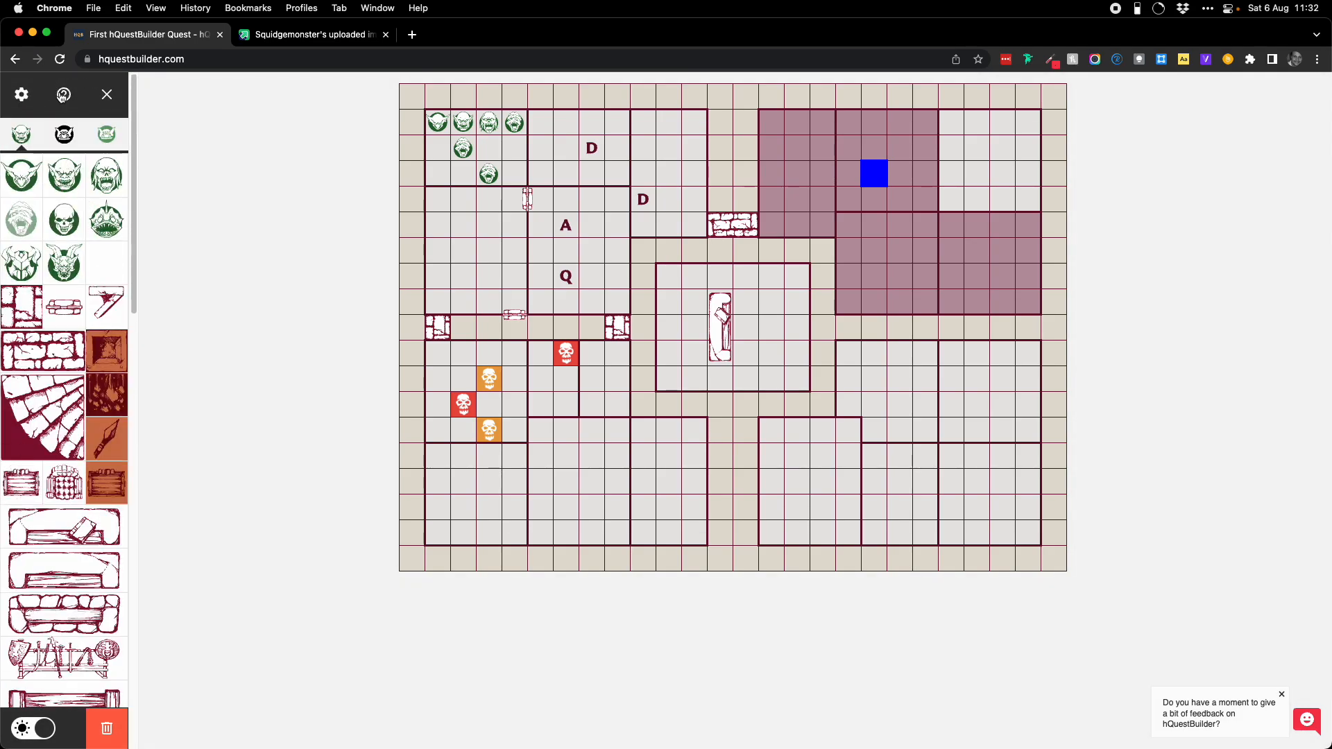
Step: Hide and restore the tile palette, and briefly view the help information
left_click(108, 96)
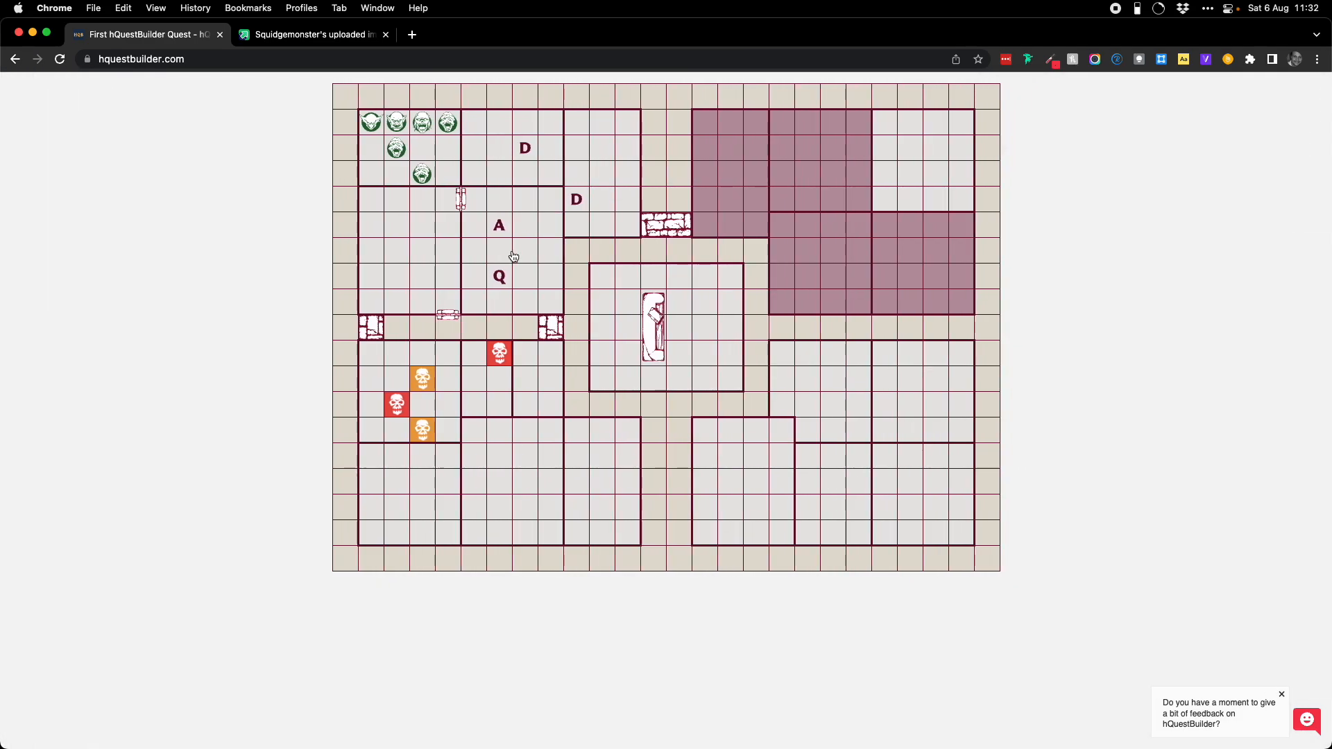
left_click(513, 257)
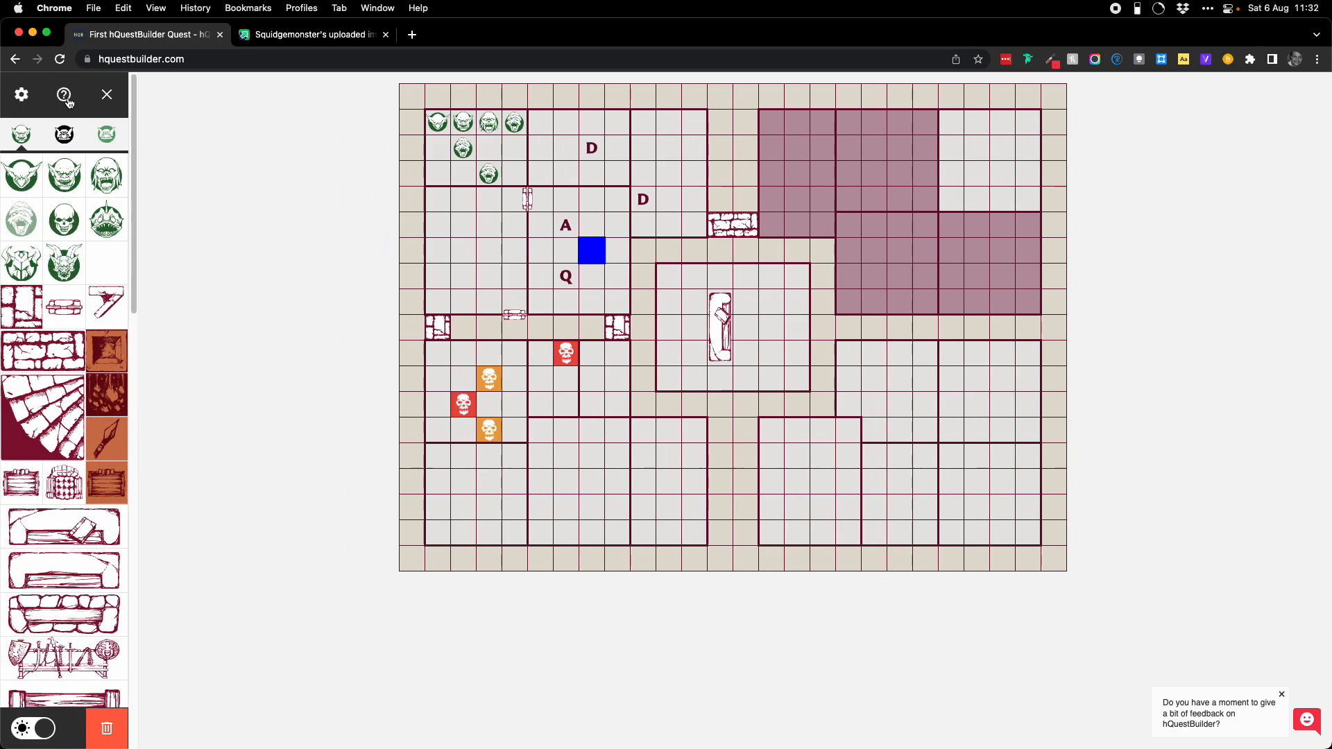
left_click(64, 95)
left_click(847, 113)
Step: Open the quest details of First hQuestBuilder Quest and fill in the author credit
left_click(19, 97)
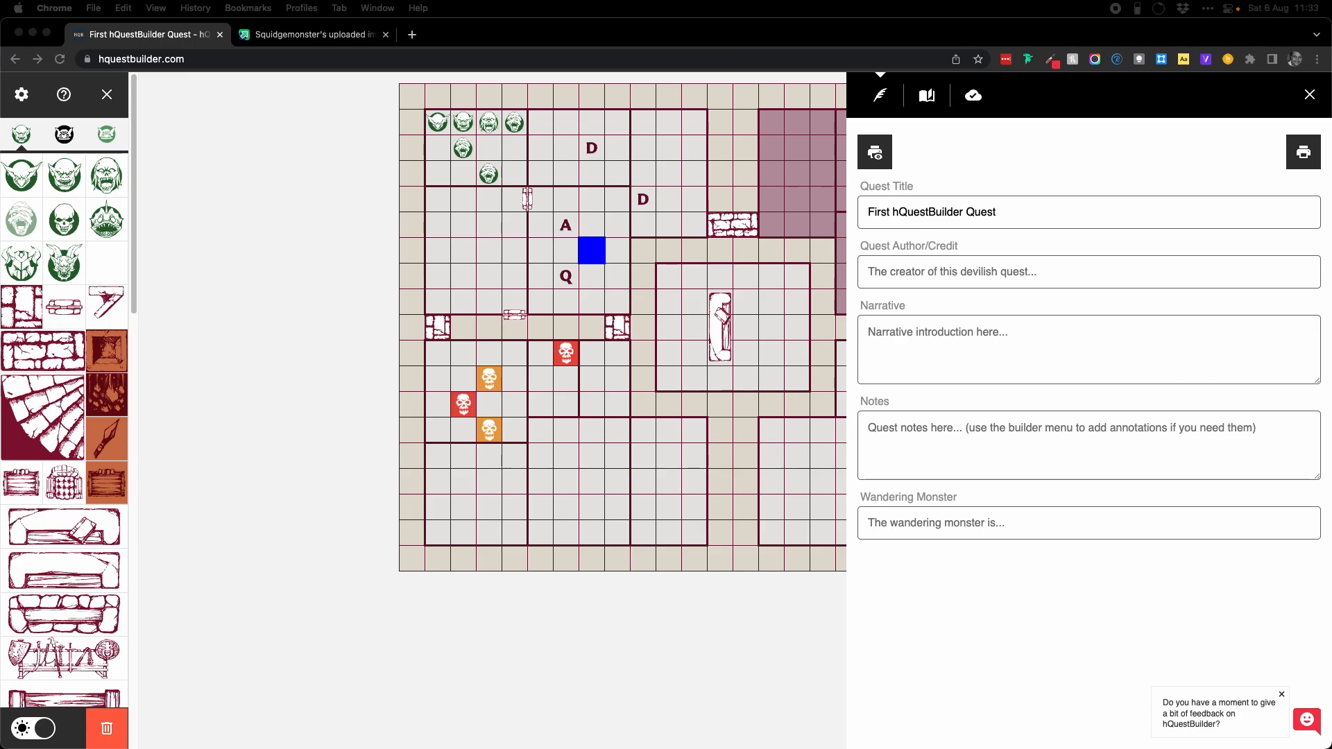
left_click(1025, 207)
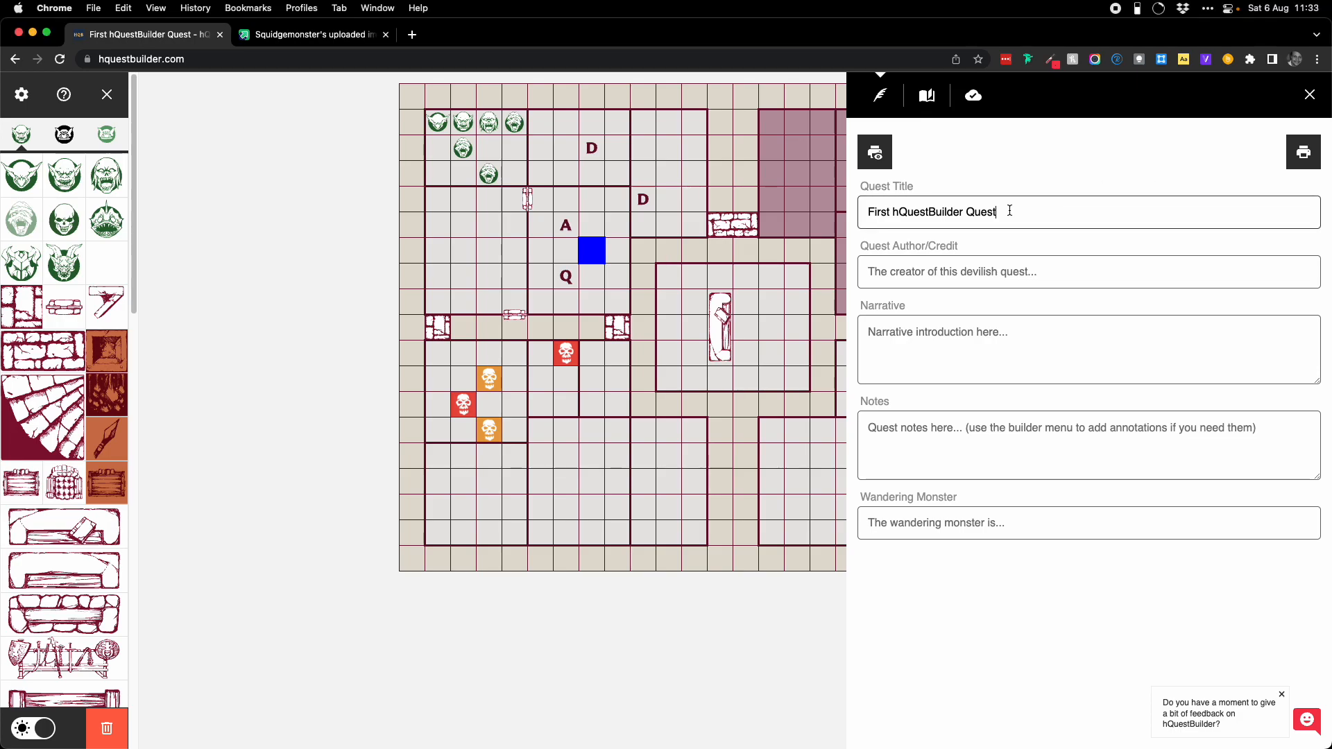
left_click(941, 277)
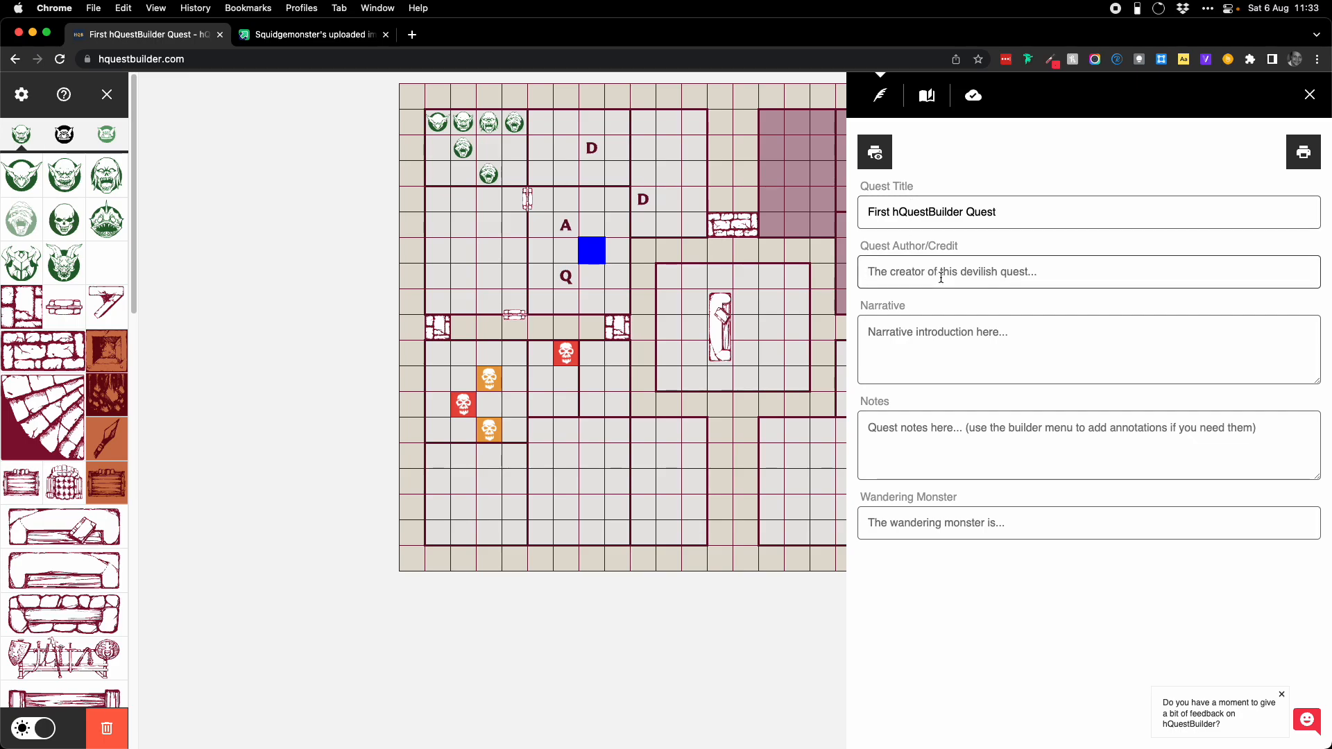
type("Squidgemonster")
Step: Enter "sfsfdssdf" as the narrative and "sfsdfsdf" as the notes, and set the wandering monster to Orc
left_click(975, 344)
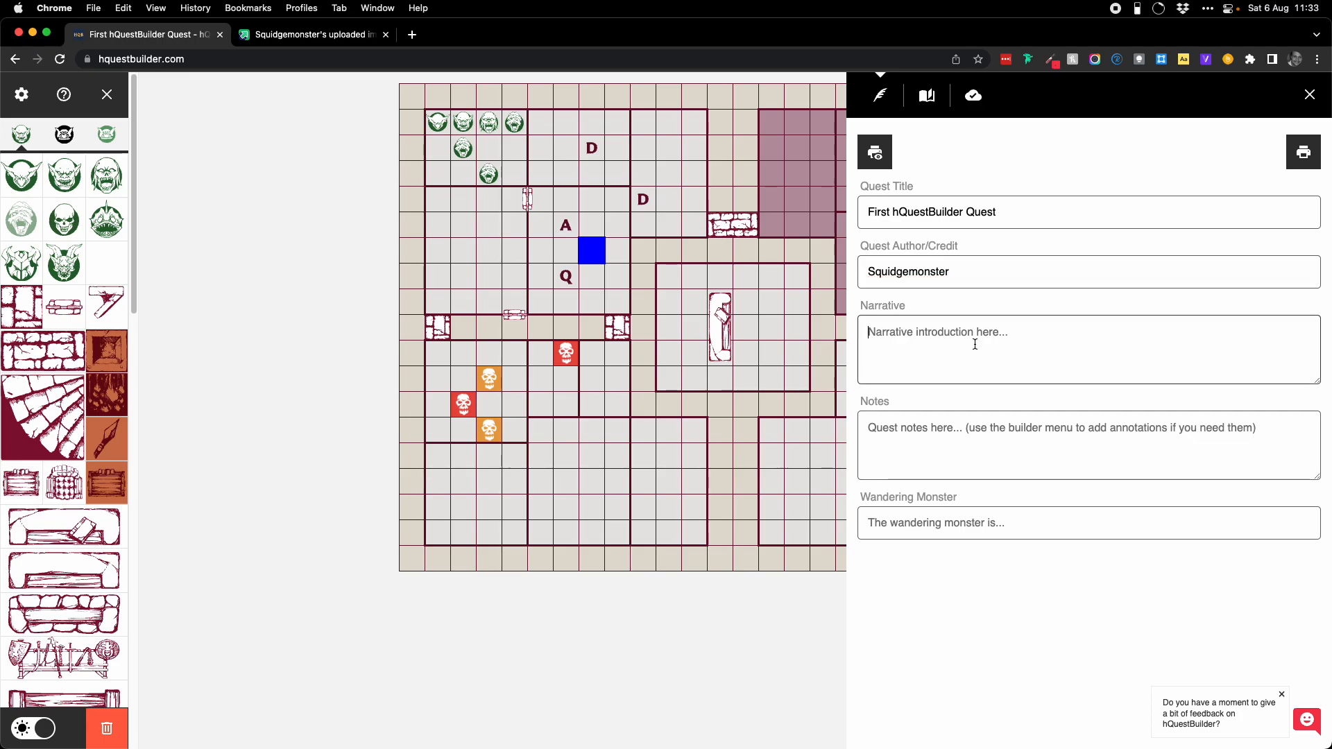
type("sfsfdssdf")
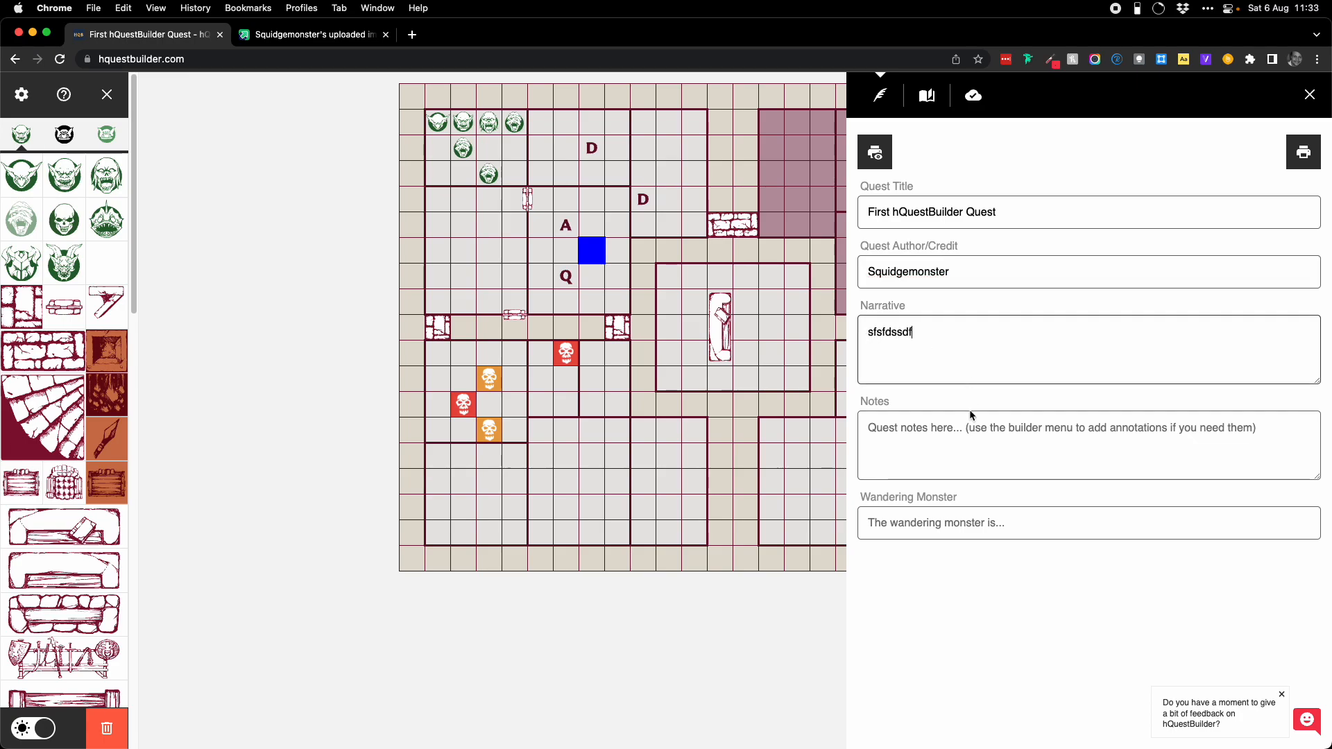
left_click(1019, 437)
type("sfsdfsdf")
left_click(1017, 524)
type("Orc")
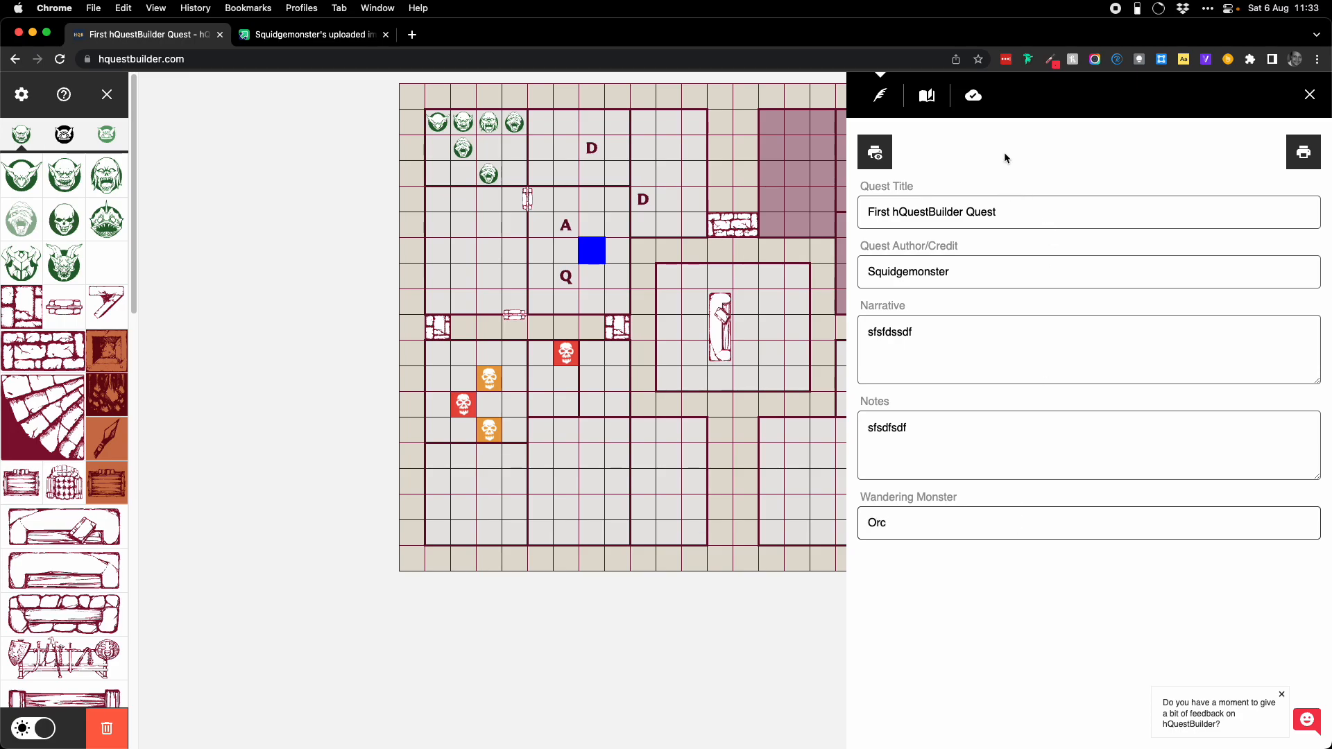
Step: Preview the quest's print layout down to its footer and return to the builder
left_click(887, 158)
scroll(918, 203, "down", 1)
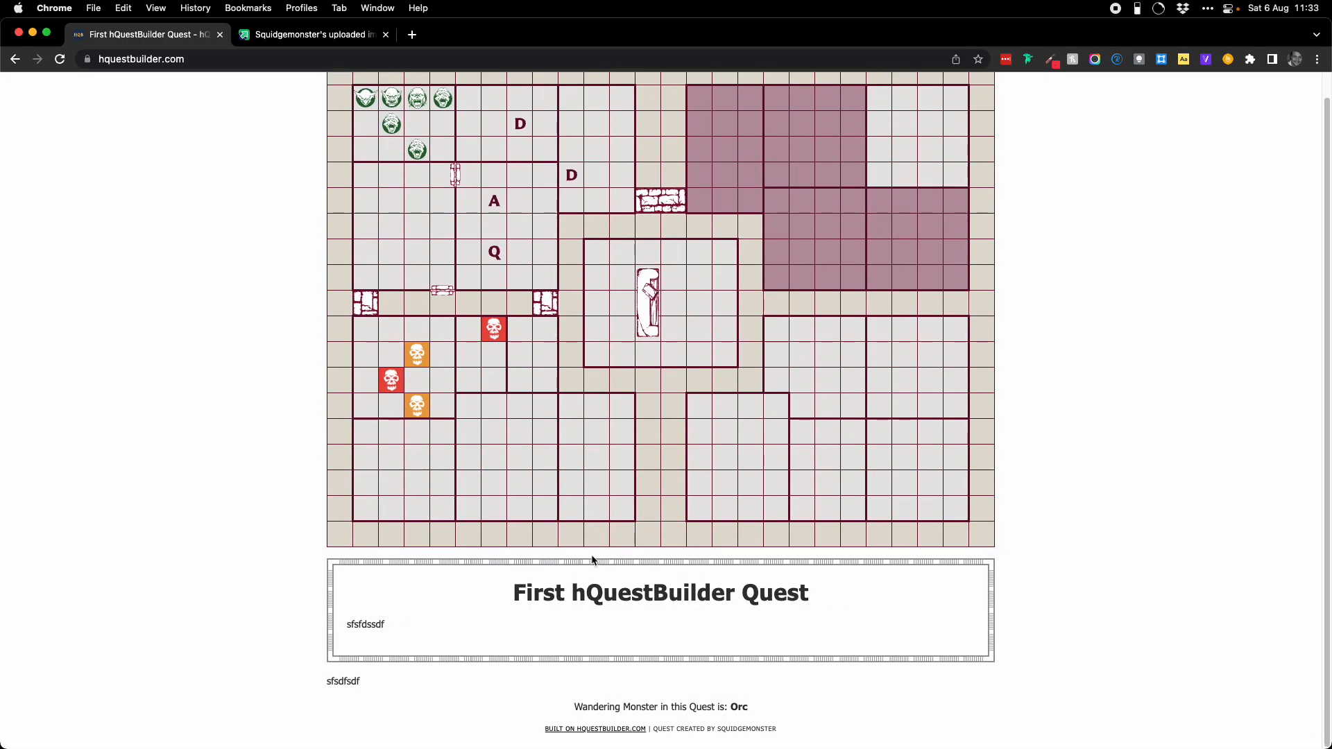
scroll(813, 437, "up", 1)
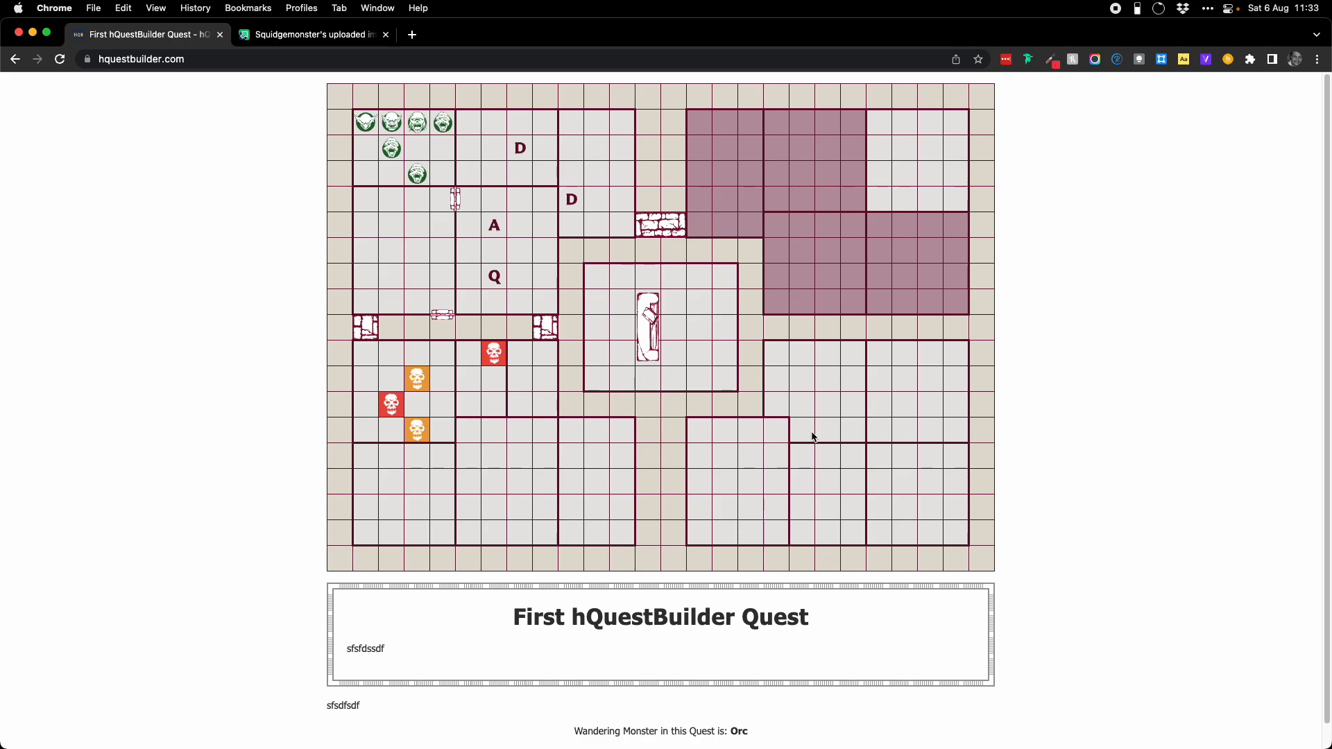
left_click(827, 369)
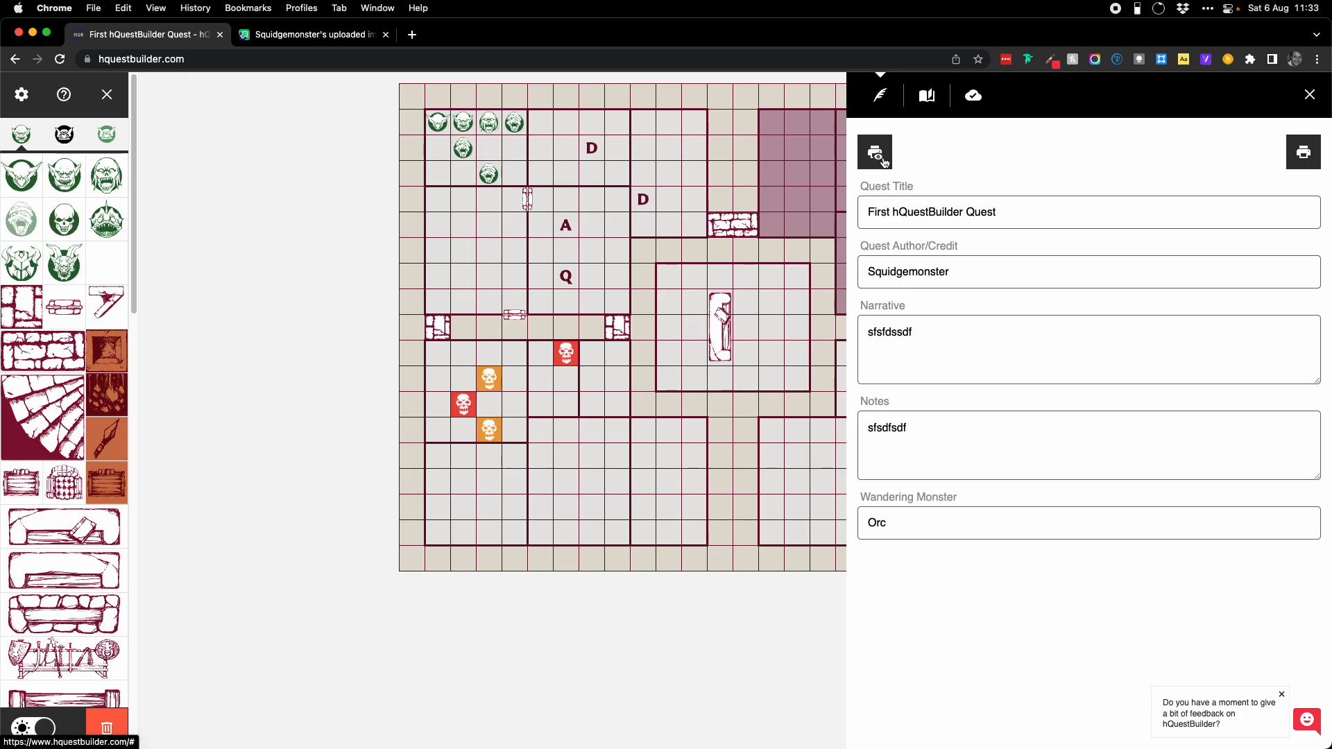
Step: Open printing for the quest and review the additional settings for the EPSON WF-3520 Series printer, including scale
left_click(1300, 160)
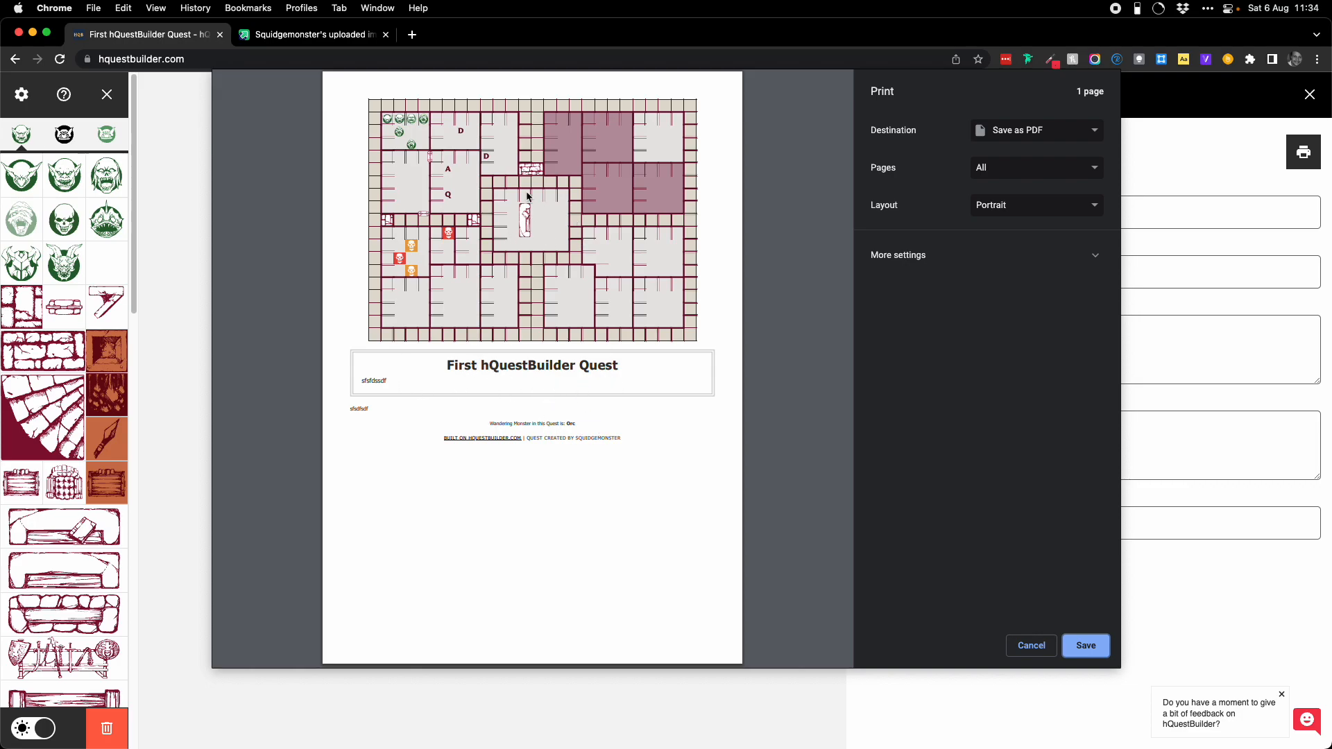
left_click(1034, 132)
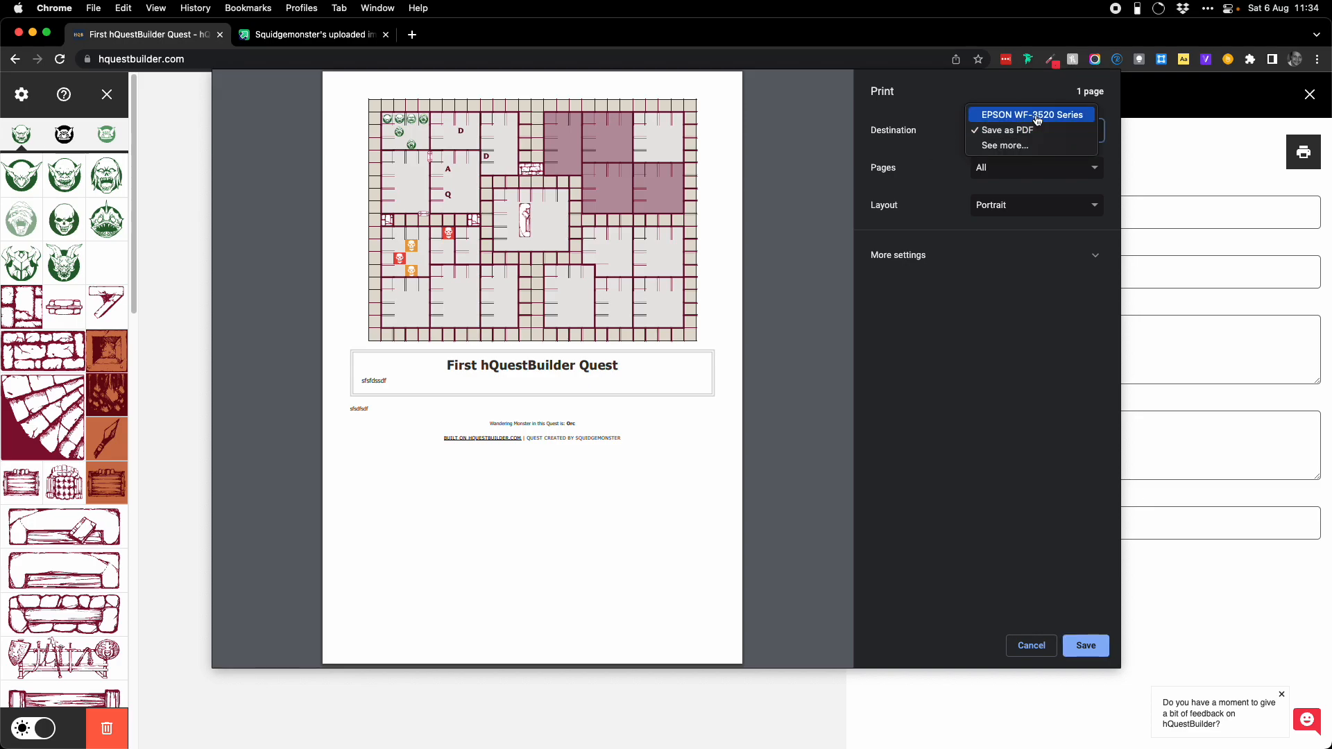
left_click(1038, 116)
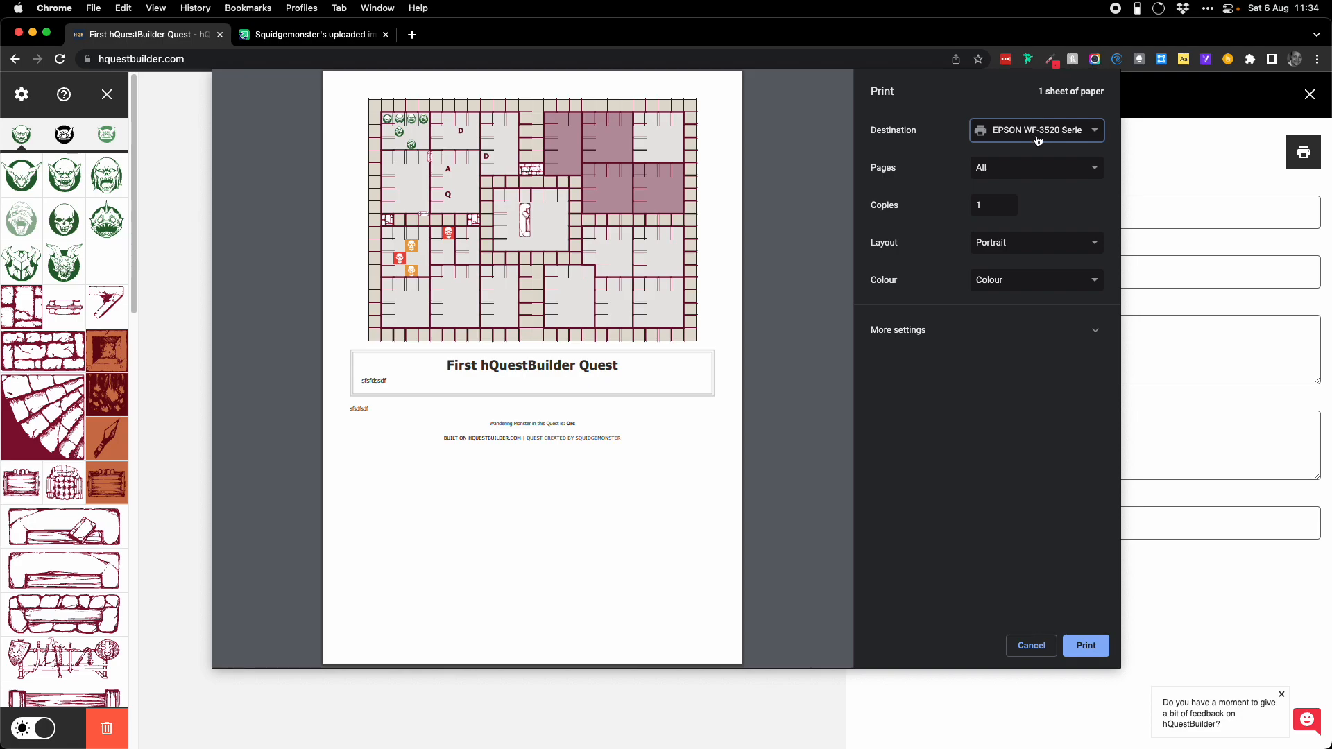
left_click(1003, 330)
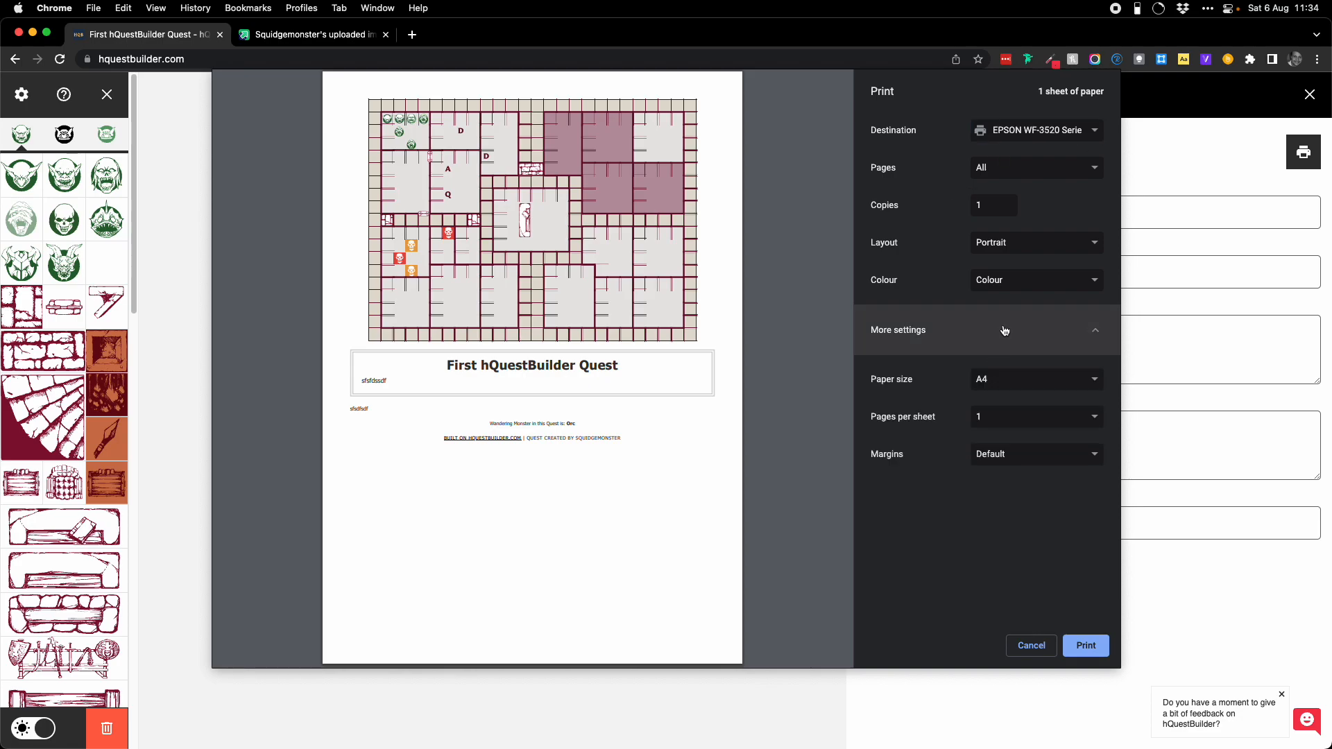
scroll(1030, 429, "down", 3)
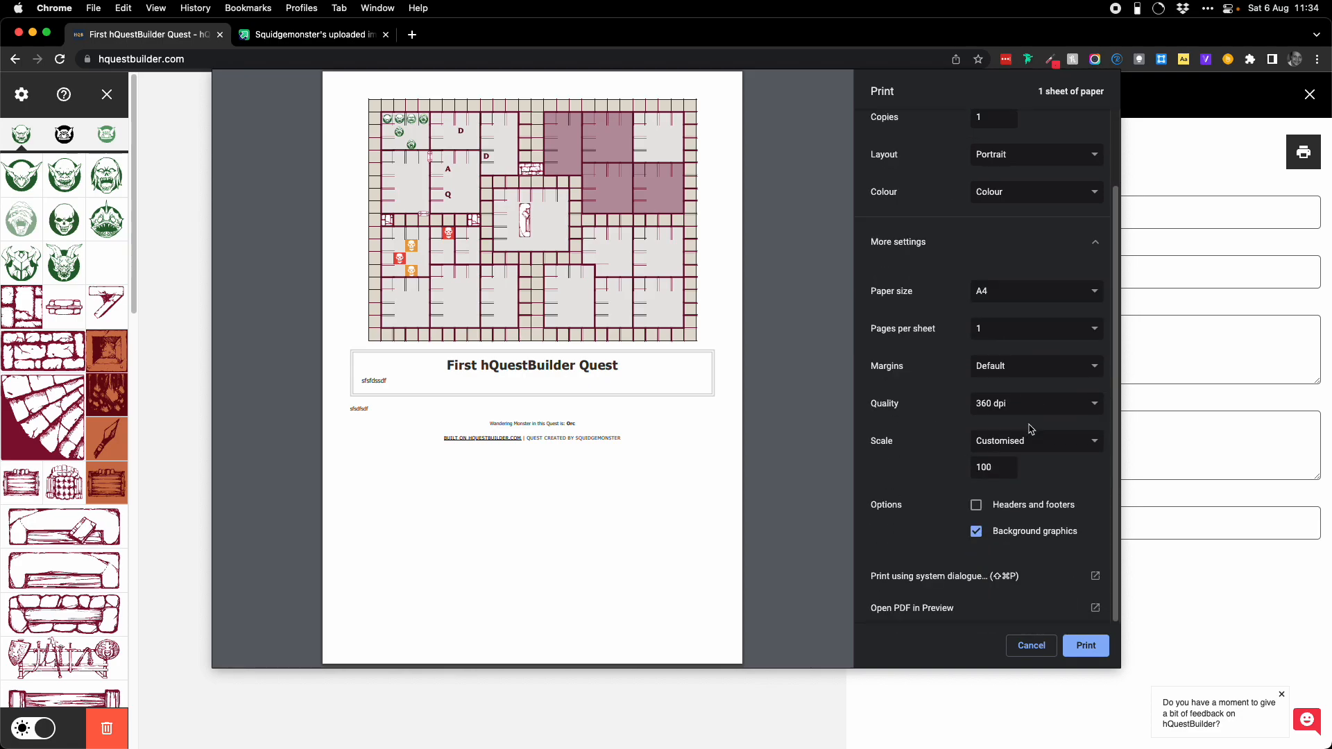
left_click(1042, 446)
left_click(909, 460)
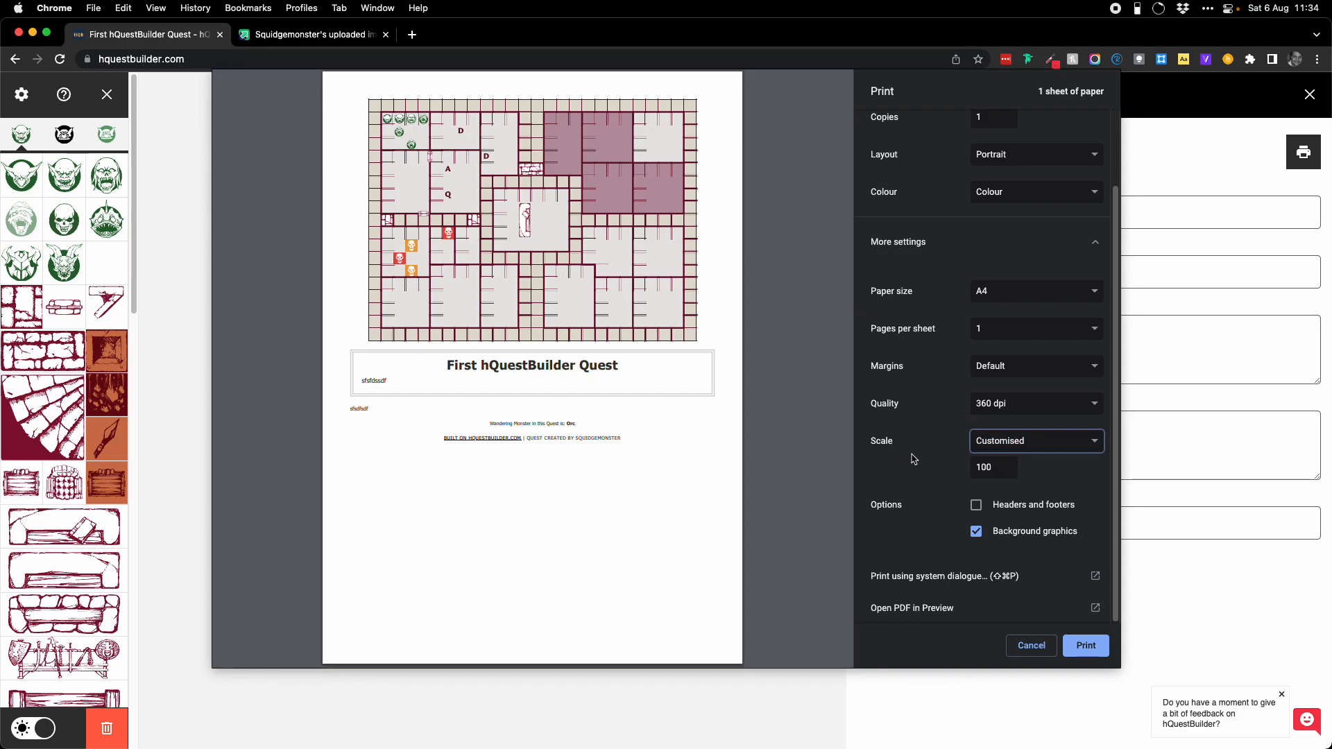
scroll(969, 444, "up", 3)
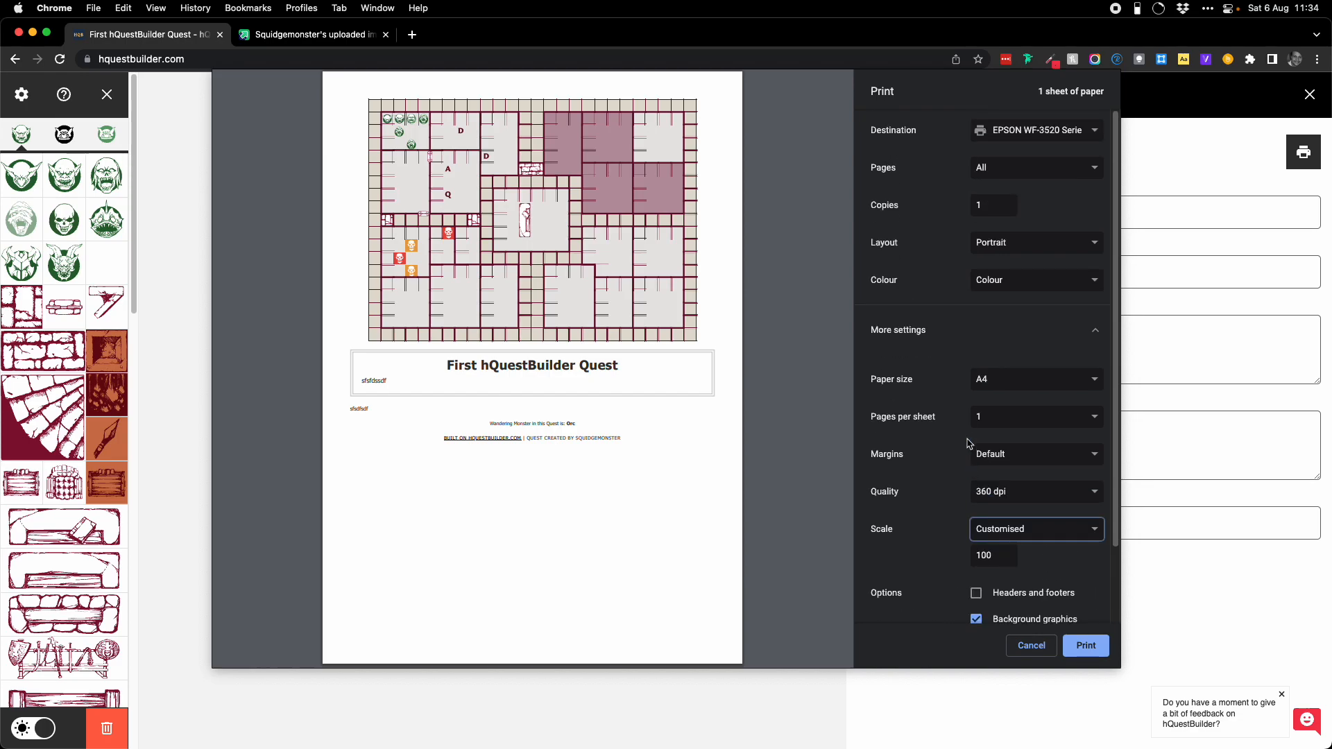
left_click(1099, 337)
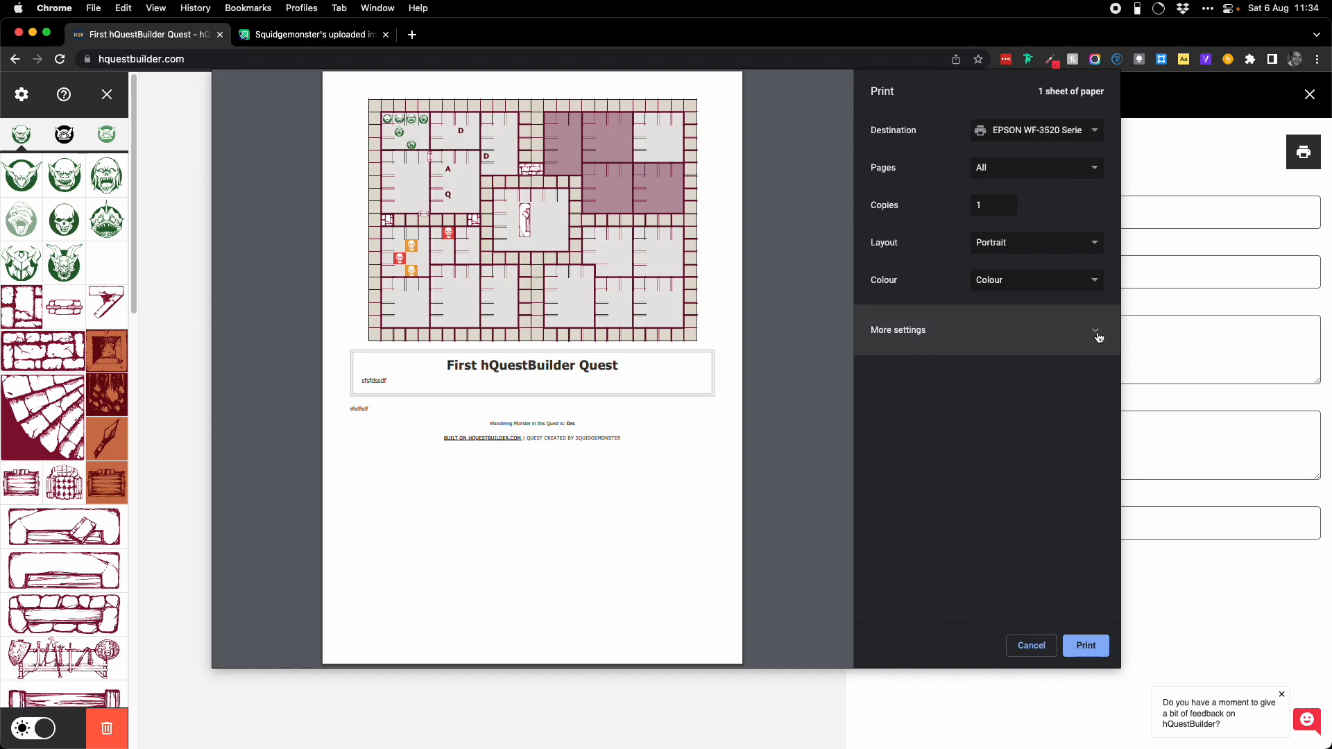
Step: Return the print destination to Save as PDF and cancel printing
left_click(1044, 134)
left_click(1044, 144)
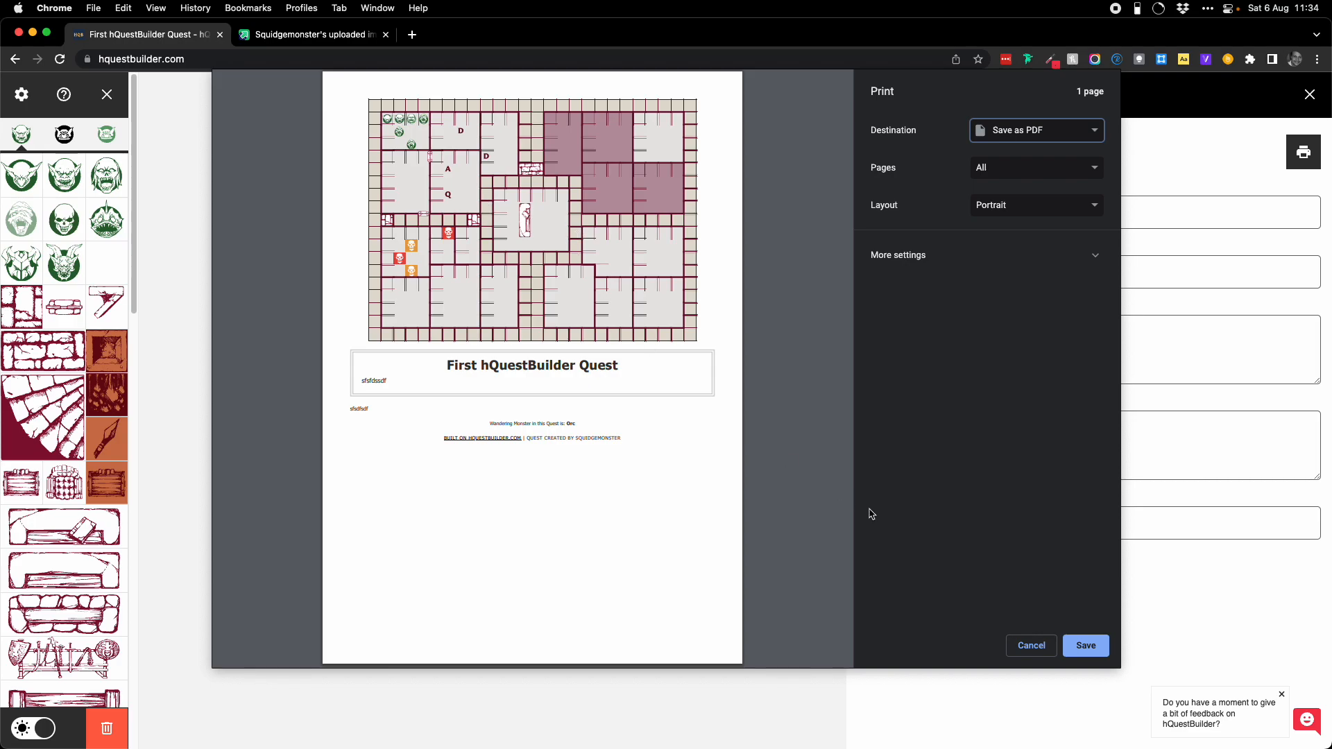
left_click(1032, 646)
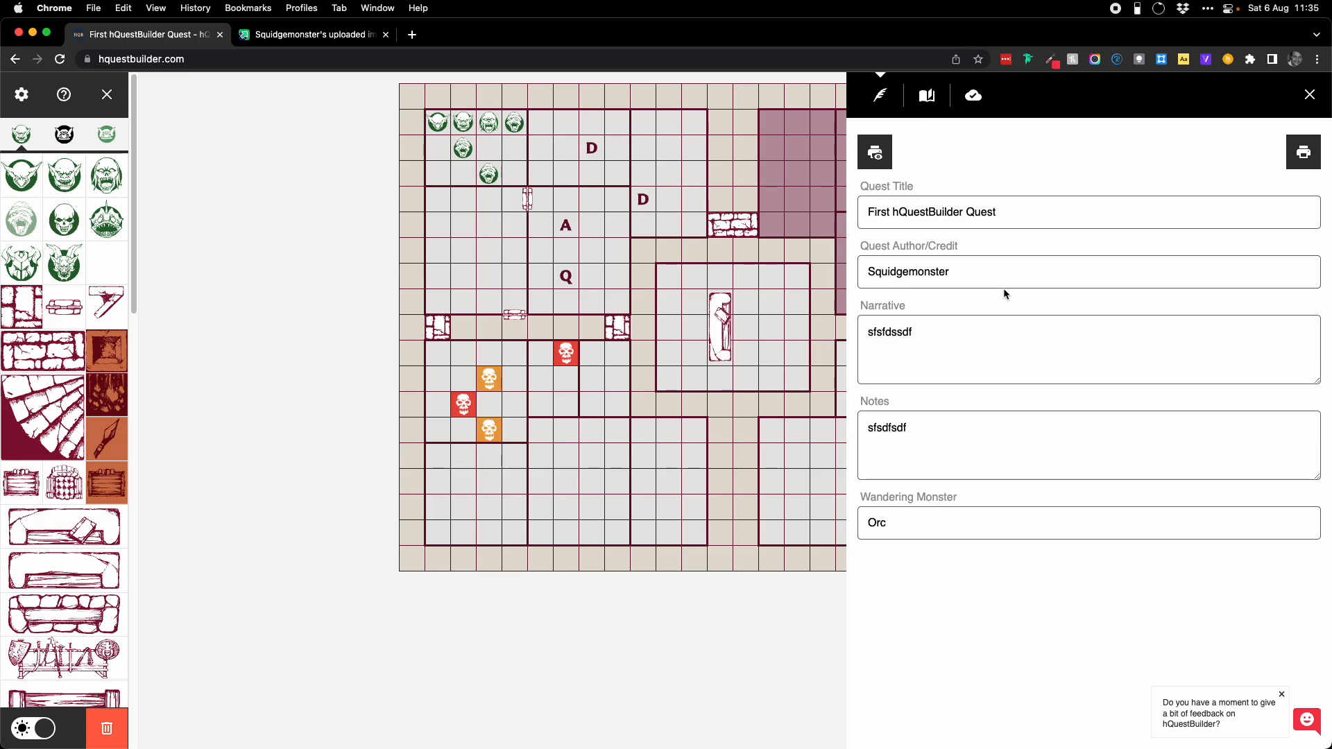
Step: Preview the quest's print layout, take a full-page capture with the Awesome Screenshot extension, and look over the captured image
left_click(879, 152)
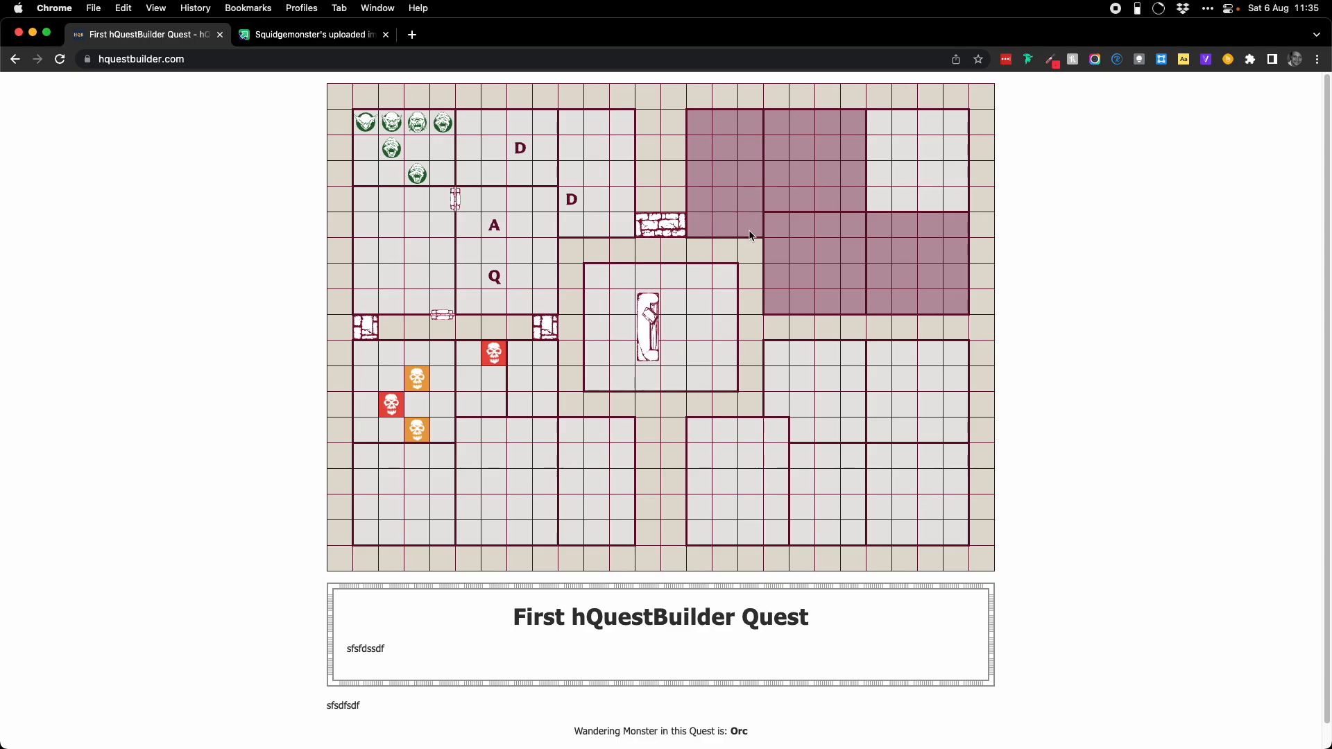
left_click(1094, 59)
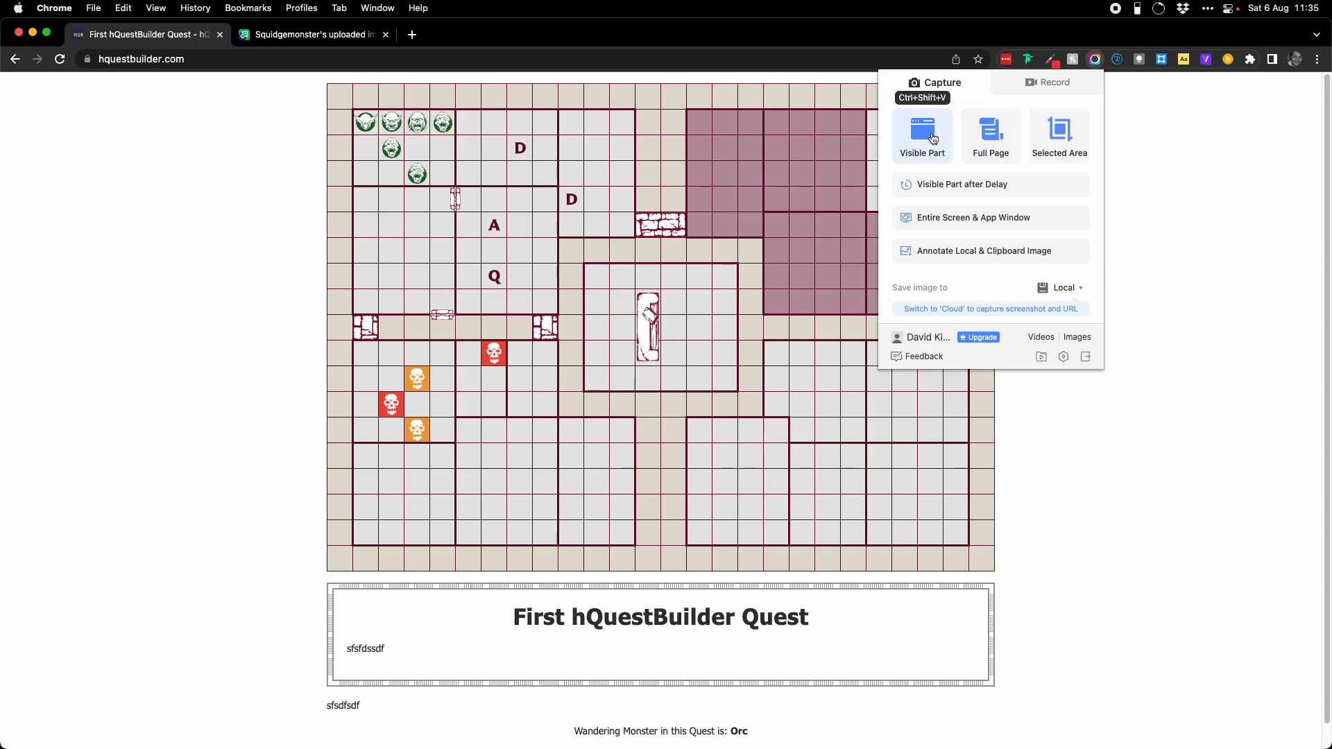
left_click(991, 133)
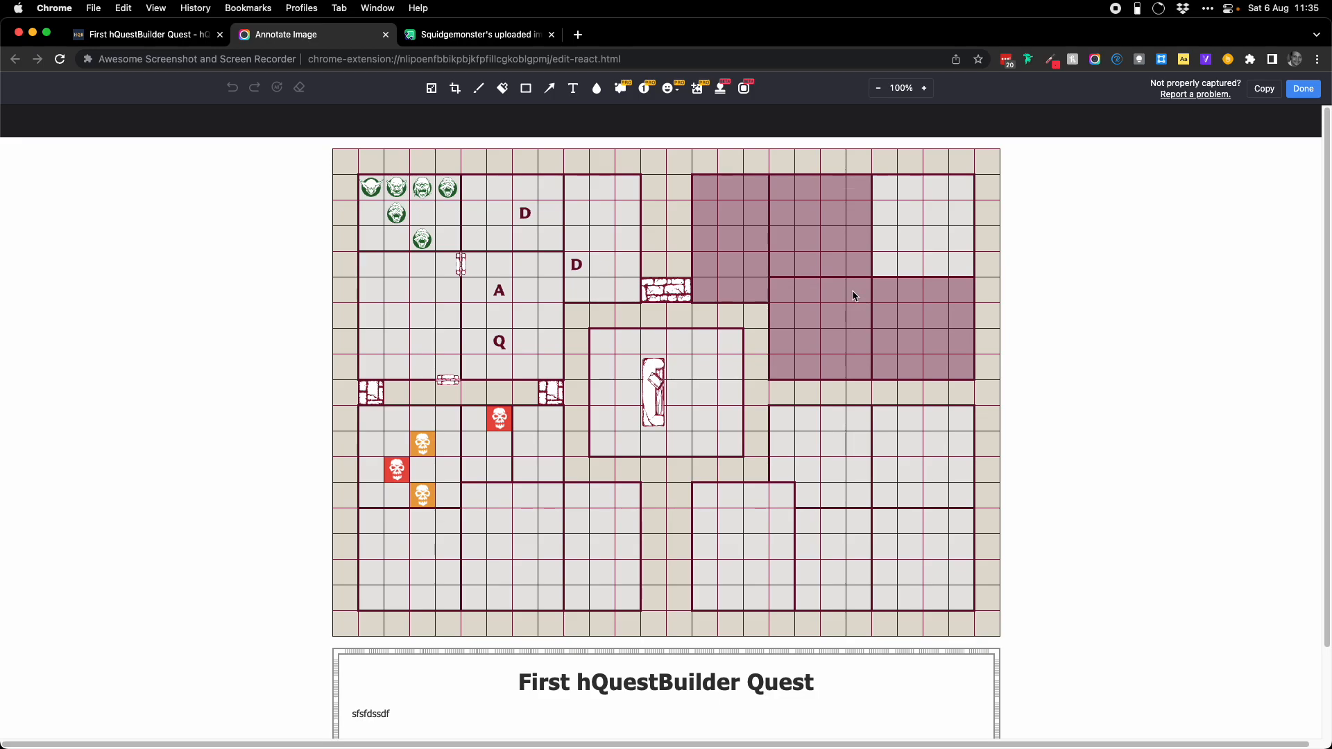
scroll(853, 296, "down", 3)
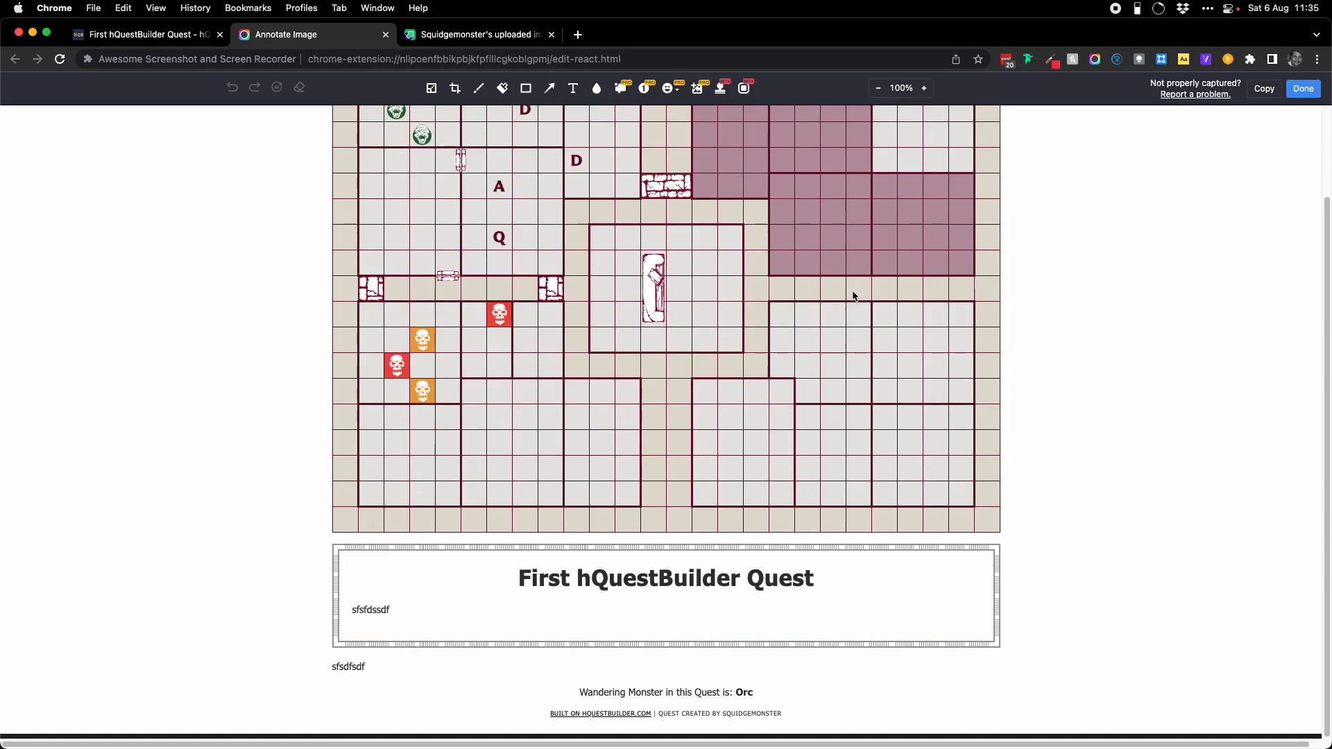
scroll(854, 296, "up", 3)
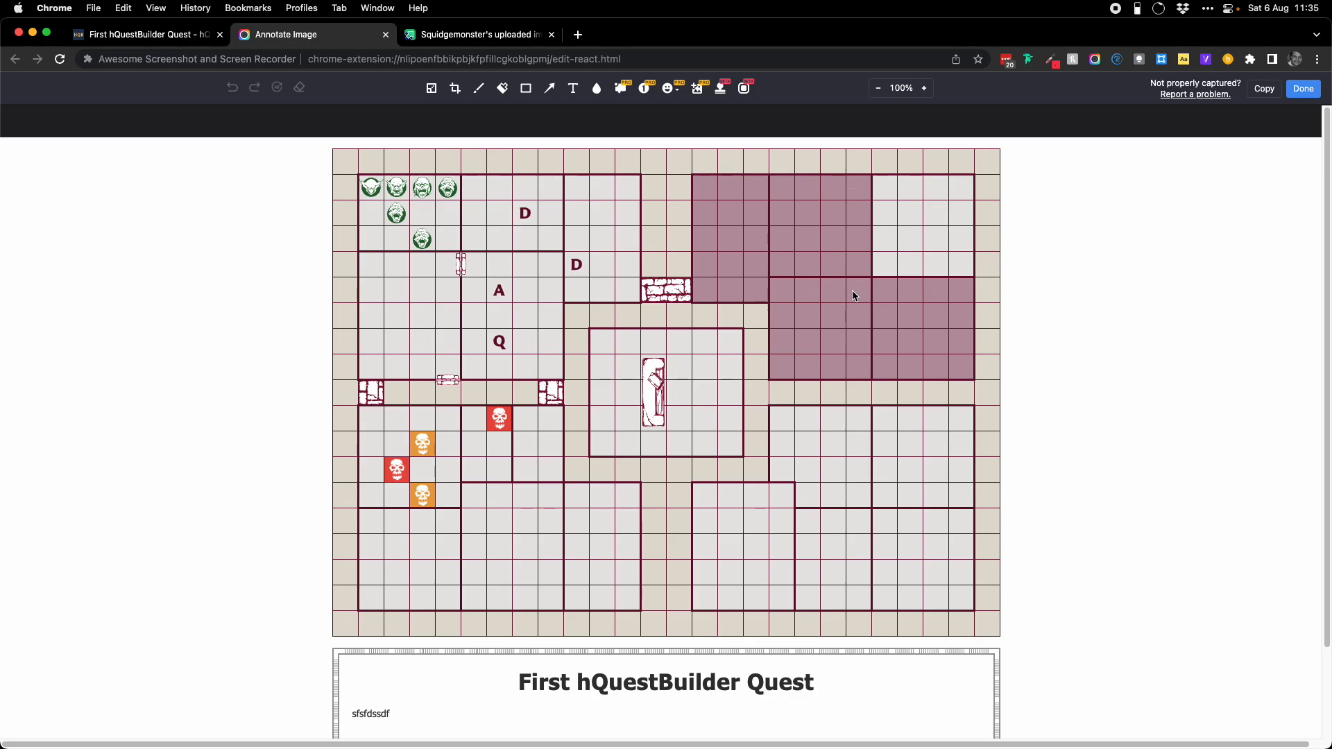
Step: Try cropping the capture to the map's upper-left part, discard the capture, and return to the builder from the print preview
left_click(457, 89)
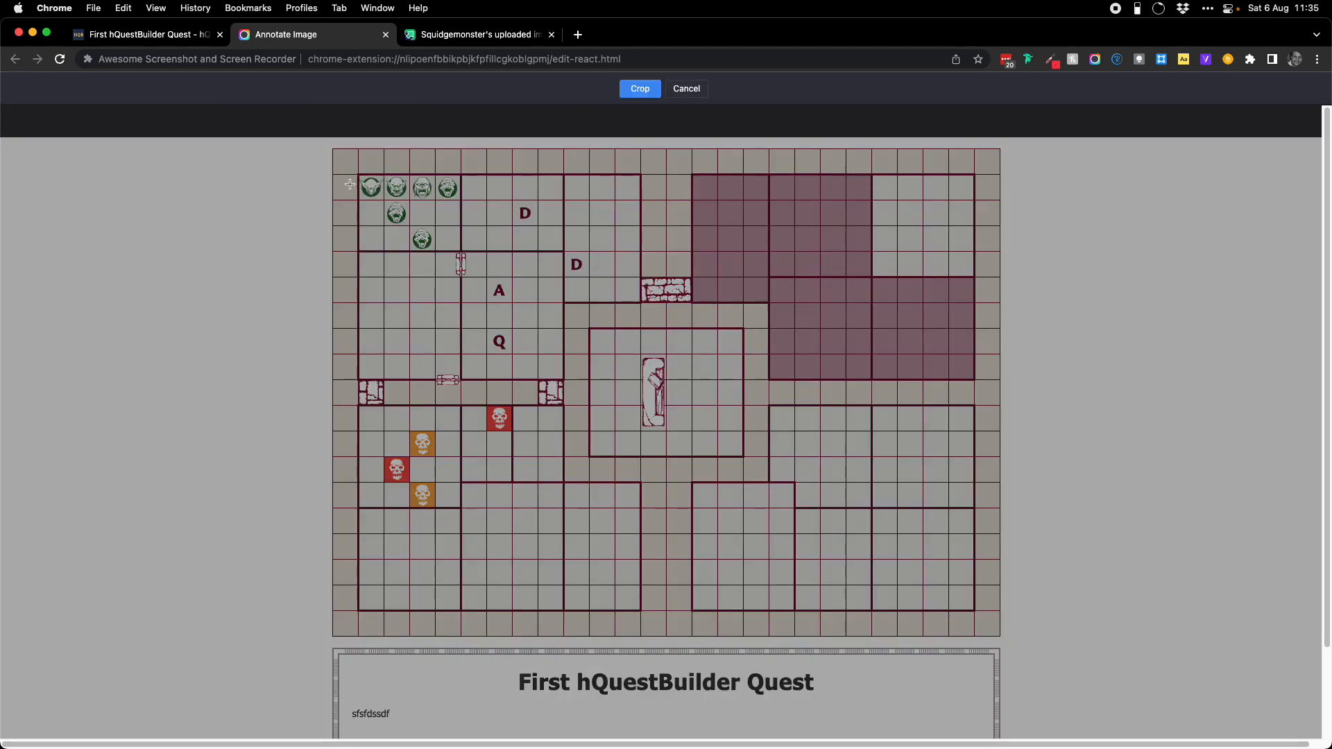
left_click_drag(326, 150, 739, 403)
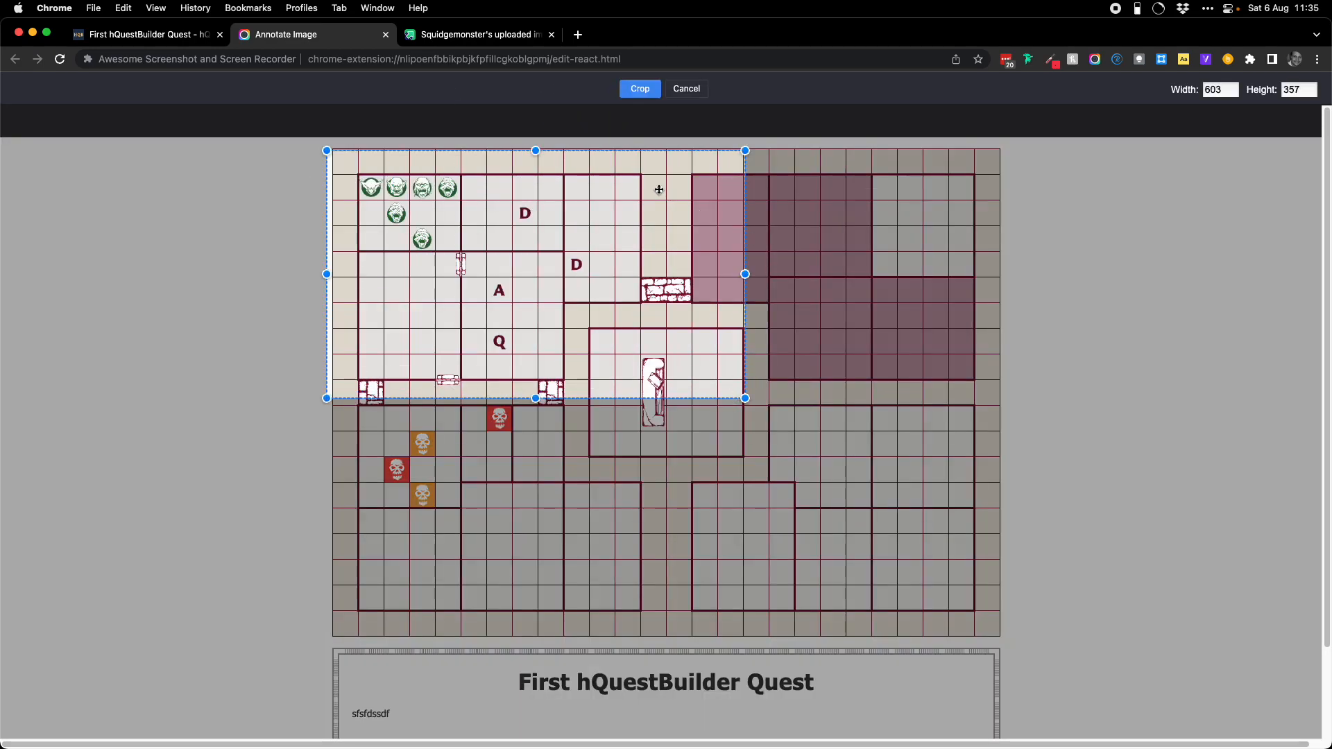
left_click(686, 89)
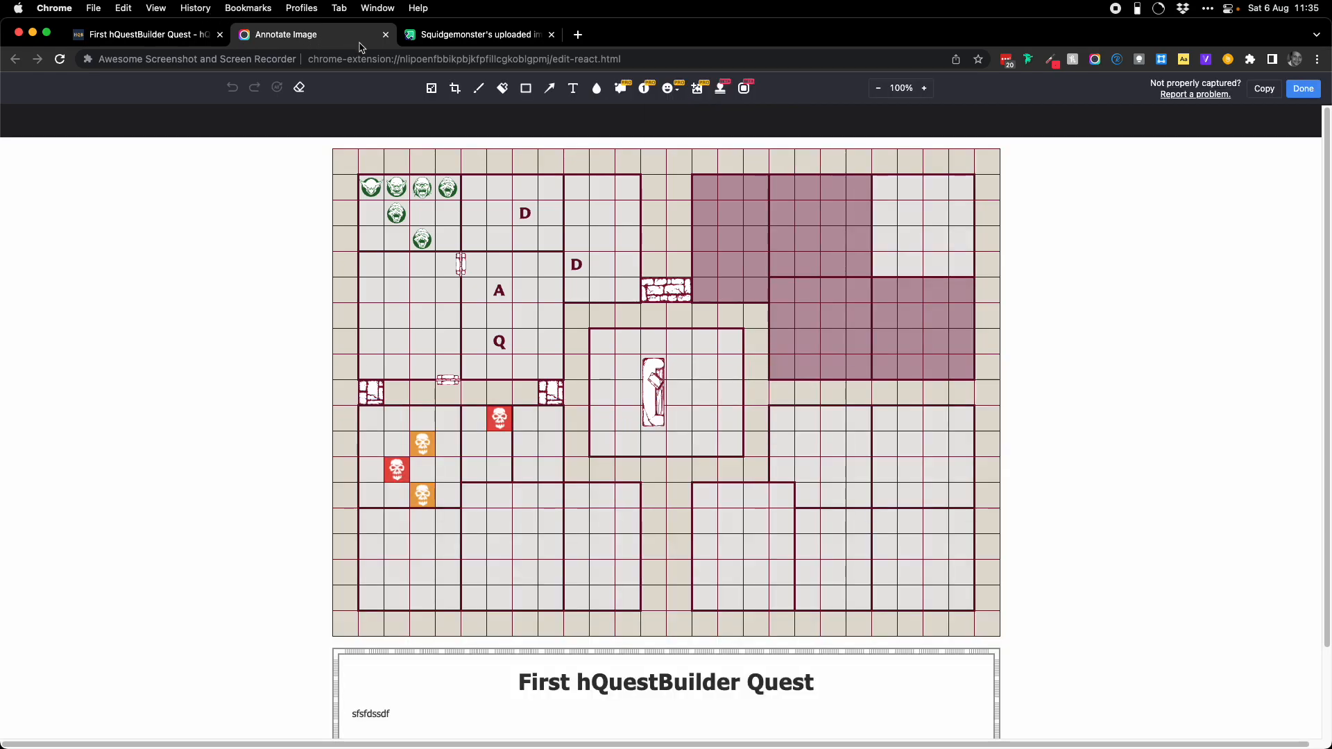
left_click(385, 35)
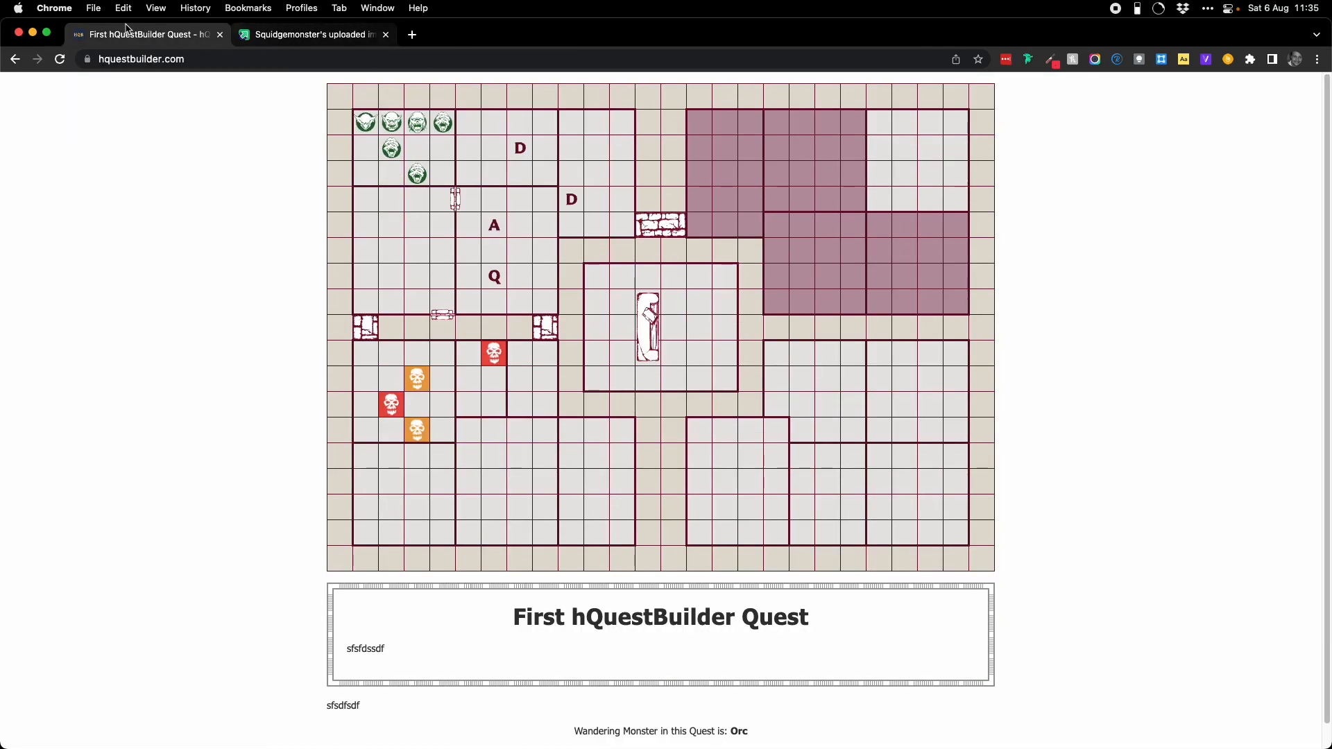
left_click(634, 247)
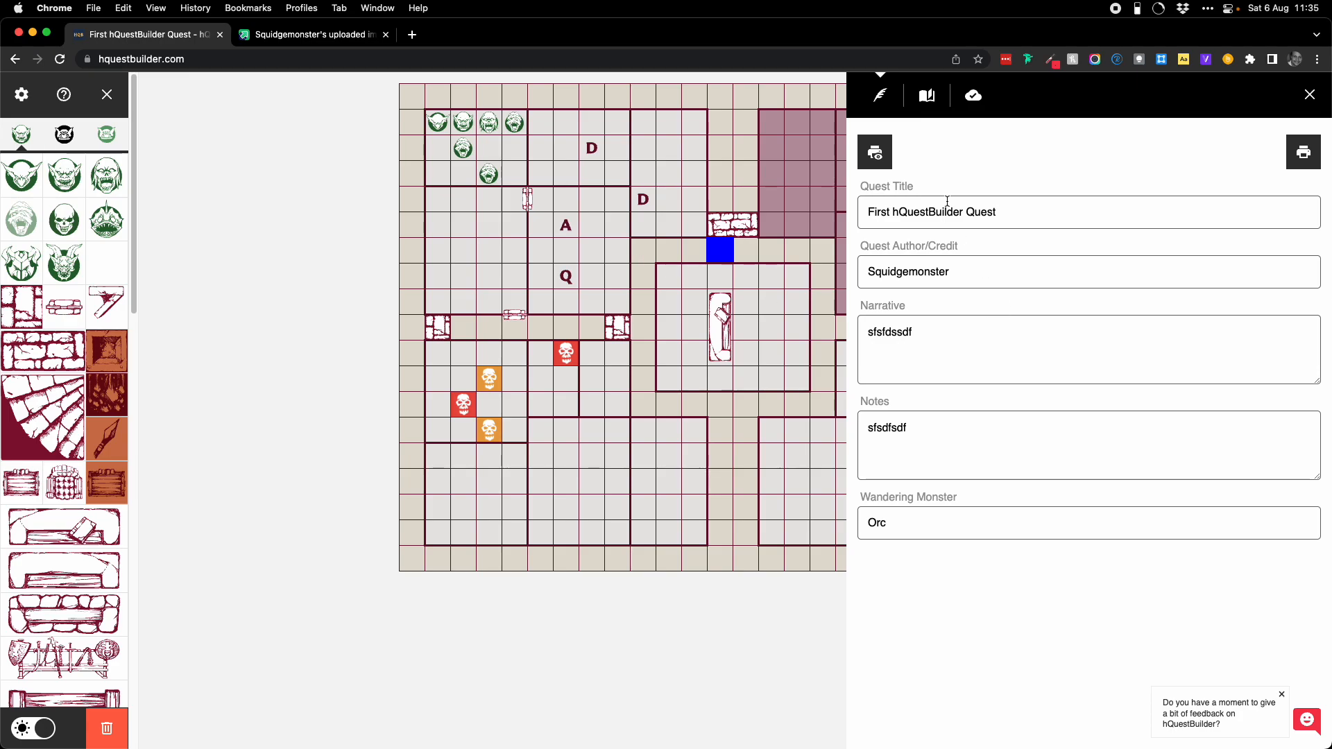
Step: Create a new quest in the quest list and switch between it and First hQuestBuilder Quest, ending on the new one
left_click(928, 98)
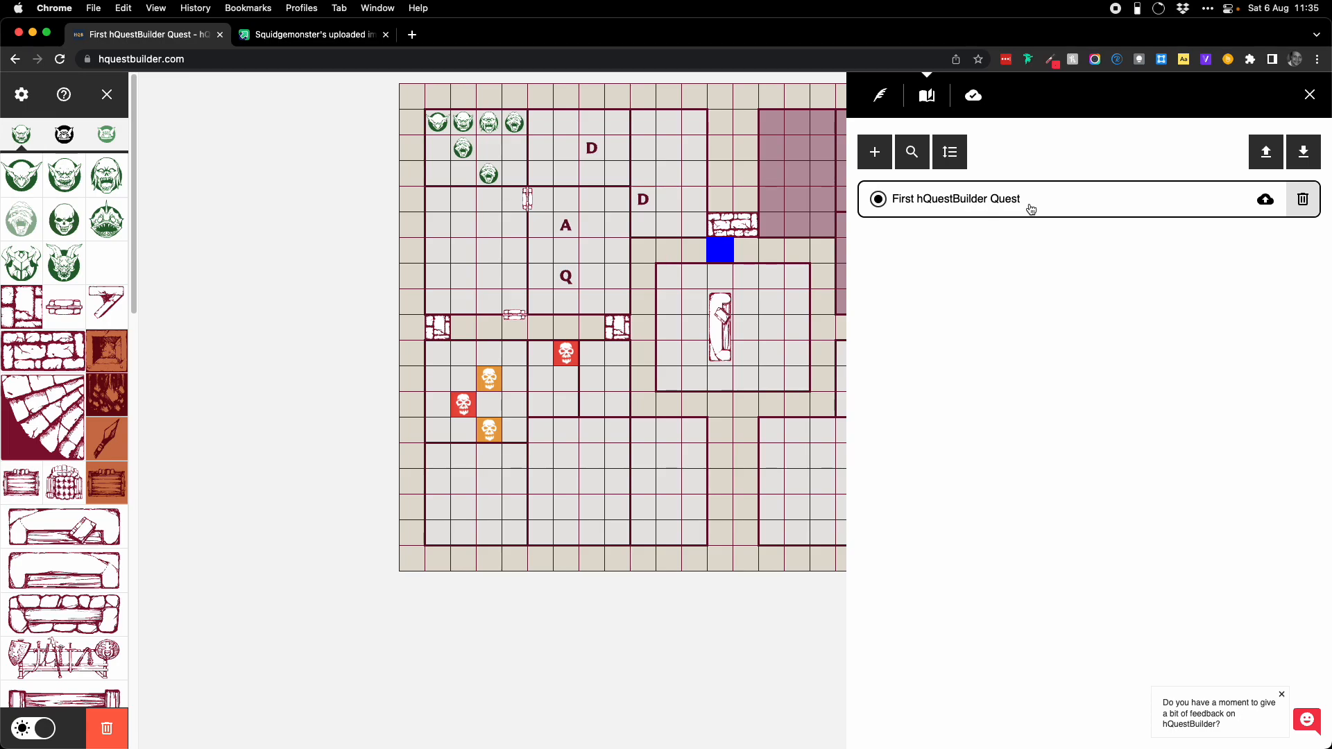
left_click(875, 152)
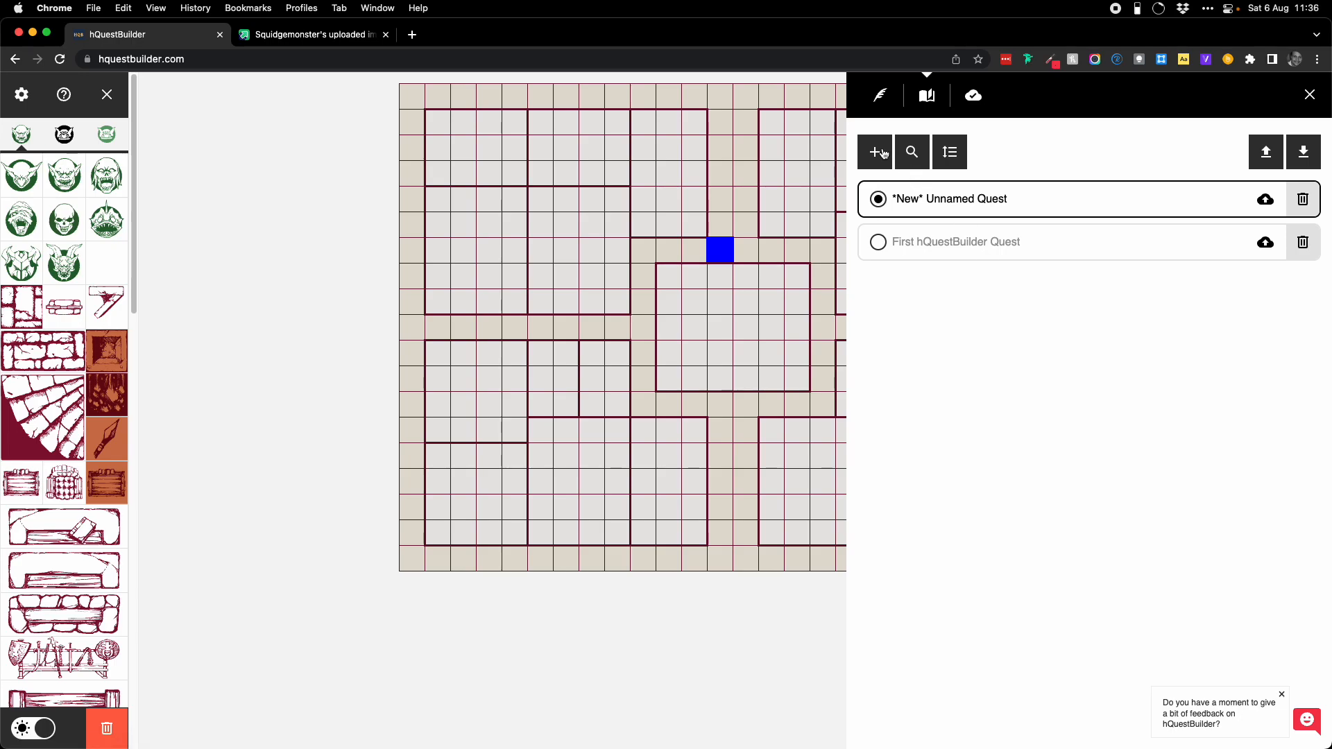
left_click(944, 244)
left_click(941, 213)
left_click(964, 243)
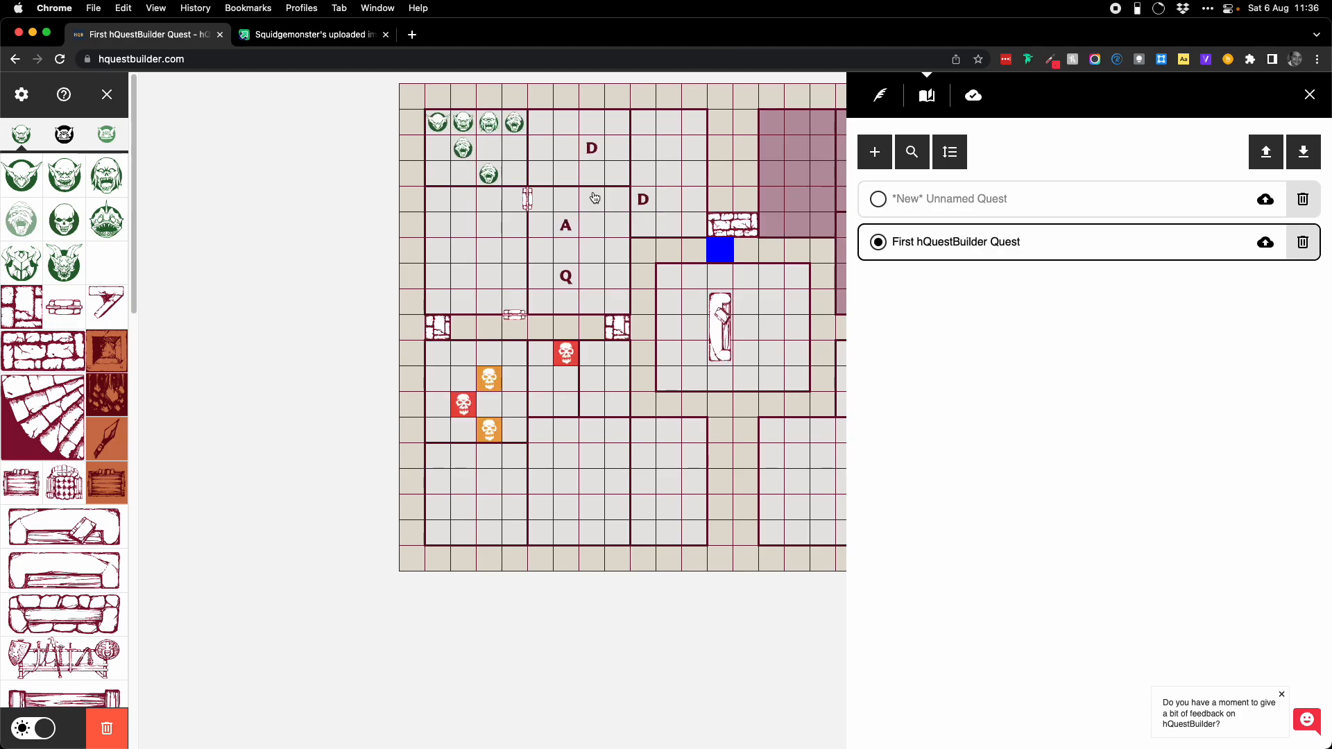
left_click(927, 205)
left_click(938, 240)
left_click(933, 212)
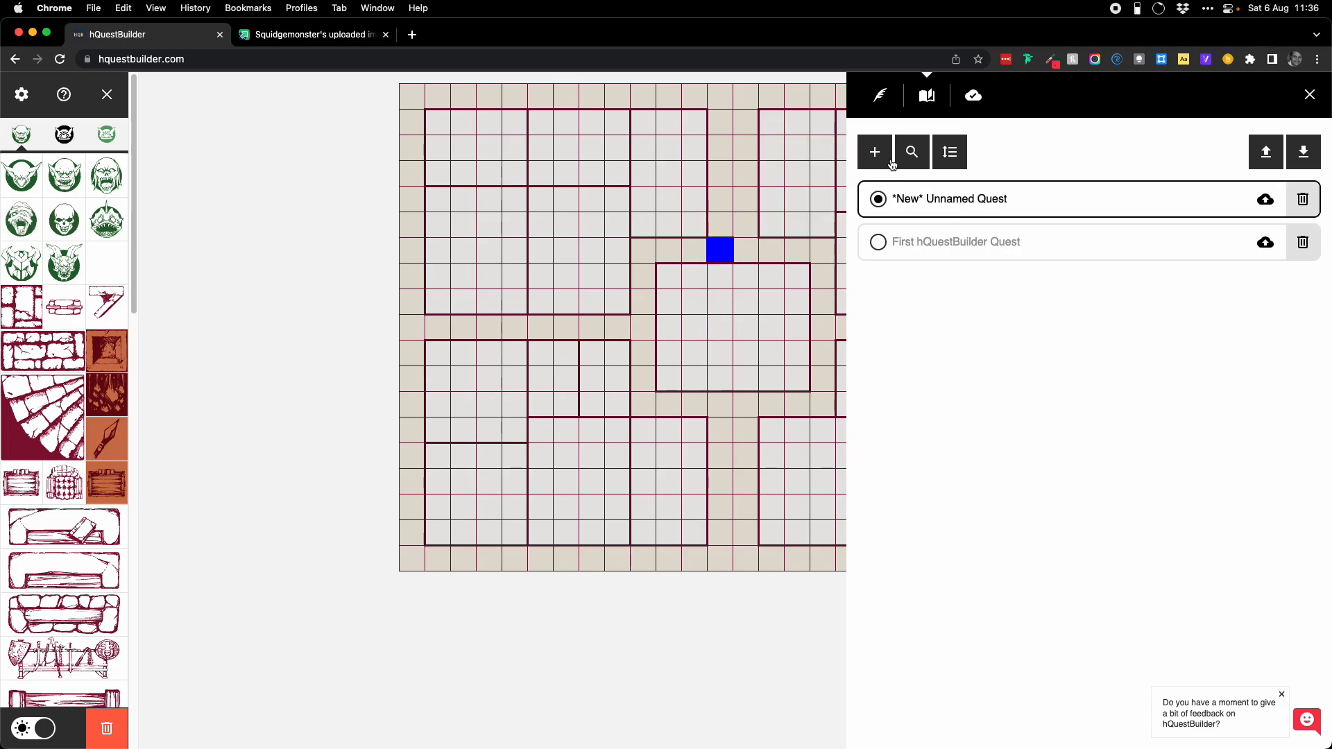
Step: Title the new quest "fdfdgdg" and return to the quest list
left_click(878, 100)
left_click(934, 212)
type("fdfdgdg")
left_click(923, 99)
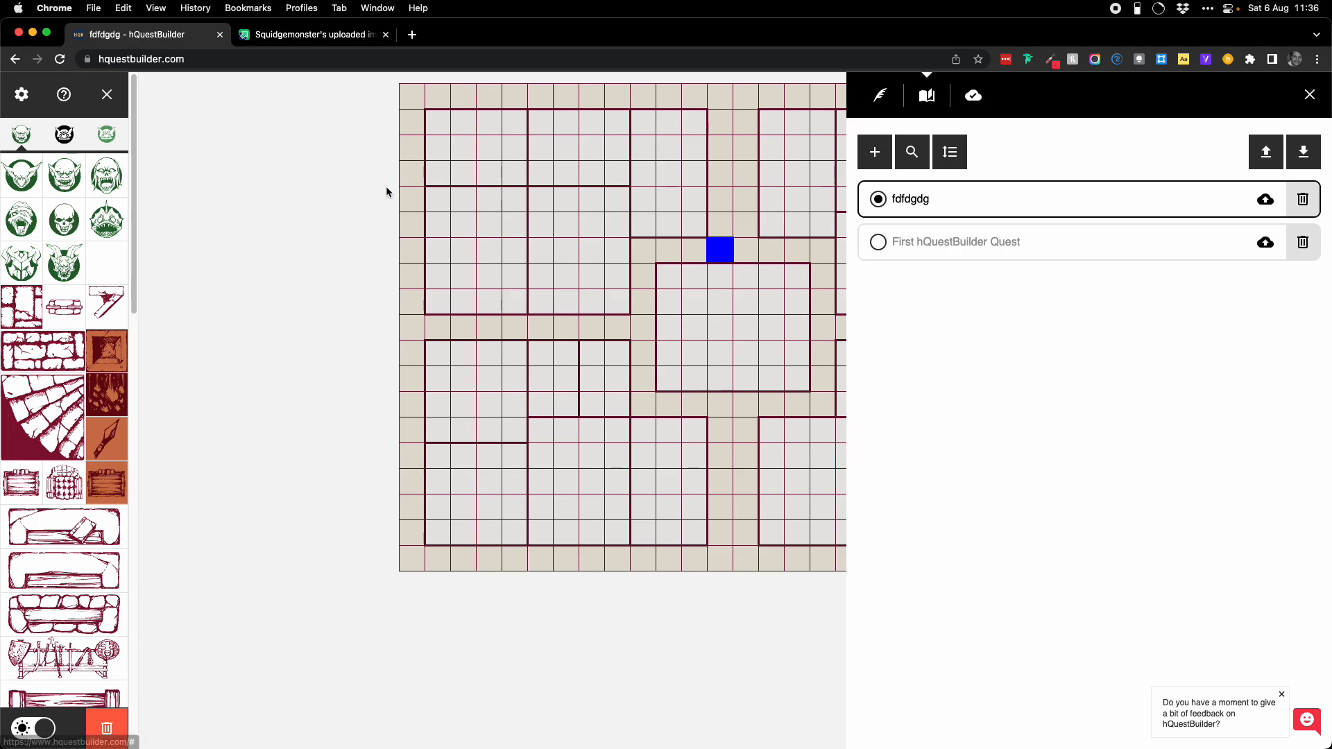
Step: Try the black-and-white icon style on the fdfdgdg quest and change it to the other green style
left_click(65, 136)
left_click(95, 144)
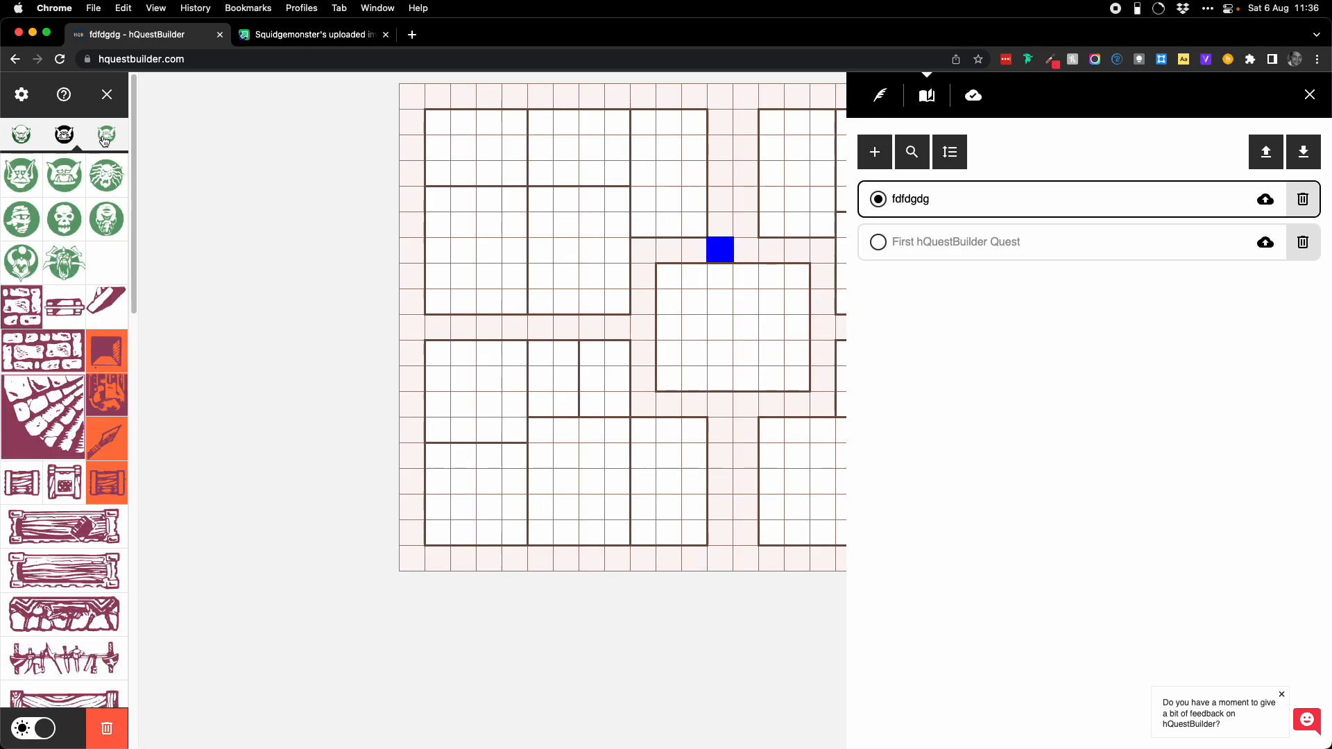
Step: Move the fdfdgdg quest below First hQuestBuilder Quest in the quest list, and switch between the two, ending on fdfdgdg
left_click(876, 236)
left_click(930, 210)
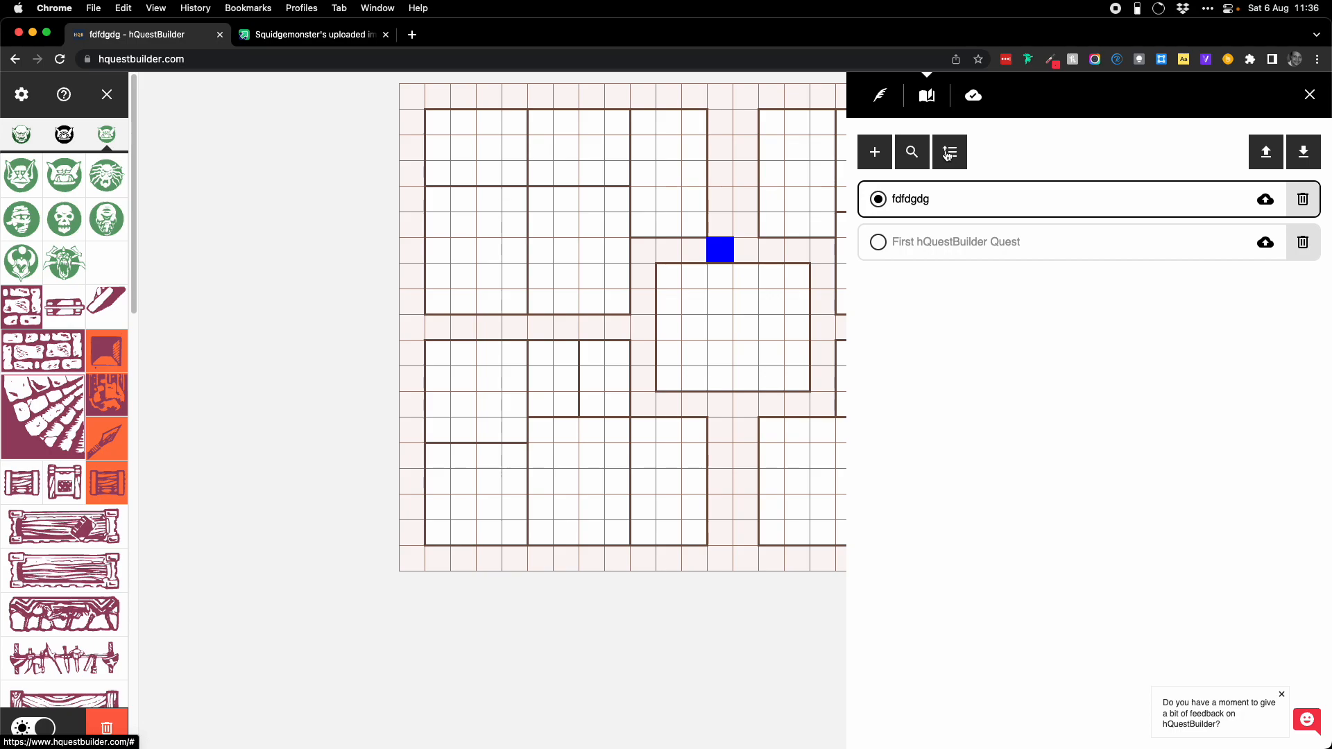
left_click(948, 152)
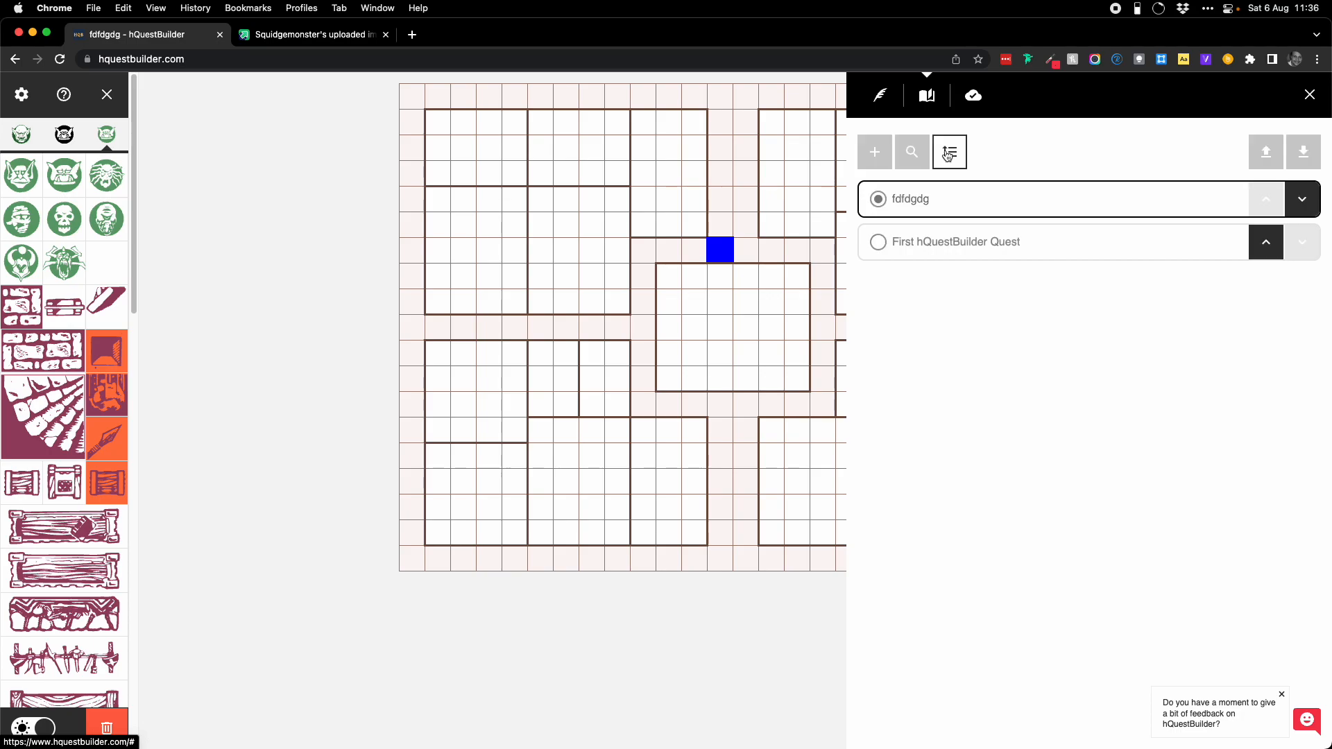
left_click(1301, 210)
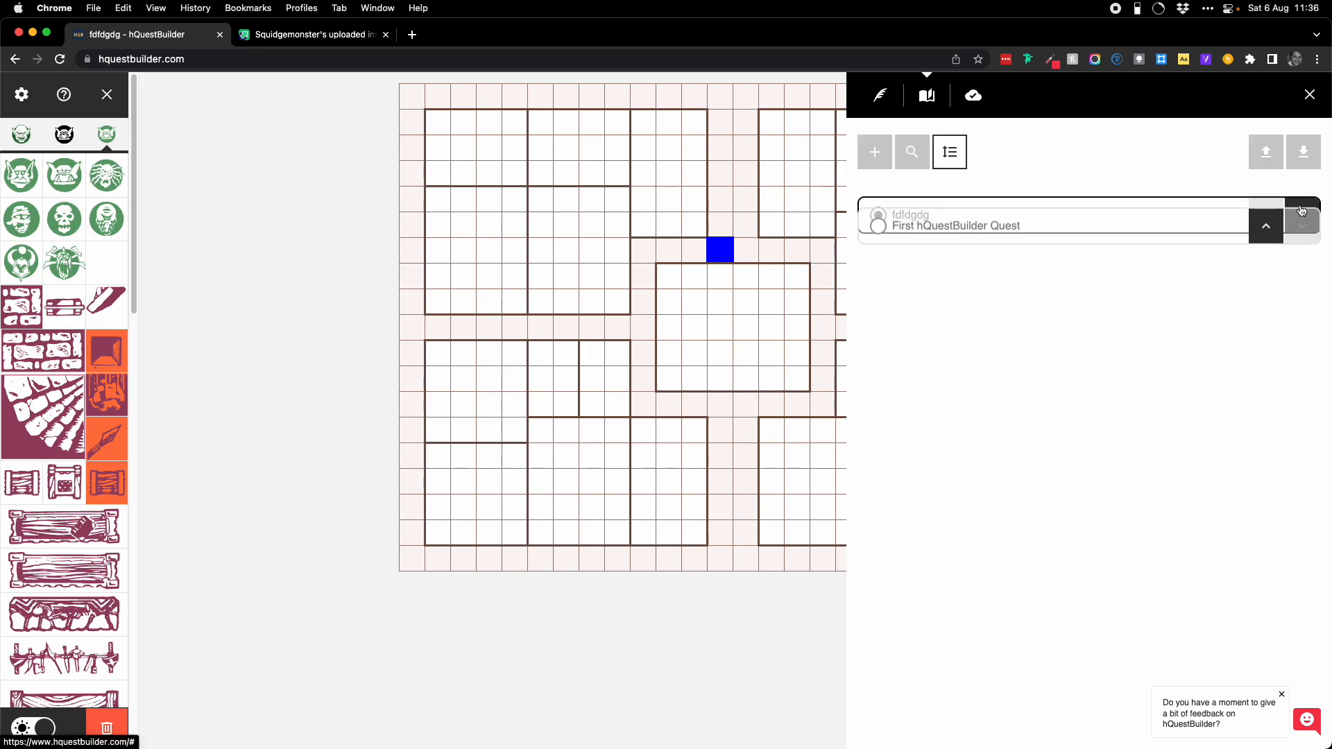
left_click(950, 152)
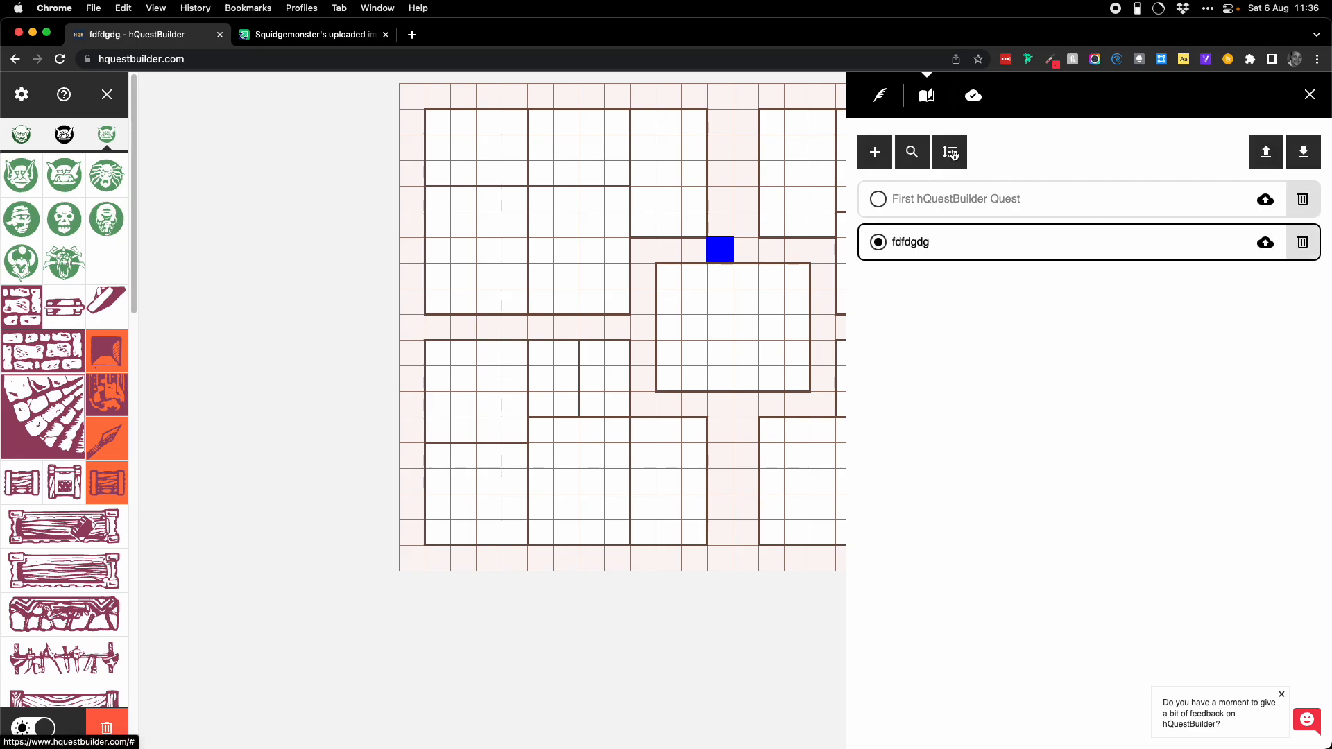
left_click(982, 201)
left_click(992, 241)
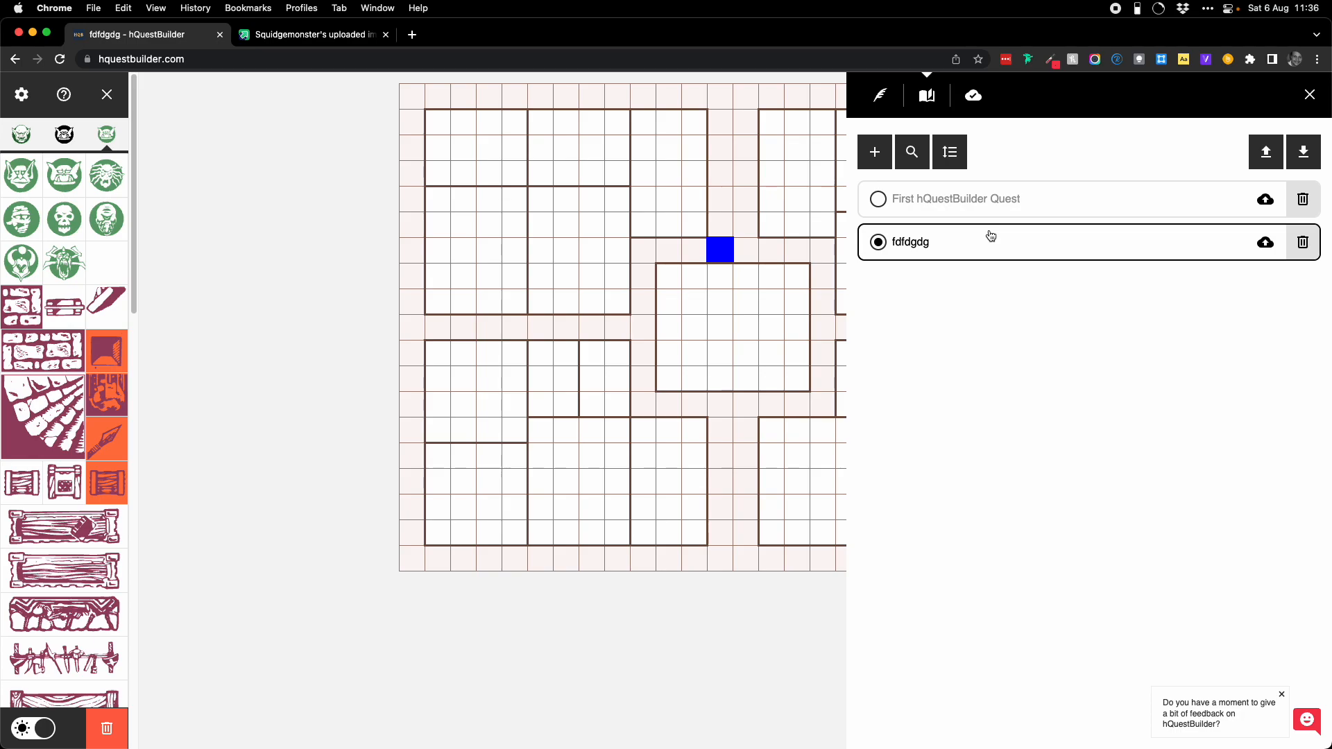
Step: Search the quest list for "fd", clear the term, and close the search
left_click(915, 152)
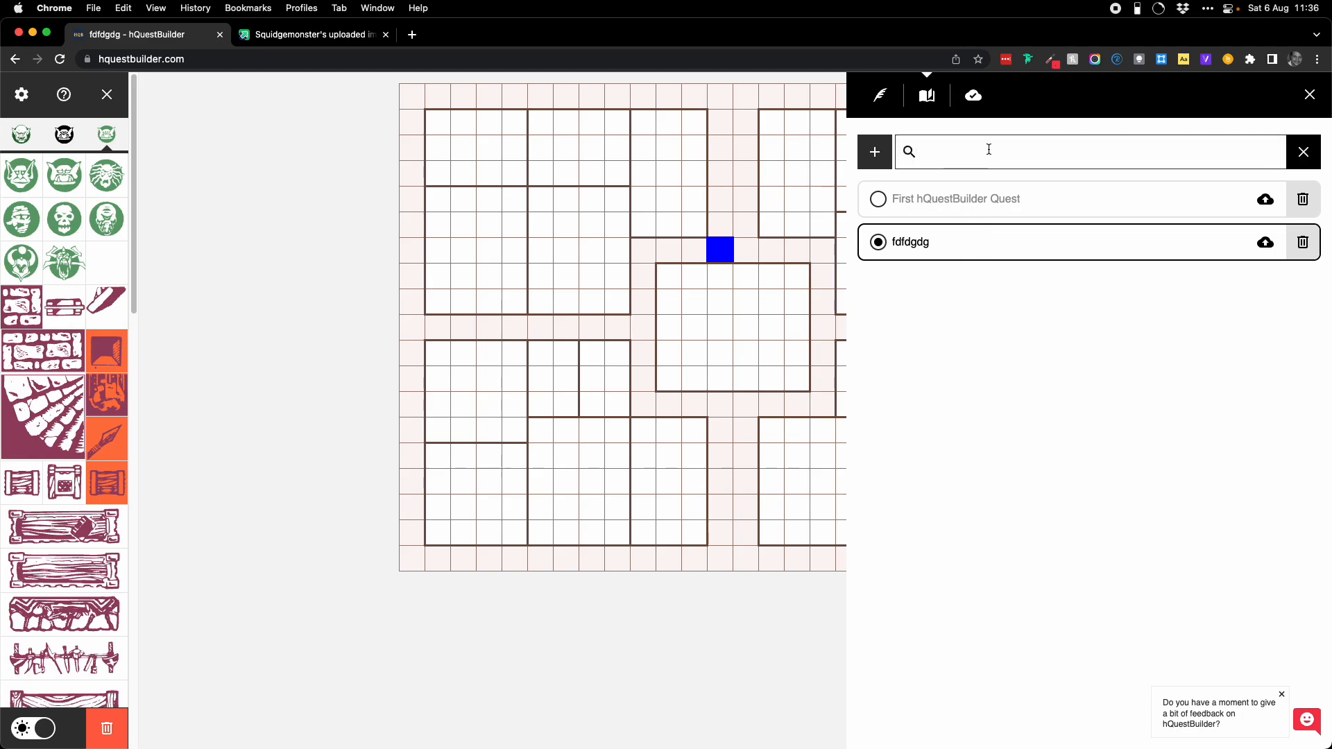
type("fd")
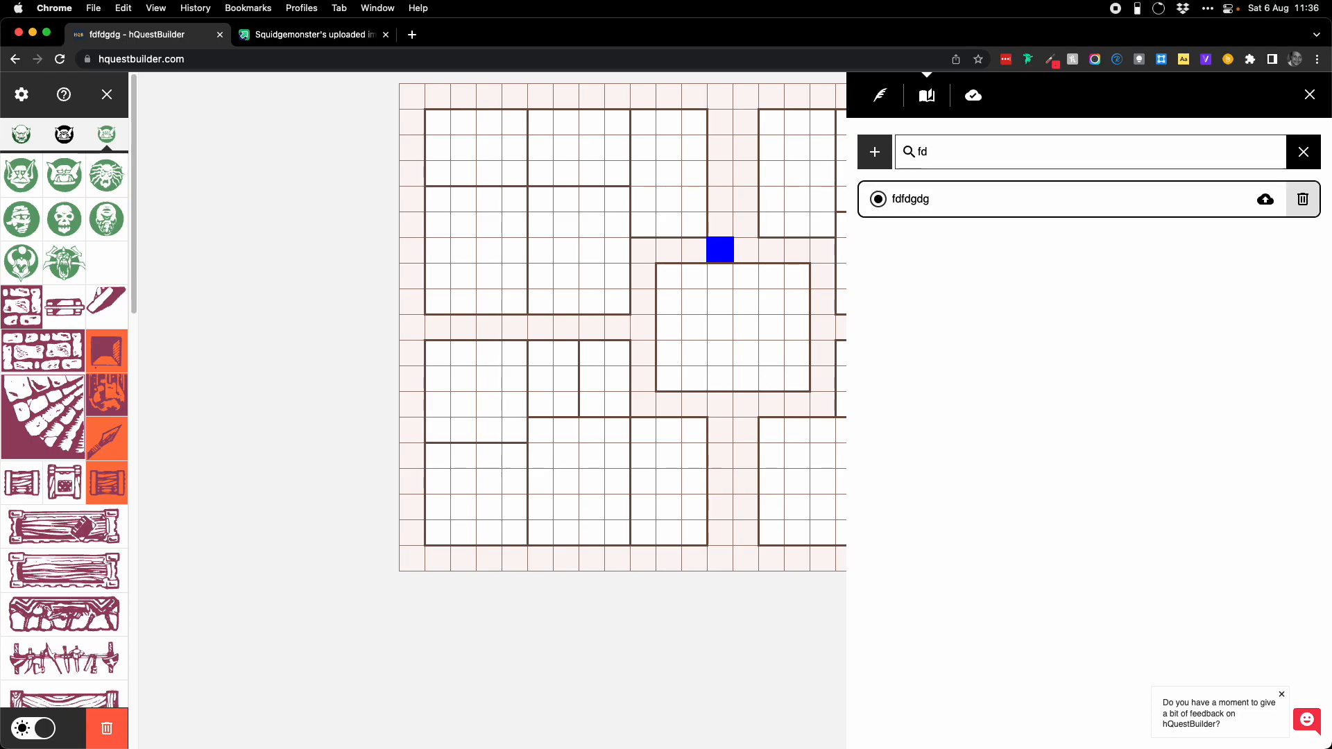
key("BackSpace")
key("BackSpace")
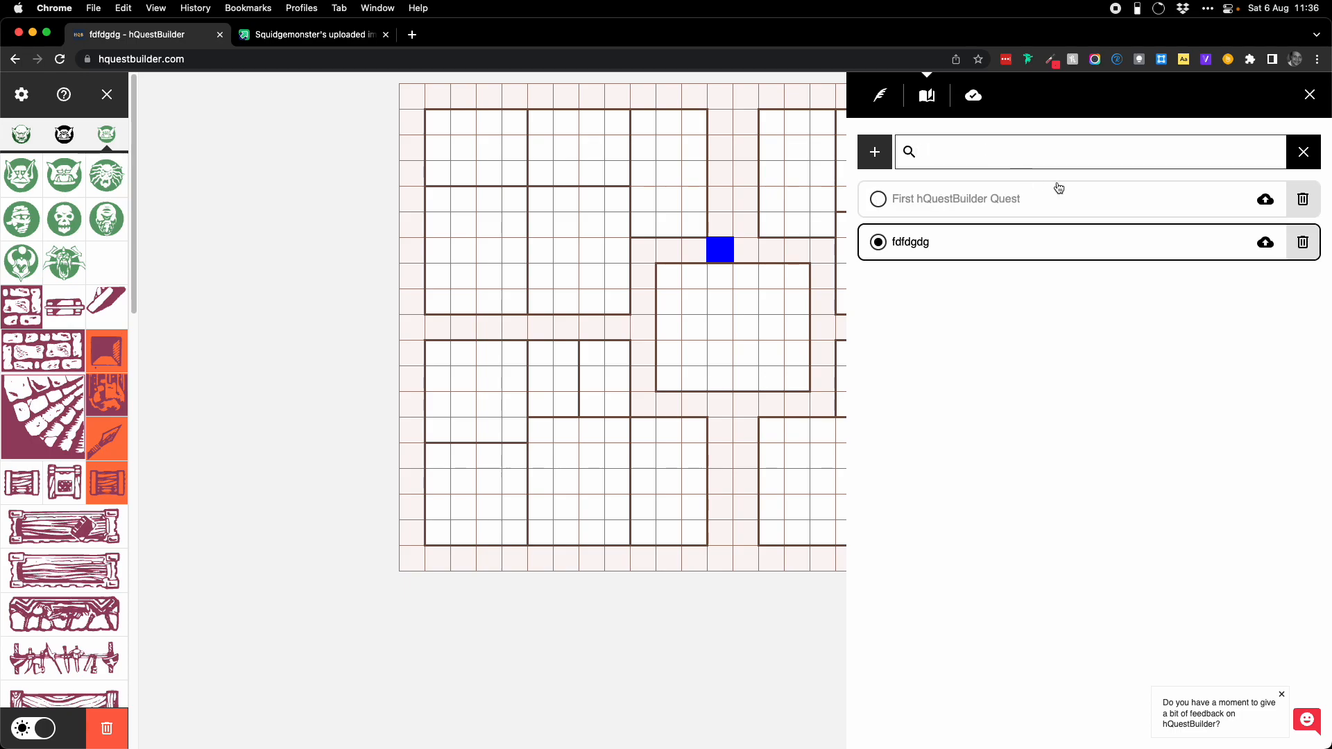
left_click(1302, 153)
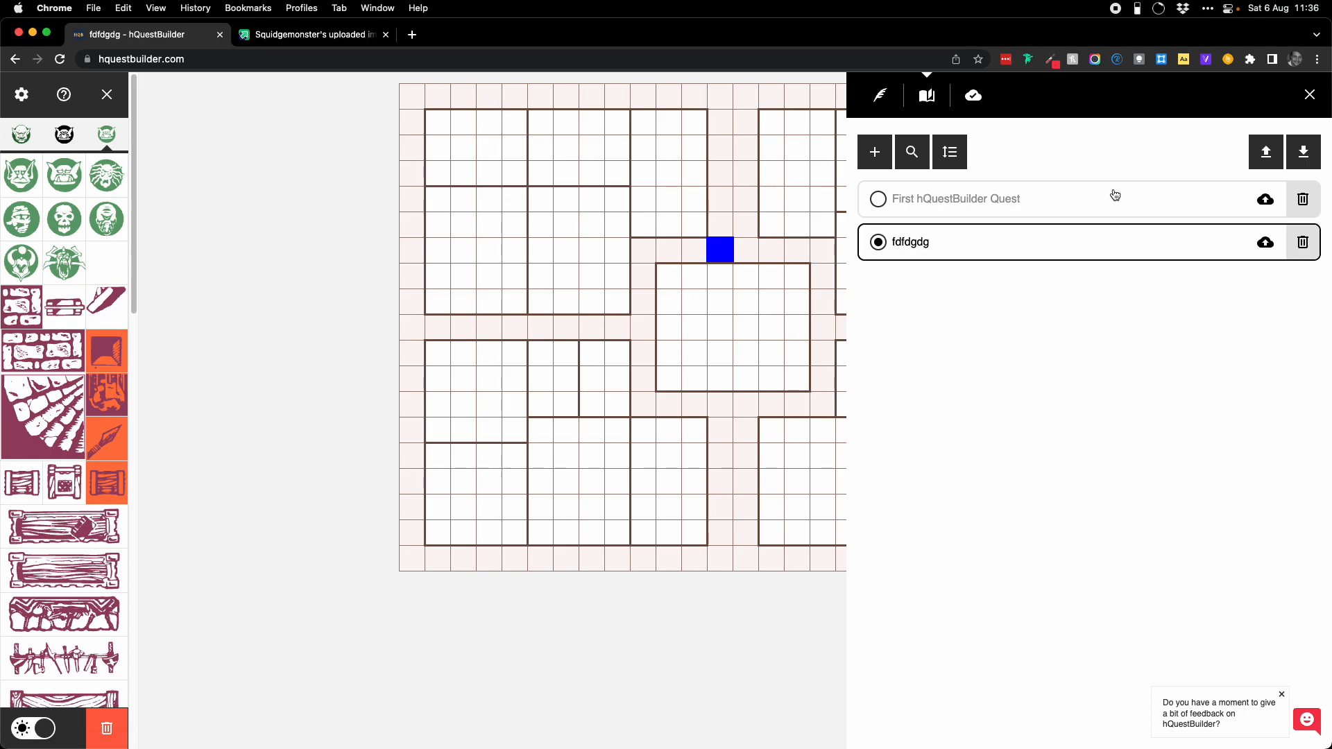
Step: Create a copy of First hQuestBuilder Quest and open the original quest
left_click(1065, 199)
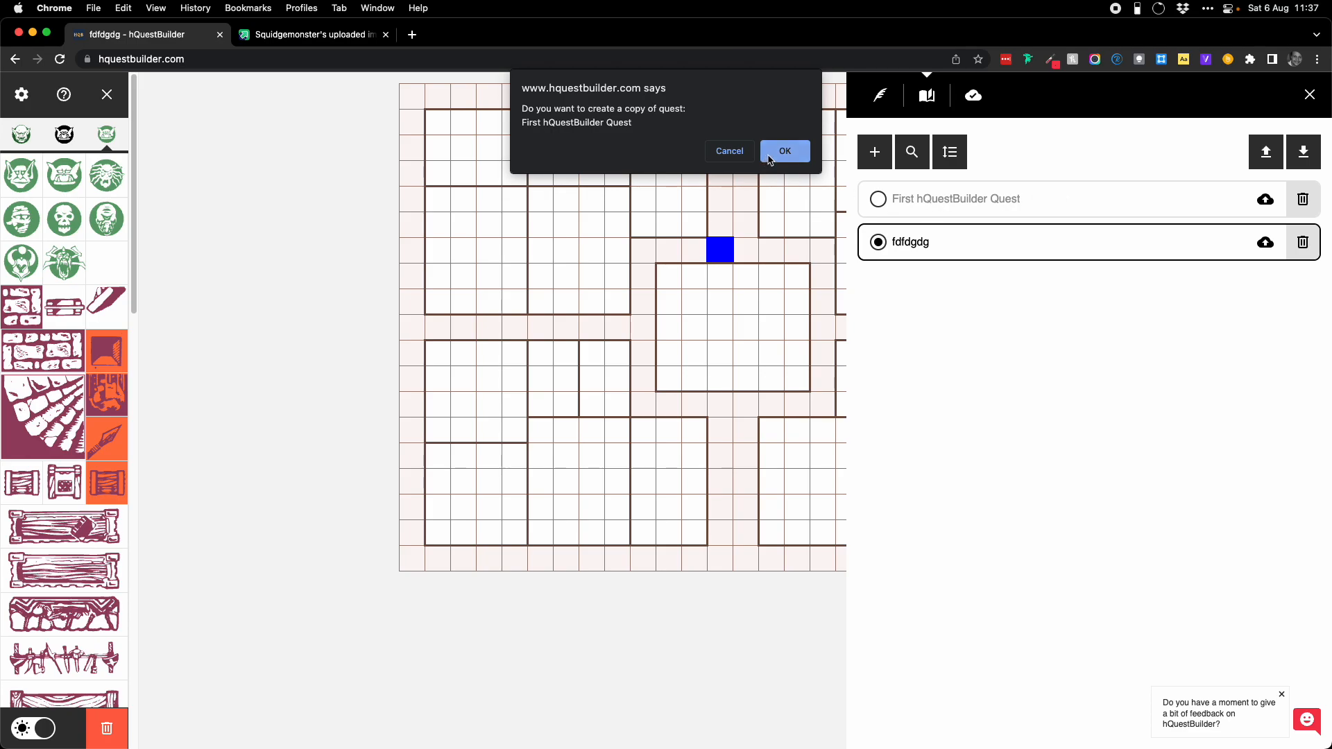
left_click(797, 152)
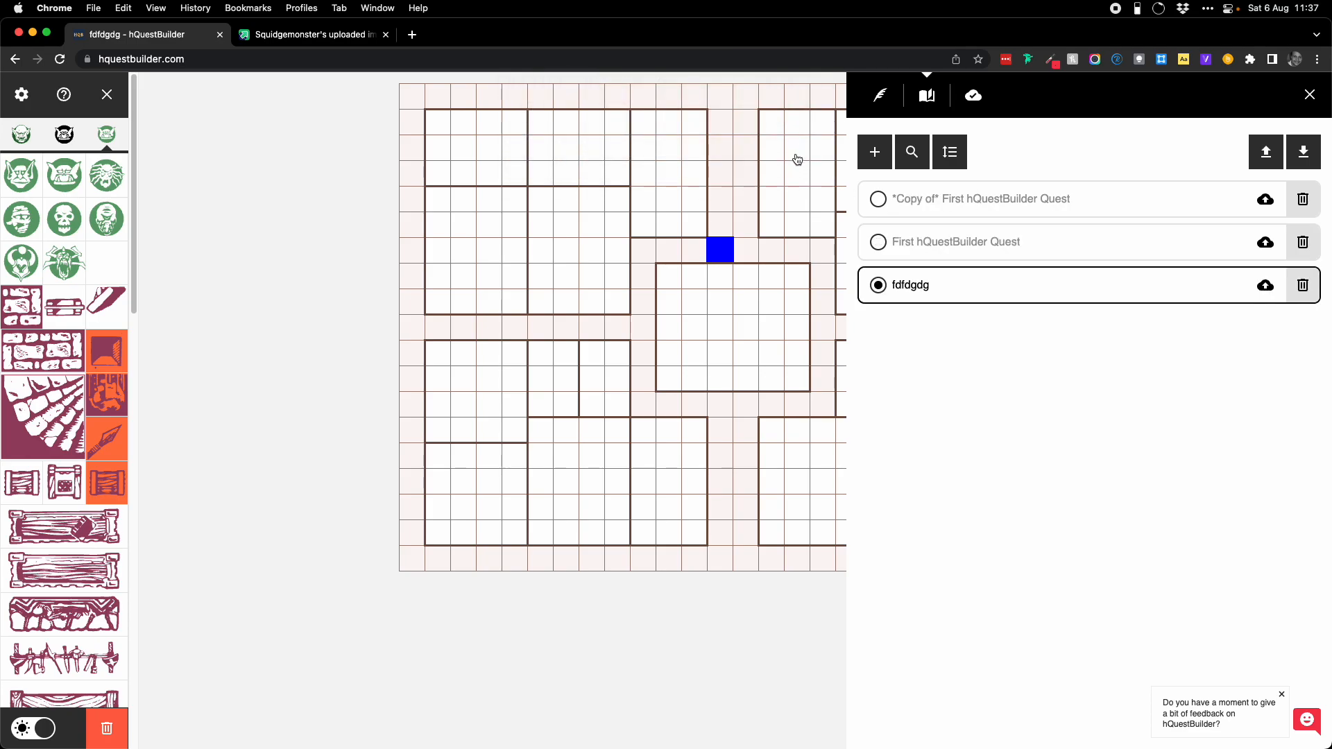
left_click(975, 210)
left_click(994, 244)
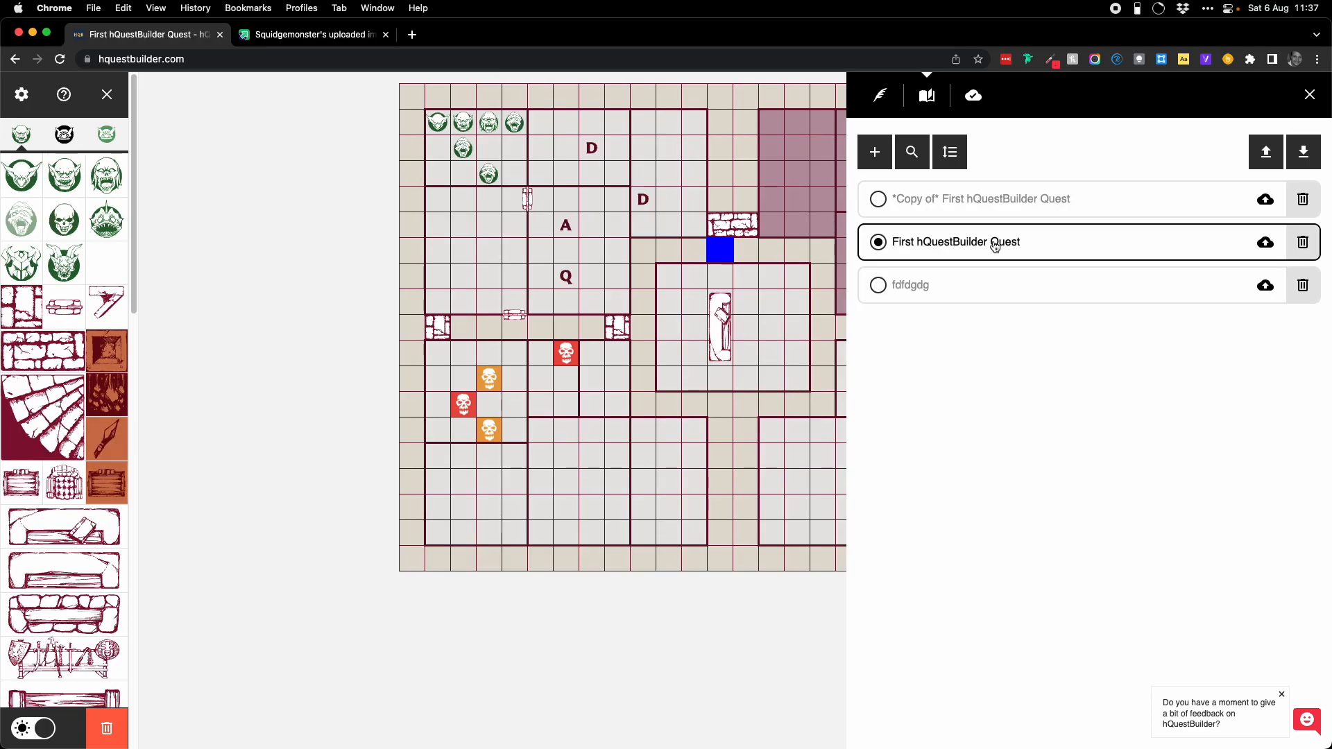
Step: Switch back and forth between First hQuestBuilder Quest and its copy to compare their maps, ending on the original
left_click(992, 215)
left_click(994, 246)
left_click(992, 210)
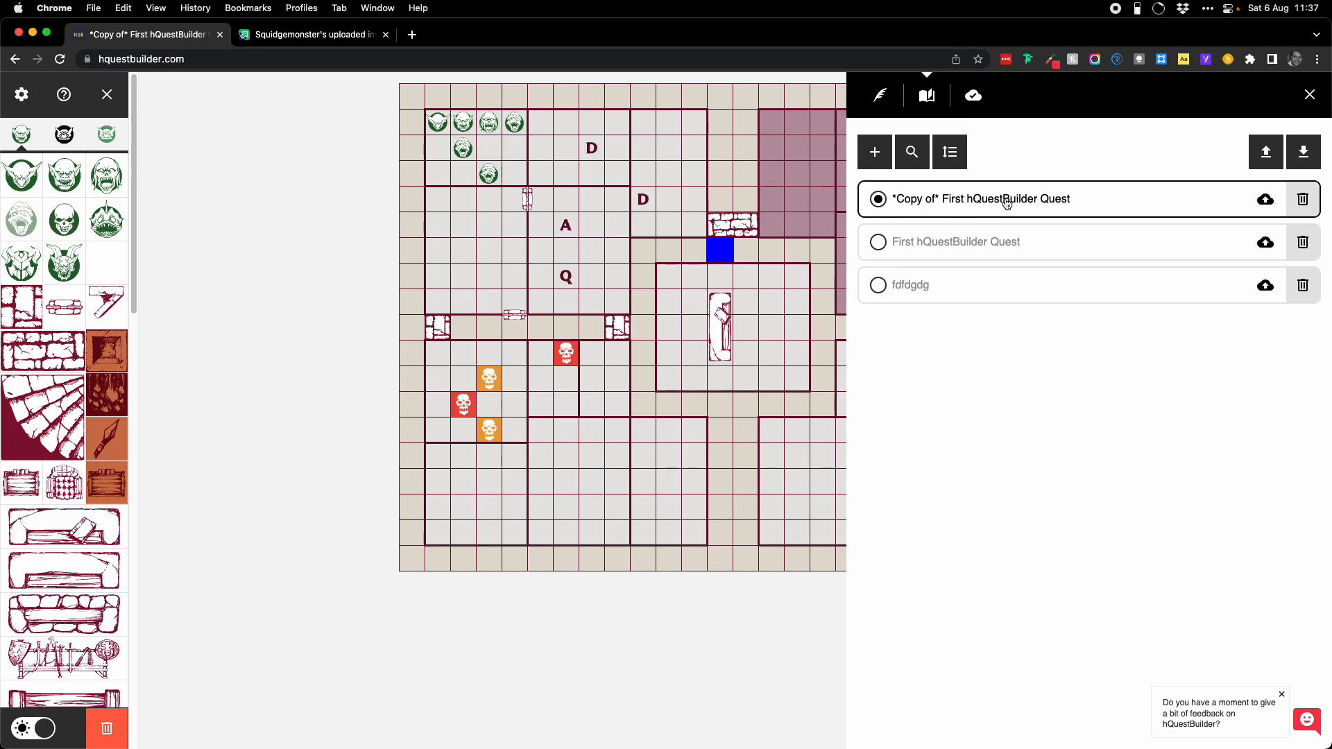
left_click(962, 261)
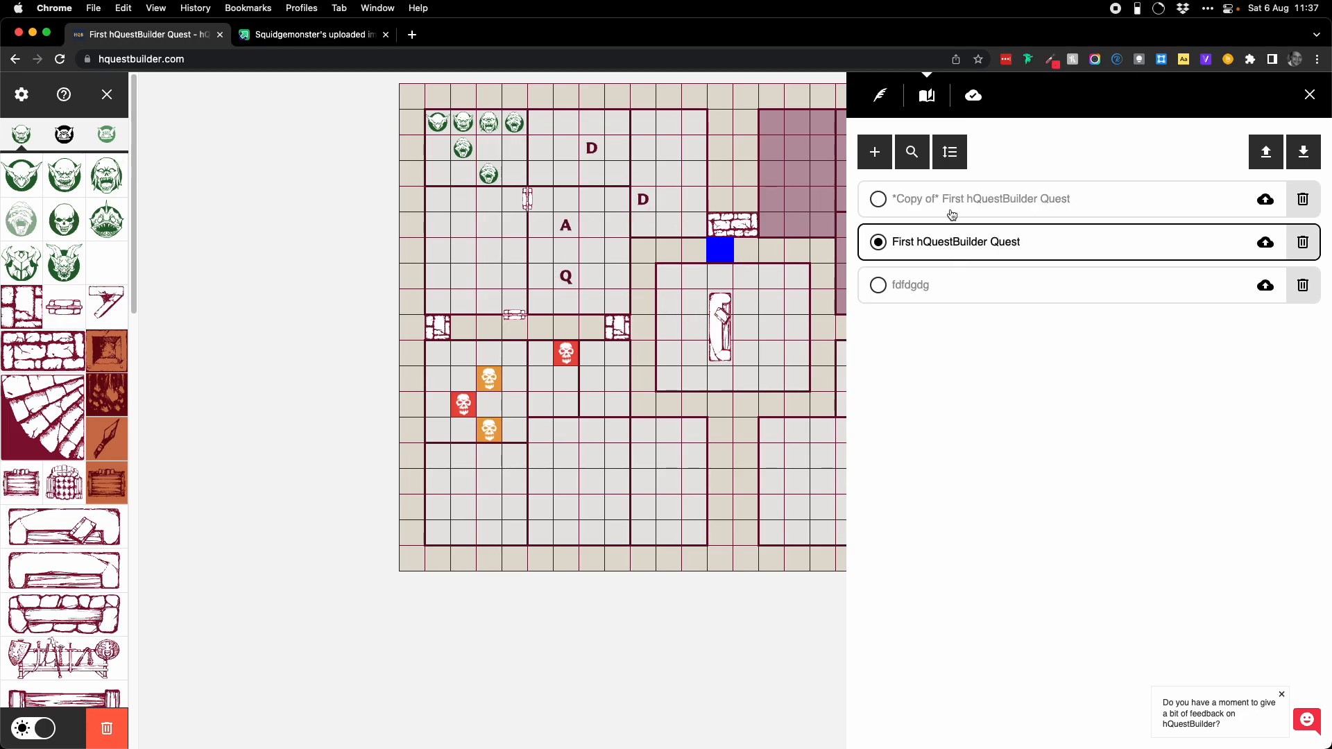
left_click(951, 215)
left_click(958, 233)
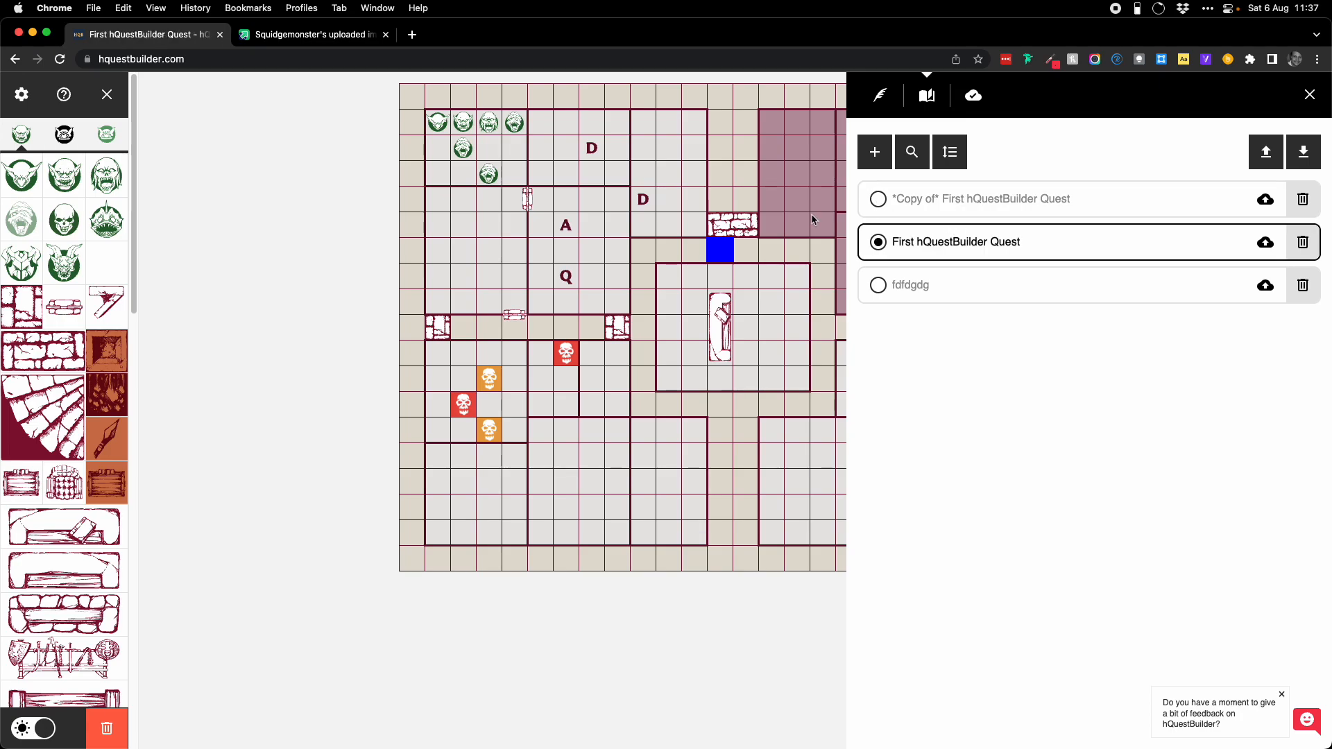
left_click(1038, 210)
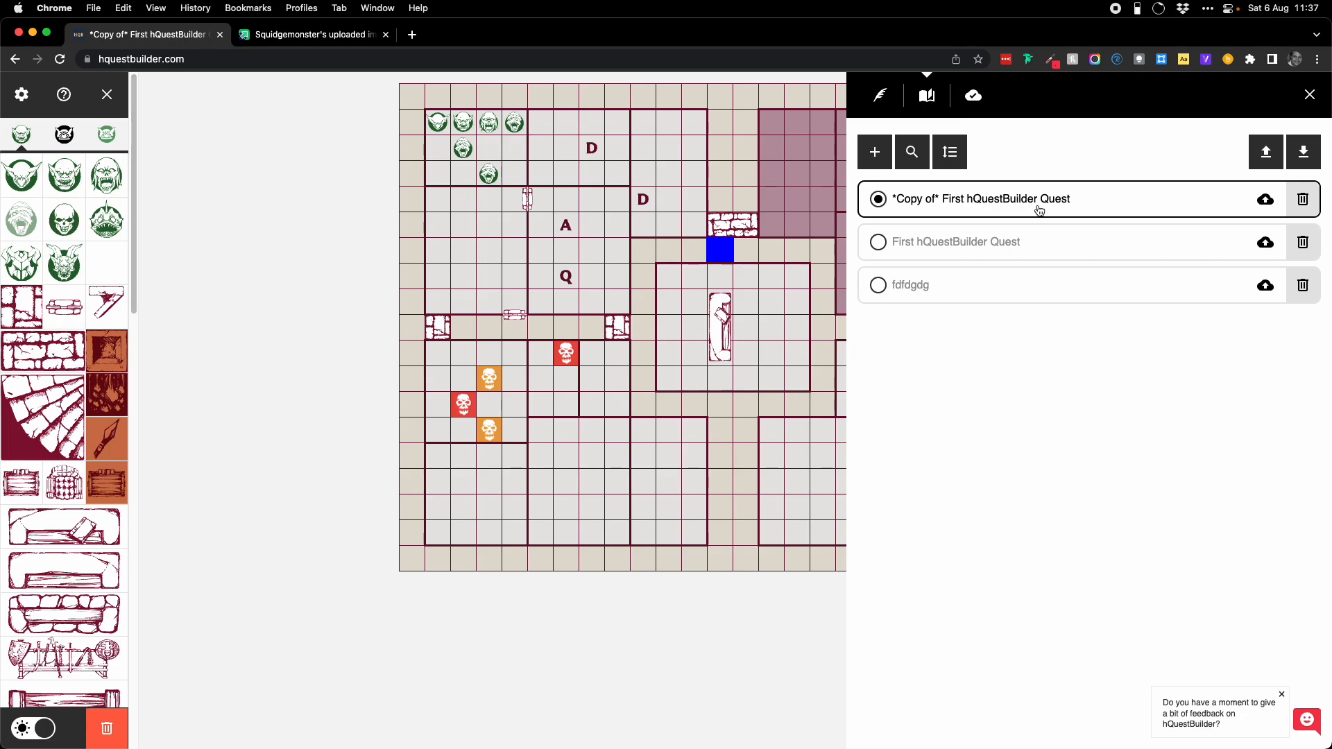
left_click(1031, 235)
left_click(1029, 208)
left_click(1033, 255)
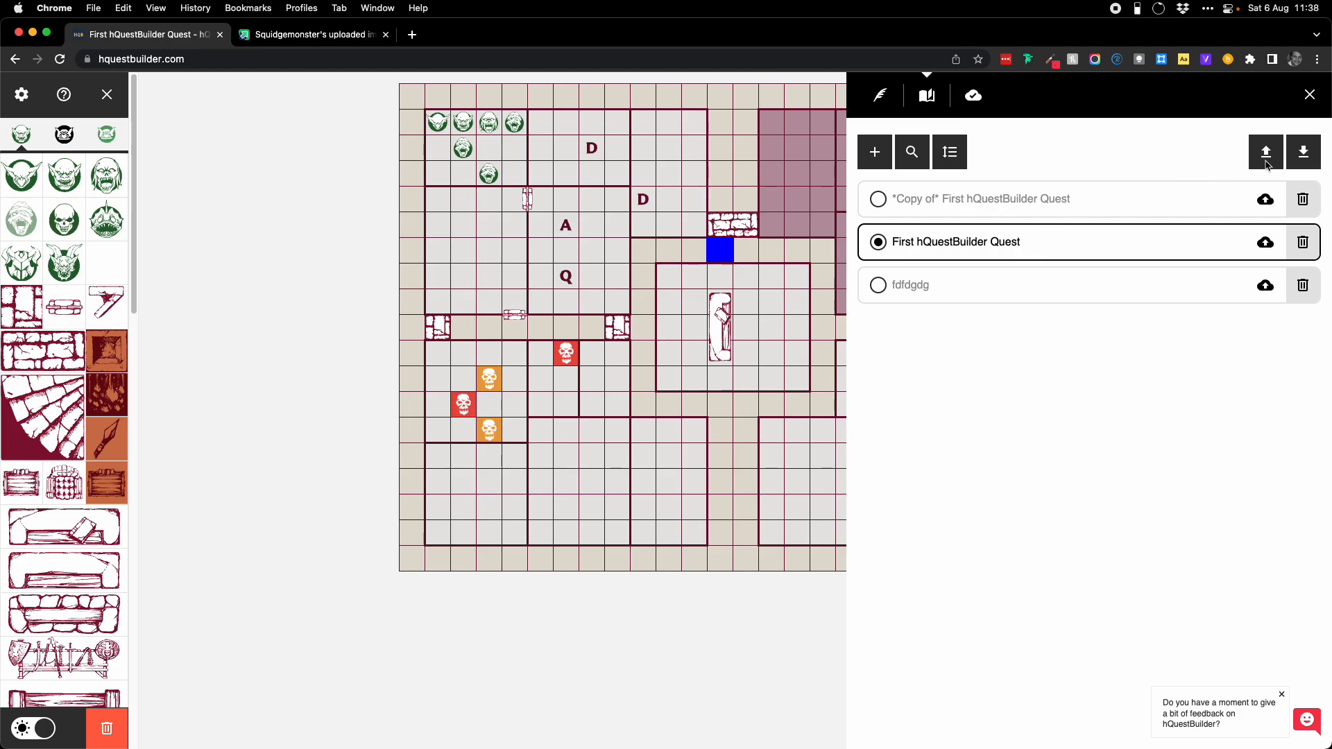
Step: Download a backup file of the whole quest list
left_click(1305, 155)
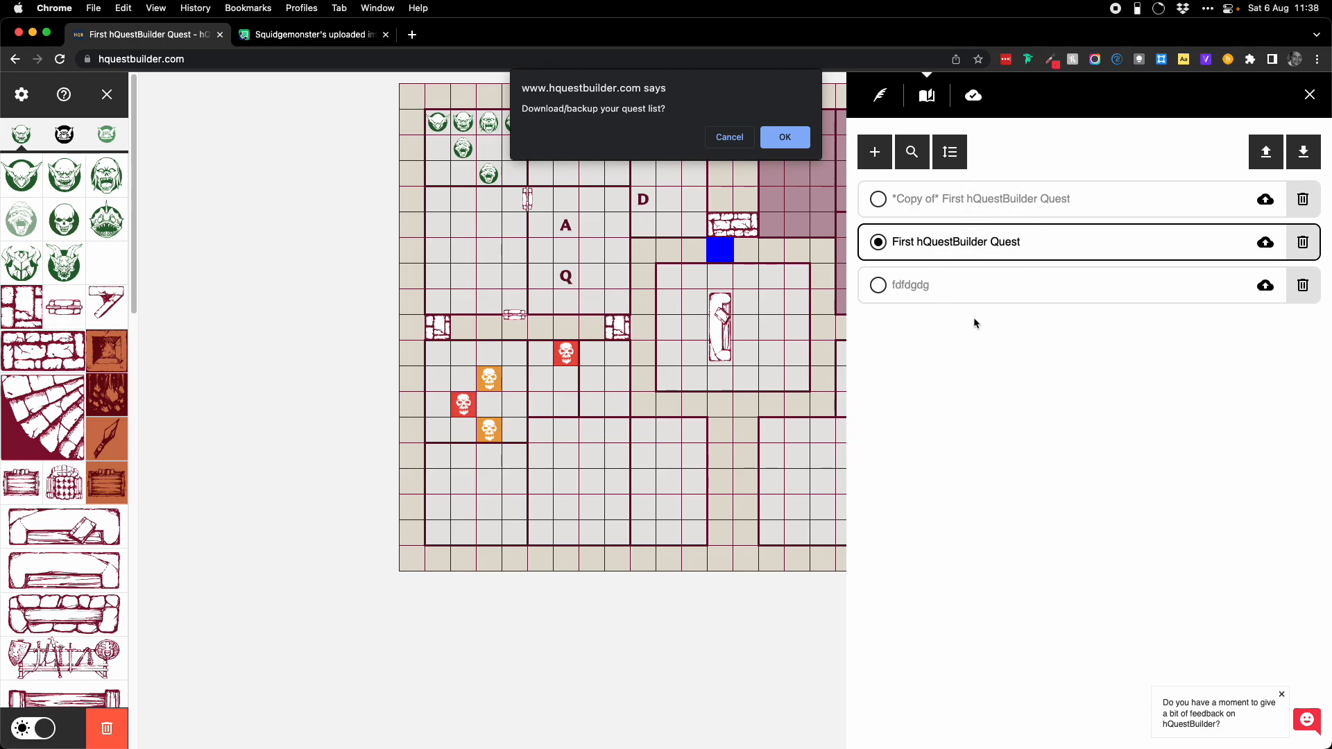
left_click(786, 137)
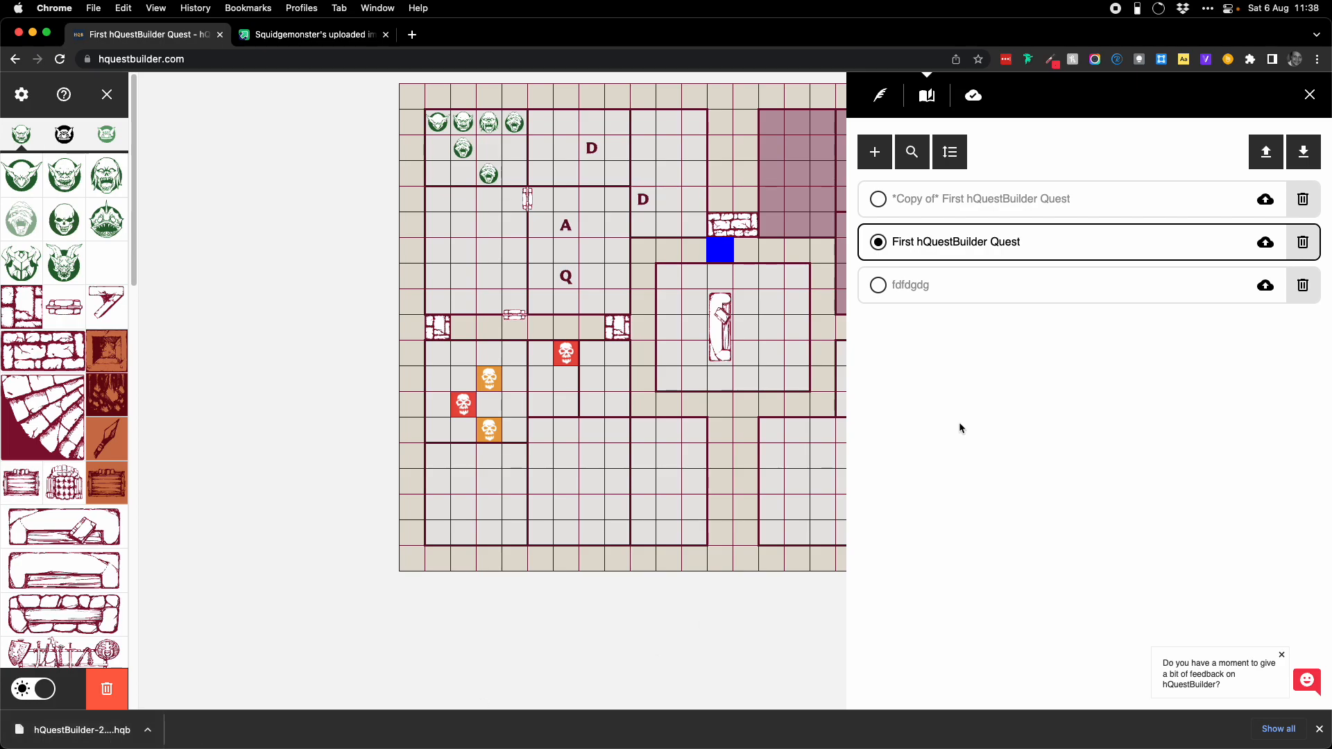
Step: Switch to the fdfdgdg quest and permanently delete First hQuestBuilder Quest and its copy
left_click(1044, 285)
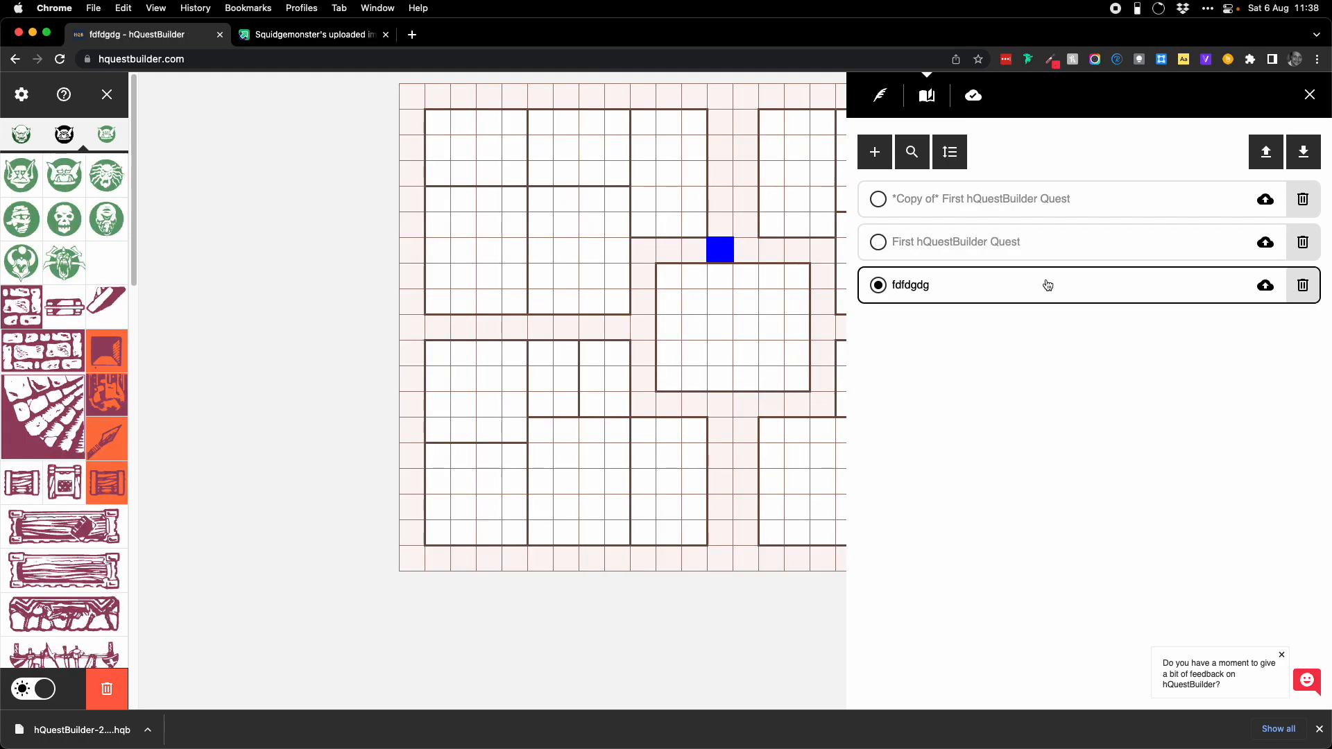
left_click(1302, 242)
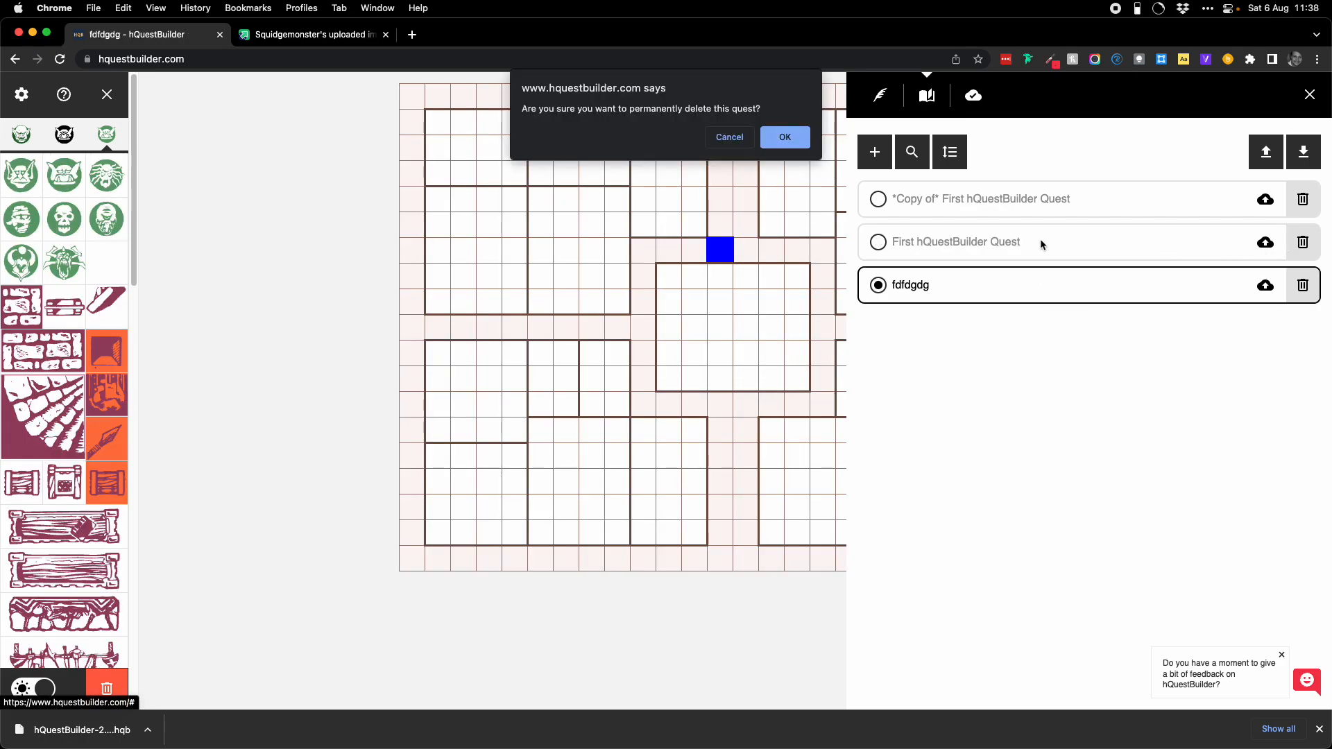
left_click(785, 137)
left_click(1302, 197)
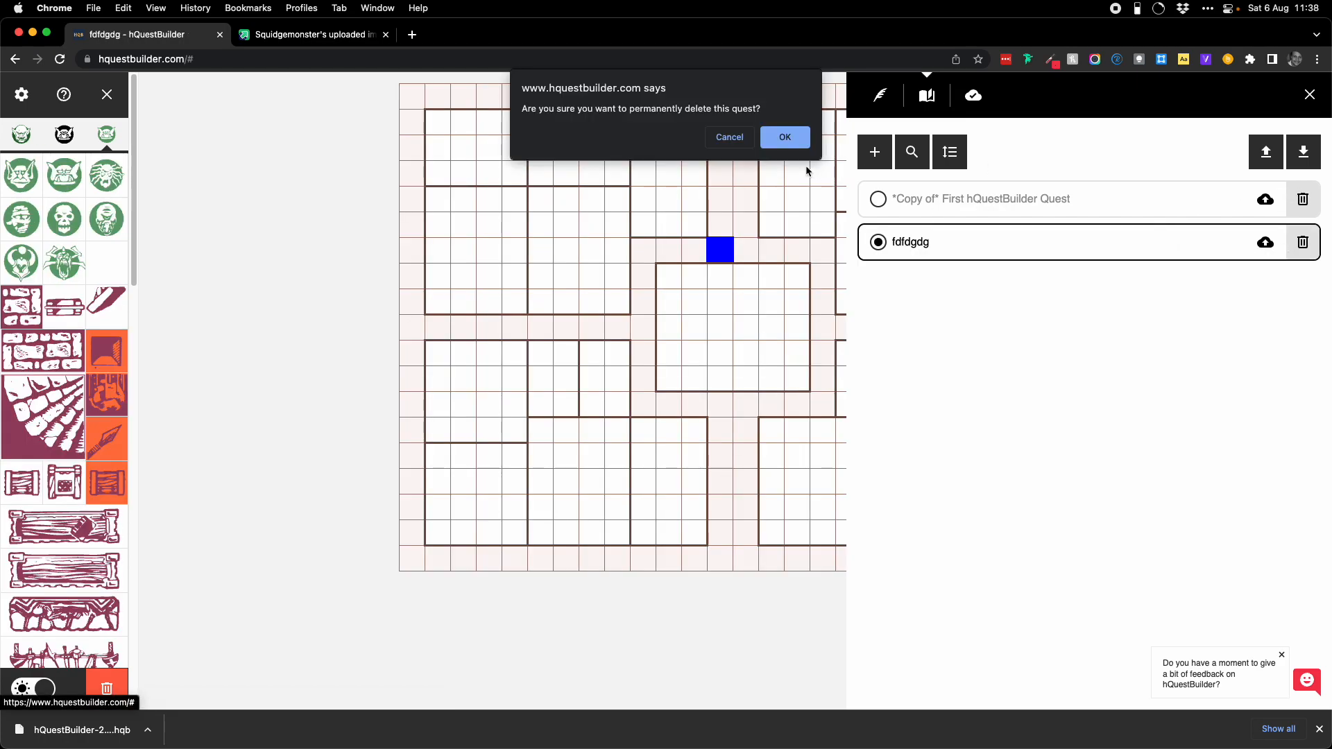
left_click(783, 137)
Step: Create a new unnamed quest and permanently delete the fdfdgdg quest
left_click(911, 153)
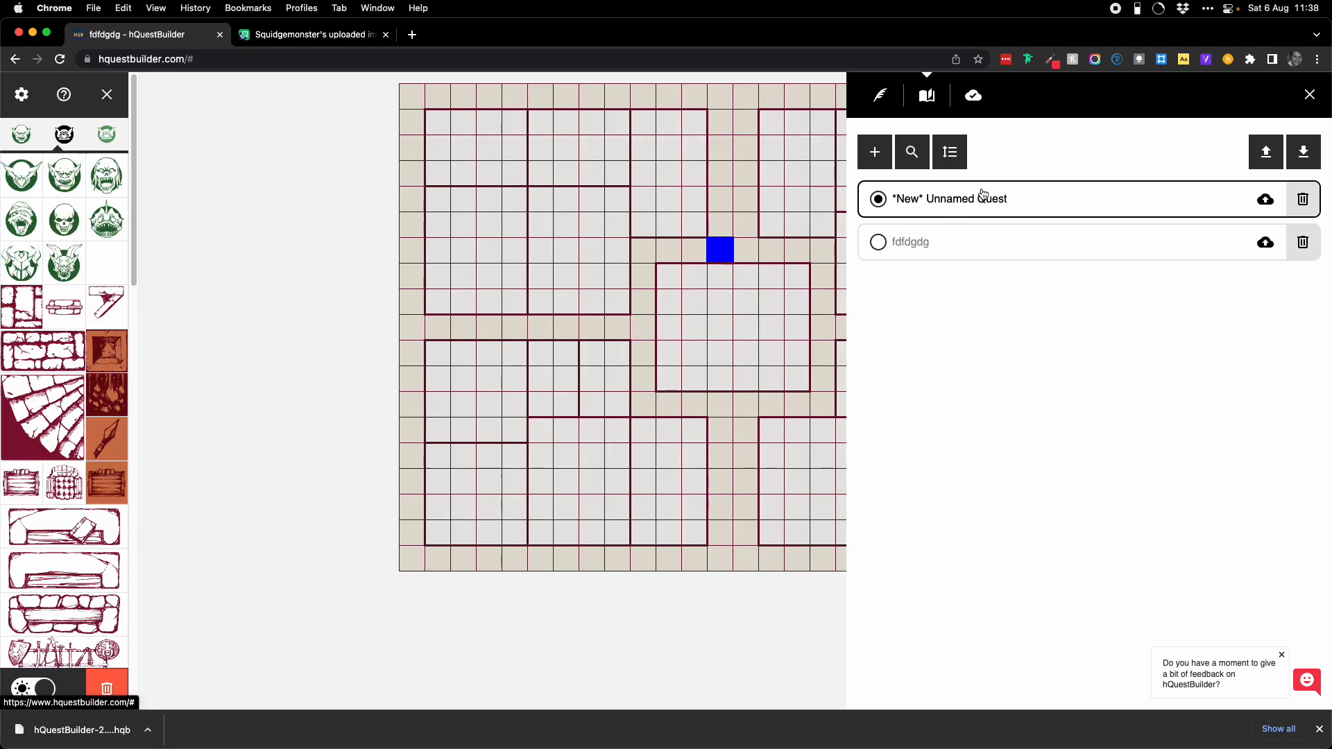
left_click(1301, 242)
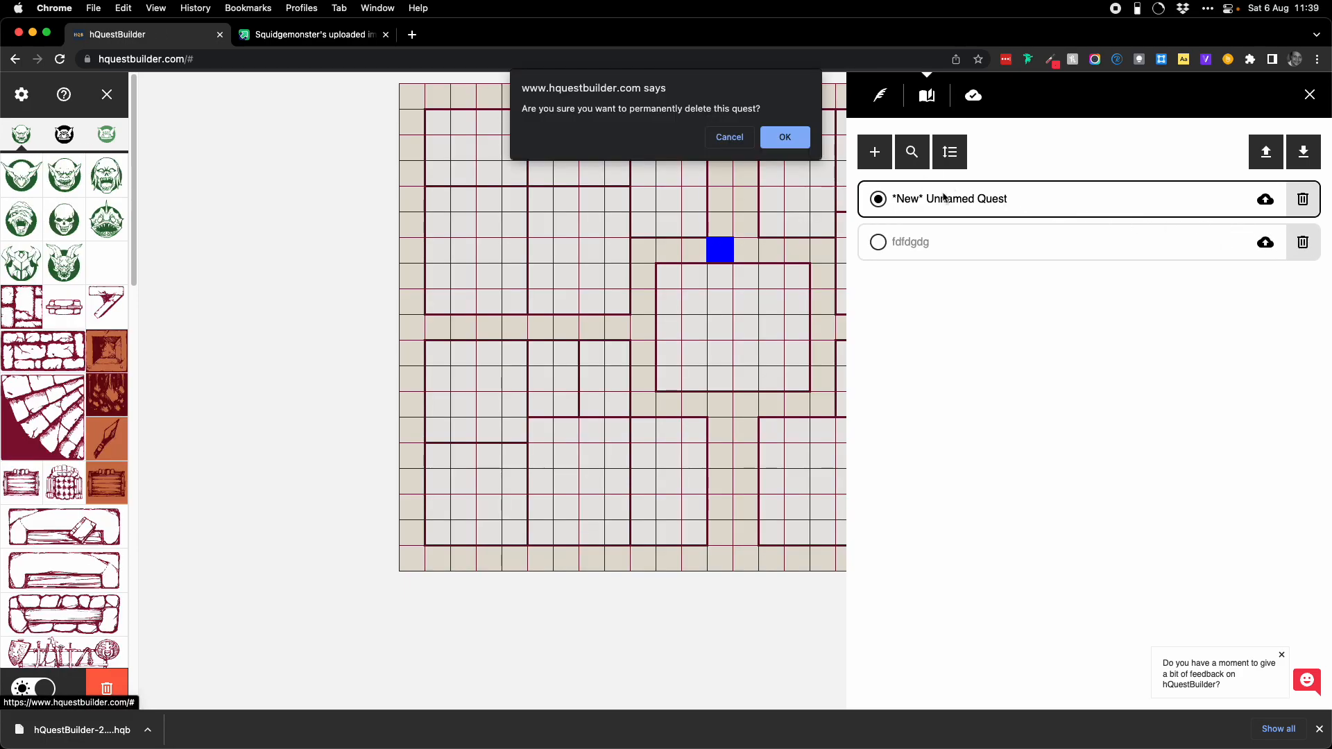
left_click(798, 139)
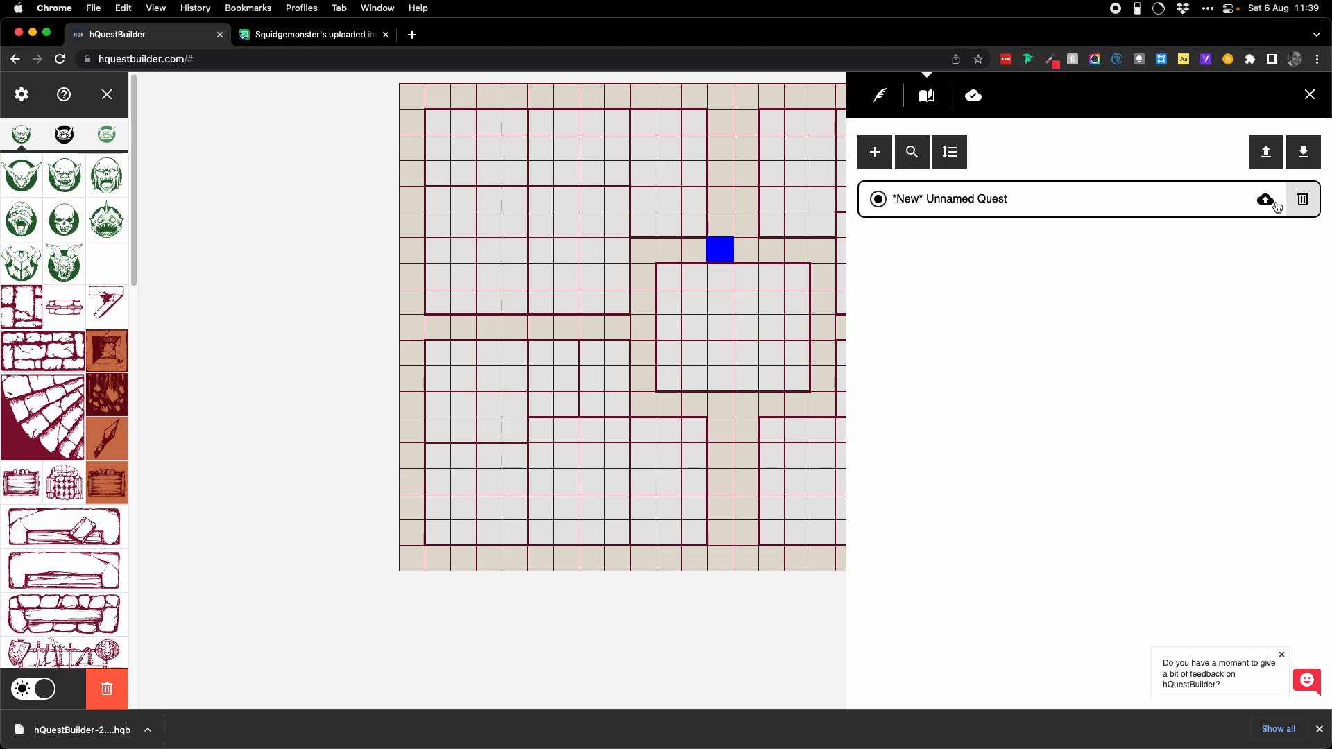
left_click(1266, 152)
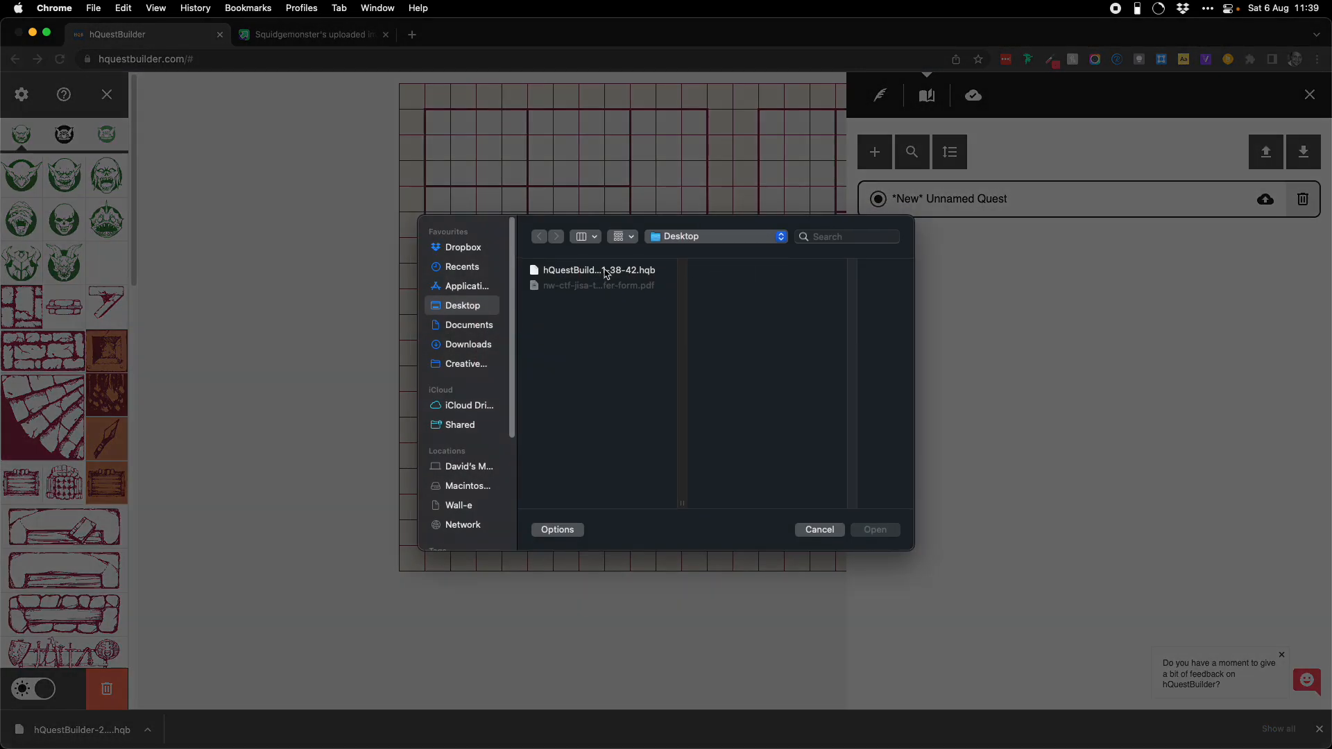
left_click(606, 273)
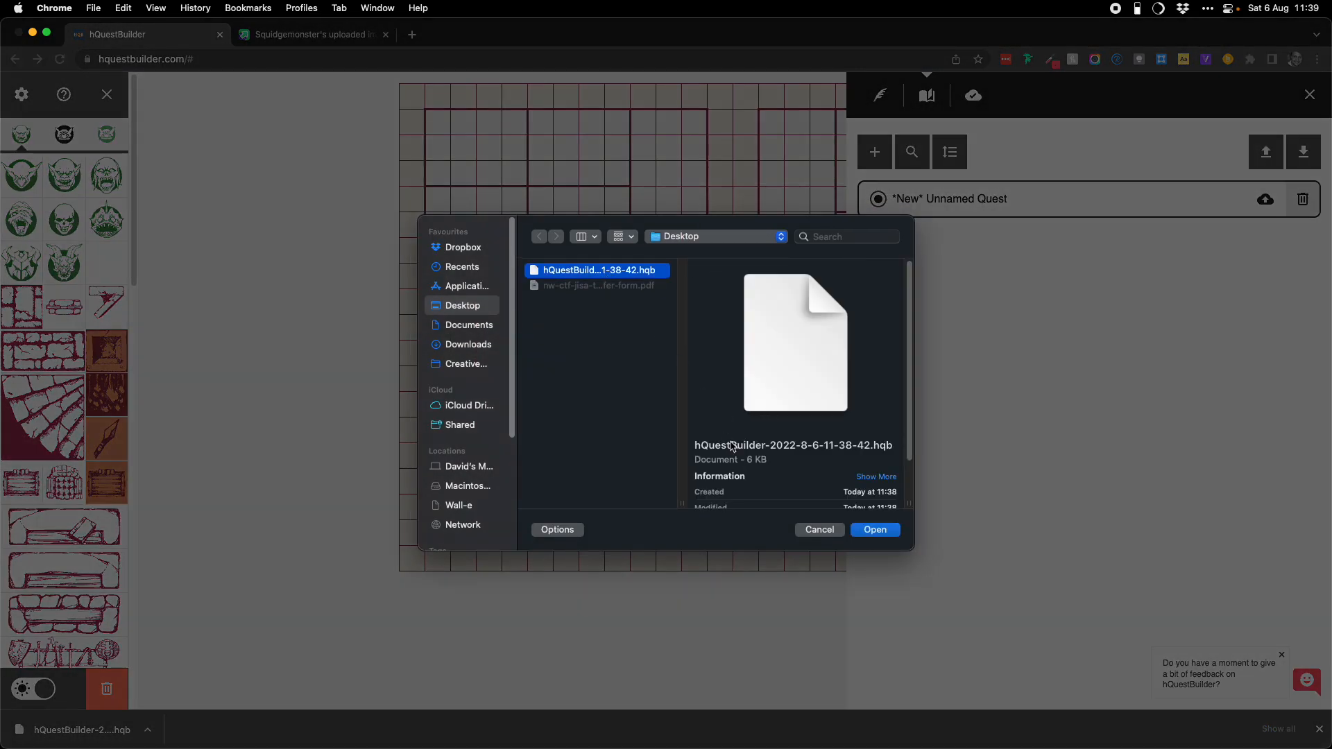
left_click(876, 530)
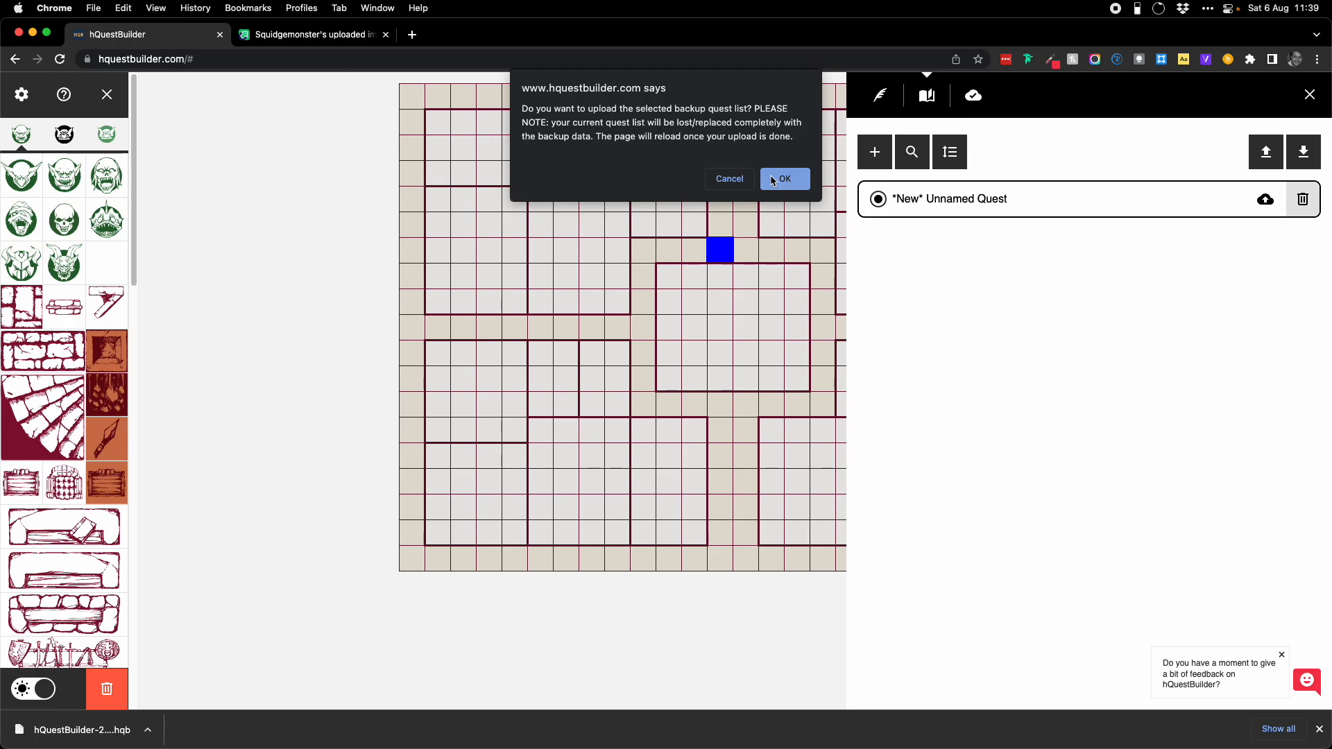
left_click(790, 181)
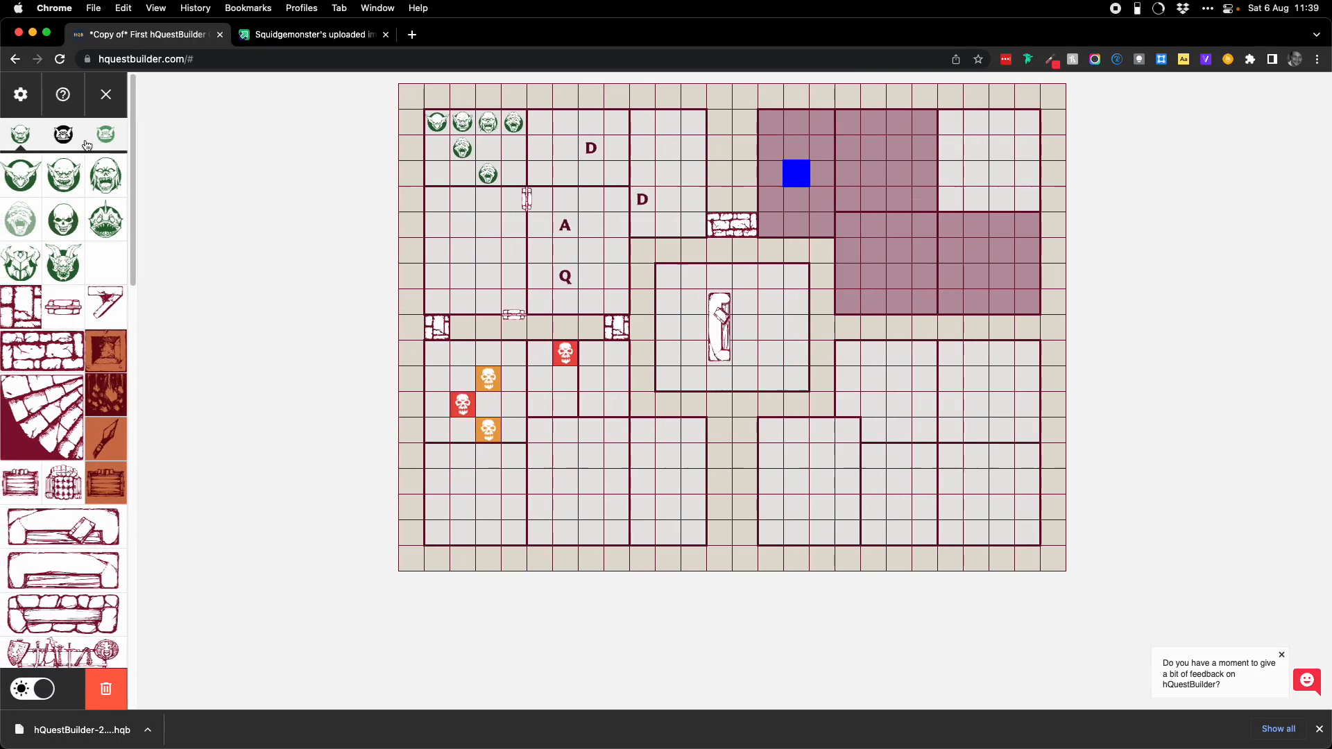
Step: Open the restored quest list and check its quests one after another, ending on the copy of First hQuestBuilder Quest
left_click(31, 101)
left_click(936, 105)
left_click(989, 236)
left_click(1022, 284)
left_click(1014, 241)
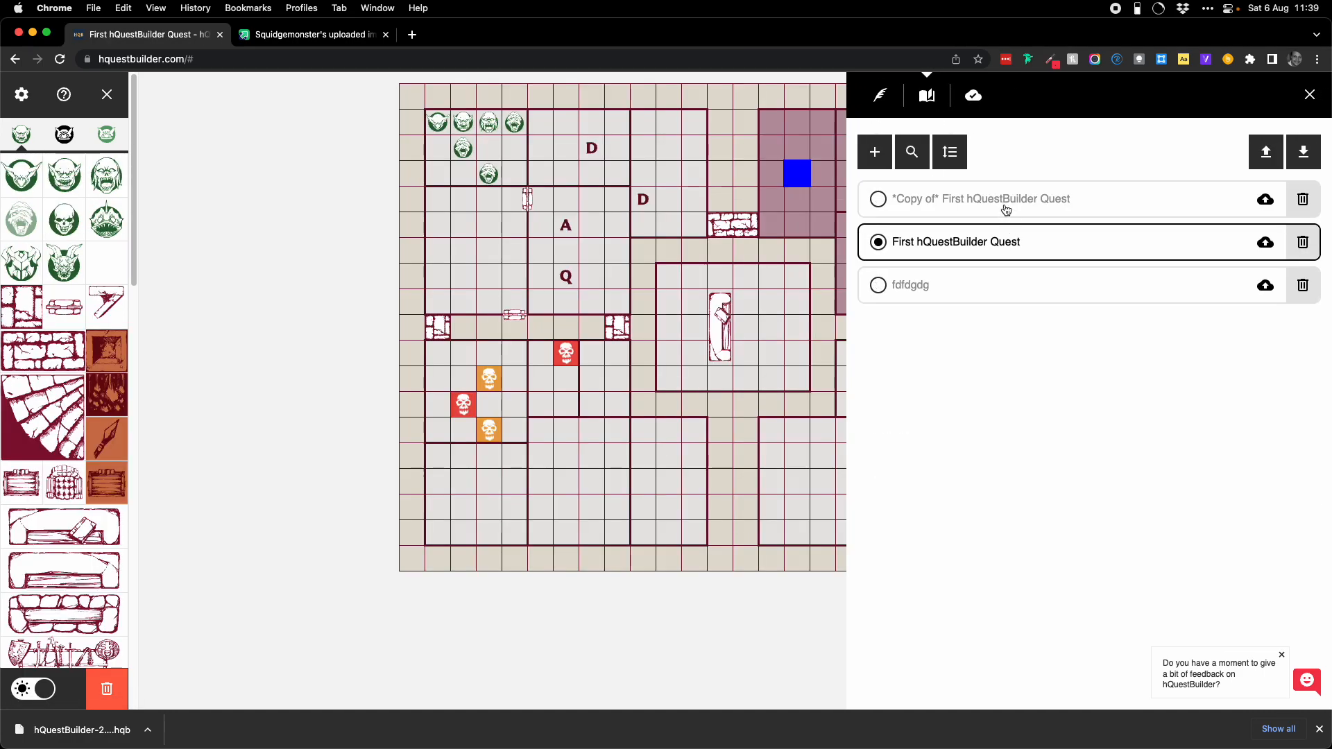
left_click(1007, 208)
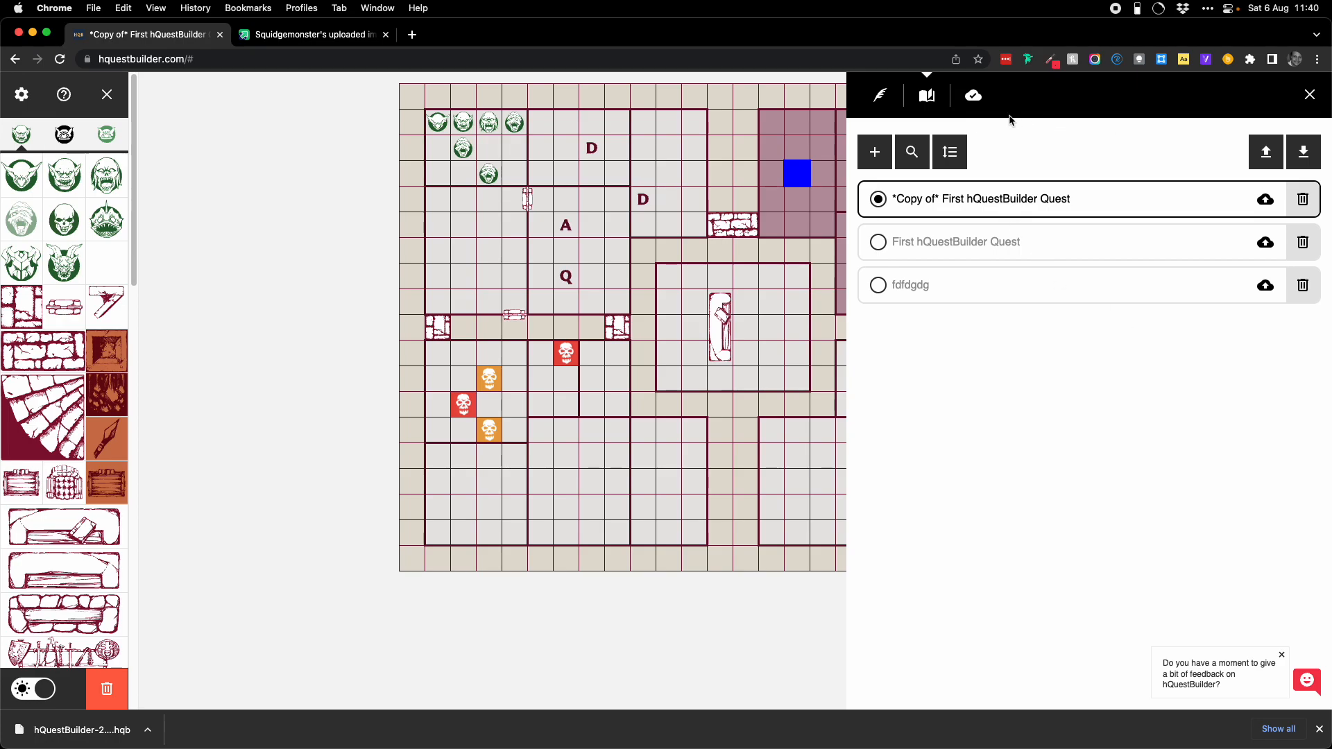
Step: Make the cloud quest The Lost Prince private, and make it public again
left_click(975, 97)
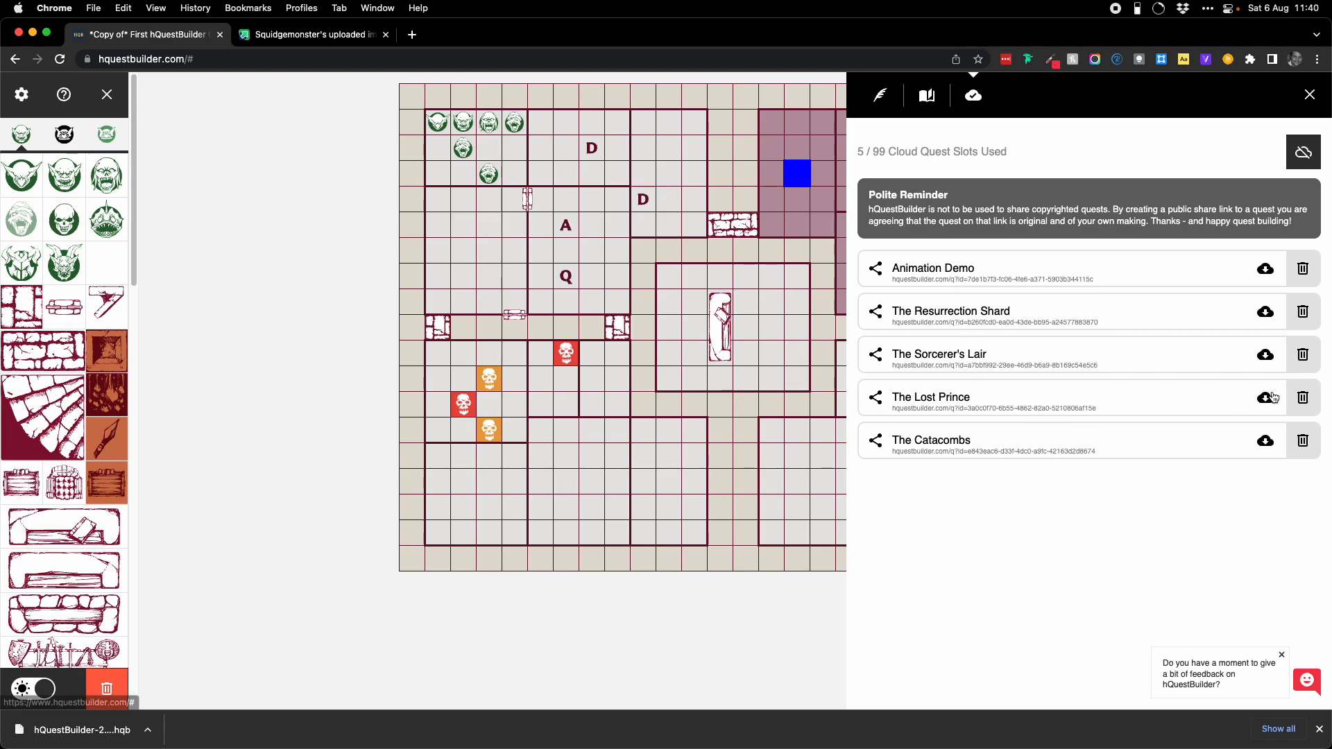
left_click(873, 401)
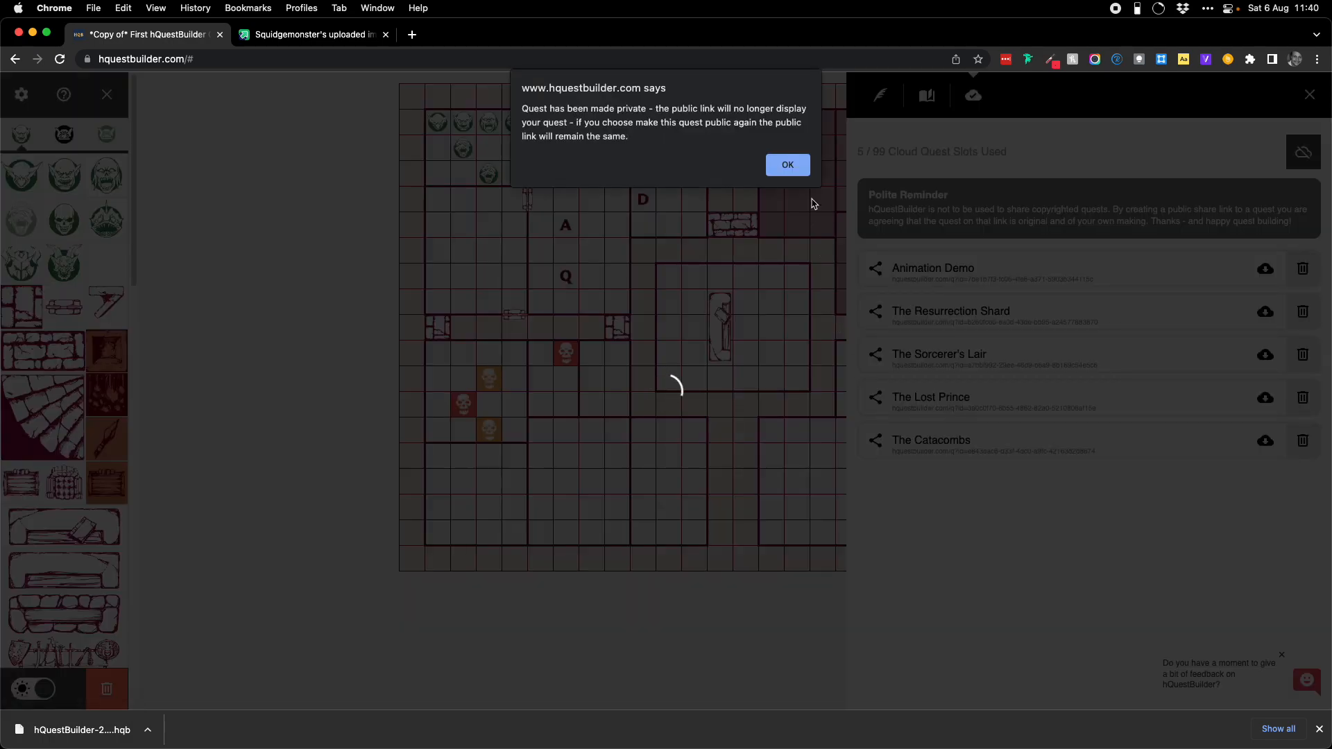
left_click(798, 162)
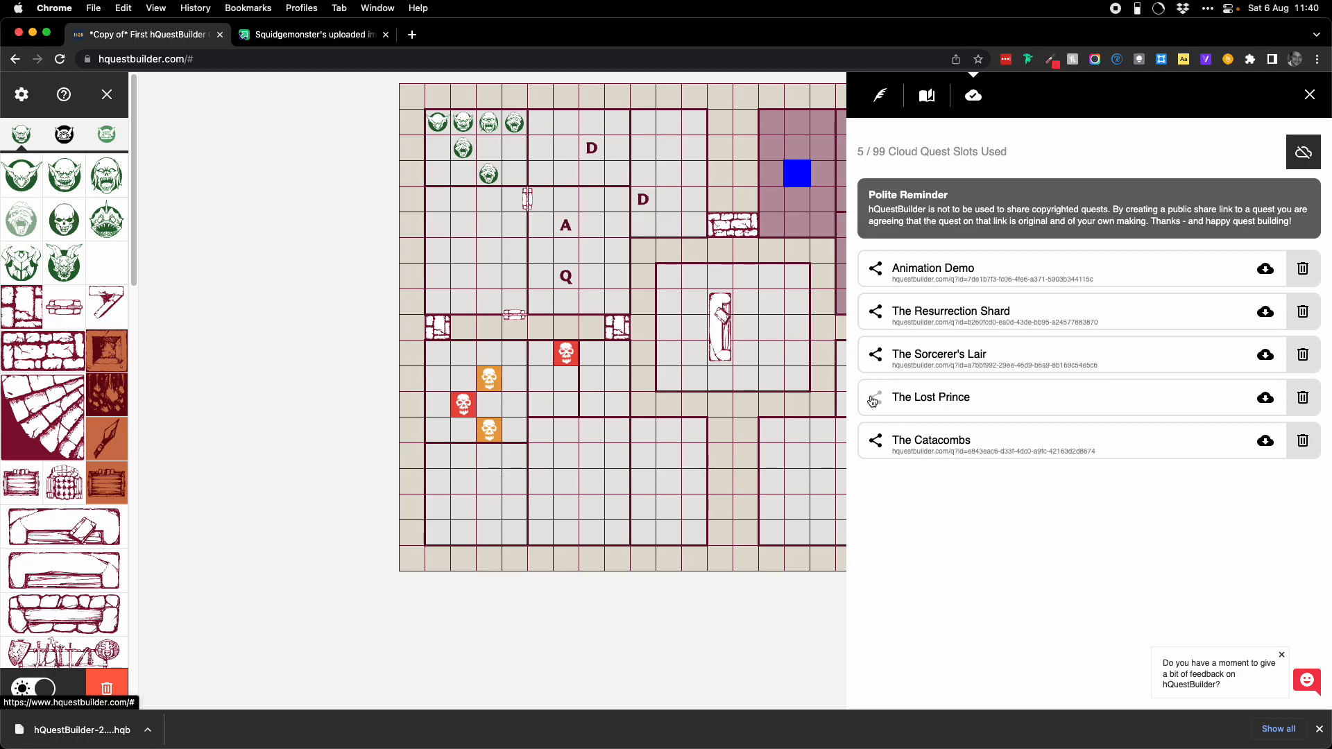
left_click(872, 401)
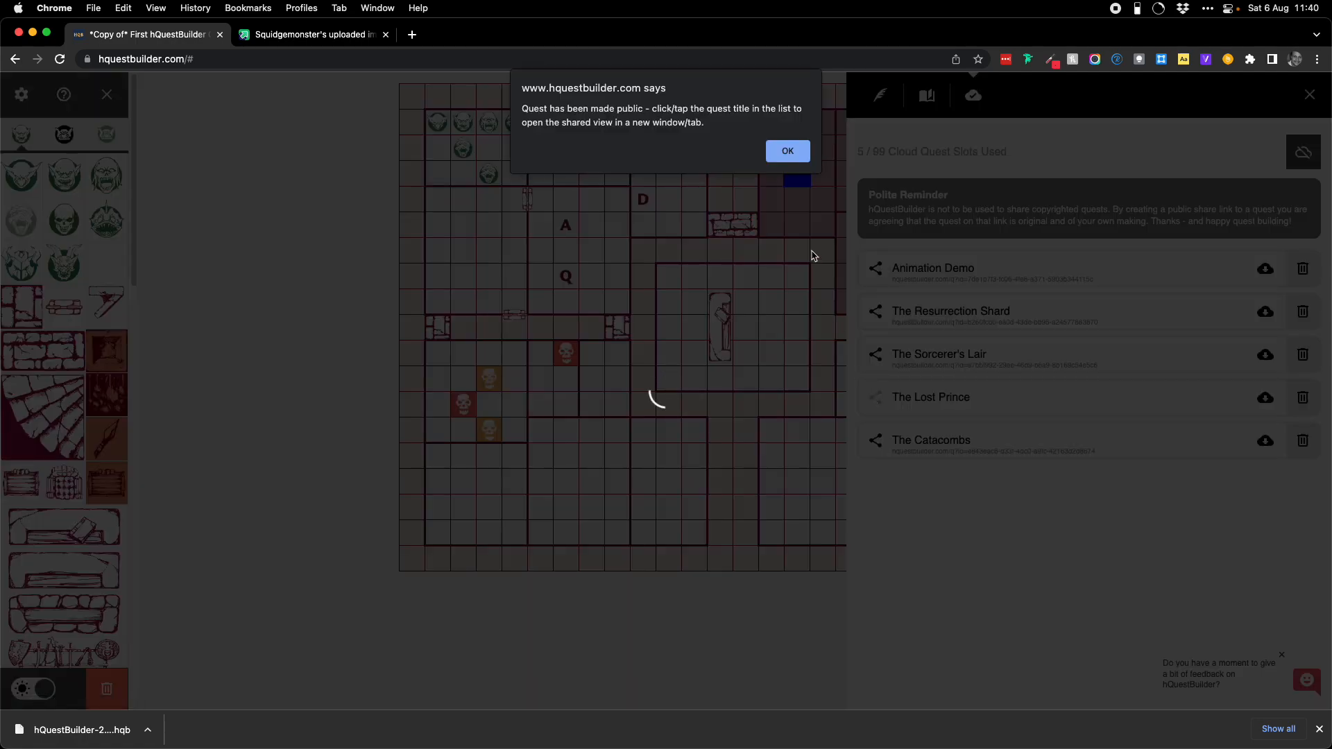
left_click(788, 151)
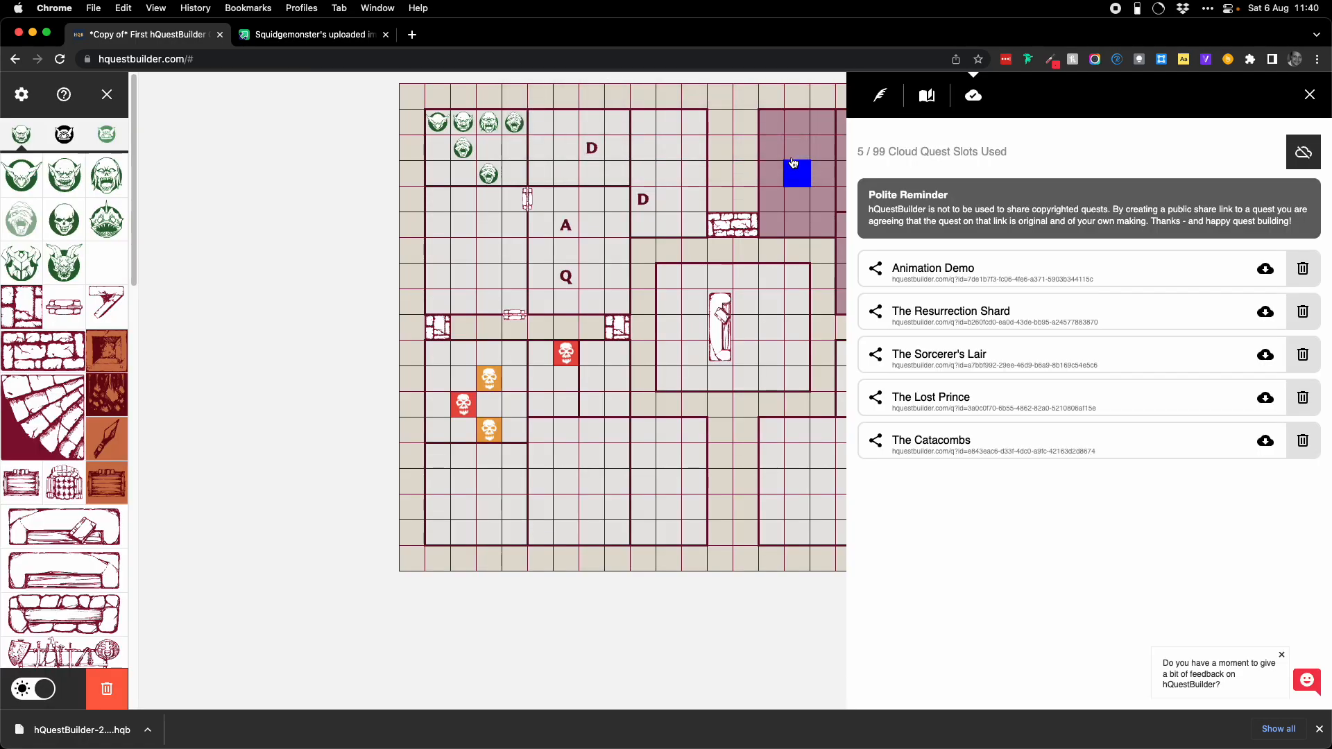
Step: Save the cloud quest The Lost Prince to the local quest list and open it to check its quest details
left_click(1265, 398)
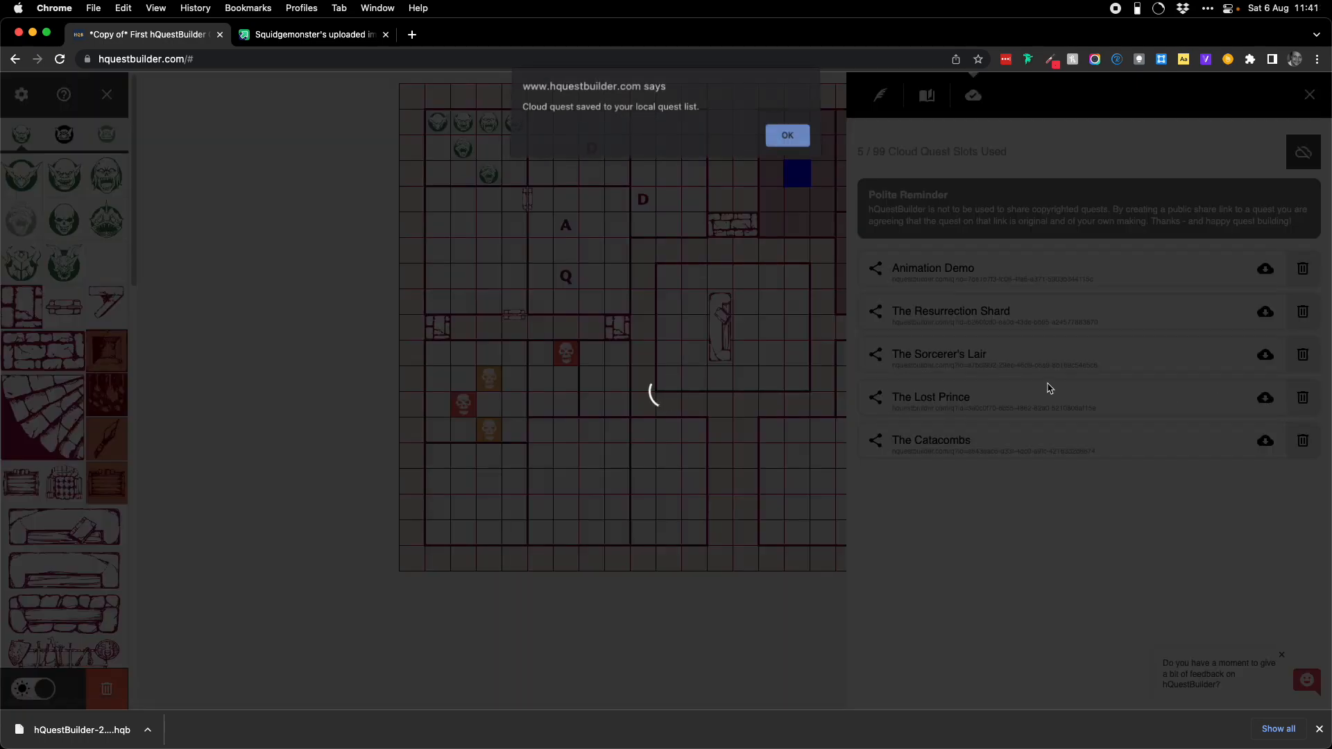
left_click(788, 136)
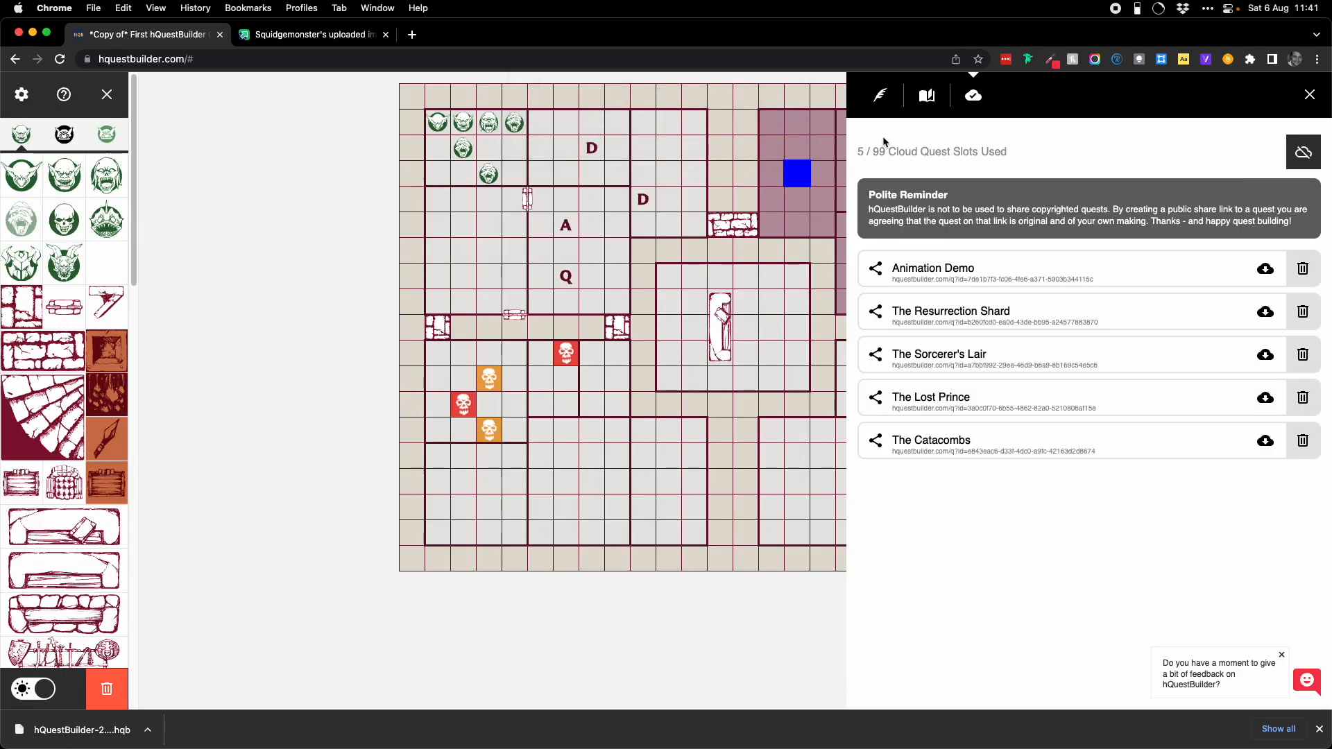
left_click(933, 99)
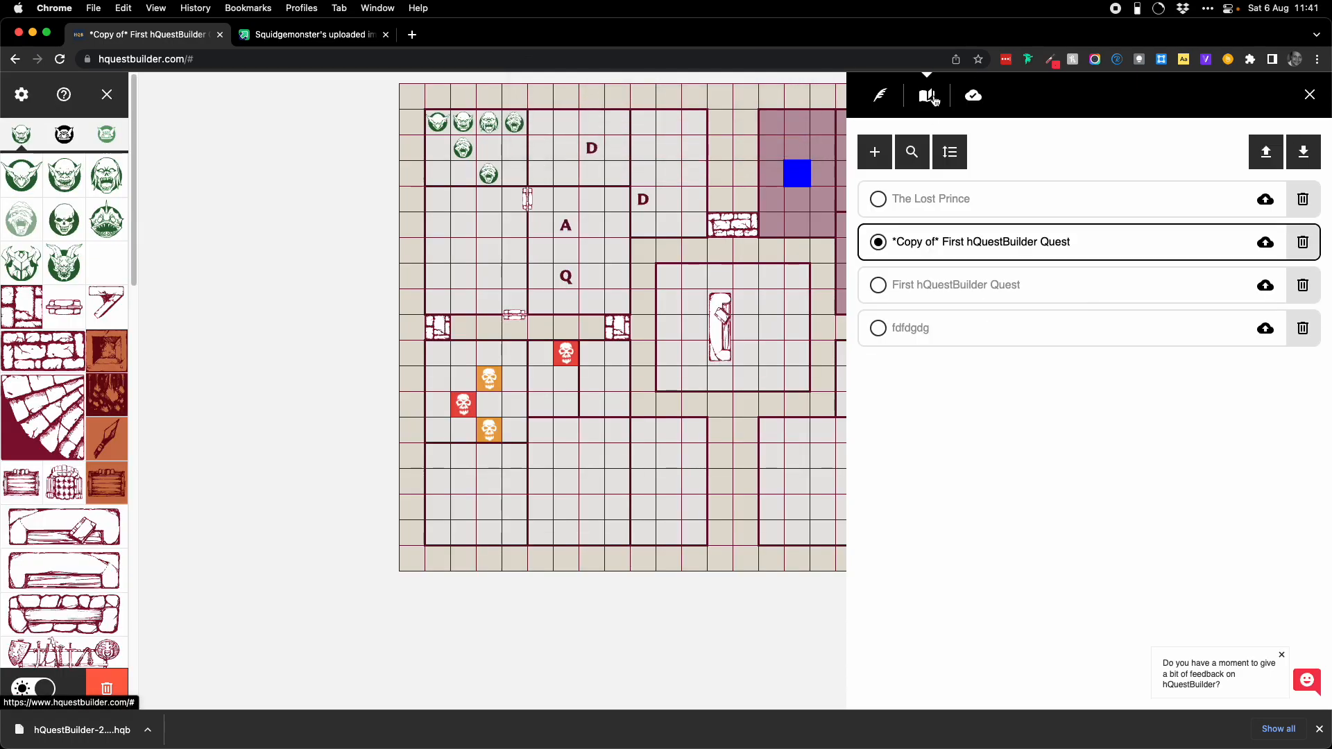
left_click(965, 206)
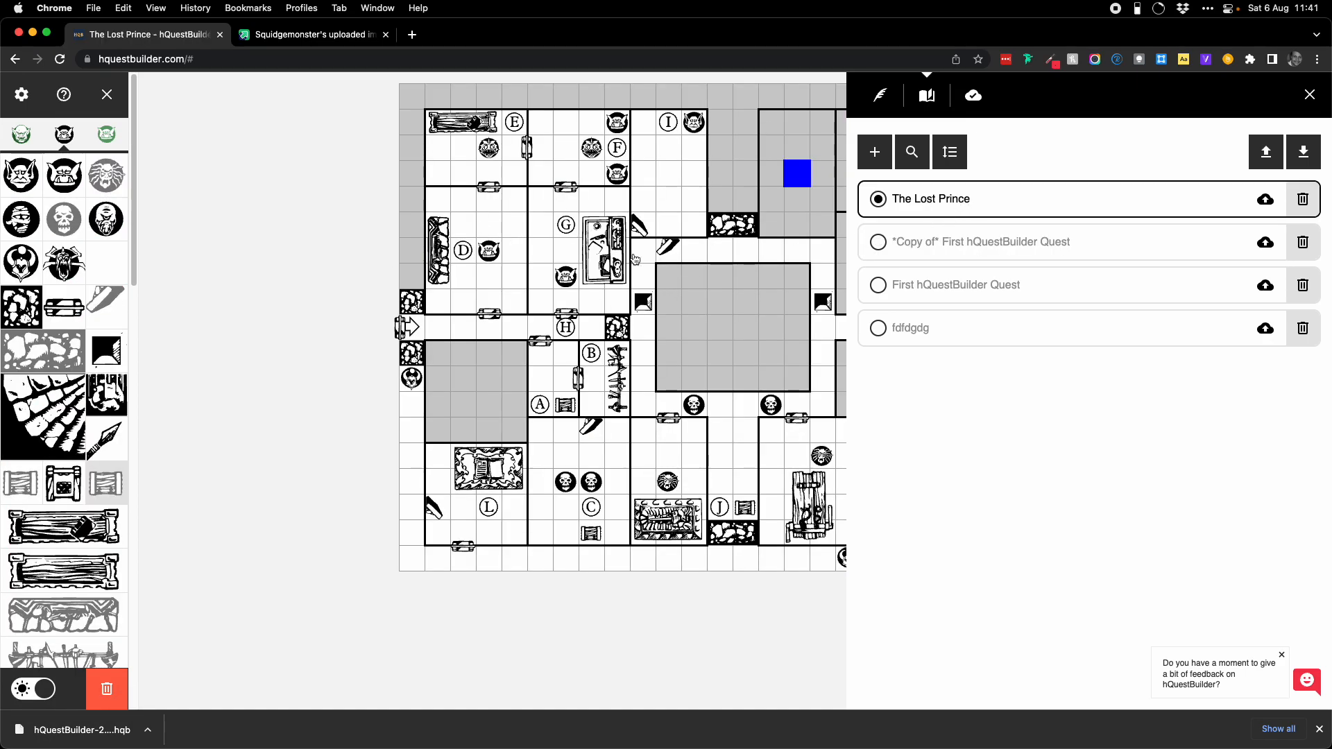
left_click(879, 97)
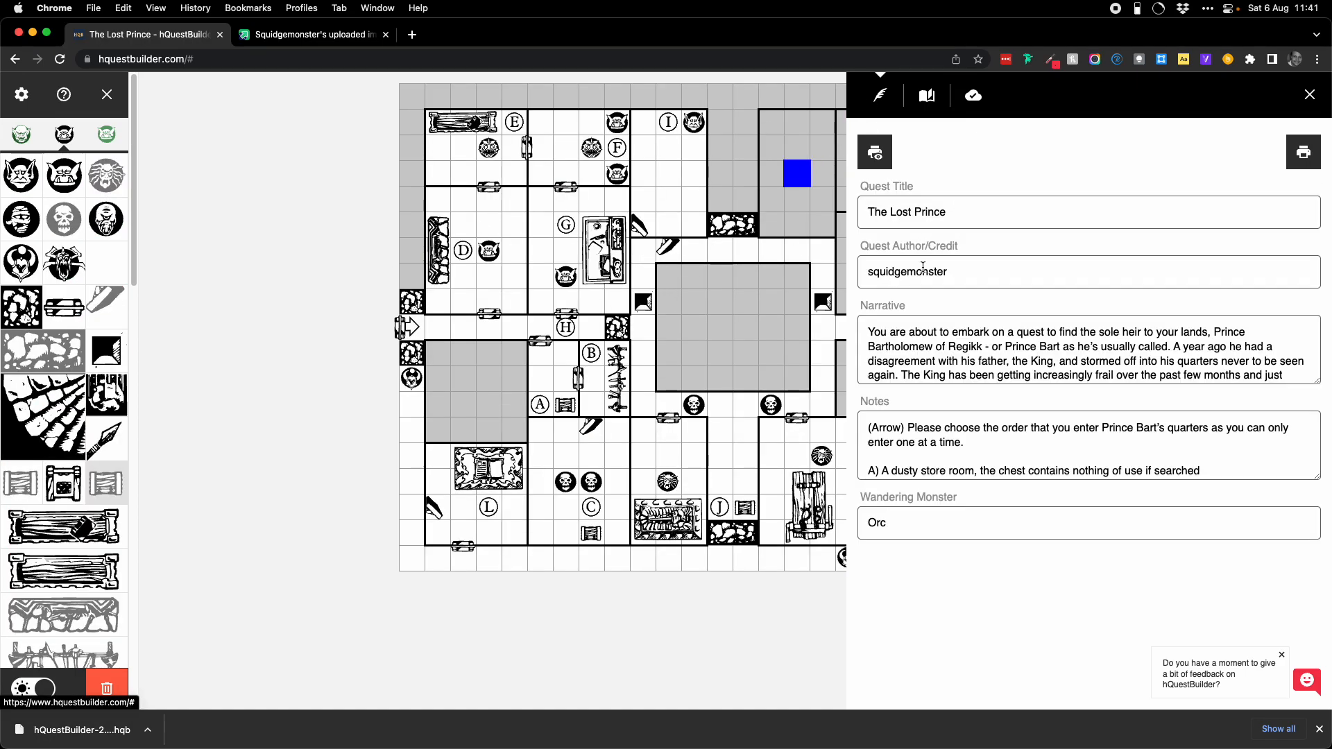
left_click(921, 100)
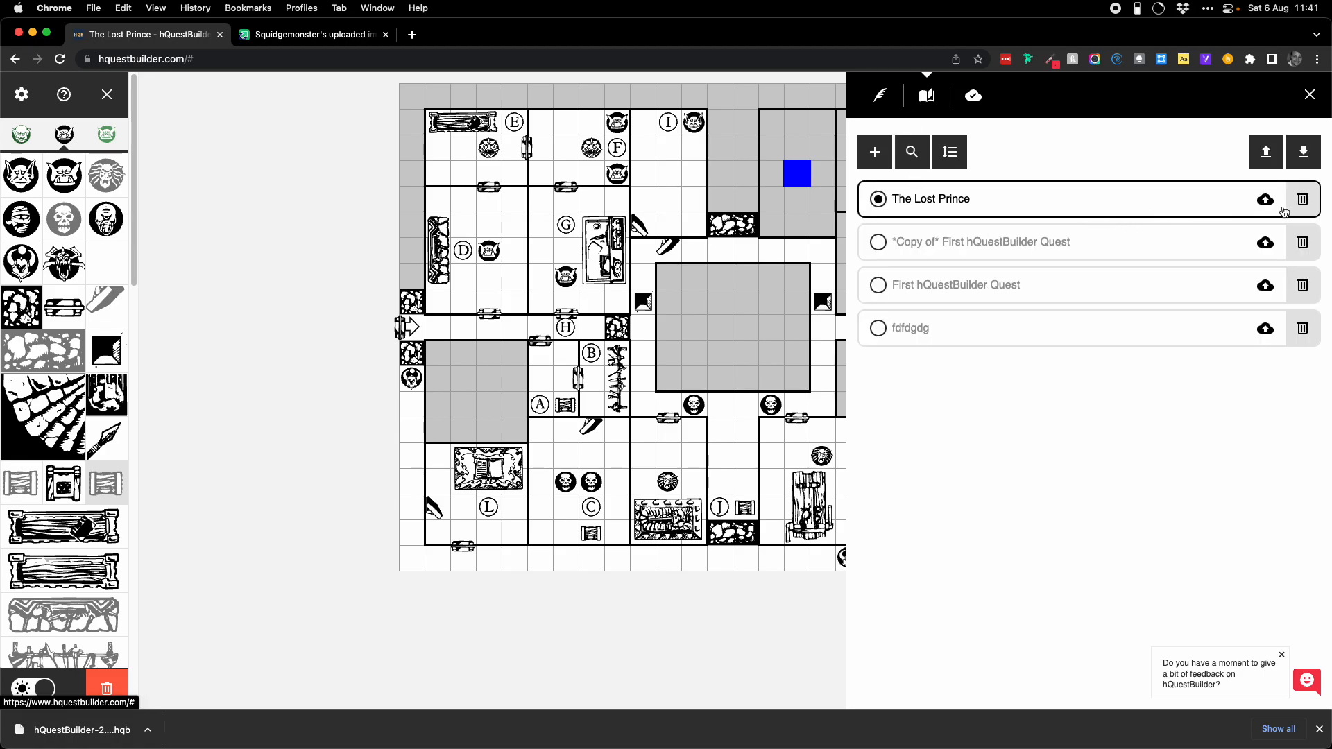
Step: Open the public shared view of The Lost Prince from the cloud quests and look through its map and text
left_click(975, 101)
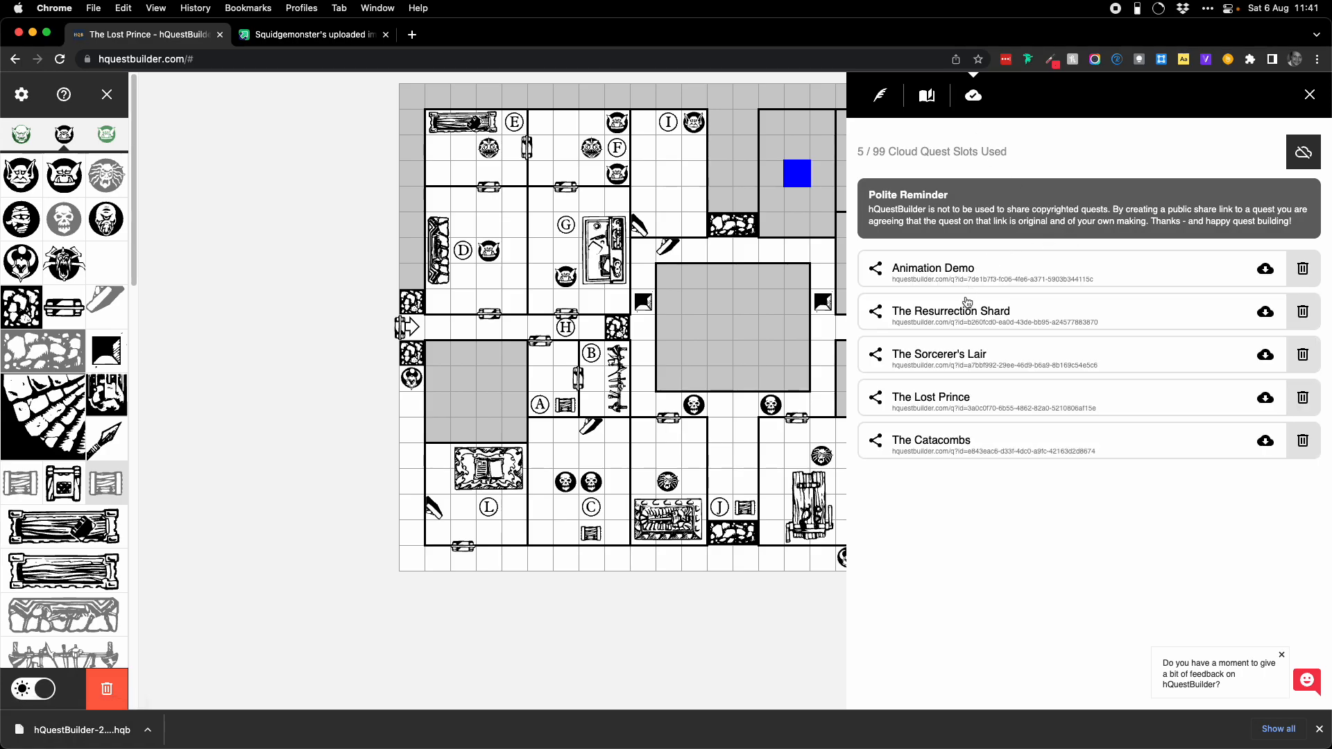
left_click(962, 407)
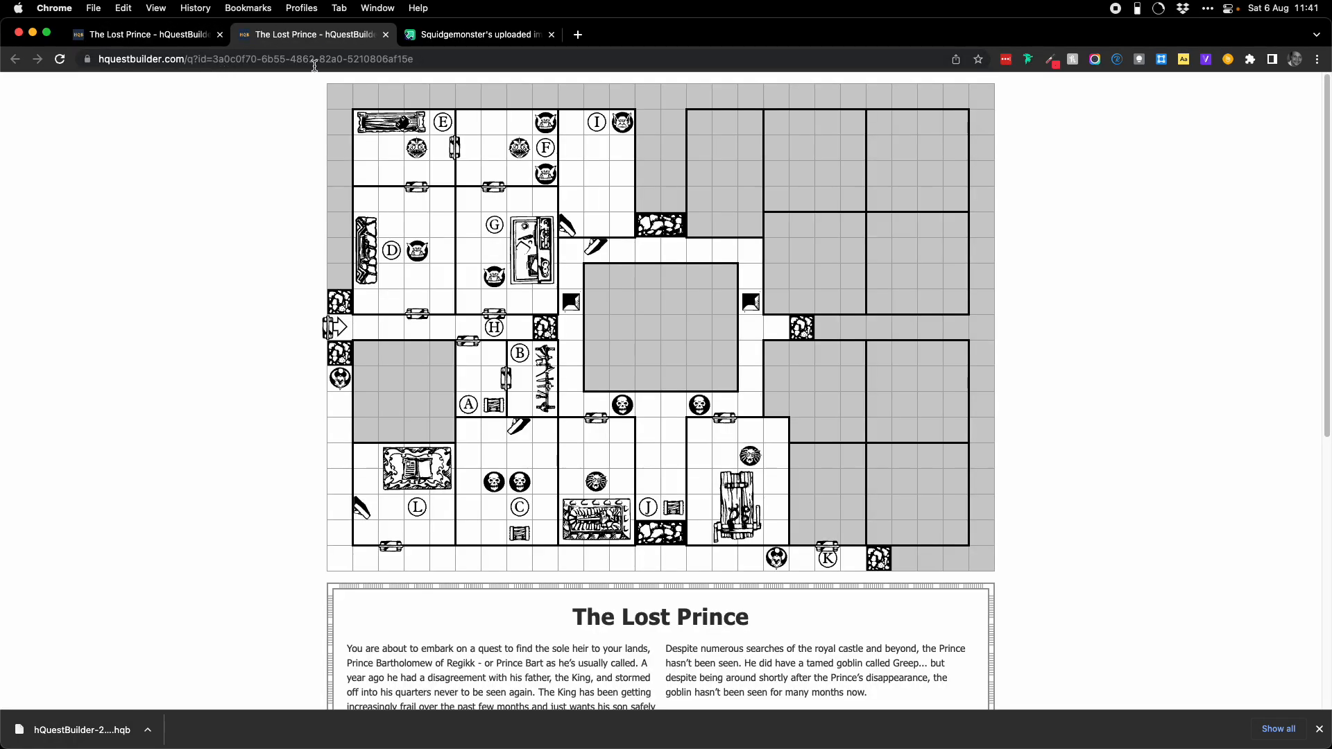
scroll(465, 211, "down", 5)
scroll(465, 212, "down", 2)
scroll(464, 212, "up", 6)
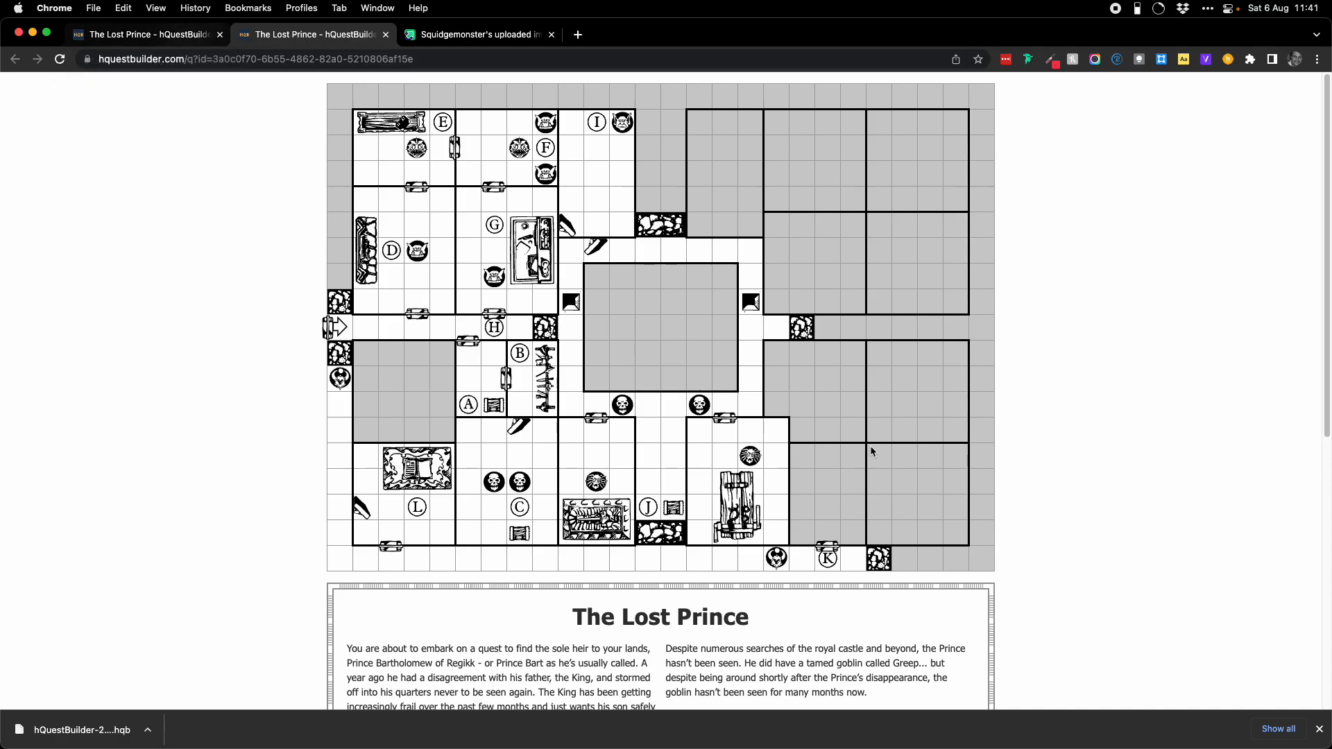
Step: Return to the quest editor, review the local and cloud quest lists, and close the quest panel
left_click(1319, 729)
left_click(179, 38)
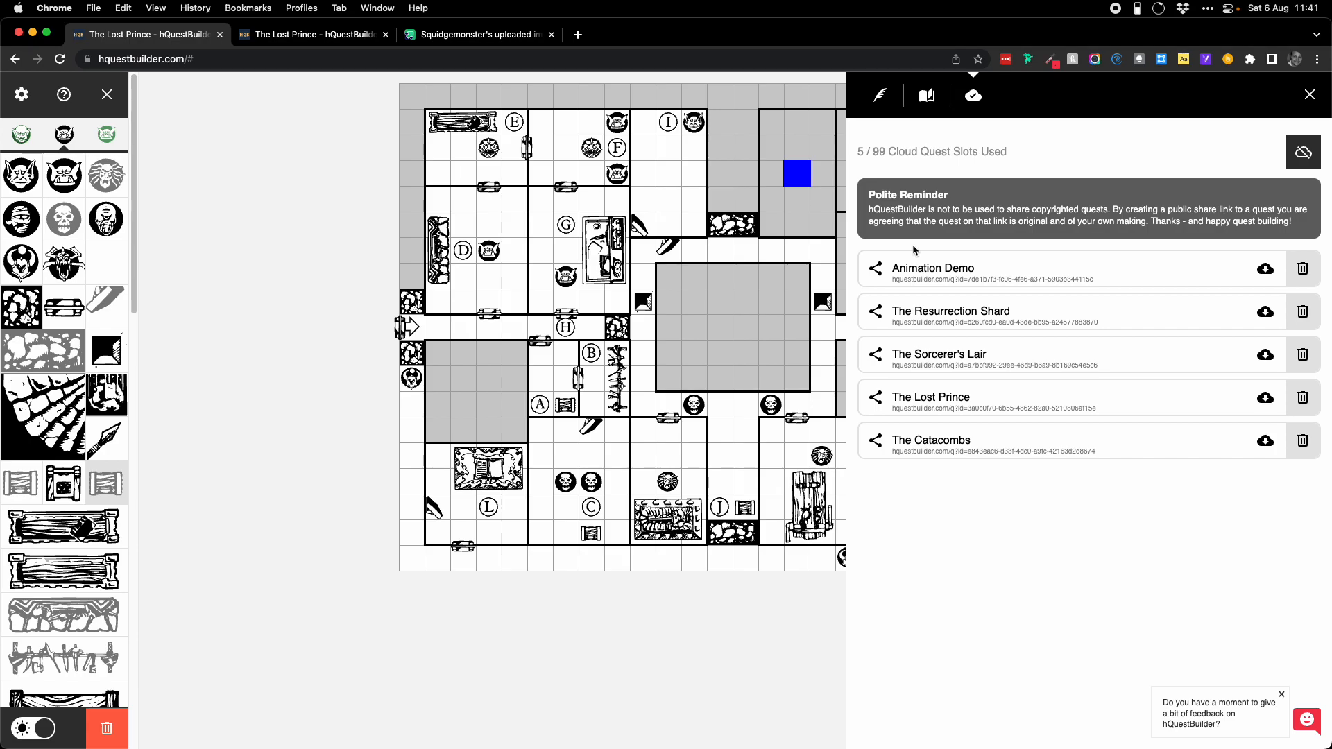
left_click(923, 98)
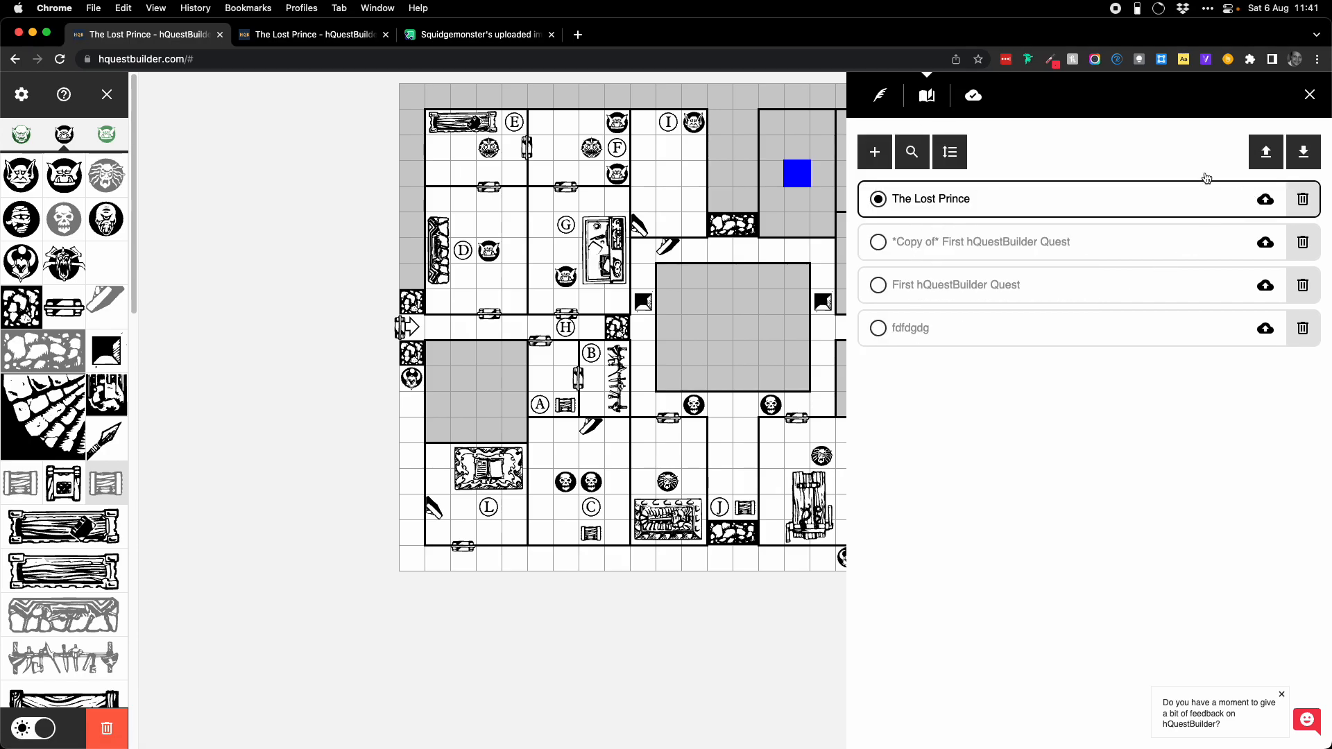
left_click(974, 97)
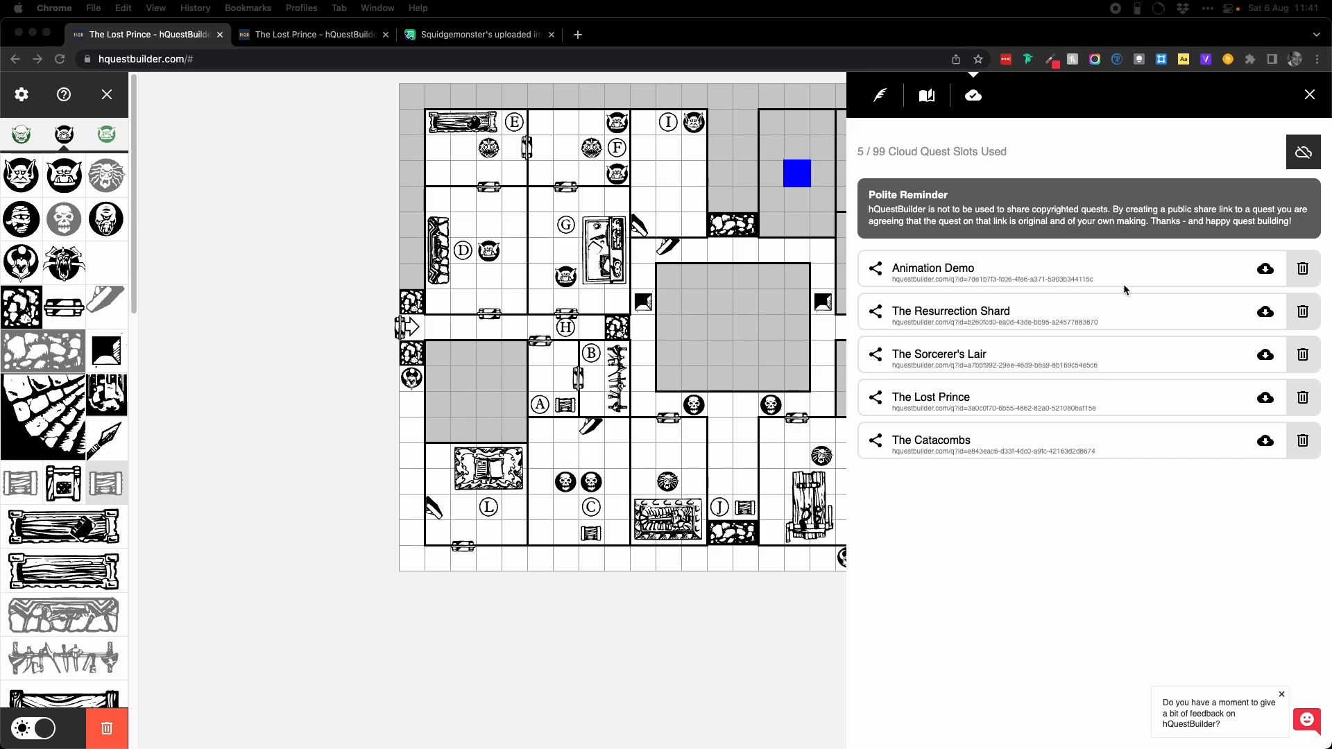
left_click(1307, 95)
left_click(1309, 97)
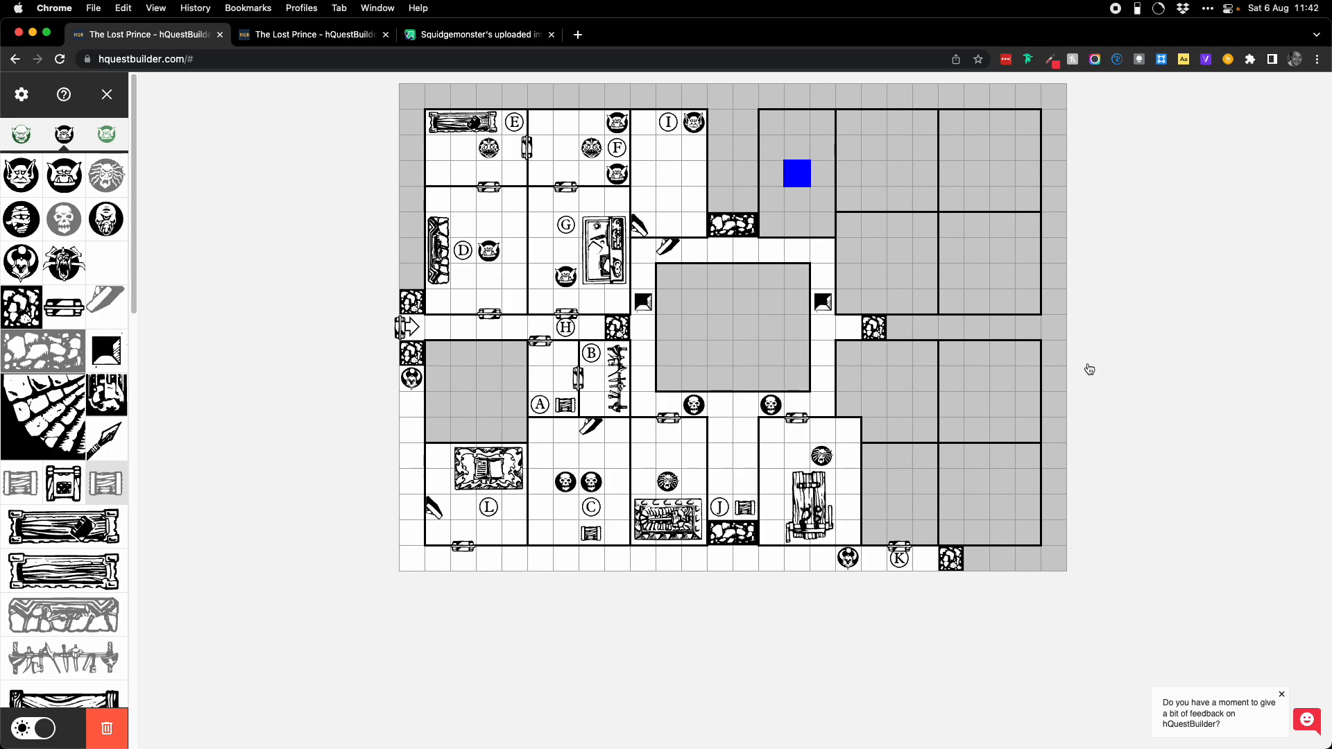
Step: Read through the Help & Info page, including its update notes, planned features and credits, and close it
left_click(64, 95)
scroll(525, 343, "down", 20)
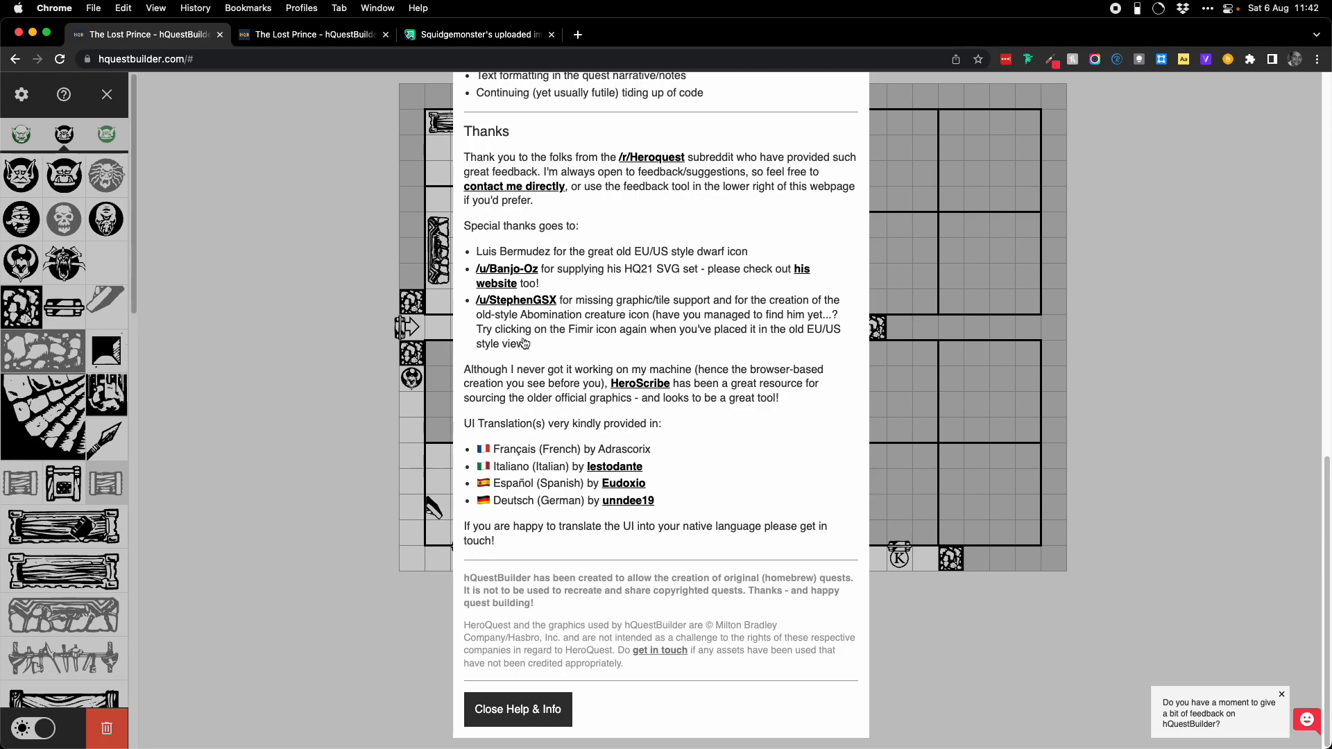
scroll(685, 411, "up", 1)
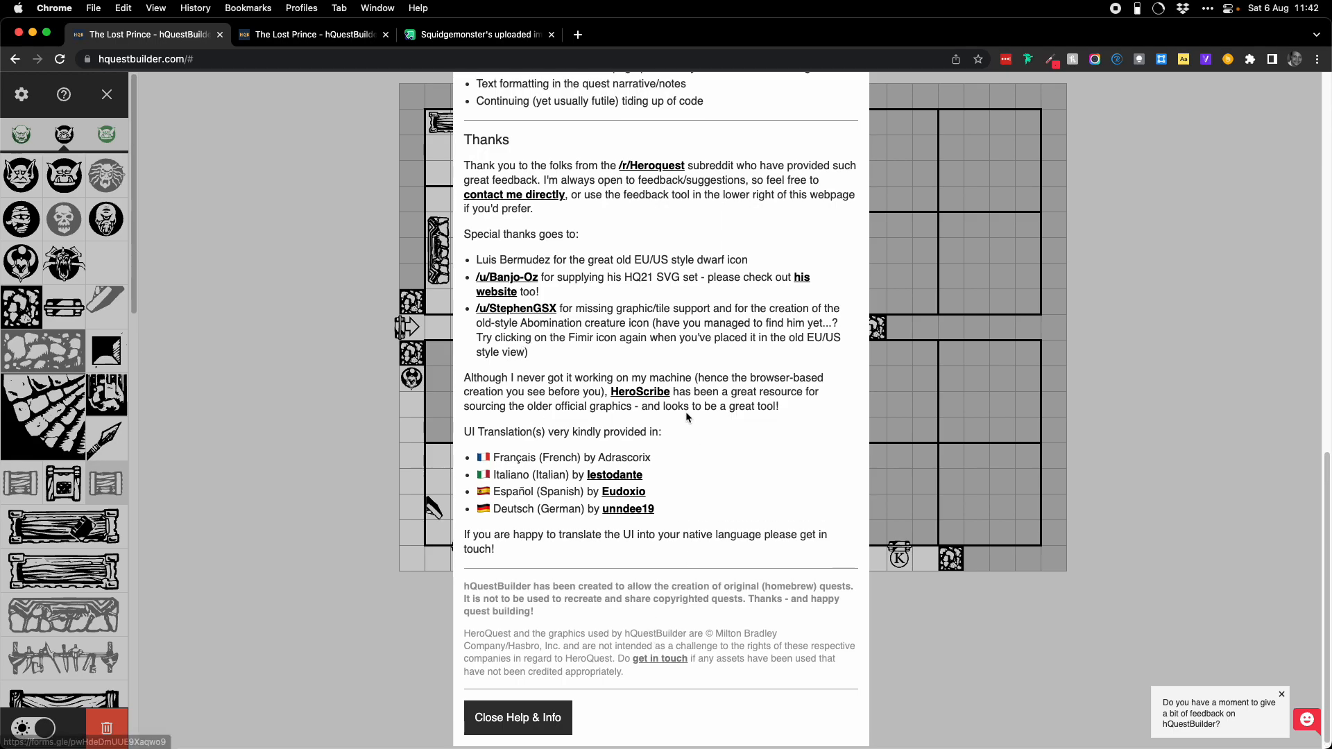
scroll(685, 412, "up", 3)
scroll(615, 375, "up", 10)
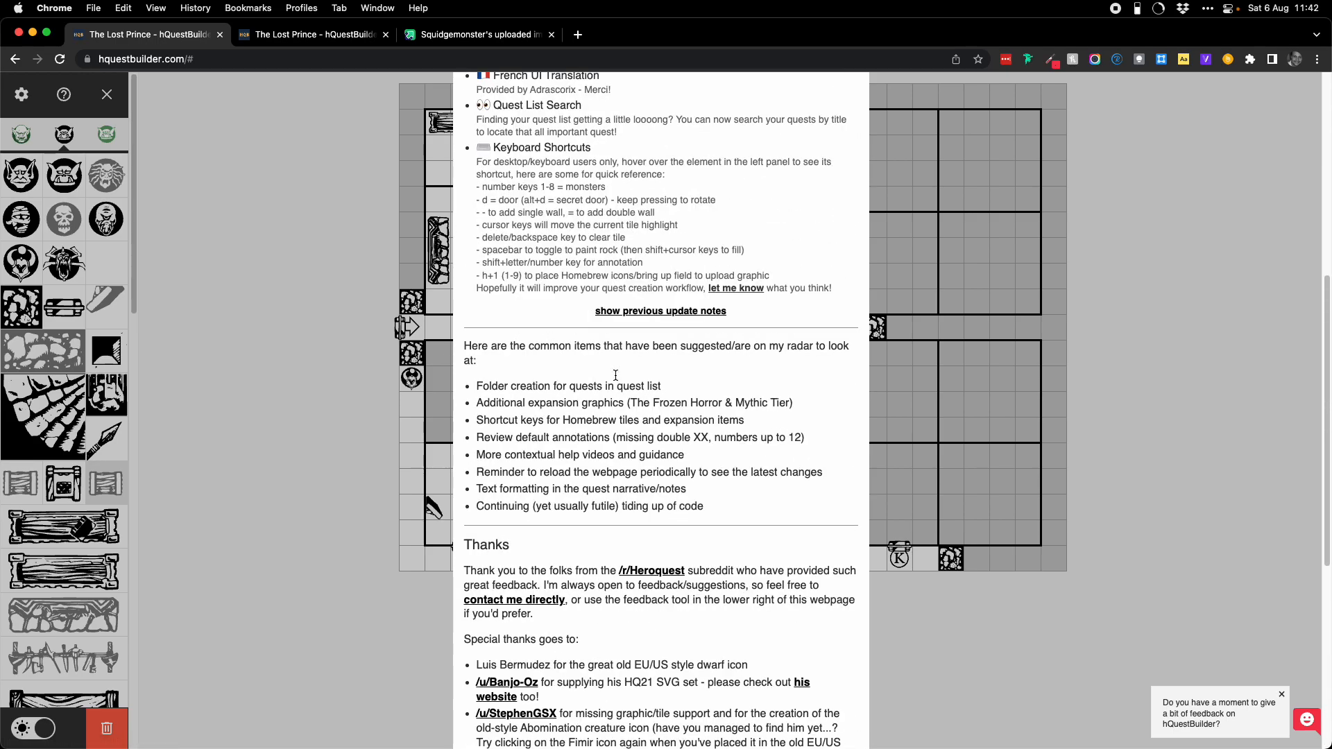
scroll(616, 375, "up", 12)
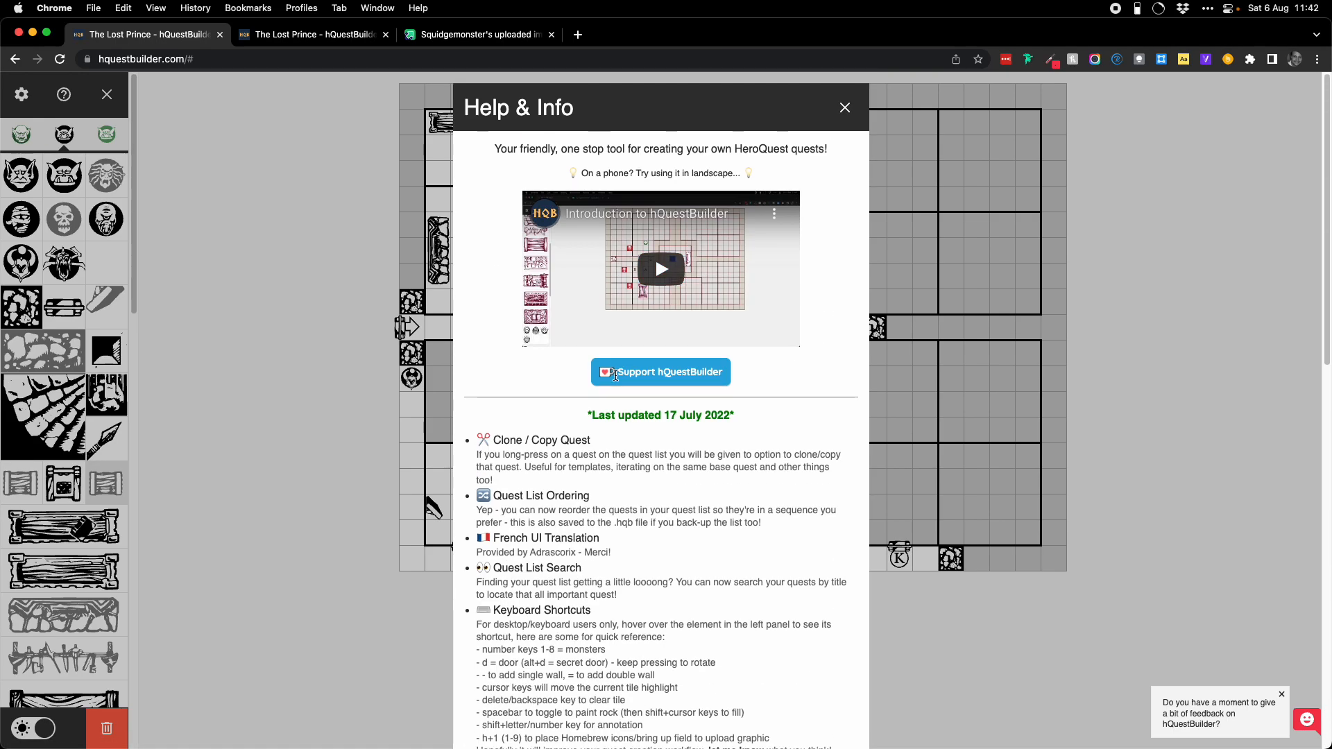
left_click(845, 109)
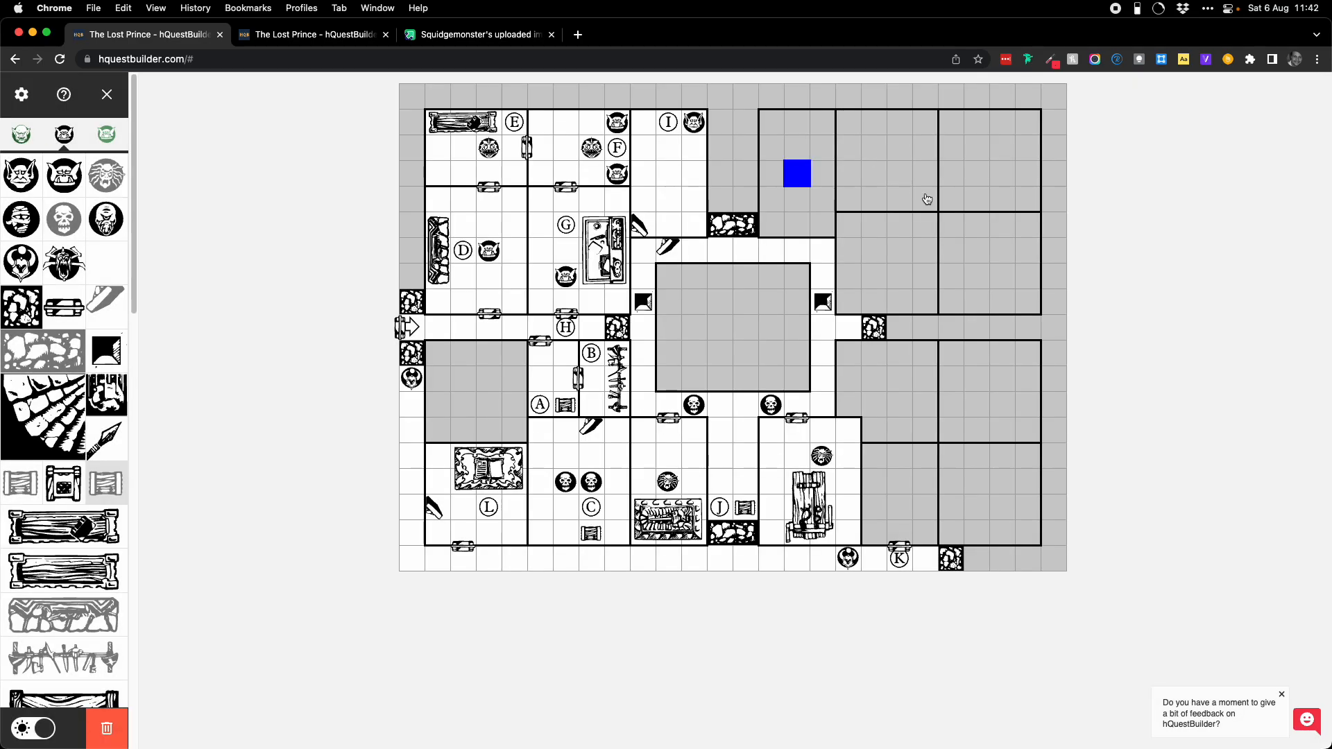